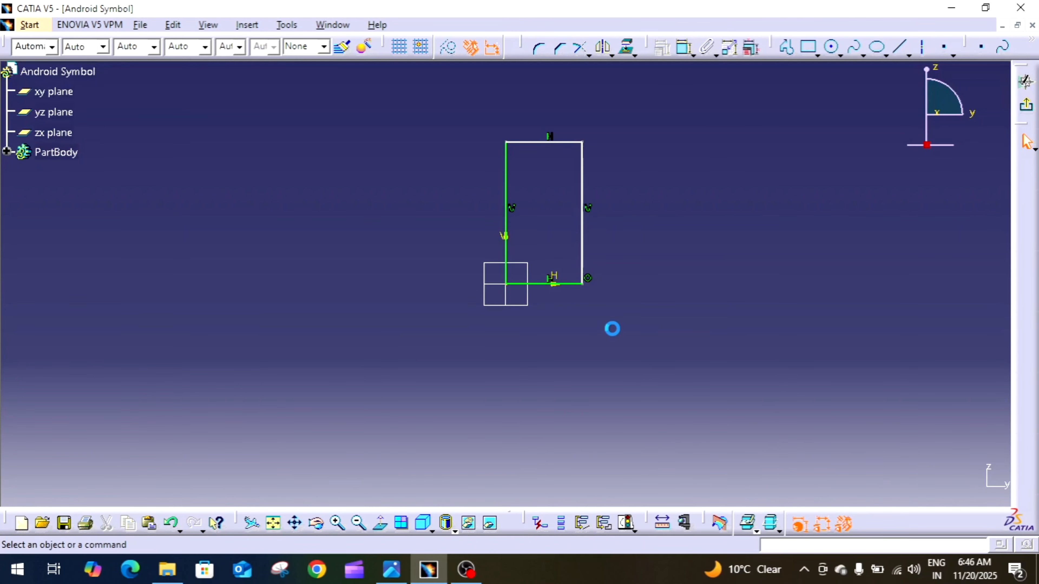
- Check the body dimensions in the reference drawing and constrain the rectangle's top edge to a length of 25 mm
left_click(391, 569)
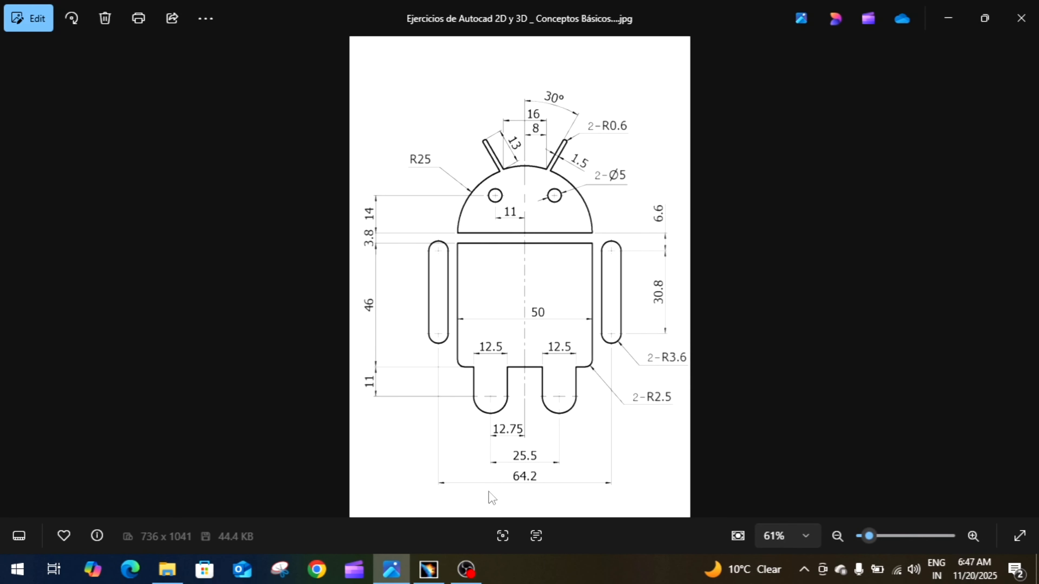
left_click(428, 569)
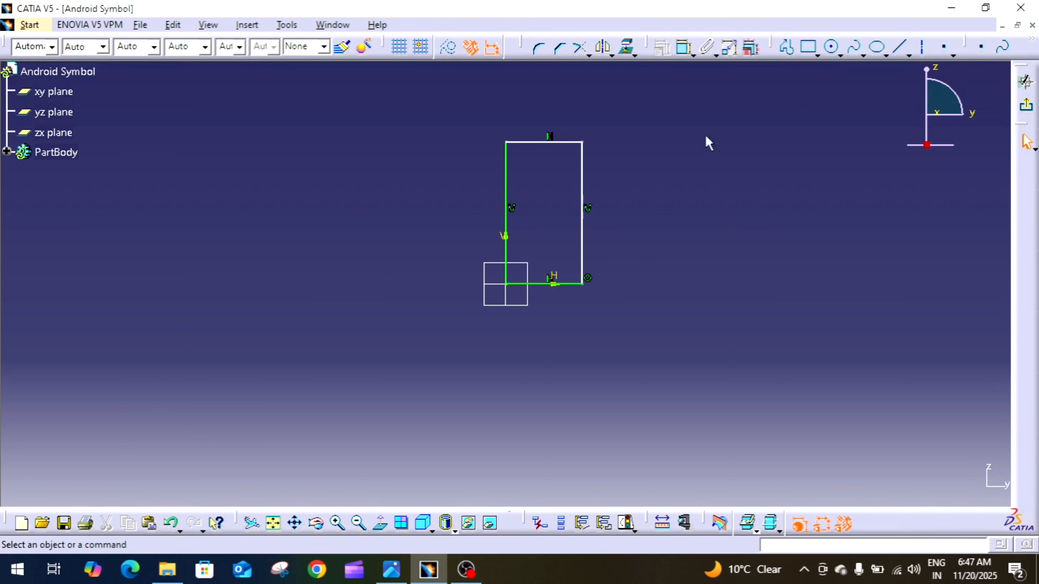
left_click(682, 50)
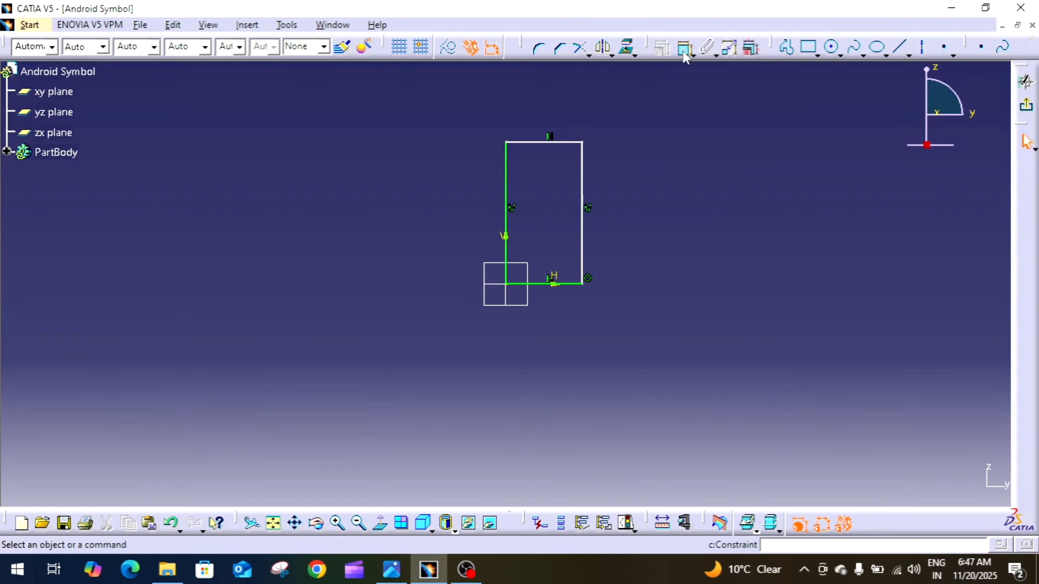
left_click(556, 142)
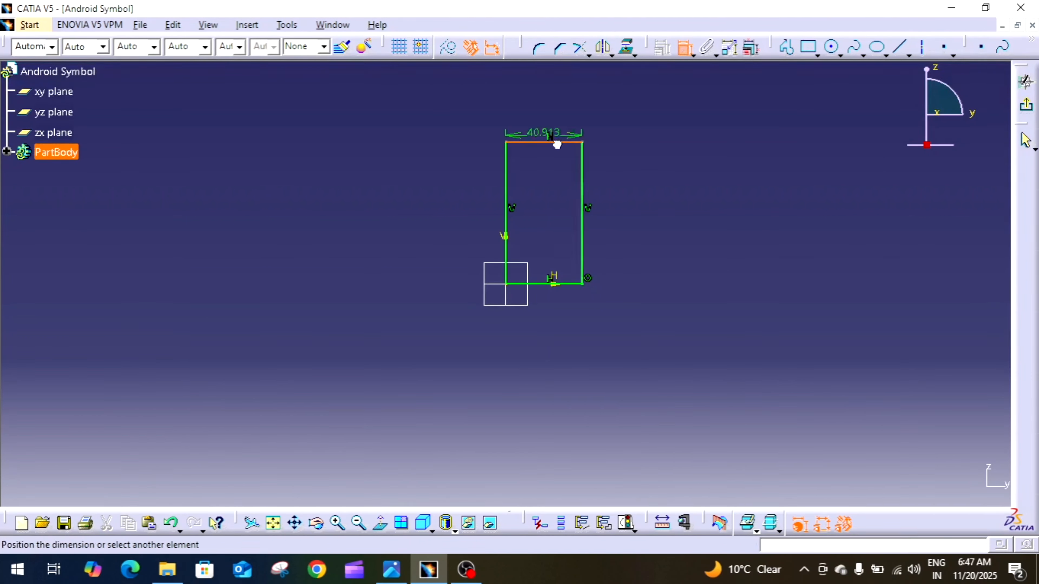
left_click(555, 110)
double_click(545, 107)
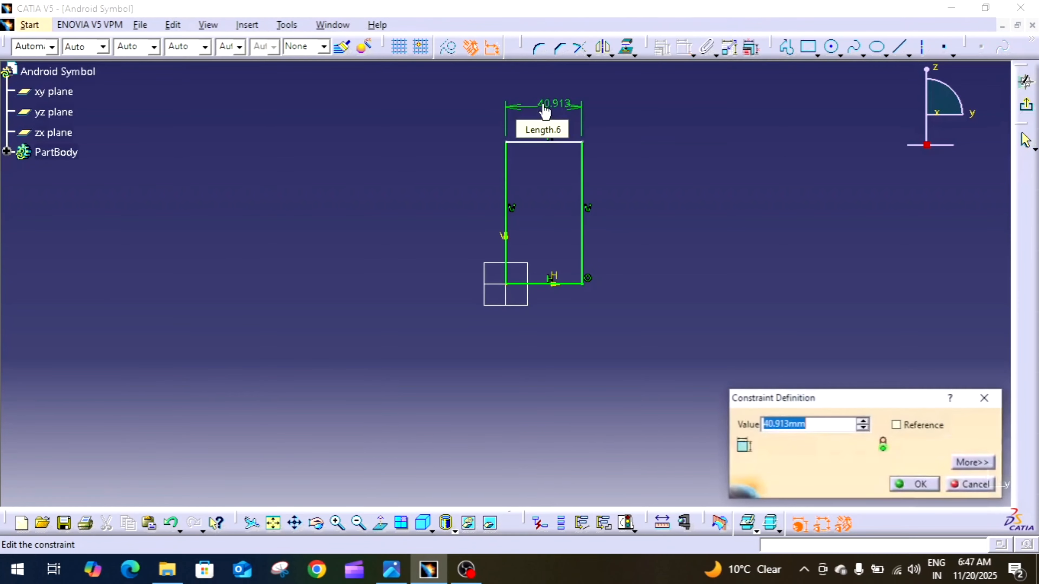
type("25")
key("Return")
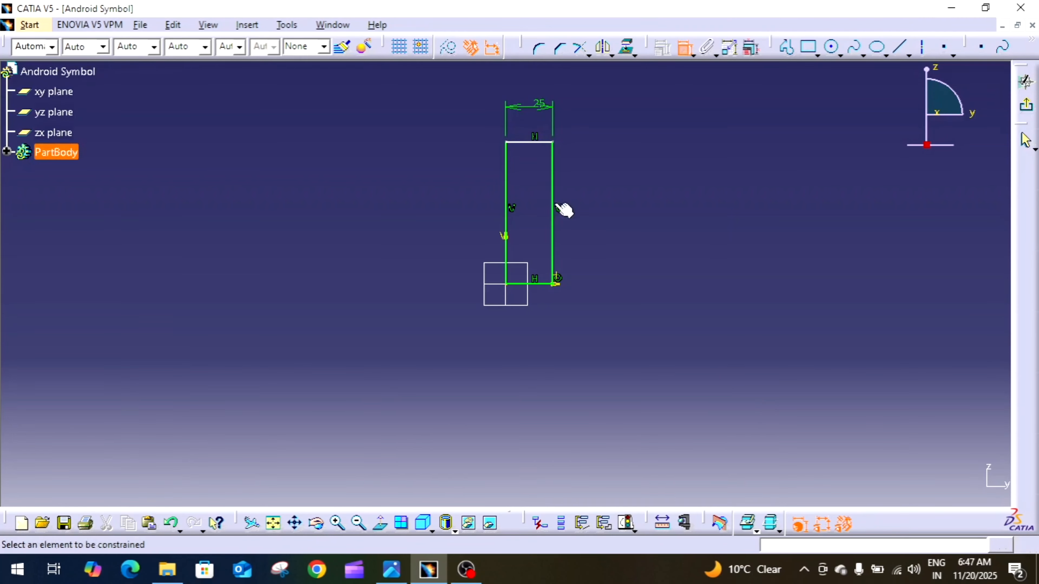
- Constrain the rectangle's outer vertical edge to a height of 46 mm
left_click(551, 194)
left_click(591, 197)
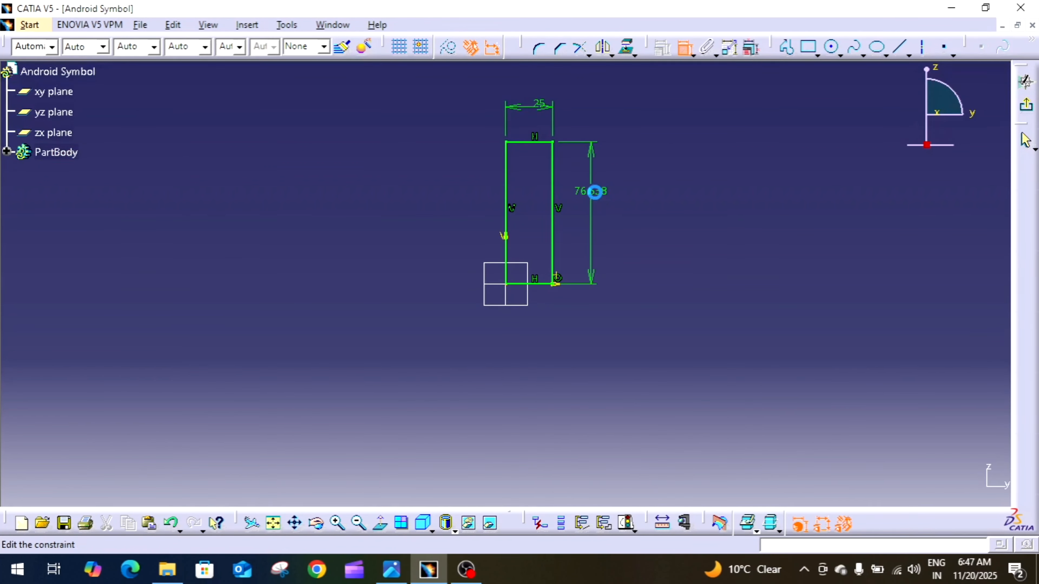
double_click(596, 199)
type("46")
key("Return")
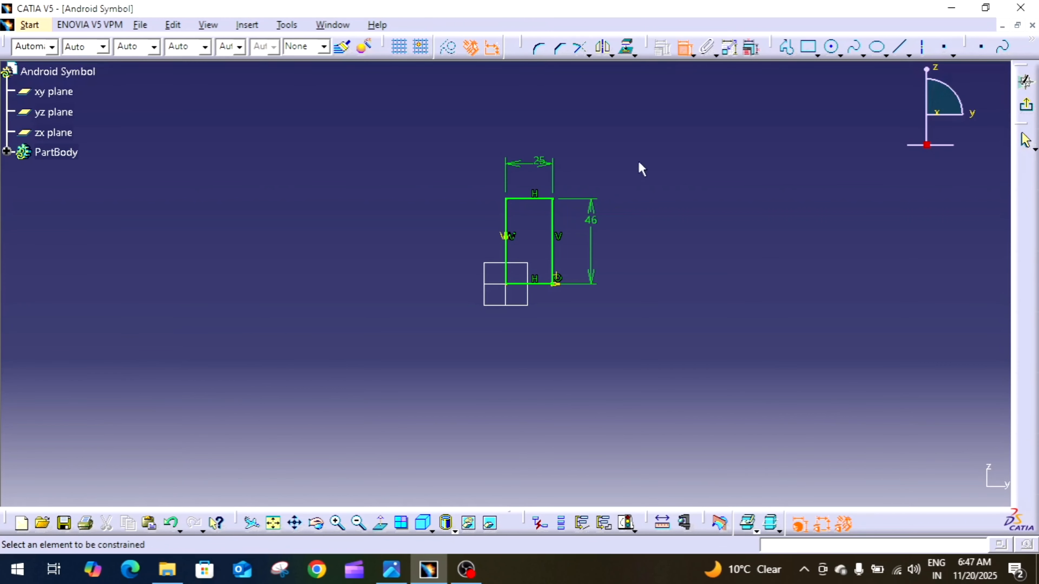
- Round the rectangle's lower outer corner with a 2.5 mm radius, accepting conversion of the edge's length constraint into a distance
middle_click_drag(670, 185, 716, 102)
left_click(538, 48)
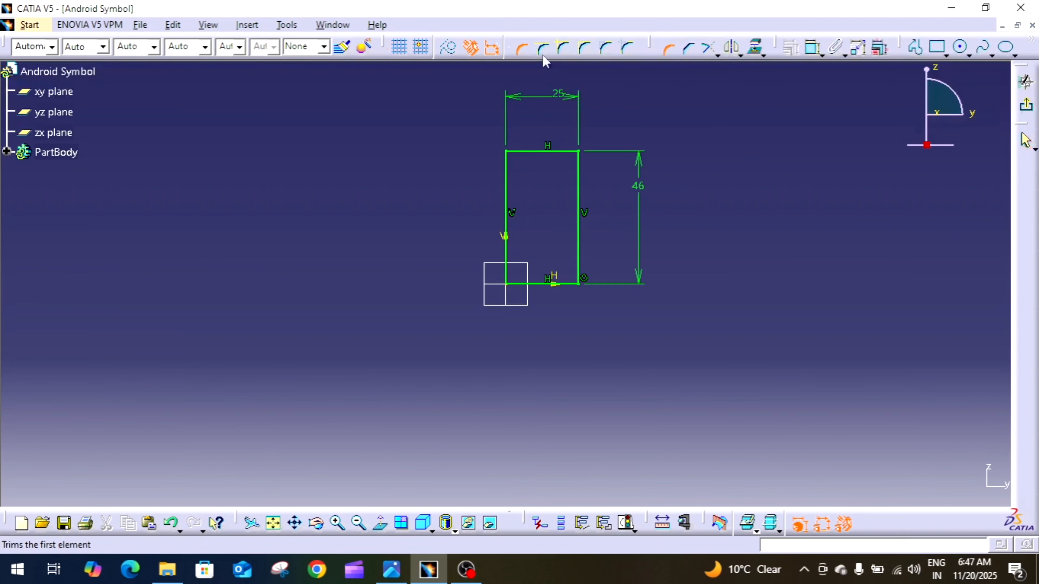
left_click(574, 286)
left_click(581, 275)
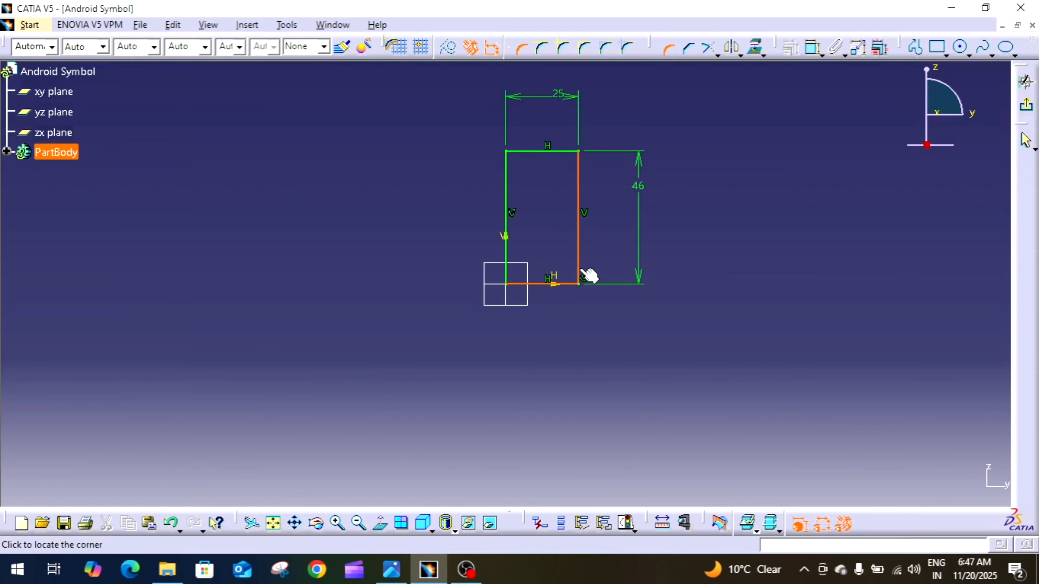
left_click(581, 281)
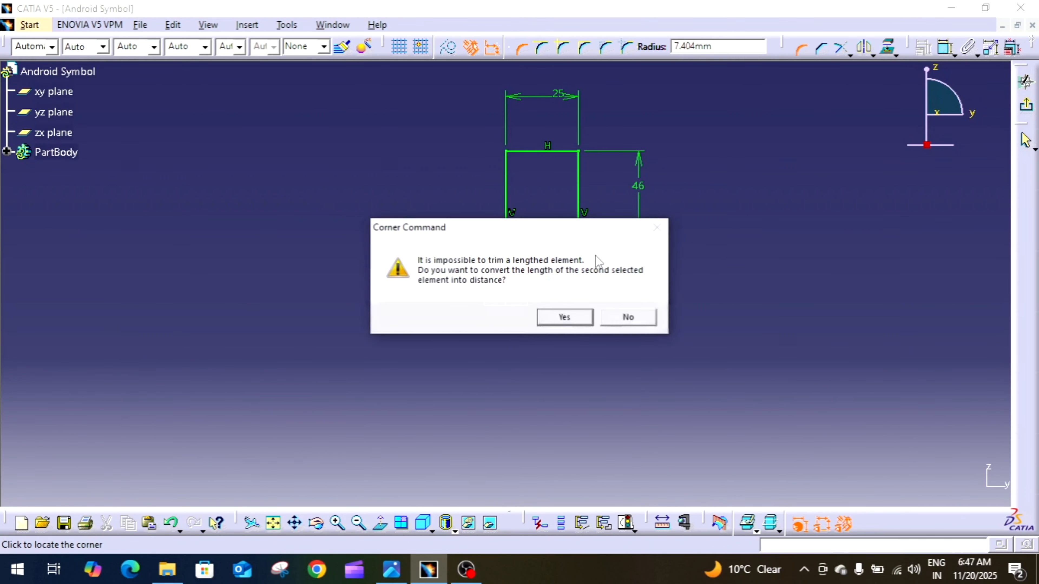
left_click(577, 320)
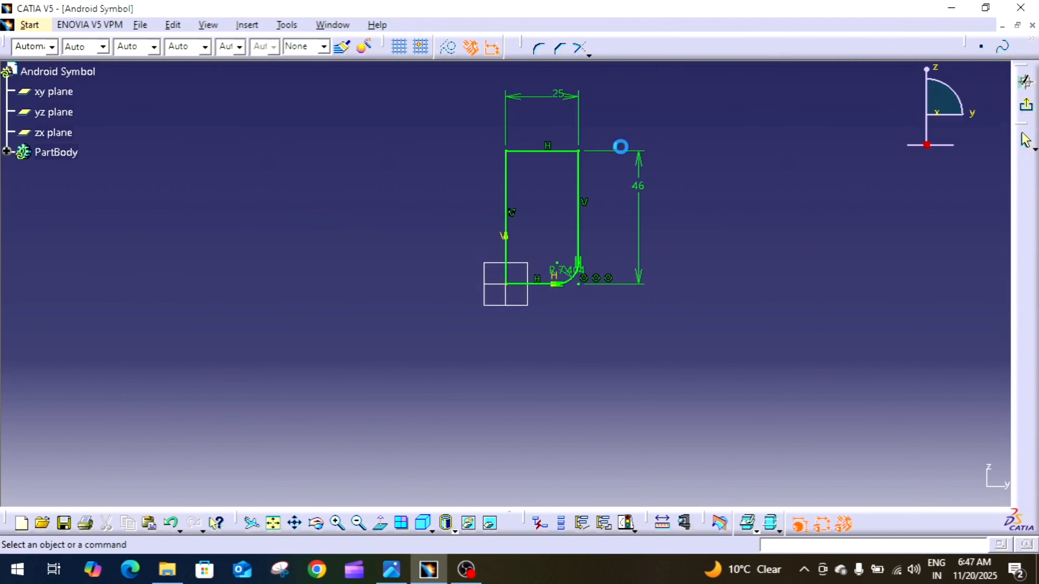
double_click(569, 280)
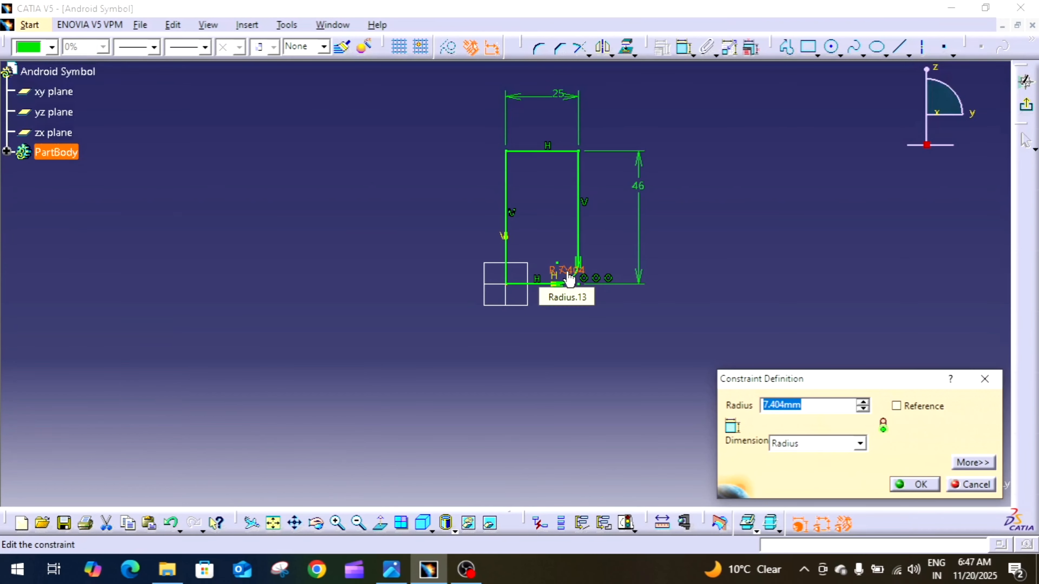
type("2.5")
key("Return")
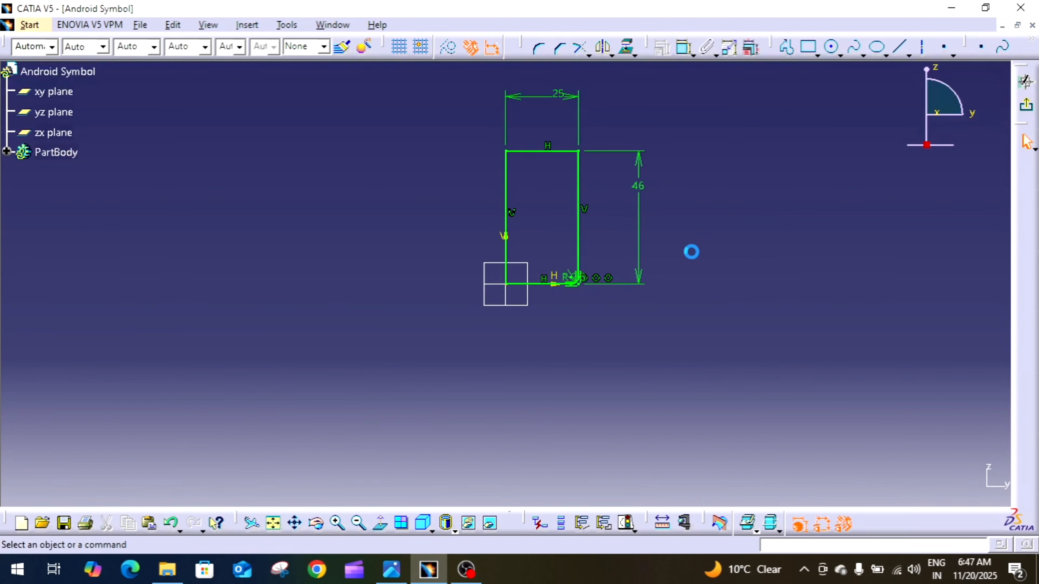
- Exit the sketch and revolve the profile into a 360° shaft around its vertical edge at the origin
mouse_move(692, 251)
middle_mouse_down()
mouse_move(733, 179)
mouse_move(725, 329)
middle_mouse_up()
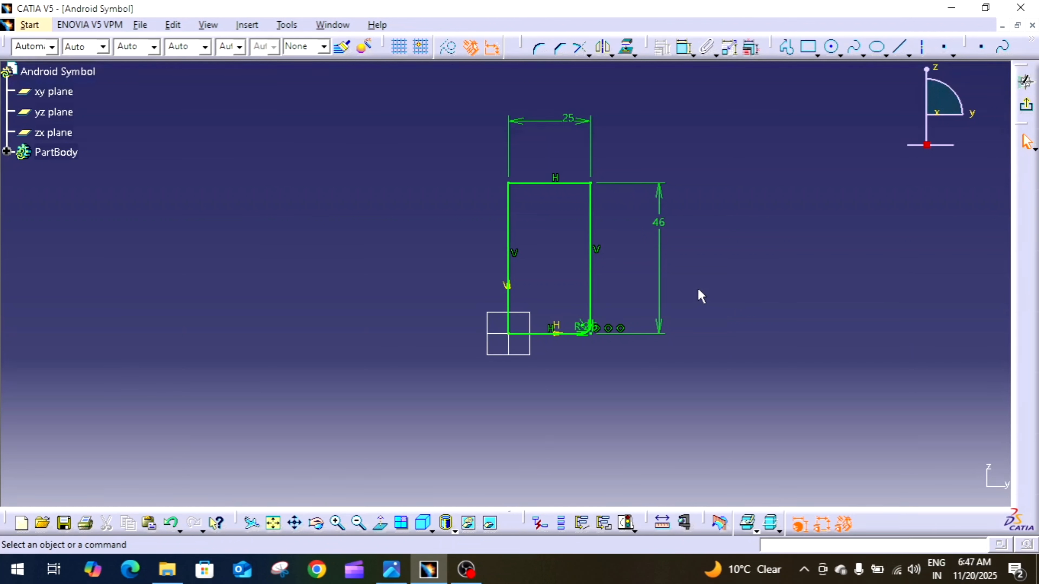
left_click(1025, 141)
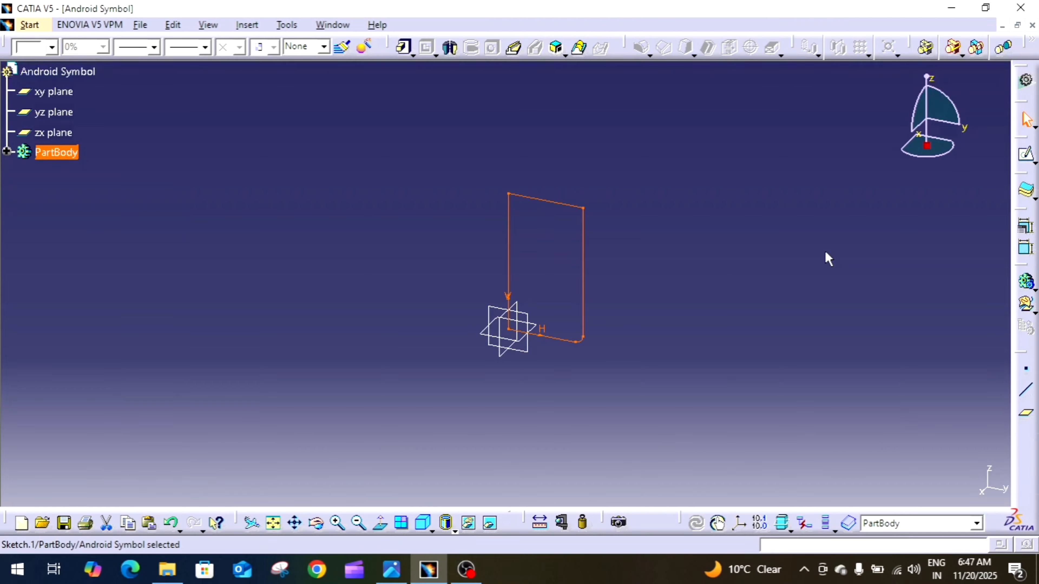
left_click(451, 52)
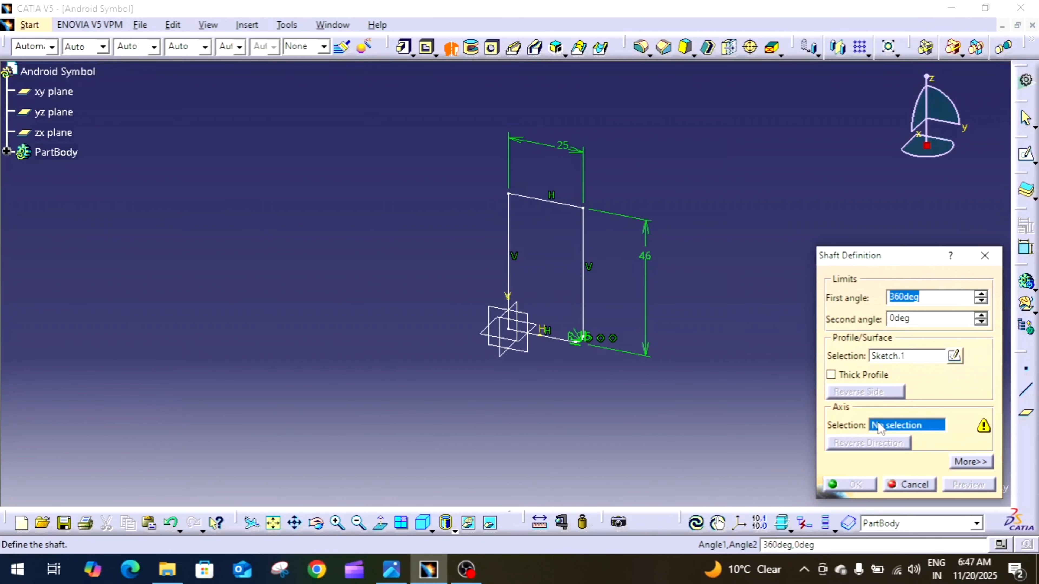
left_click(905, 356)
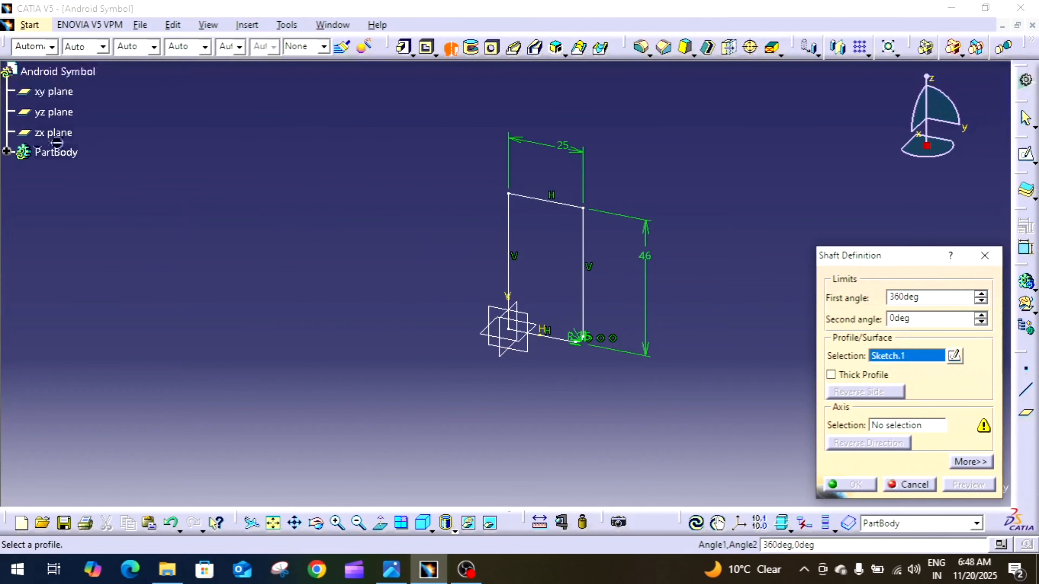
left_click(7, 151)
left_click(78, 197)
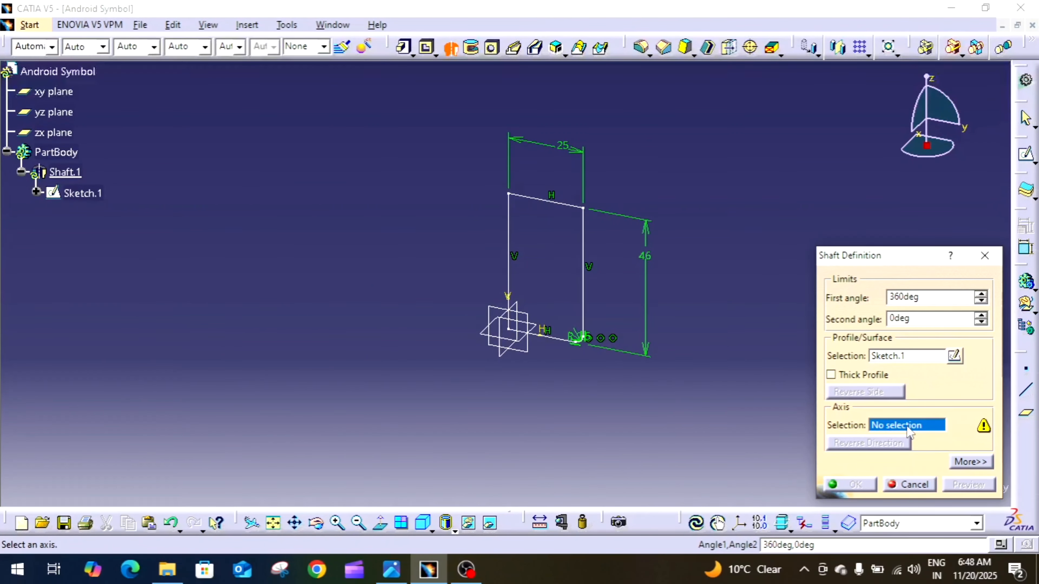
left_click(508, 272)
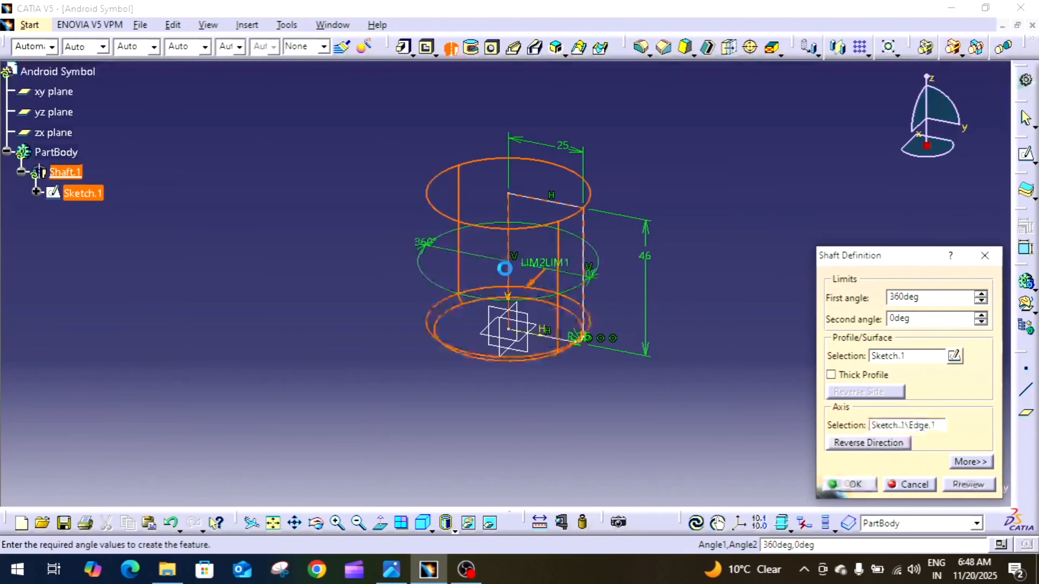
left_click(855, 484)
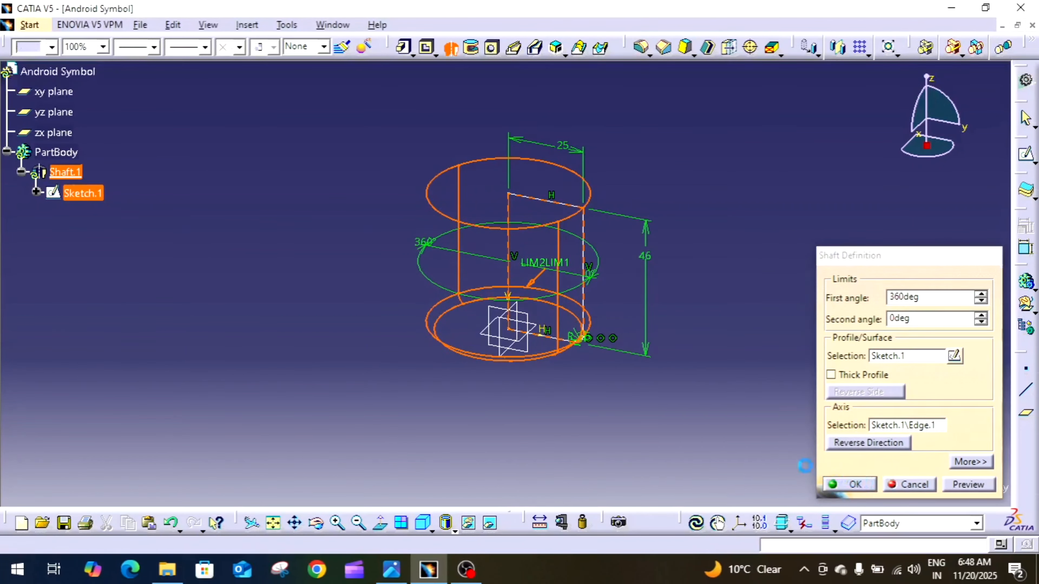
middle_click_drag(777, 448, 733, 435)
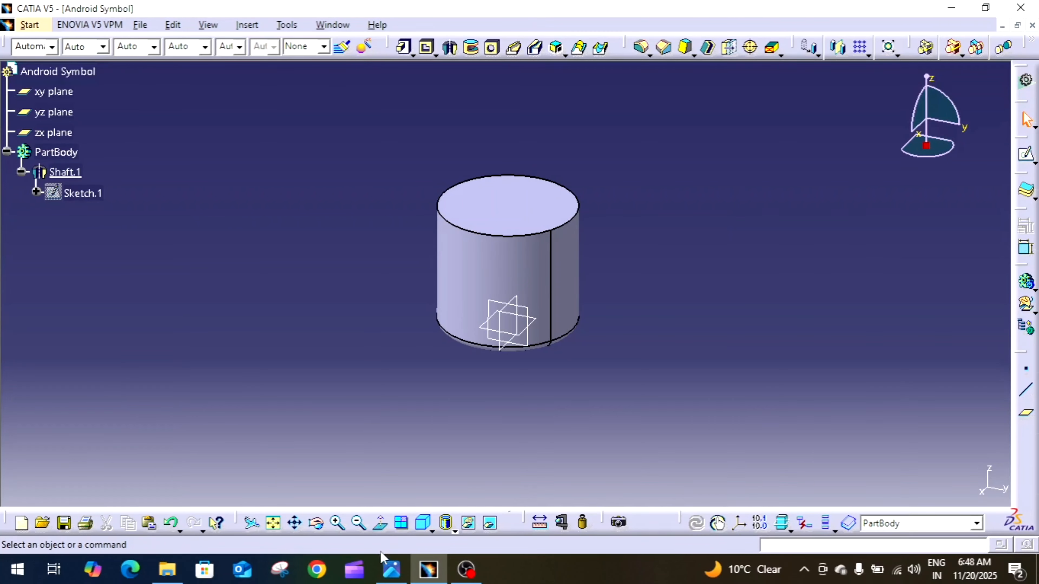
- Consult the reference drawing and start a new sketch on the flat bottom face of the cylindrical body
left_click(392, 569)
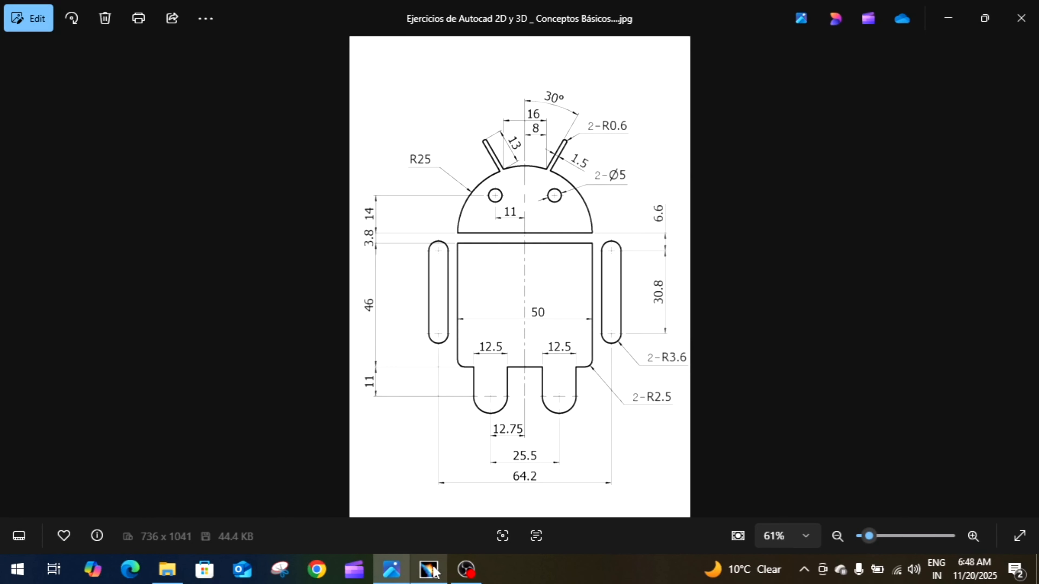
mouse_move(434, 571)
left_click(476, 499)
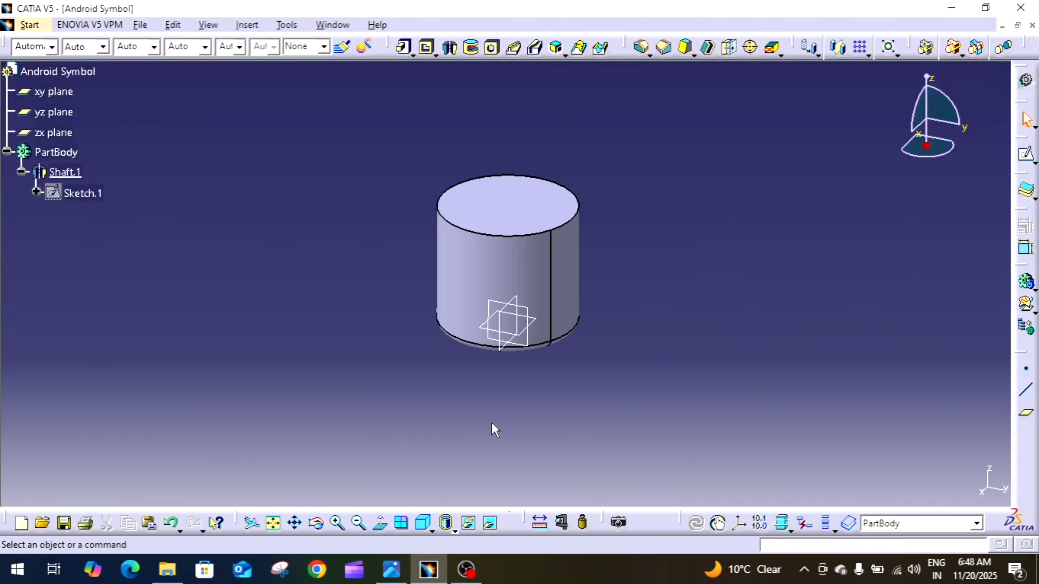
middle_click_drag(491, 422, 517, 280)
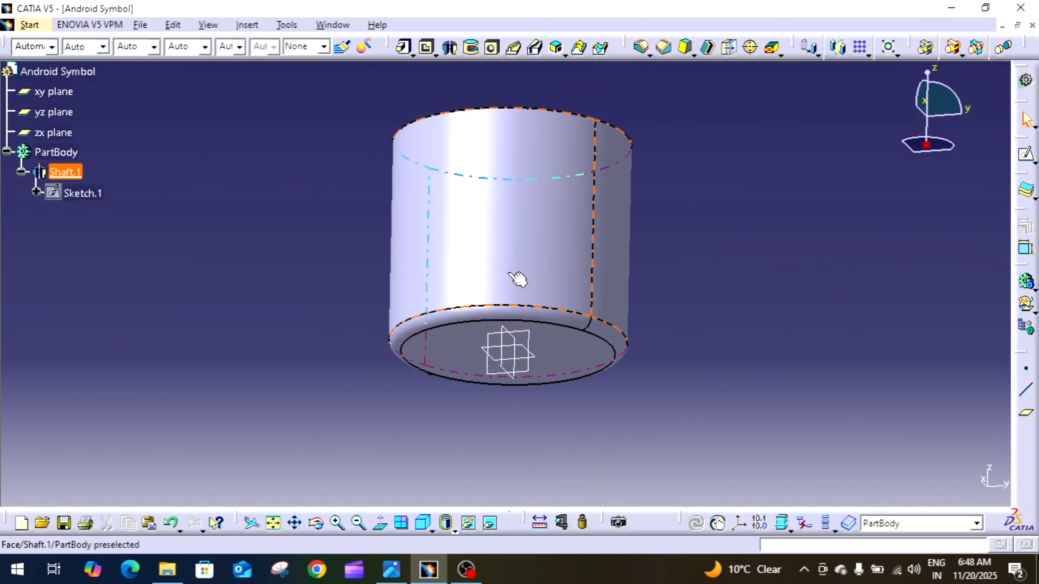
left_click(546, 360)
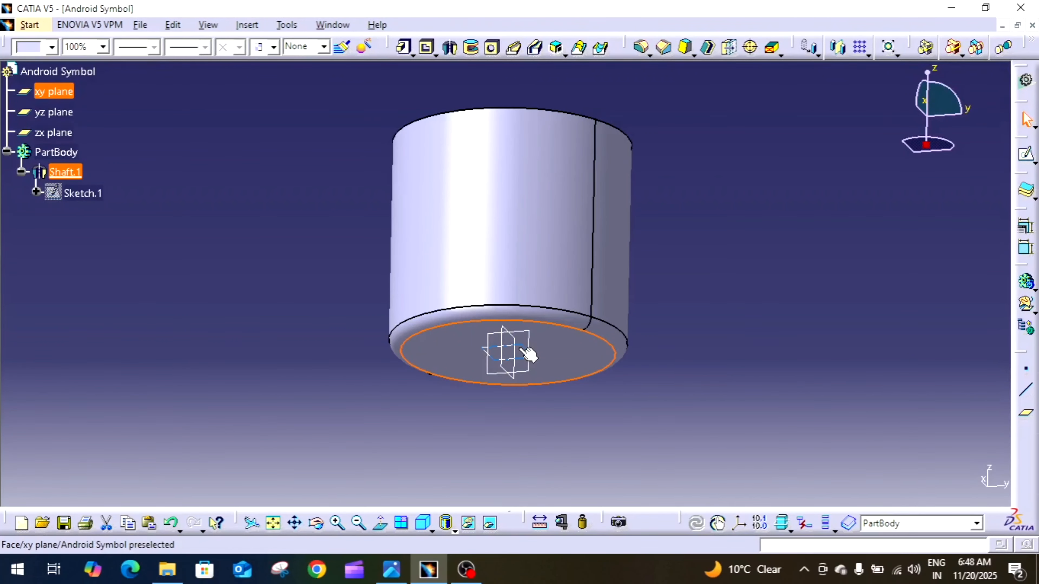
left_click(1027, 156)
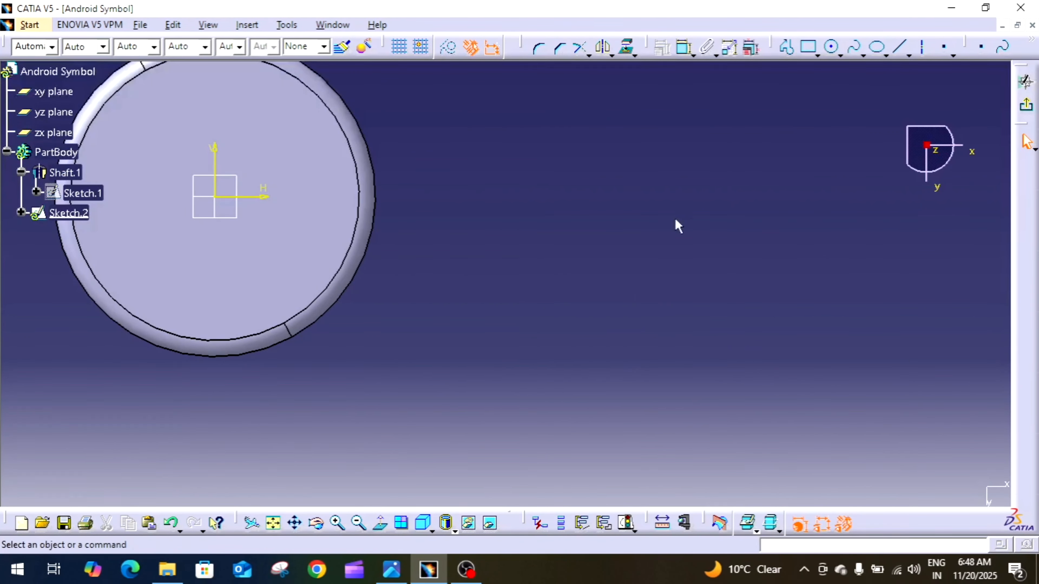
- Sketch two circles of similar size on the horizontal axis, centred about 14 mm to each side of the origin
left_click(830, 46)
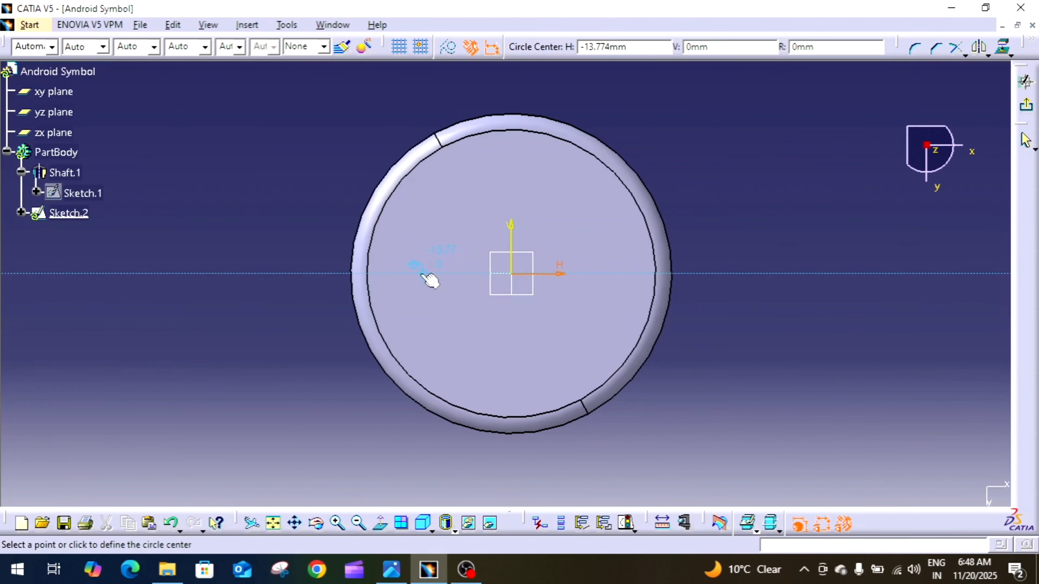
left_click(423, 273)
left_click(444, 273)
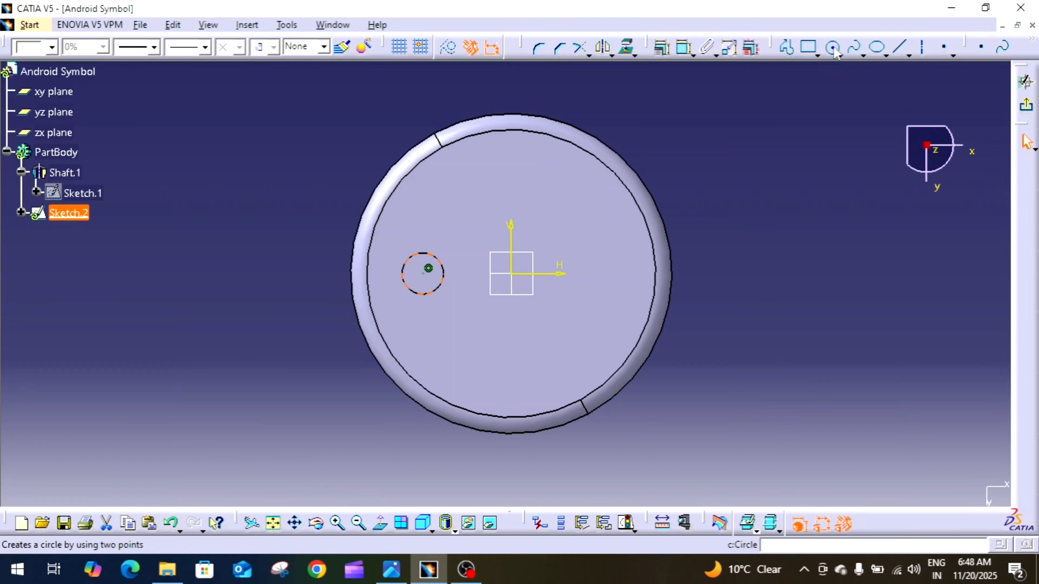
left_click(833, 48)
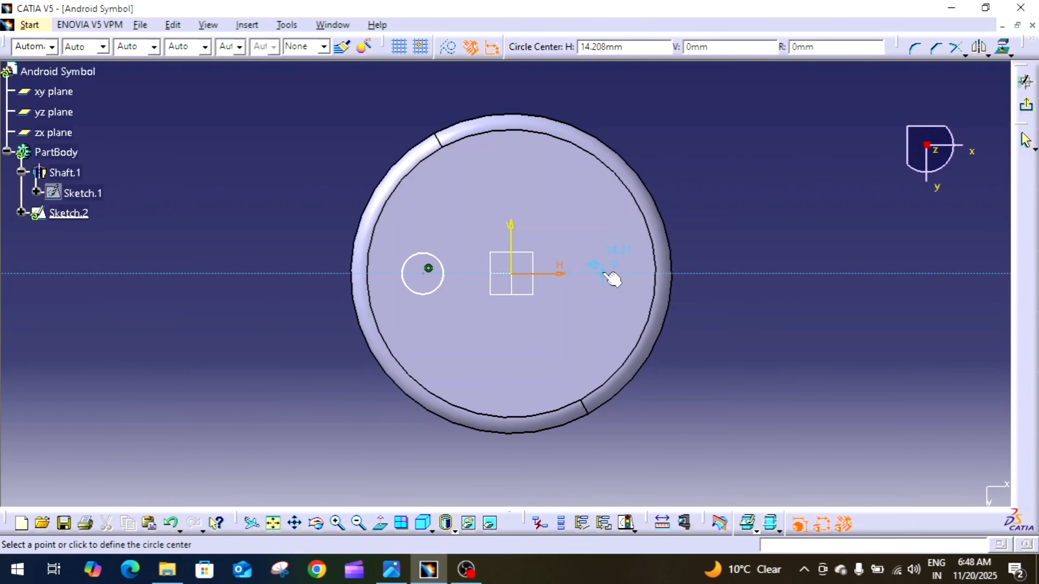
left_click(602, 273)
left_click(621, 261)
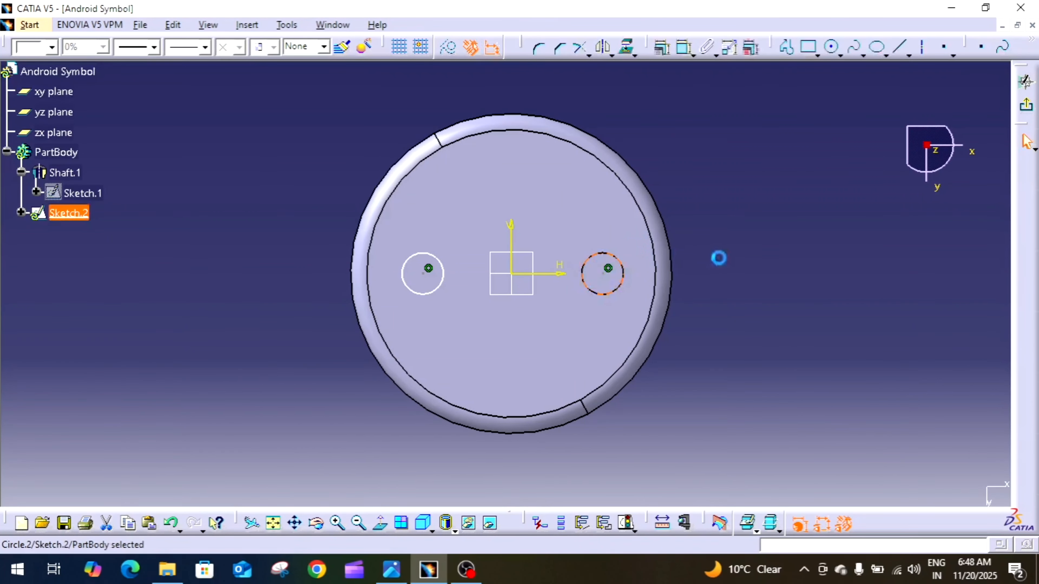
- Consult the reference drawing and constrain the two circles' centres symmetric about the vertical axis
left_click(399, 576)
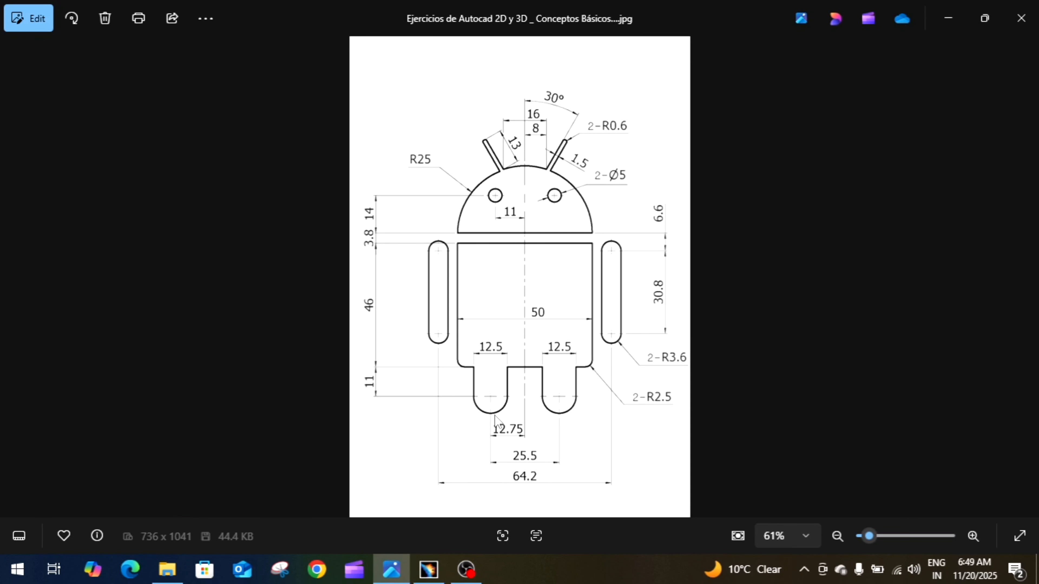
left_click(431, 568)
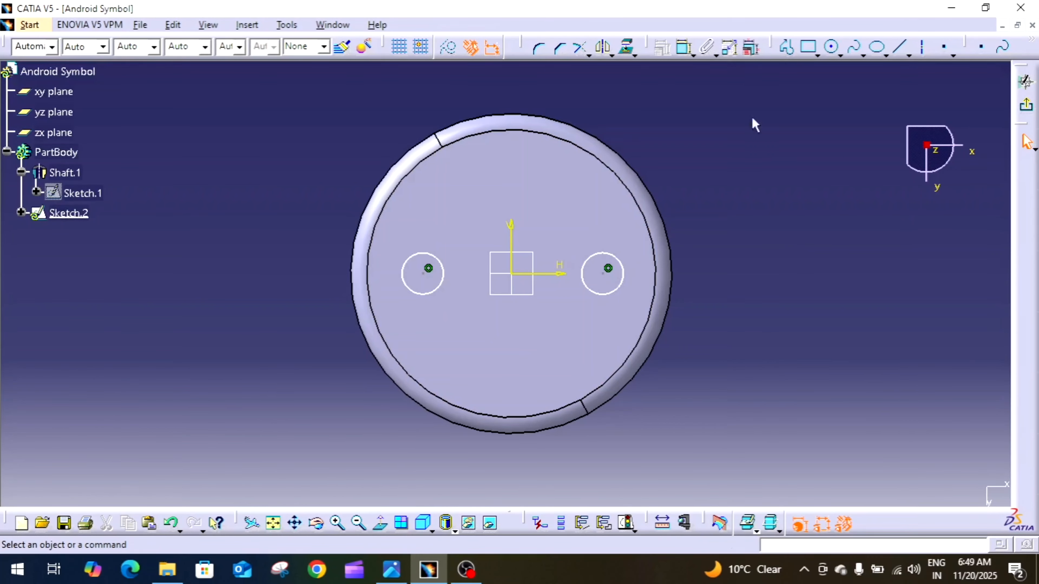
left_click(685, 54)
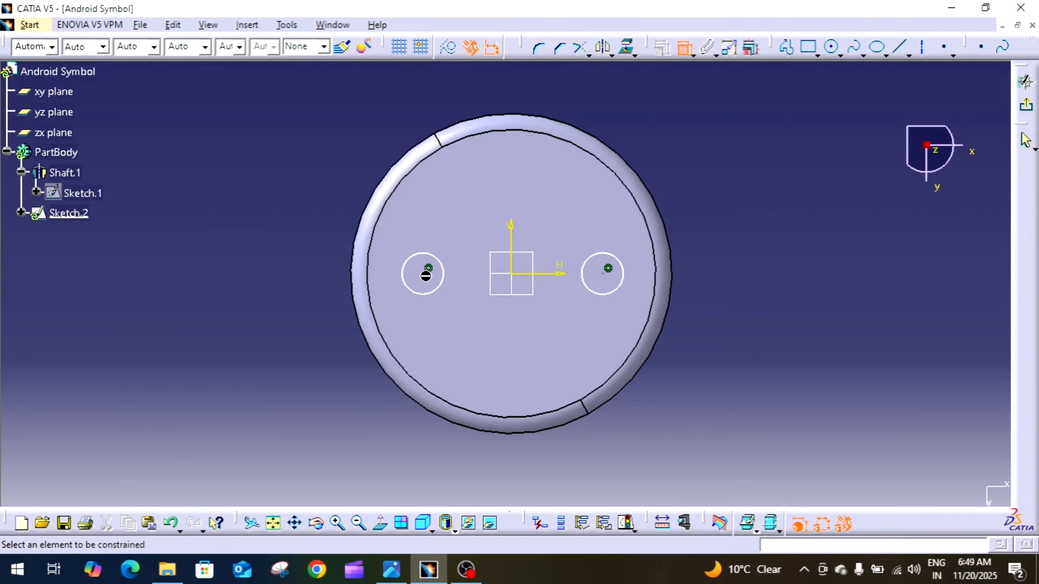
left_click(425, 276)
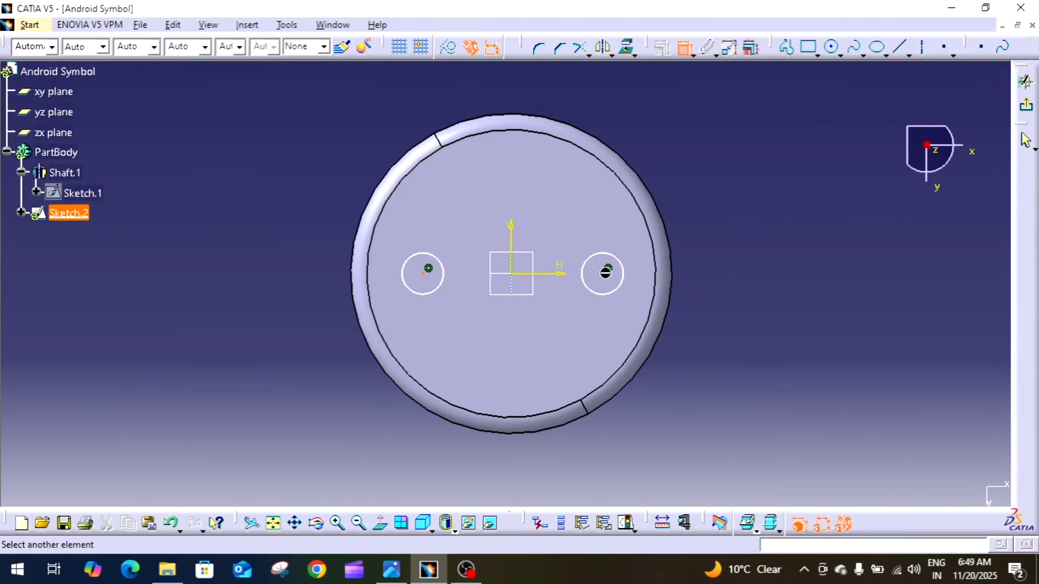
left_click(603, 273)
right_click(593, 171)
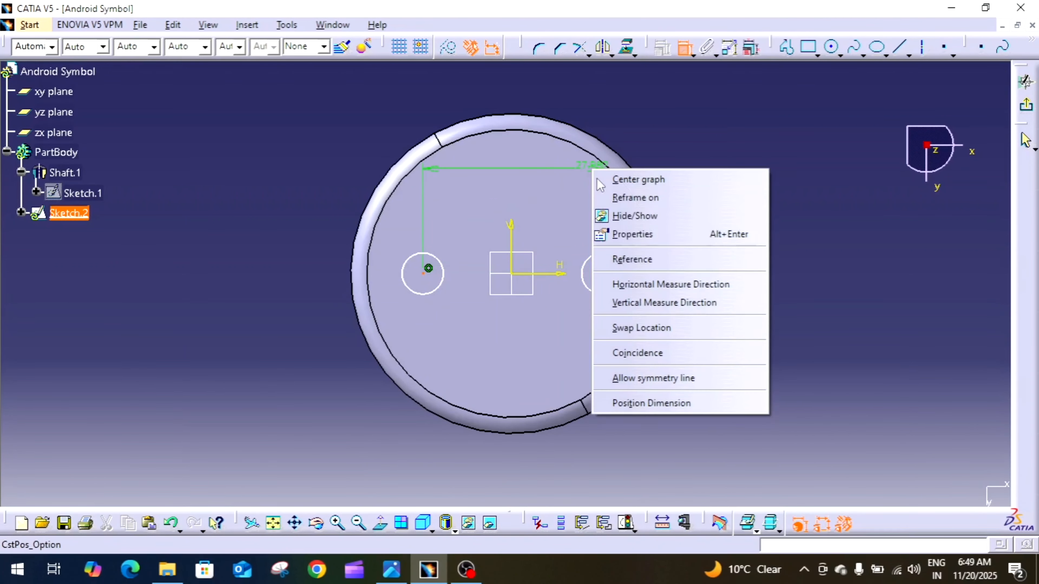
left_click(696, 376)
left_click(512, 237)
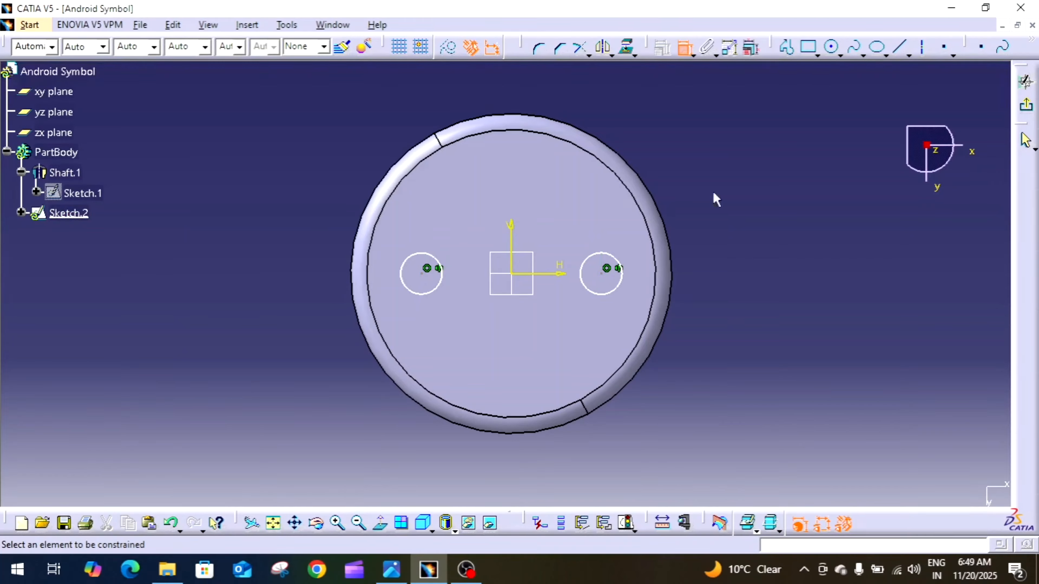
- Dimension the distance from the left circle's centre to the vertical axis and set it to 12.75 mm
left_click(422, 273)
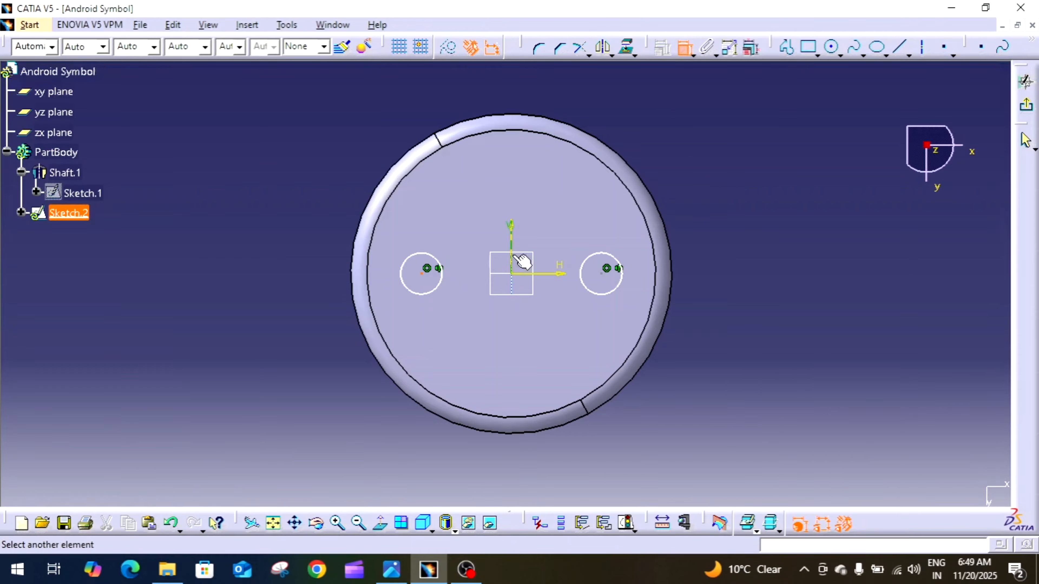
left_click(515, 249)
left_click(490, 337)
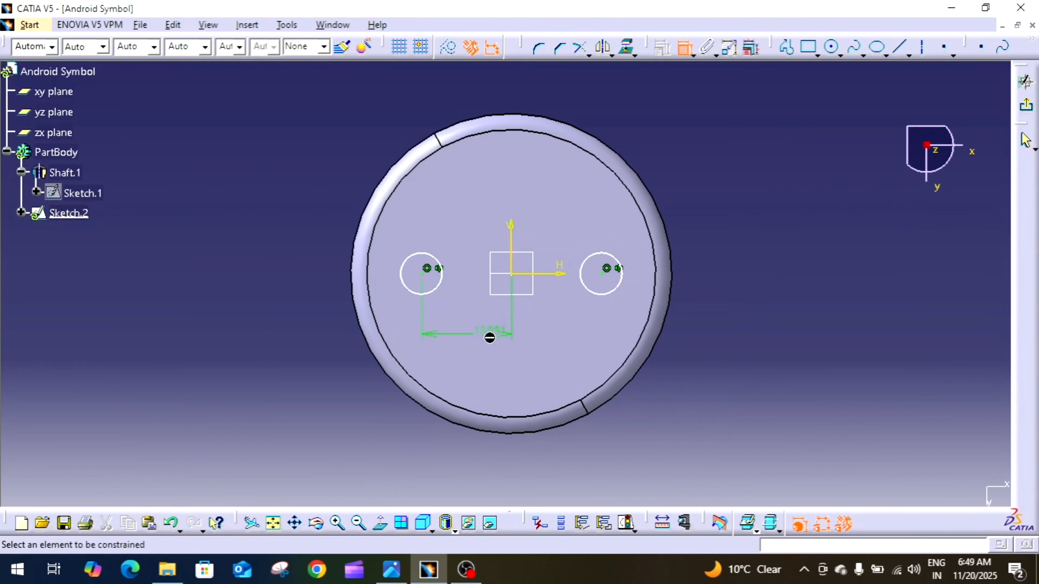
double_click(488, 337)
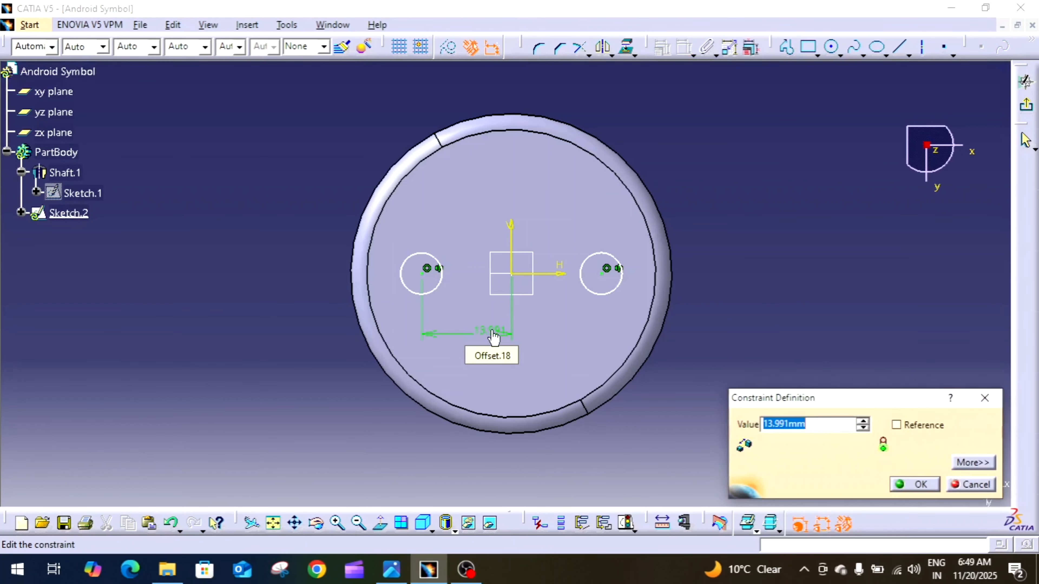
type("1.75")
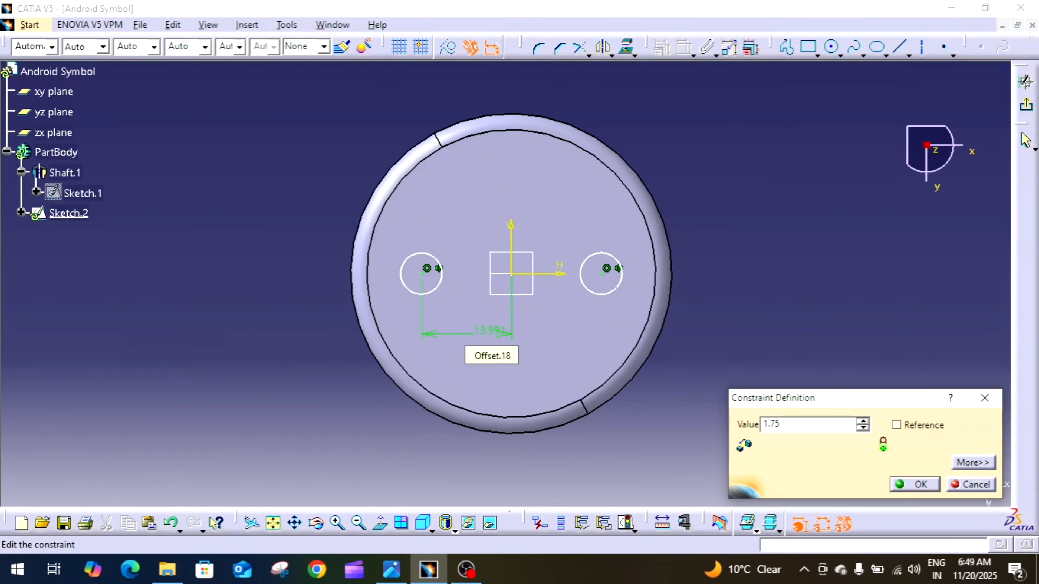
key("BackSpace")
key("BackSpace")
key("Return")
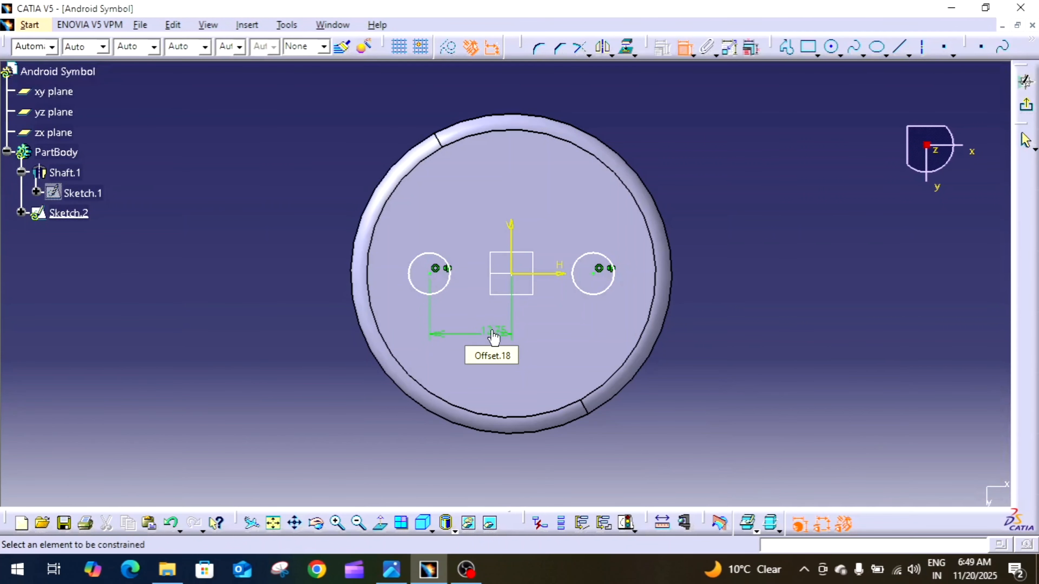
- Dimension the left circle's diameter and set it to 12.5 mm
left_click(450, 264)
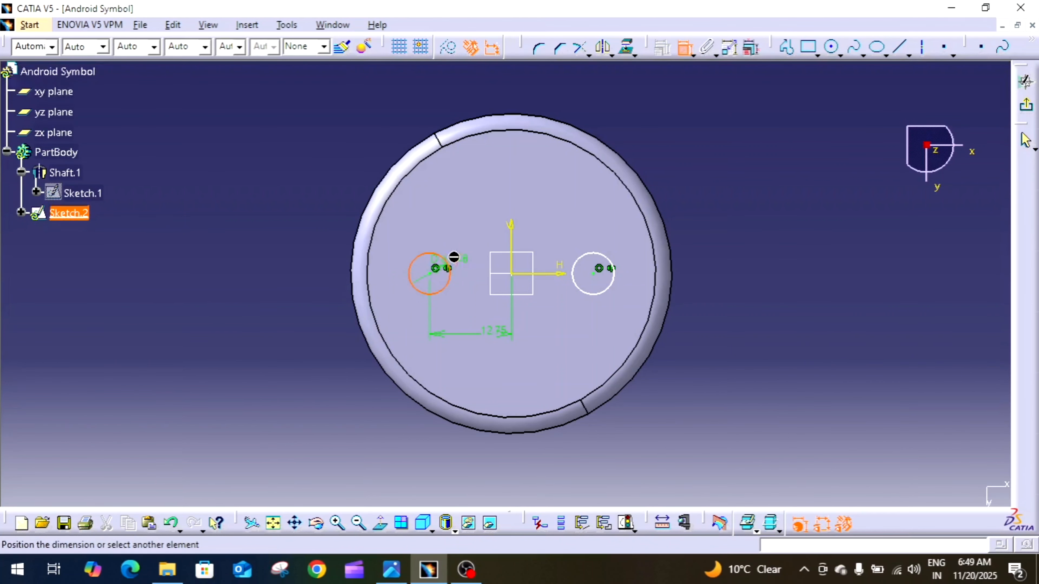
left_click(484, 223)
double_click(483, 225)
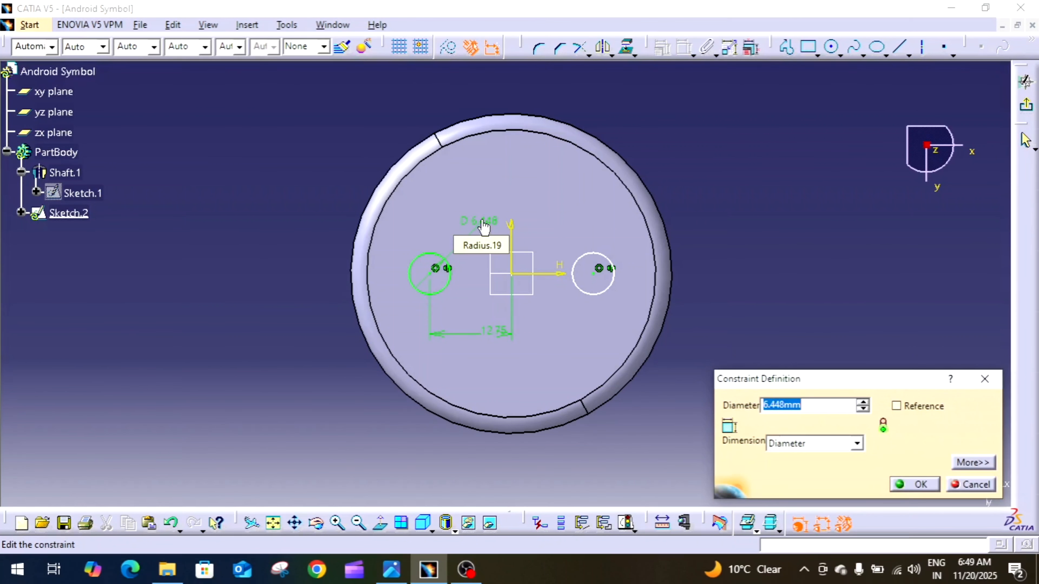
type("12.5")
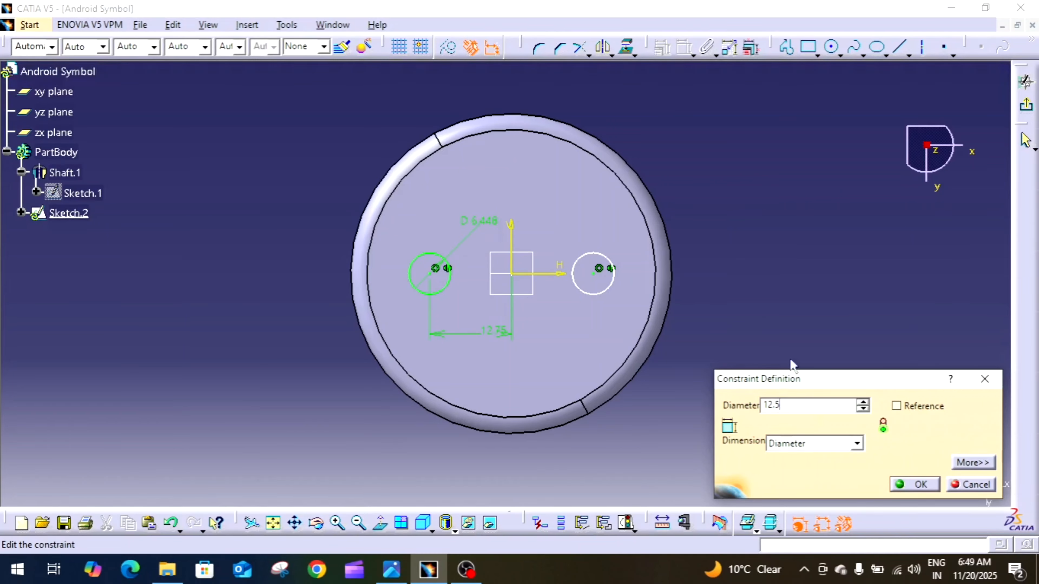
left_click(914, 485)
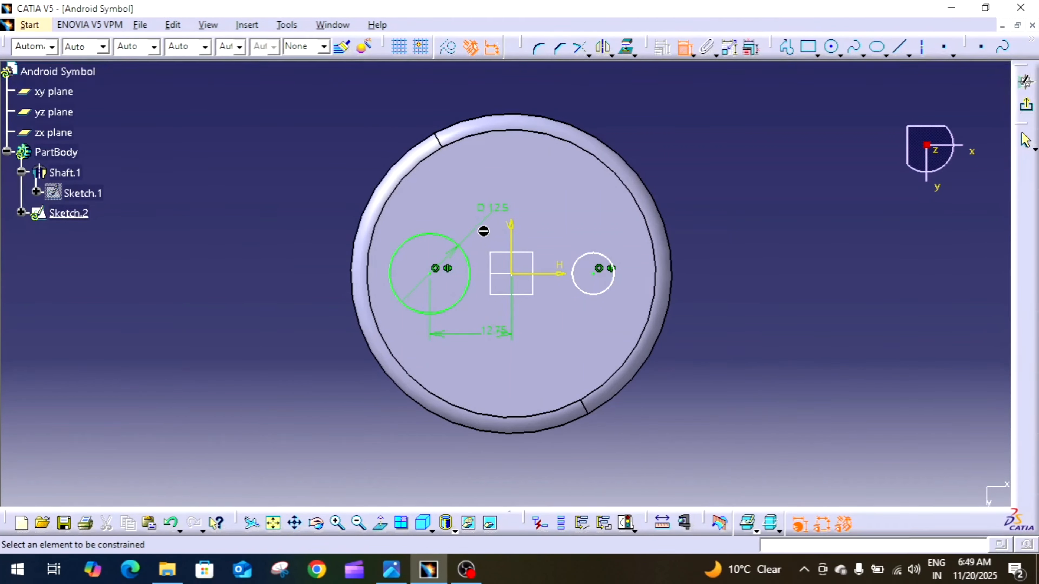
left_click(458, 306)
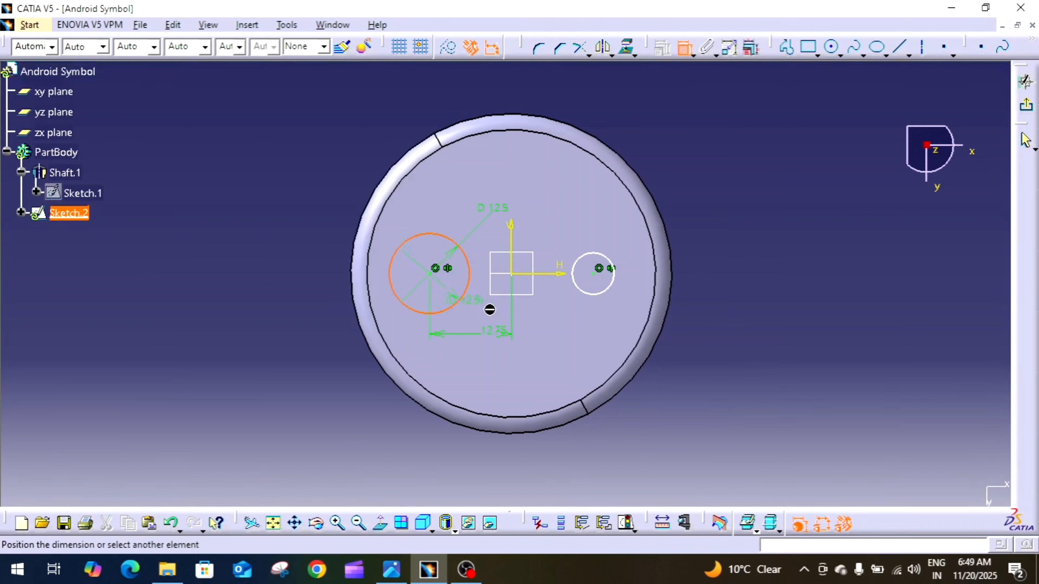
left_click(592, 289)
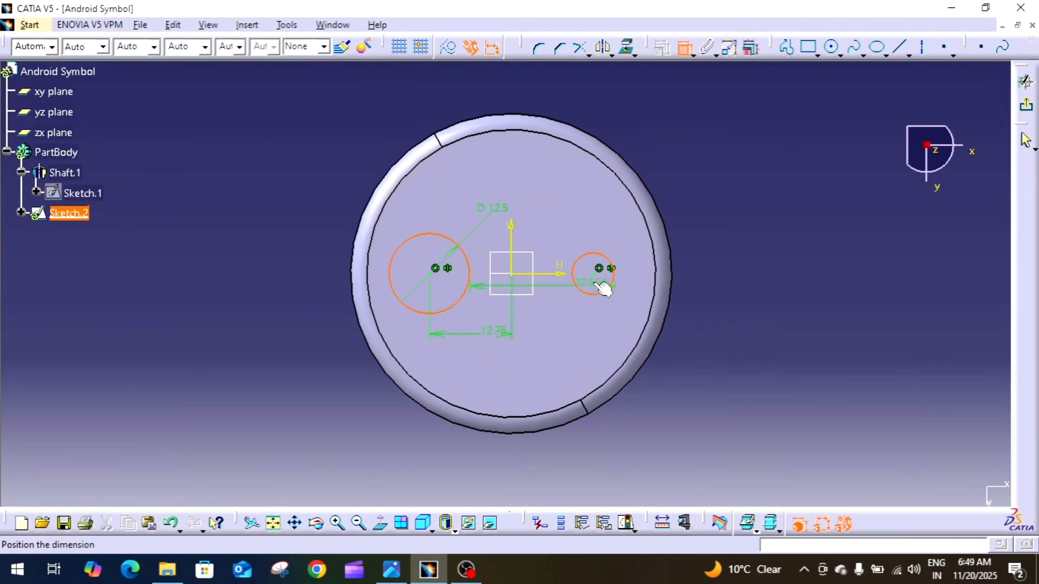
right_click(620, 244)
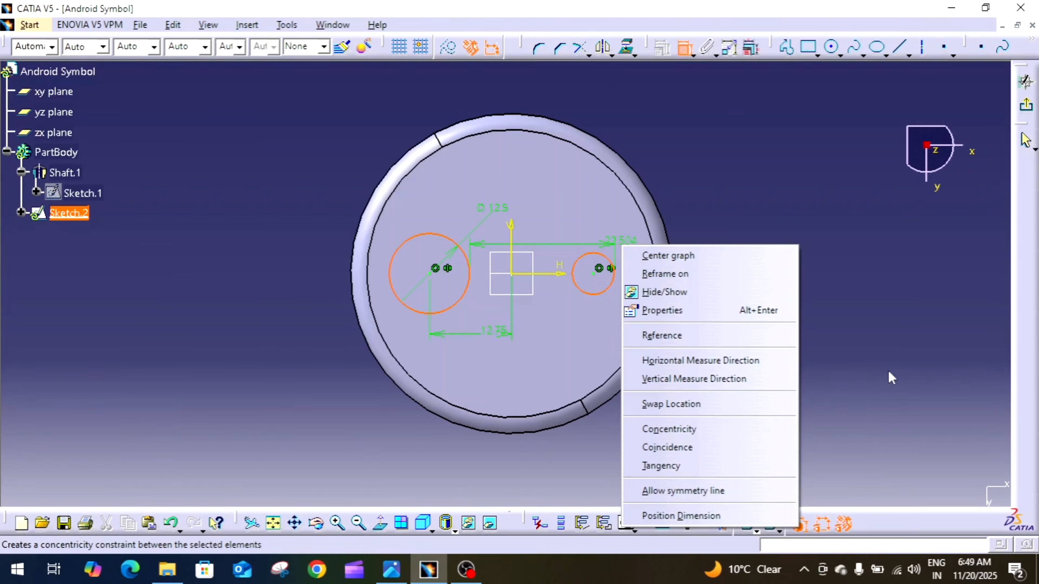
left_click(888, 358)
key("ctrl+z")
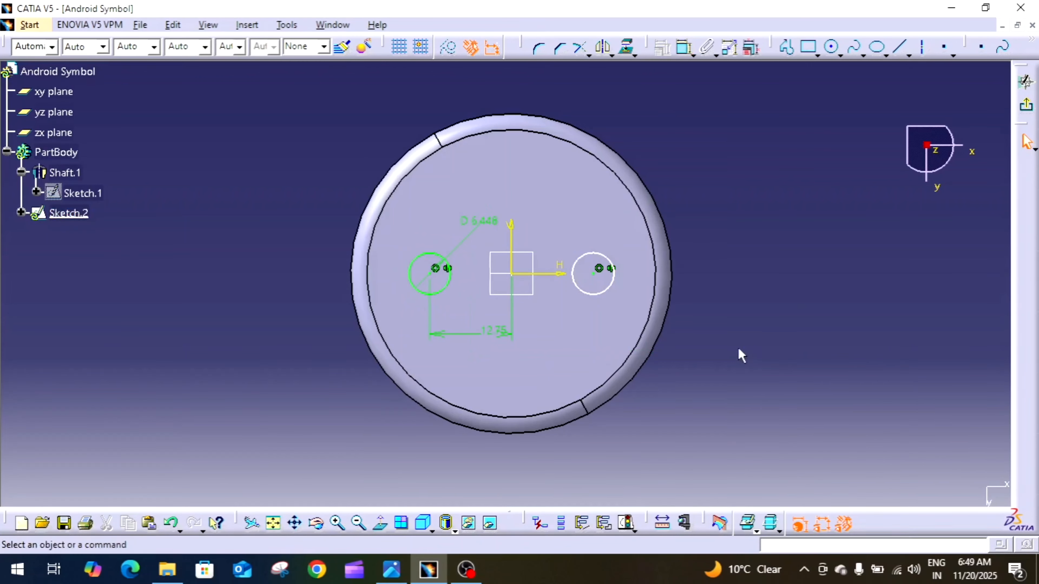
- Dimension the right circle's diameter and set the diameters of both circles to 12.5 mm
left_click(682, 48)
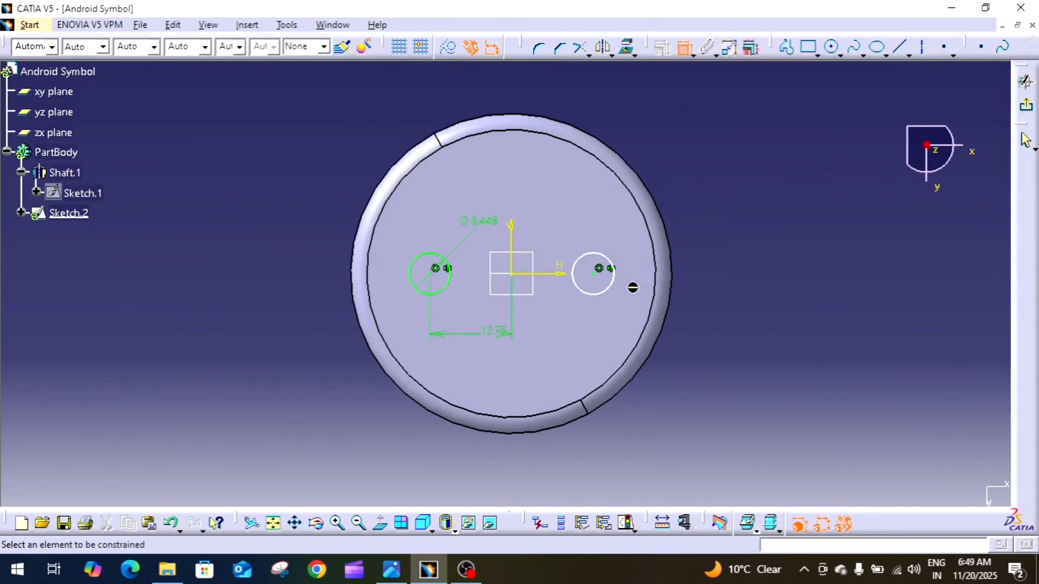
left_click(608, 289)
left_click(646, 245)
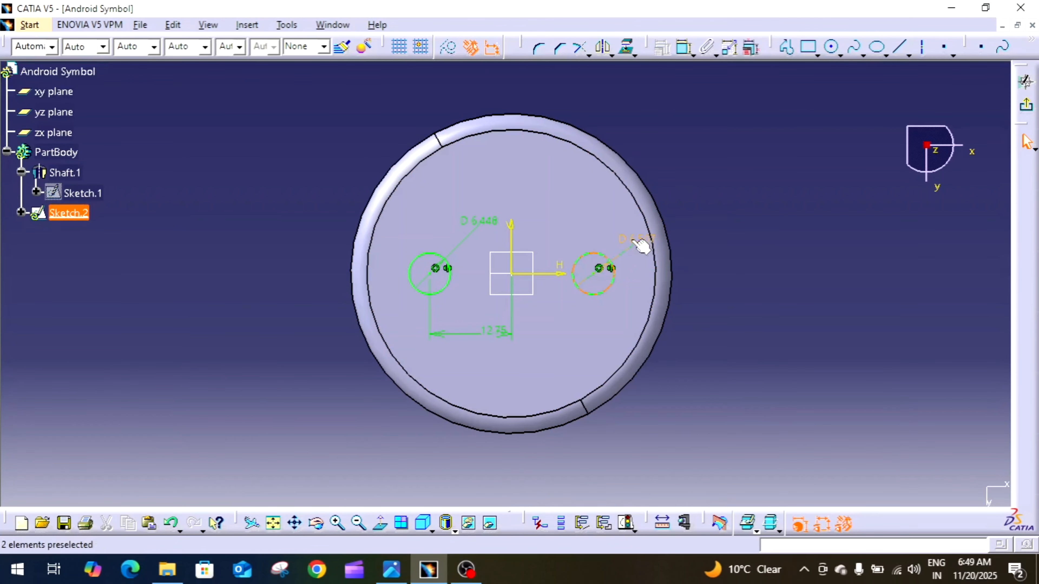
double_click(631, 238)
type("12.")
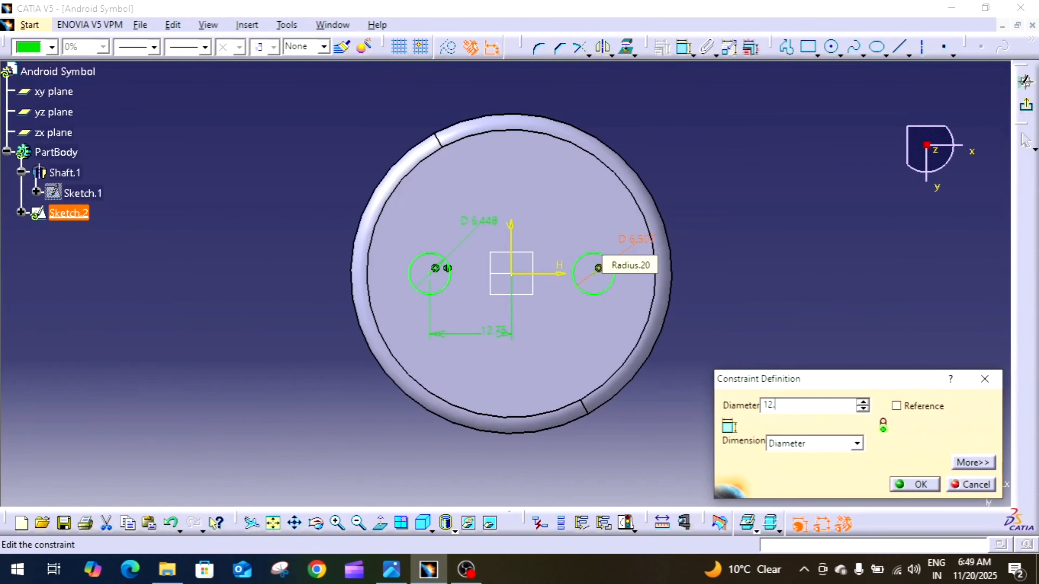
type("5")
key("Return")
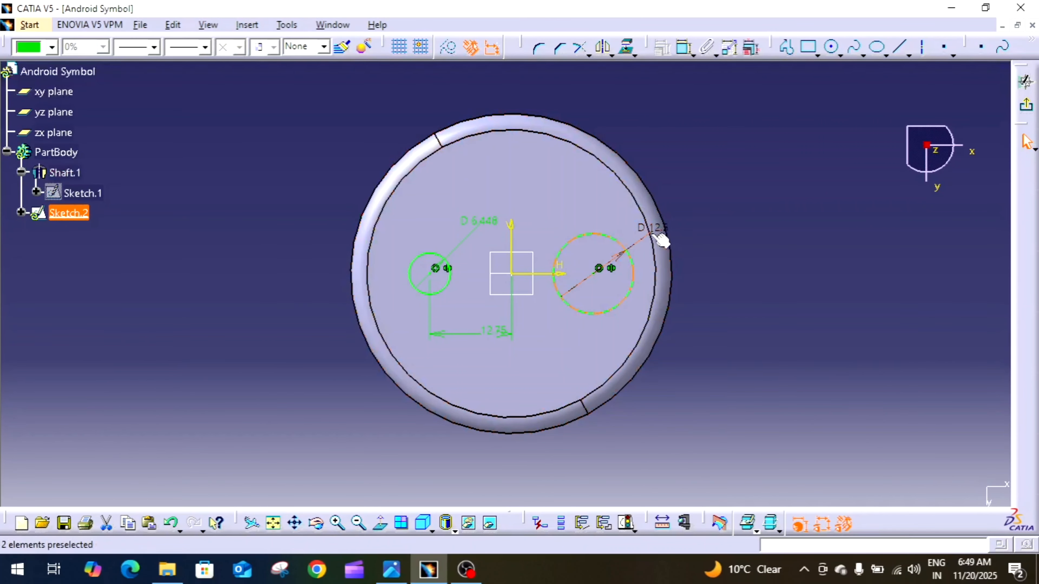
double_click(484, 221)
type("12.5mm")
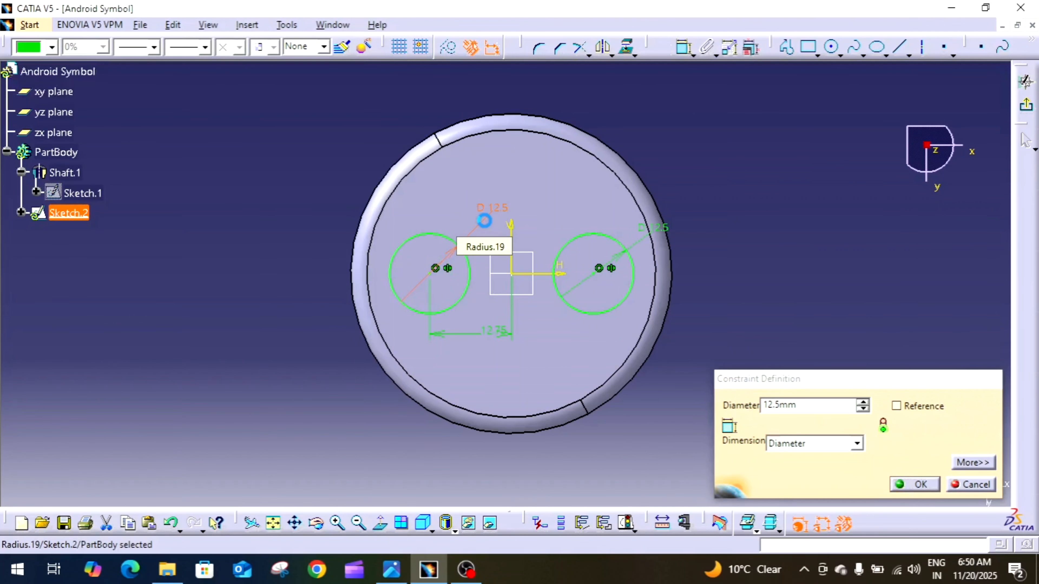
key("Return")
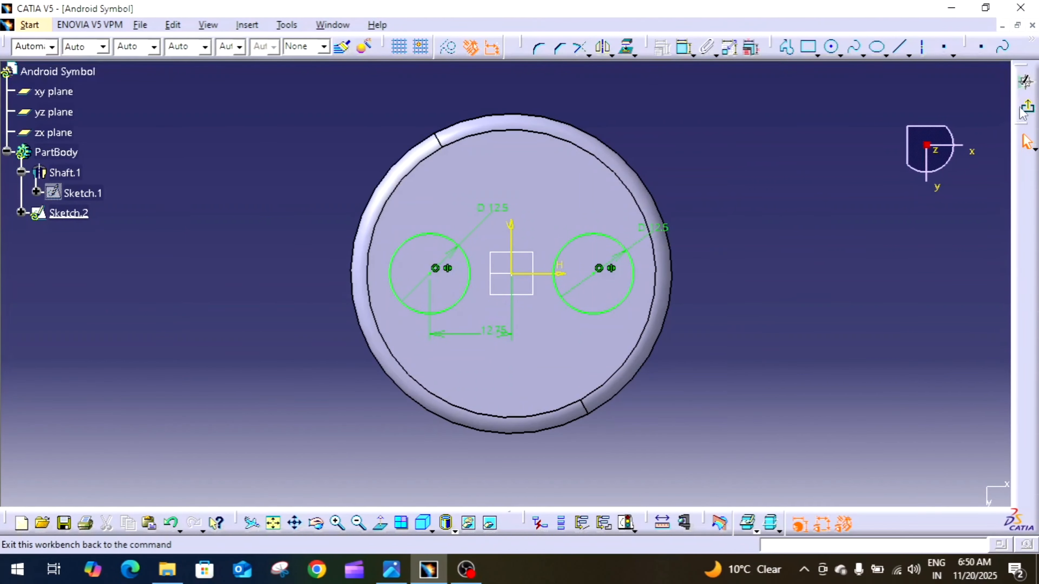
- Exit the sketch and pad the two circles downward by 11+(12.5/2) mm, following the leg dimensions in the reference drawing
left_click(1025, 109)
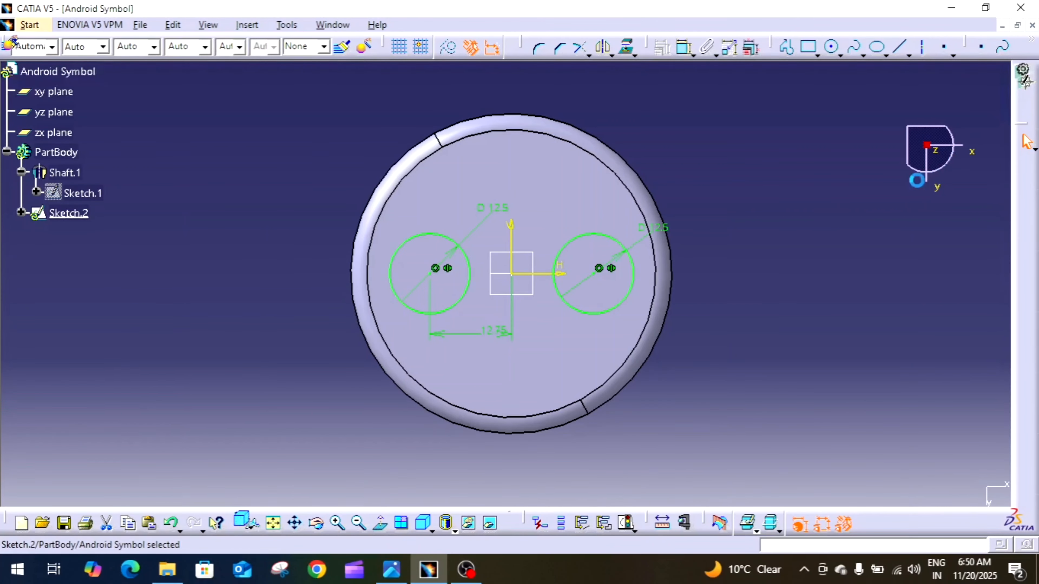
middle_click_drag(662, 427, 670, 482)
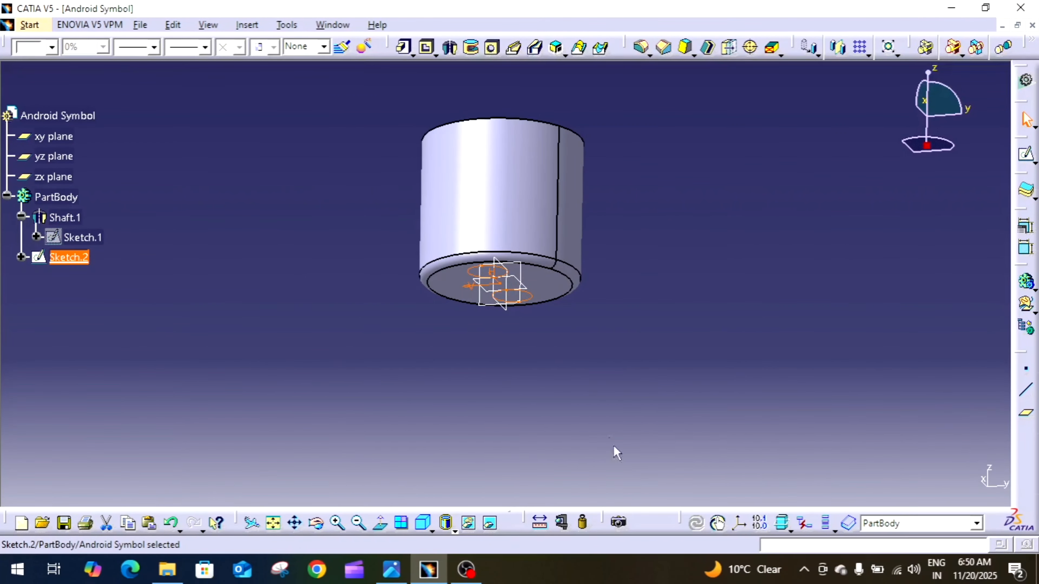
left_click(391, 570)
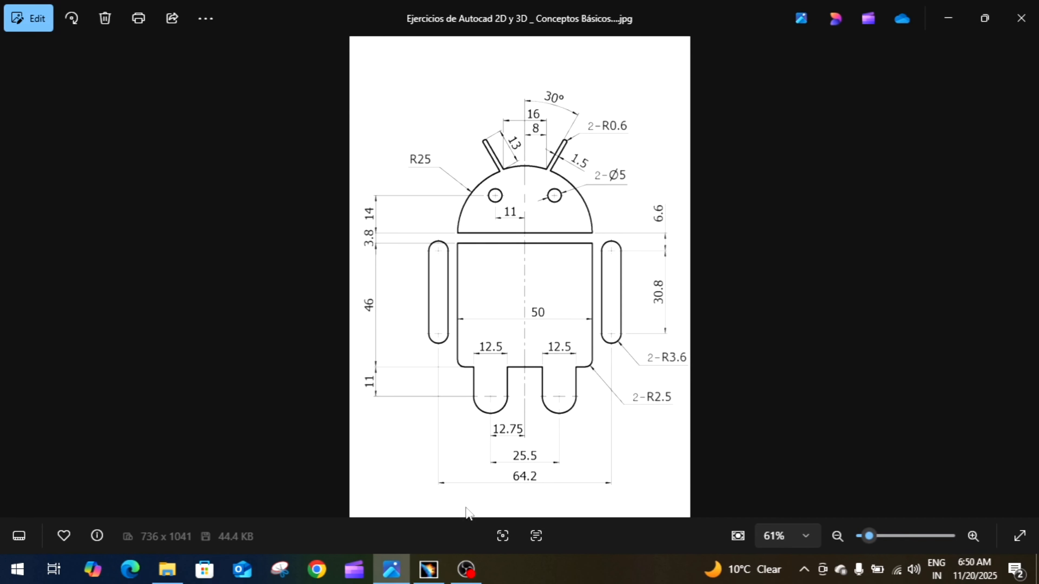
mouse_move(429, 575)
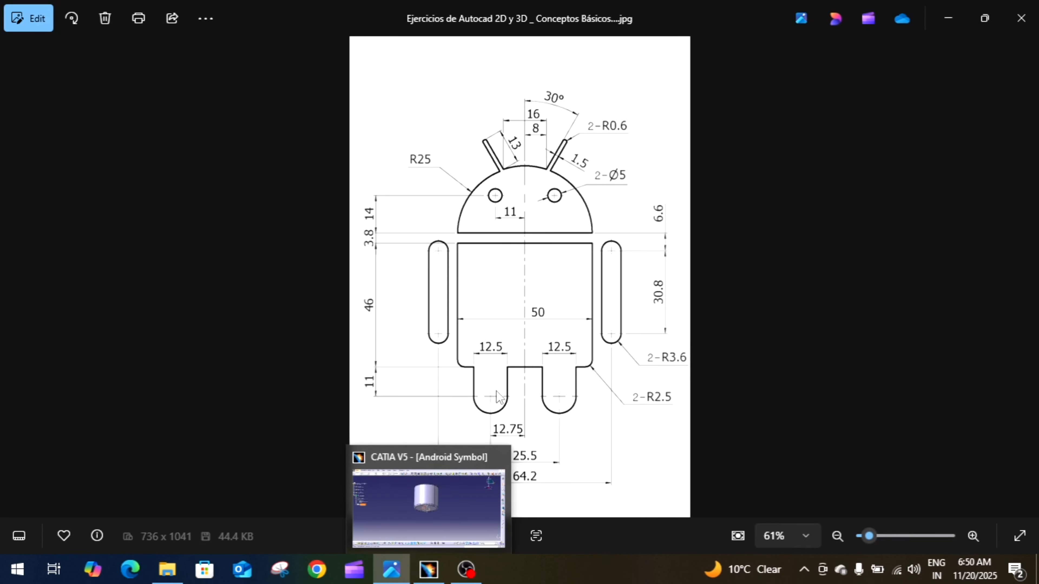
left_click(425, 570)
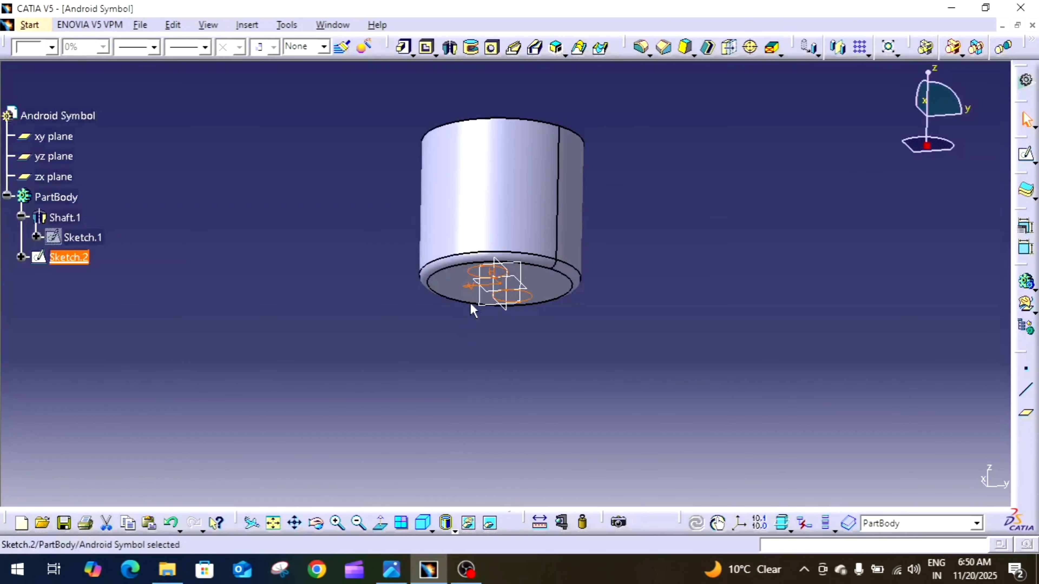
left_click(404, 47)
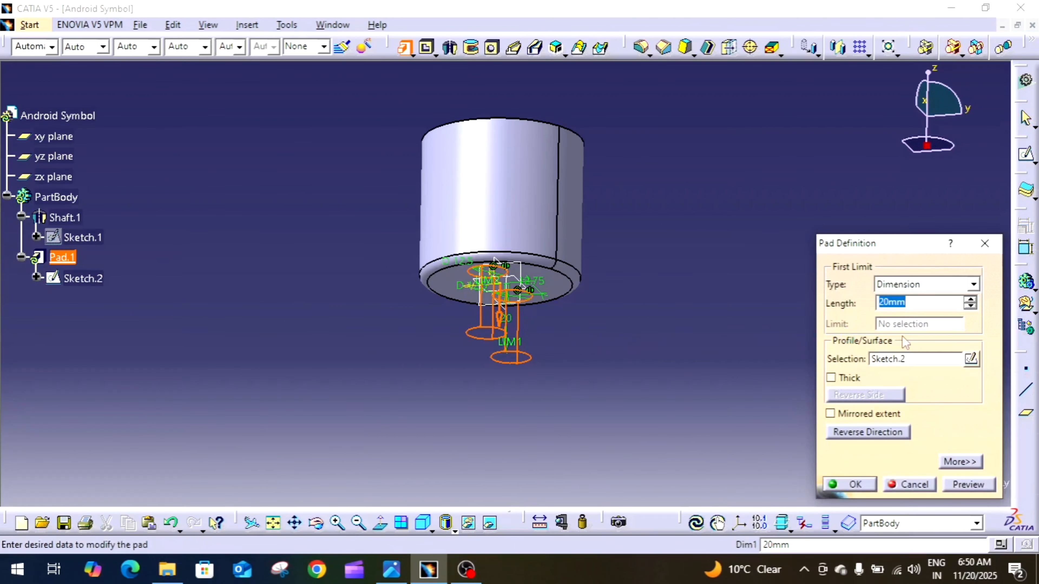
type("11+(12.5/2")
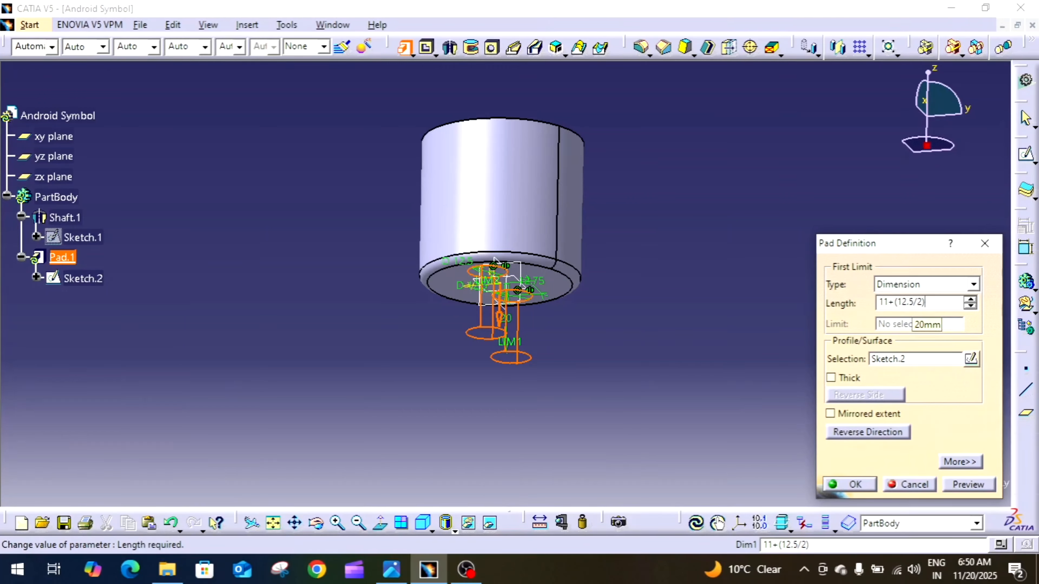
key("Return")
left_click(782, 262)
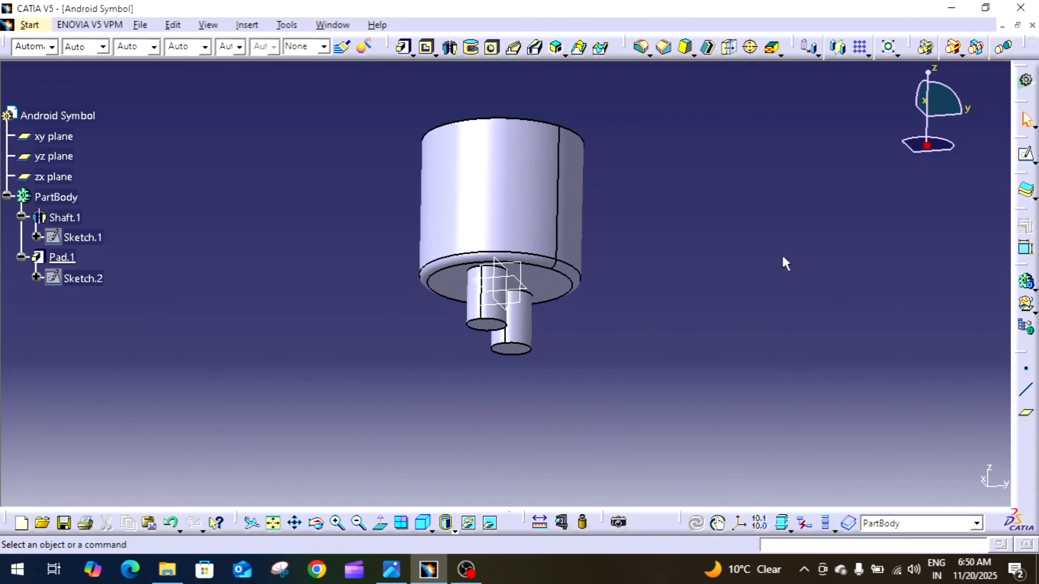
middle_click_drag(780, 250, 779, 249)
- Review the leg pad's definition, inspect the body and legs from several angles, and consult the head dimensions in the reference drawing
double_click(61, 257)
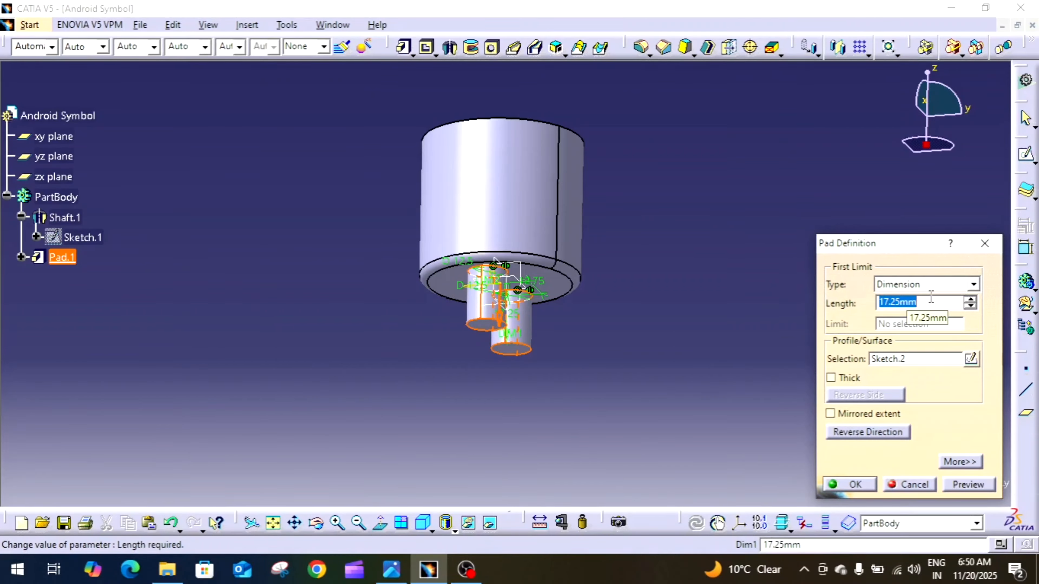
left_click(758, 298)
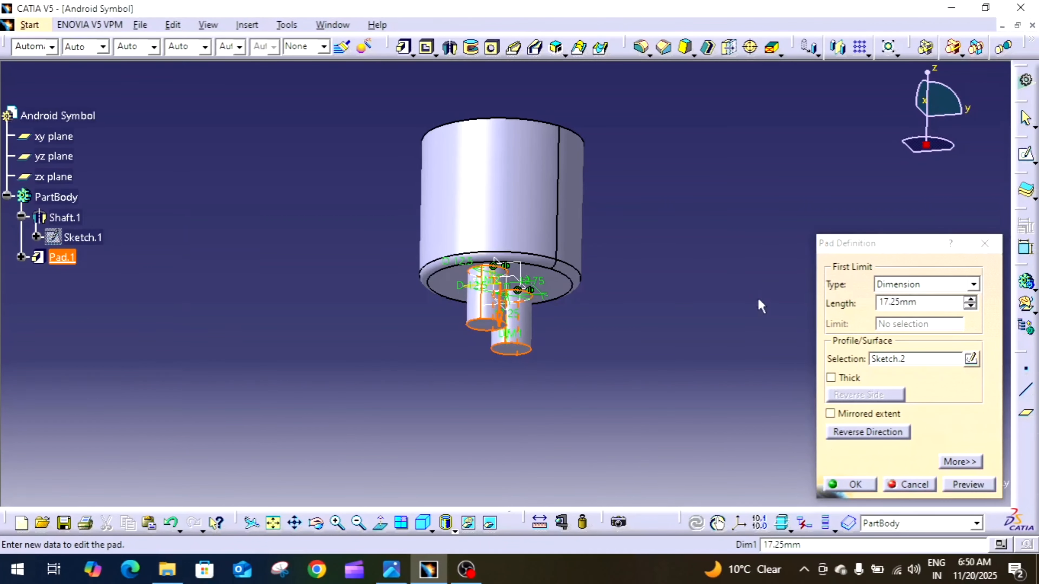
left_click(853, 490)
middle_click_drag(813, 434, 614, 174)
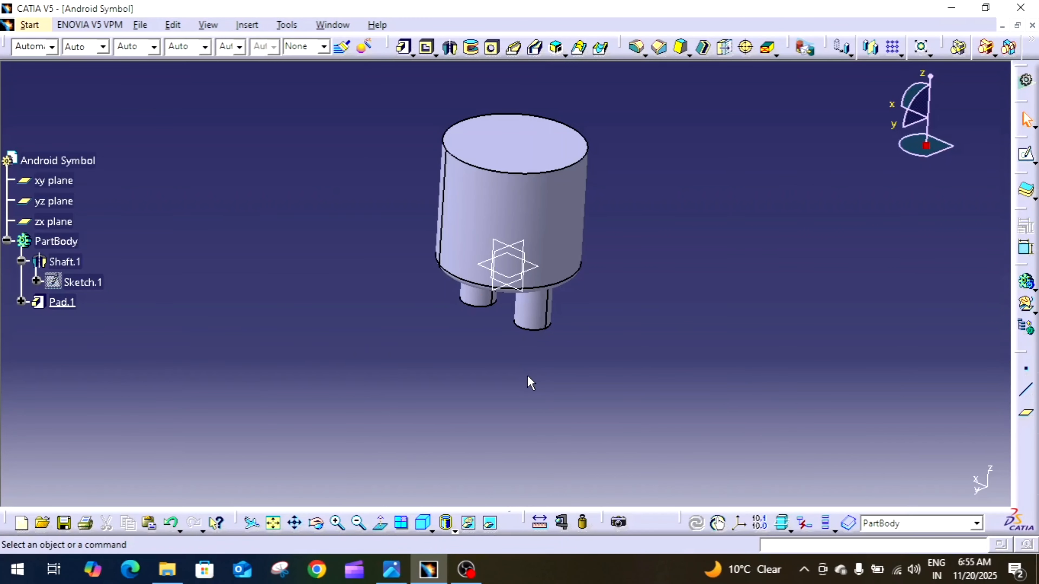
middle_click_drag(531, 383, 577, 444)
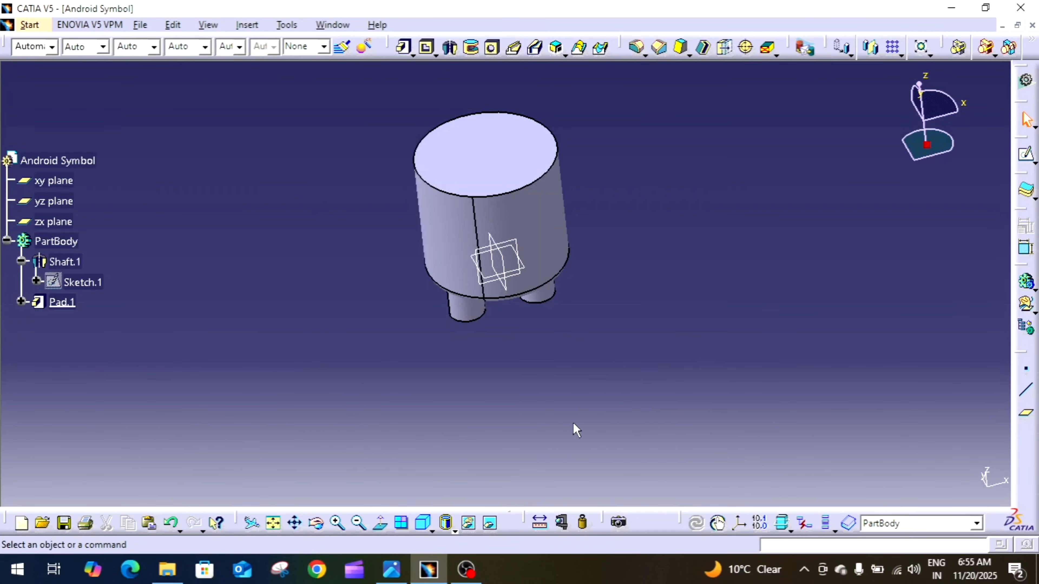
left_click(423, 523)
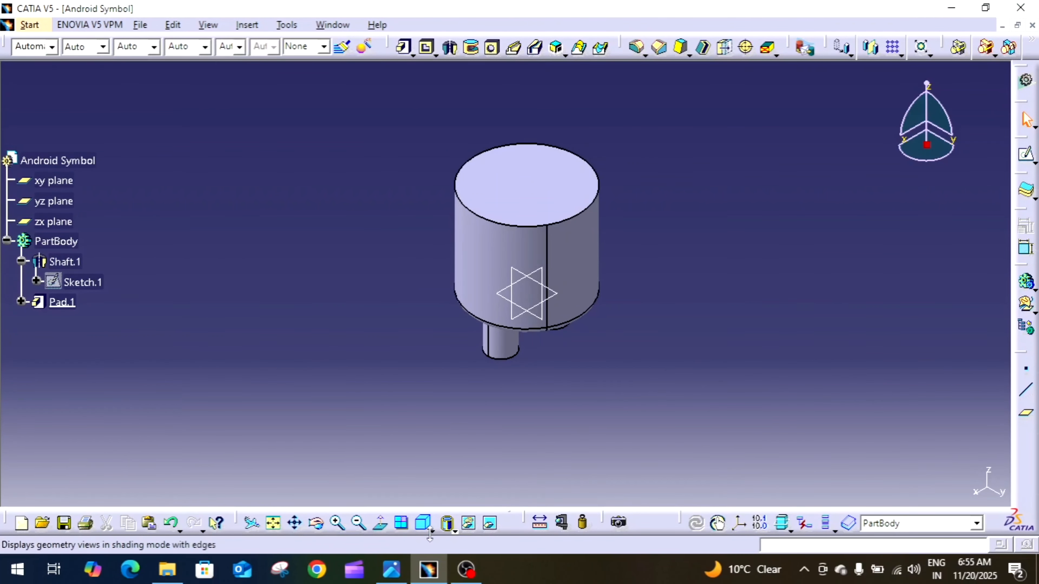
left_click(402, 574)
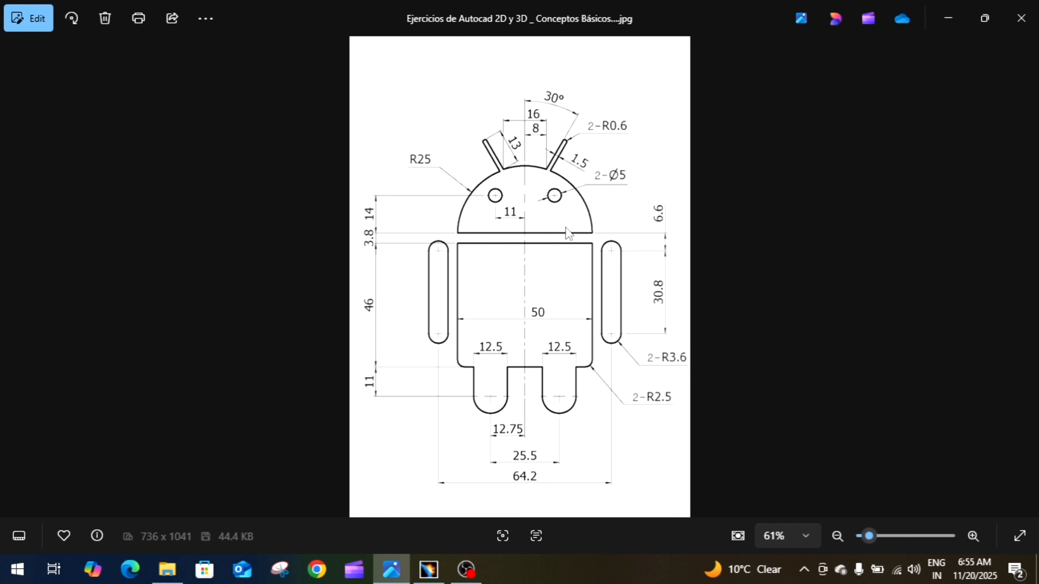
left_click(432, 572)
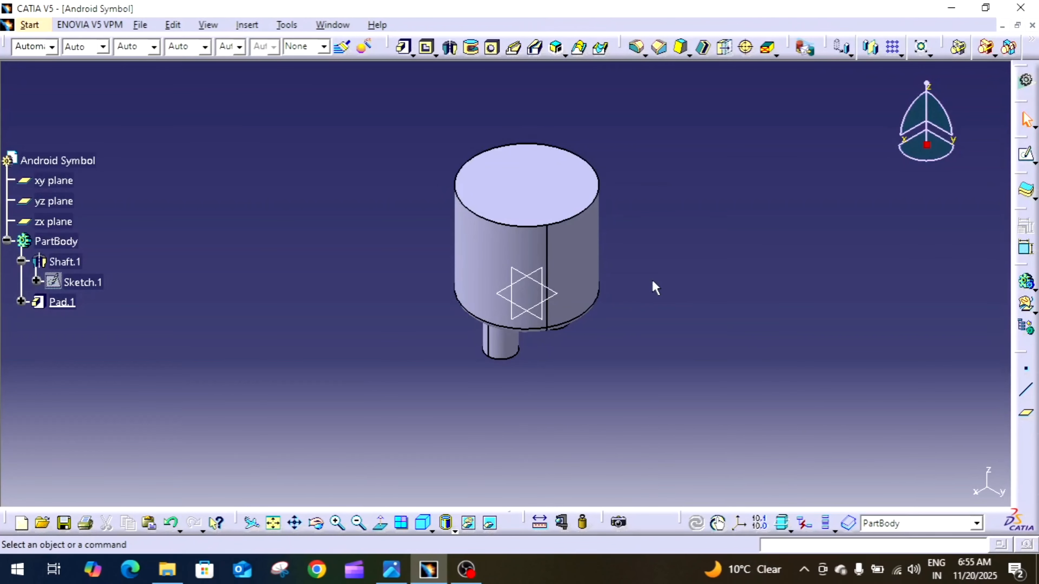
left_click(54, 201)
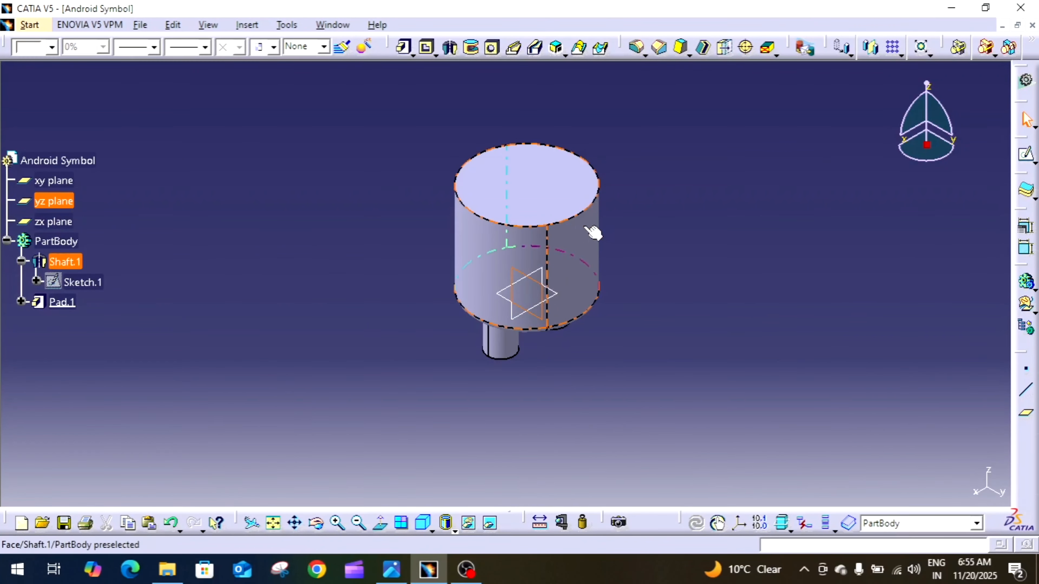
left_click(1027, 157)
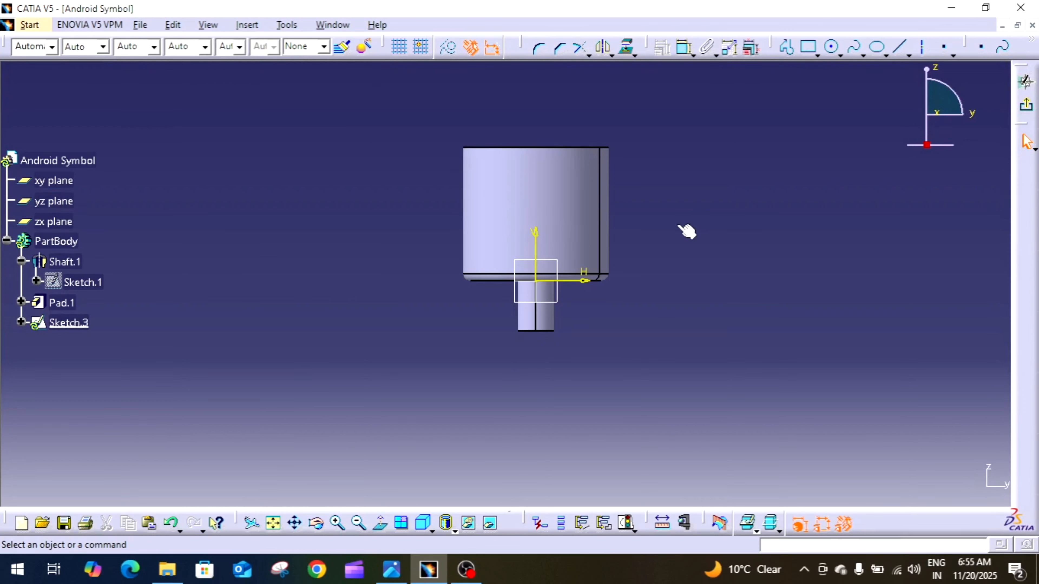
middle_click_drag(679, 226, 693, 305, "ctrl")
scroll(699, 225, "down", 1)
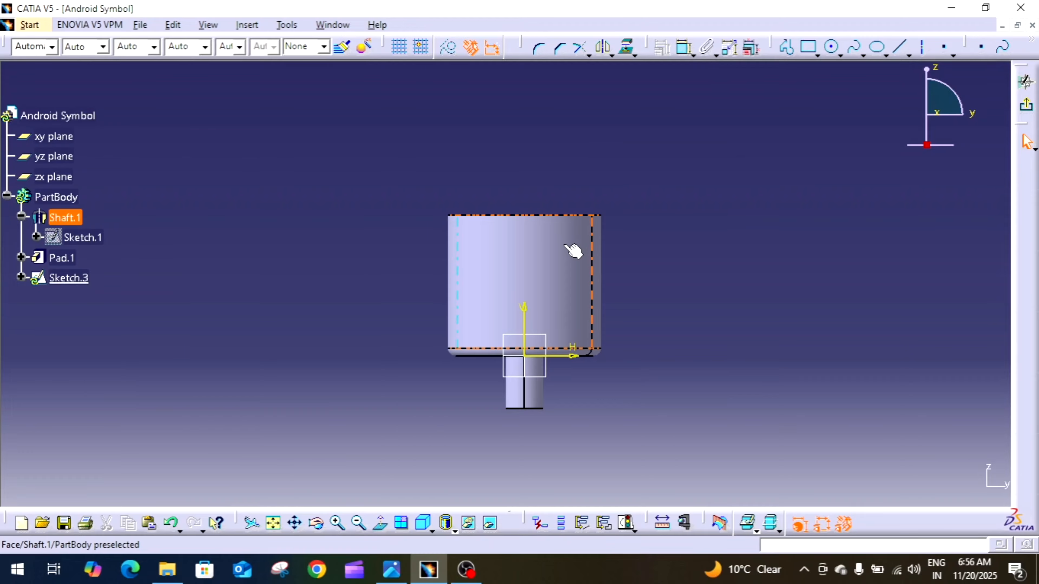
left_click(1028, 111)
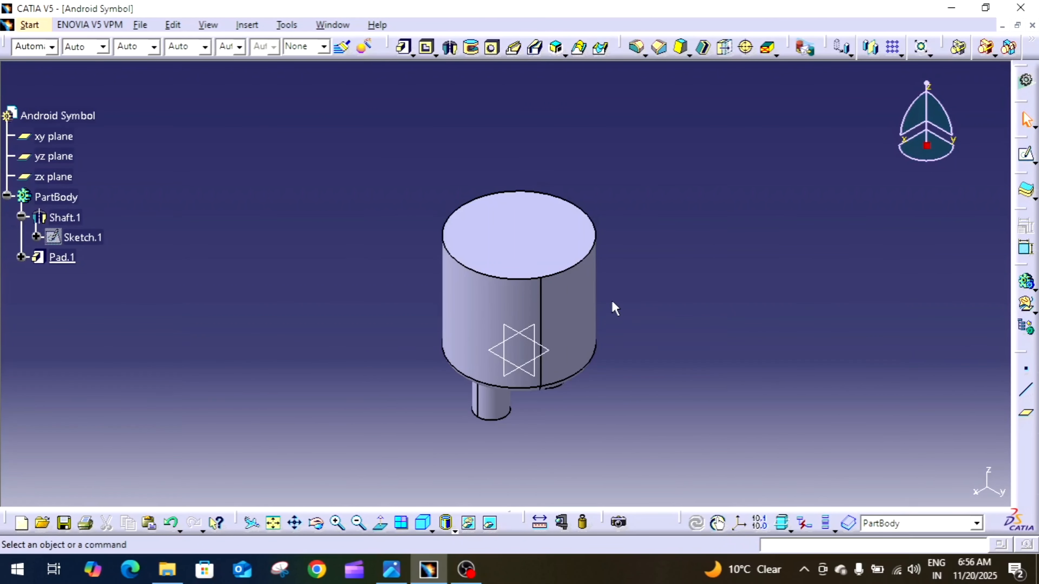
- On the zx plane, sketch a closed quarter-round profile about 17 mm wide above the body, with its straight vertical side on the vertical axis
left_click(55, 176)
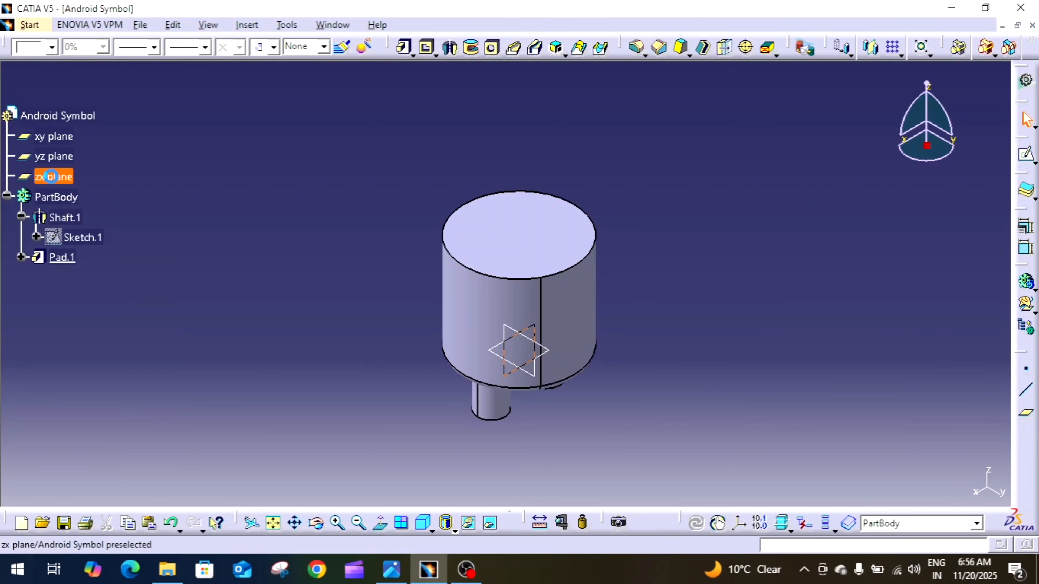
left_click(292, 233)
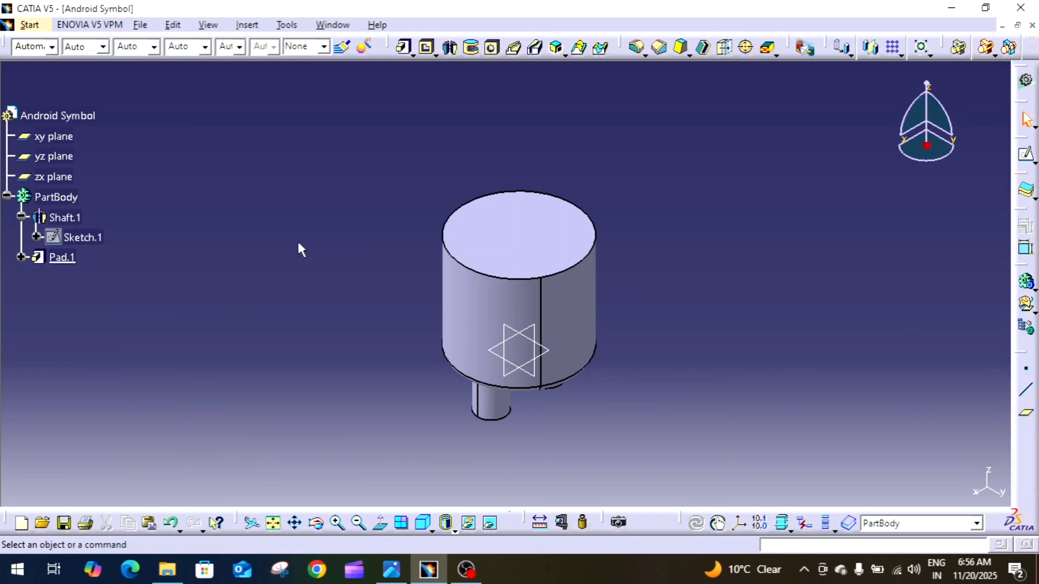
left_click(70, 178)
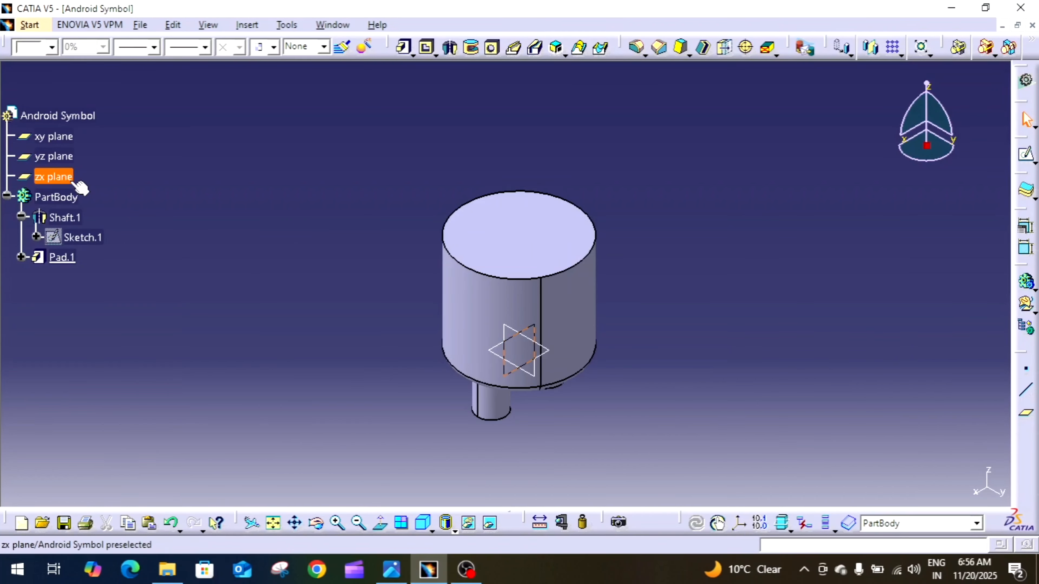
left_click(1026, 158)
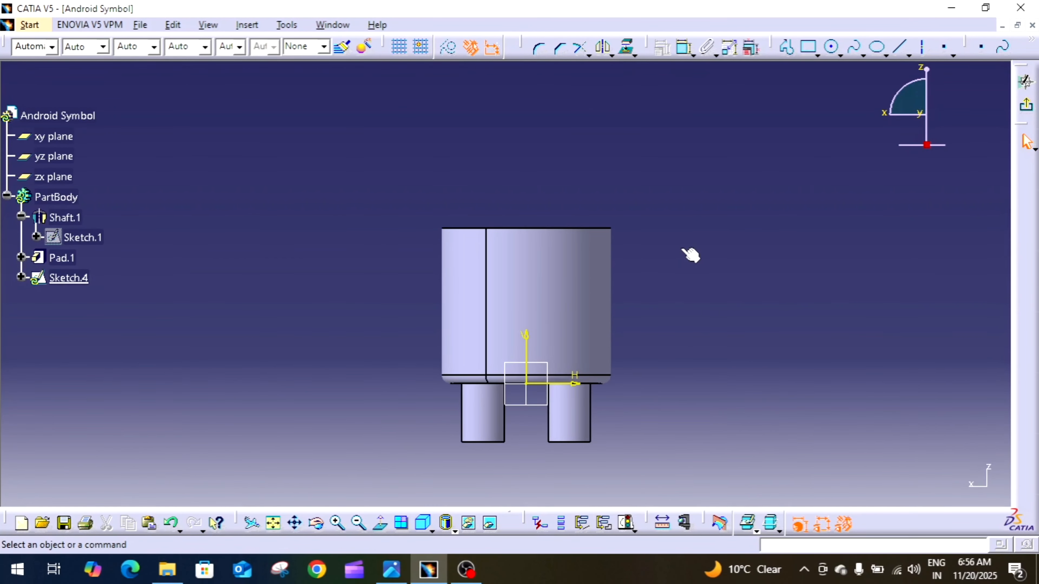
left_click(789, 48)
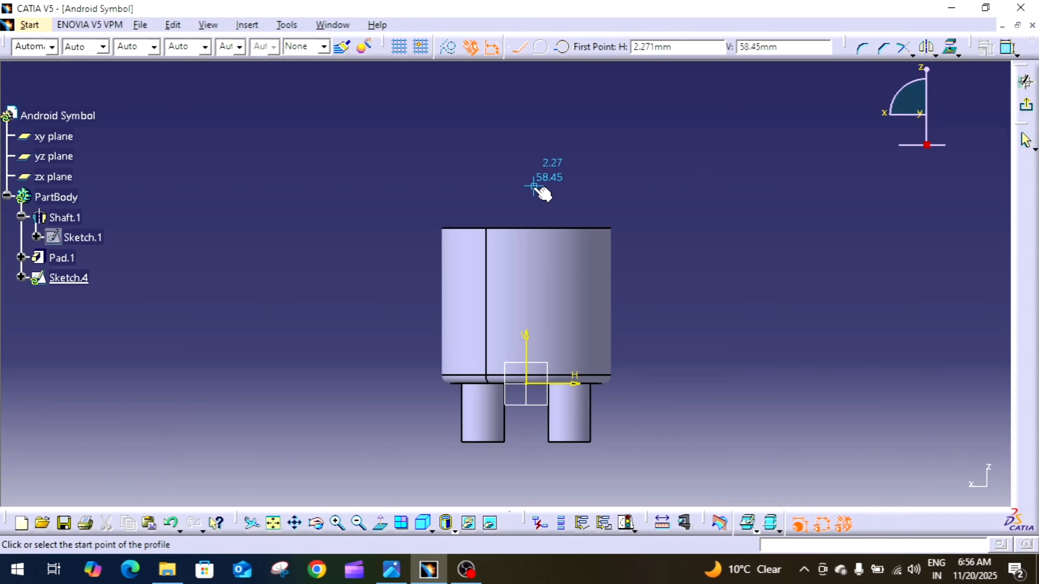
left_click(526, 196)
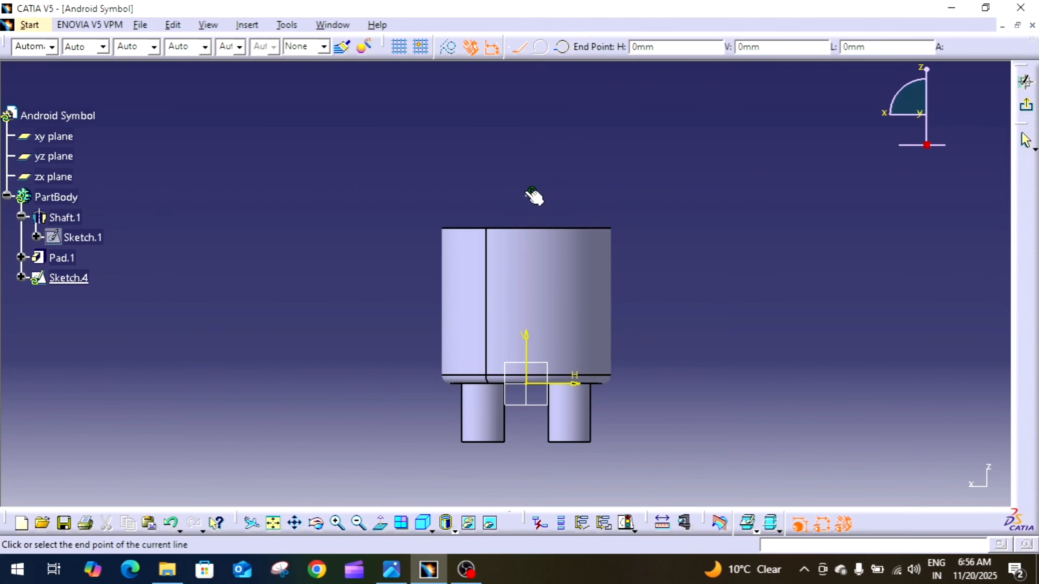
left_click(525, 131)
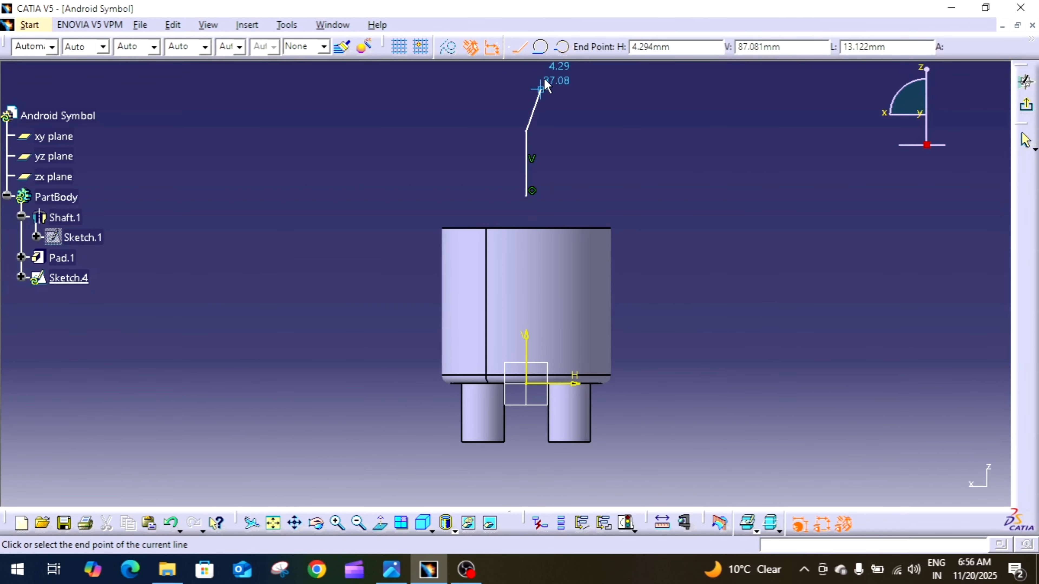
left_click(540, 48)
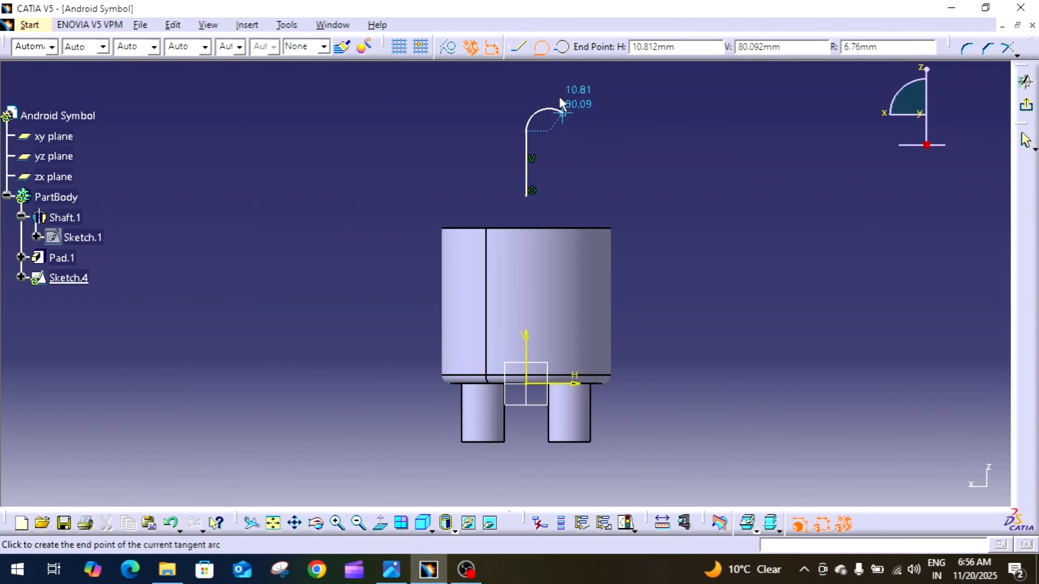
left_click(562, 48)
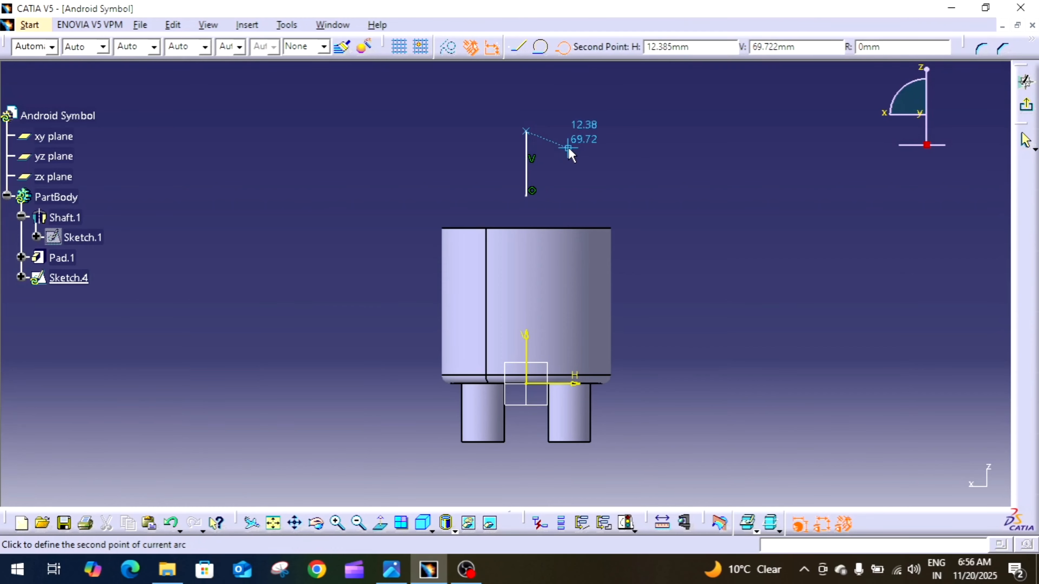
left_click(573, 148)
left_click(585, 196)
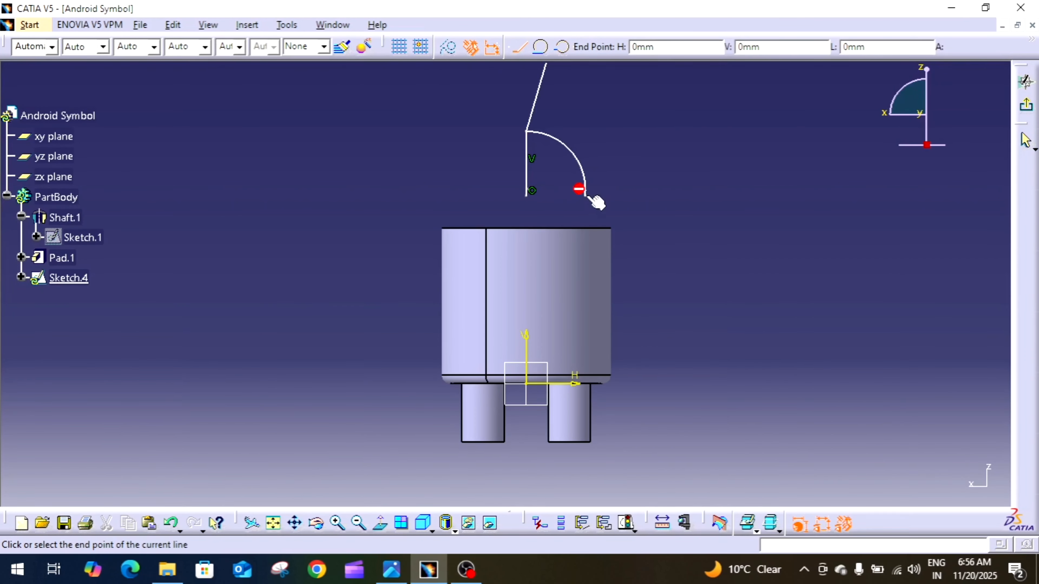
left_click(526, 196)
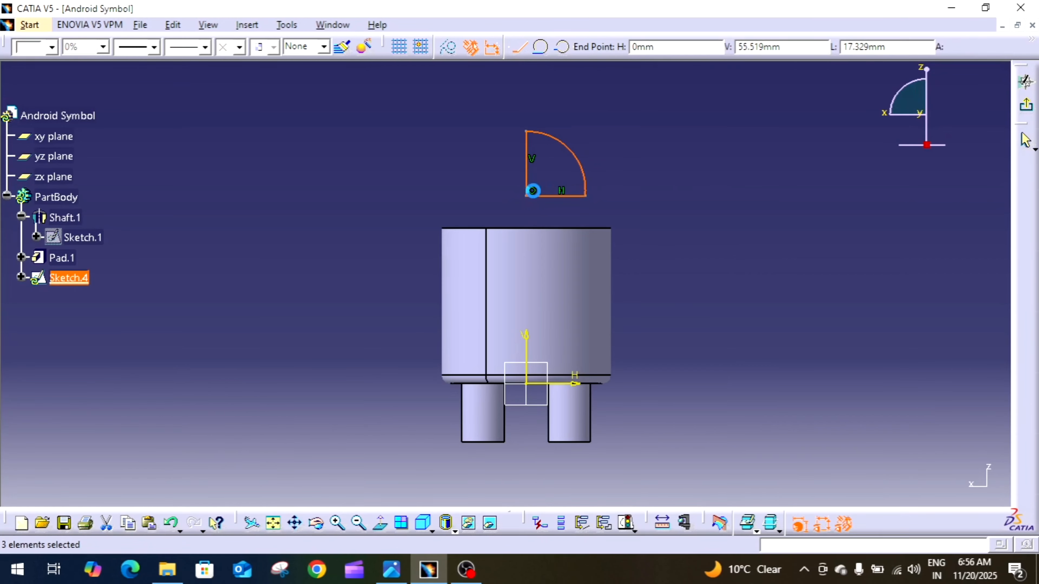
left_click(649, 154)
mouse_move(649, 153)
middle_mouse_down()
mouse_move(658, 165)
mouse_move(664, 150)
middle_mouse_up()
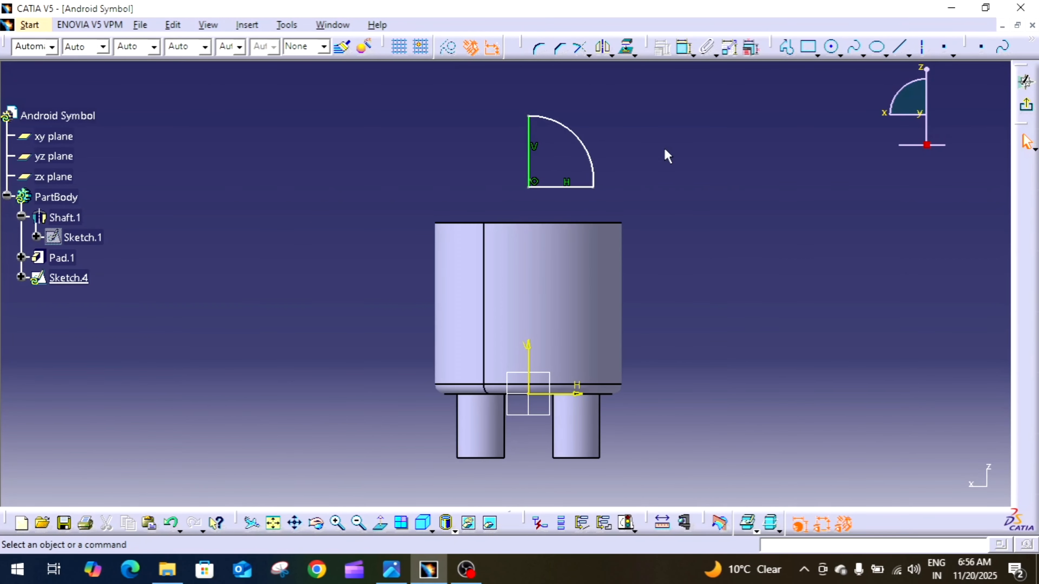
middle_click(665, 150)
scroll(665, 150, "up", 2)
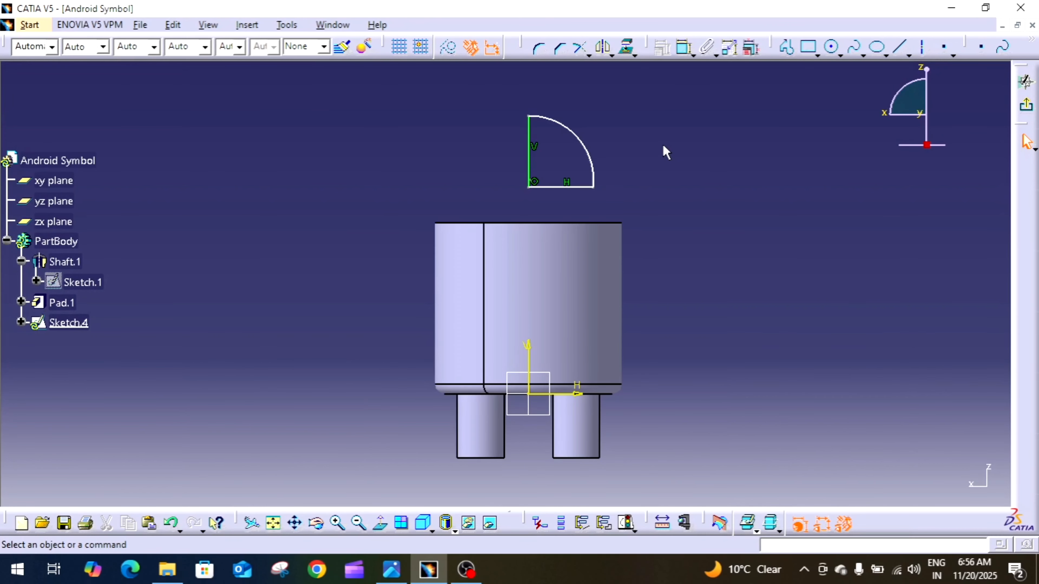
- Following the reference drawing, dimension the gap between the profile's horizontal base and the body's top edge and set it to 3.8 mm
left_click(432, 573)
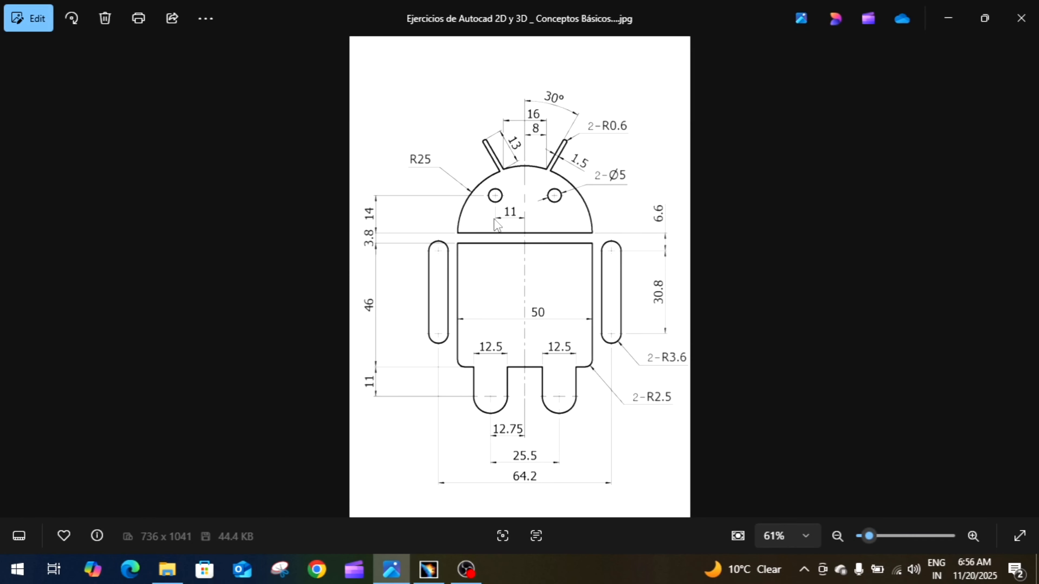
left_click(429, 570)
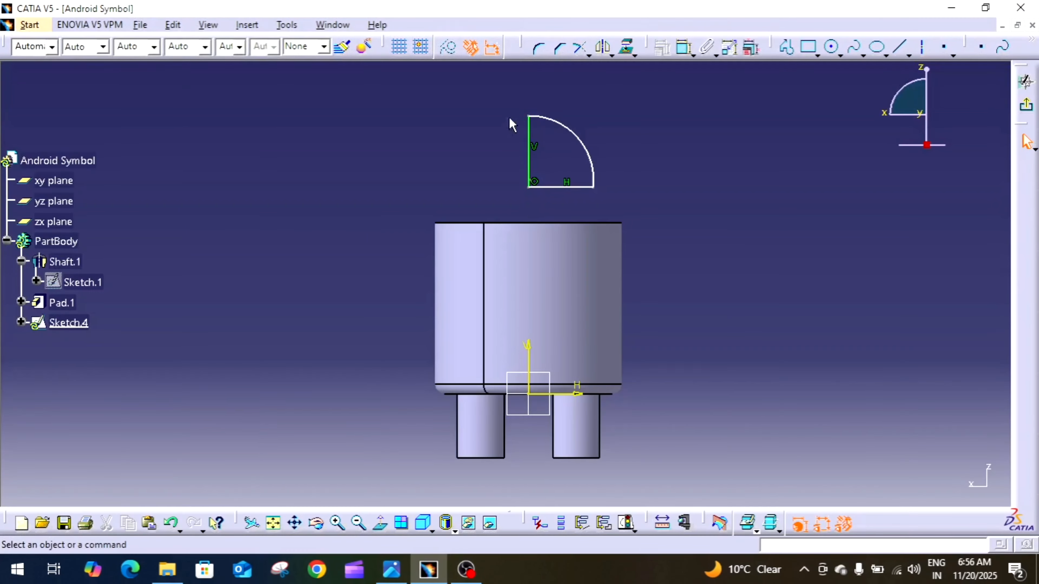
left_click(429, 569)
left_click(428, 569)
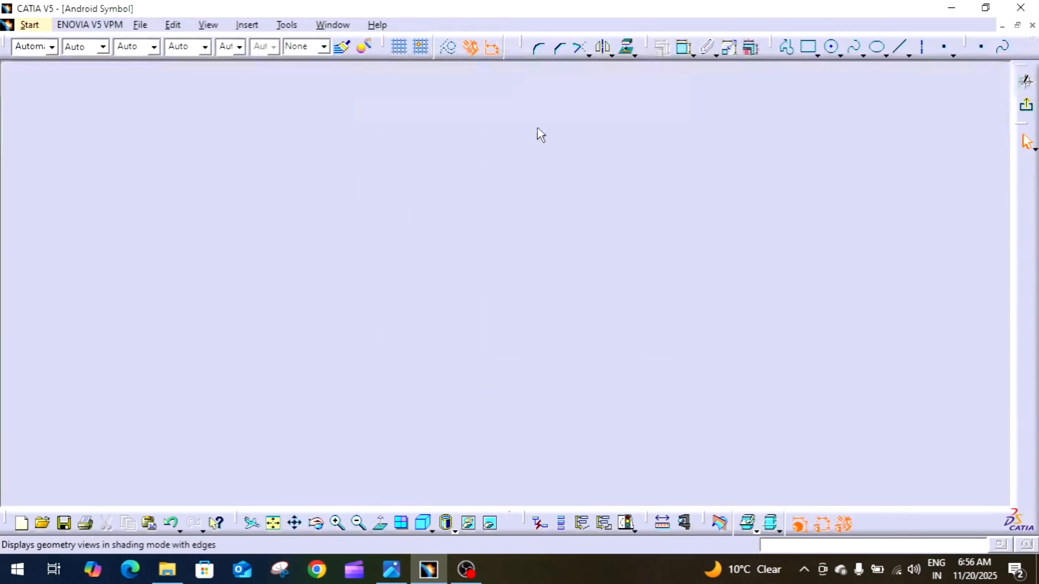
left_click(679, 48)
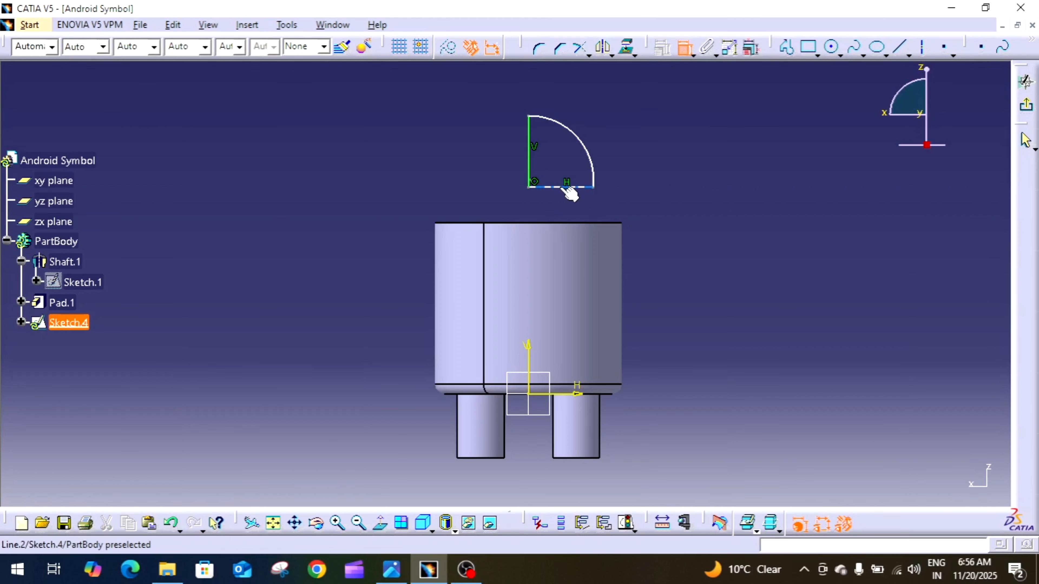
left_click(563, 187)
left_click(574, 223)
left_click(664, 200)
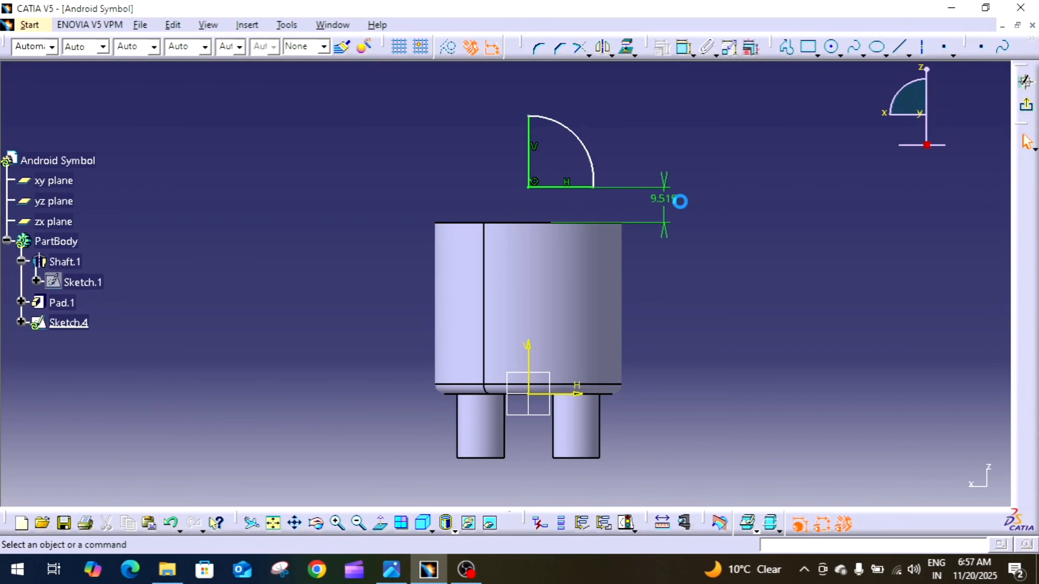
double_click(664, 201)
type("3")
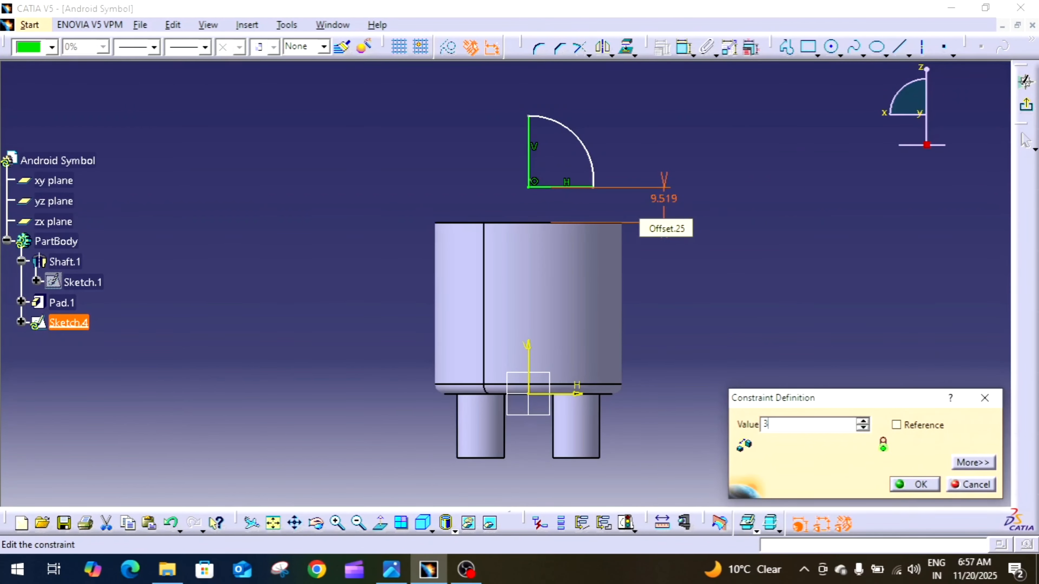
type(".8mm")
key("Return")
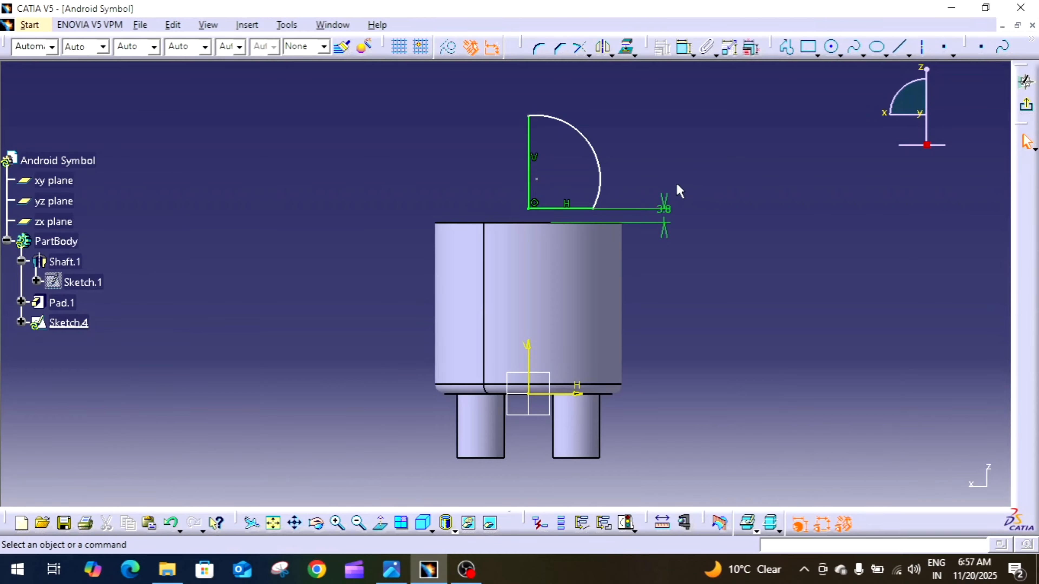
- Dimension the head profile's arc and set its radius to 25 mm
left_click(683, 47)
left_click(598, 163)
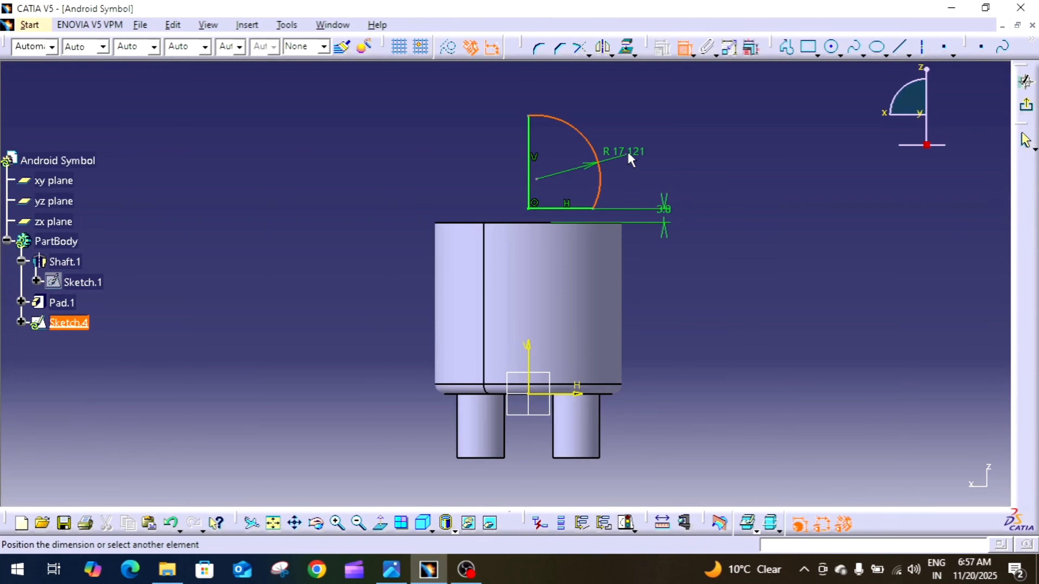
left_click(652, 153)
double_click(636, 147)
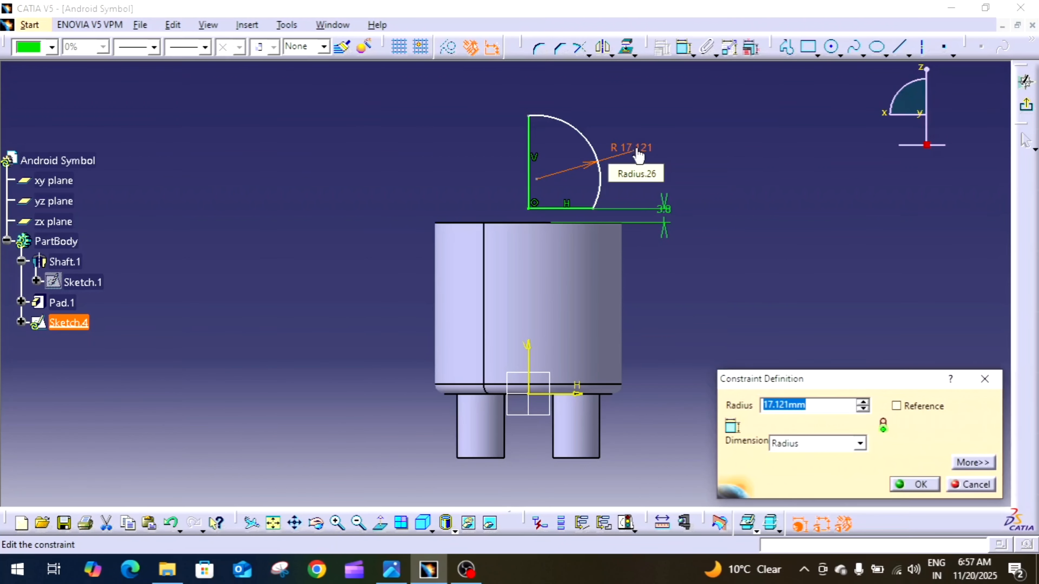
type("25")
key("Return")
left_click(676, 135)
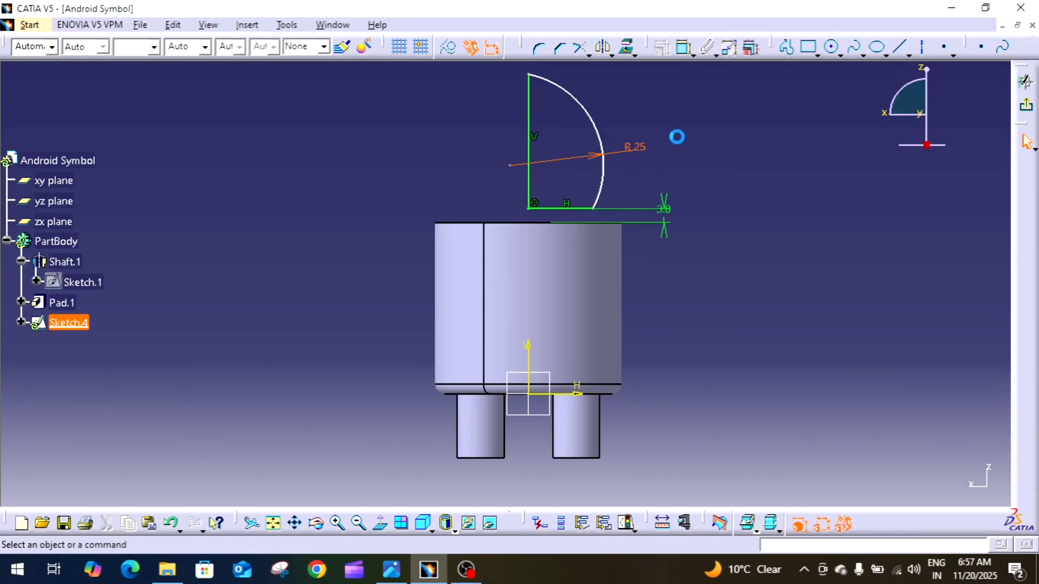
- Dimension the head profile's straight vertical side and set its length to 25 mm
left_click(684, 47)
left_click(529, 157)
left_click(475, 149)
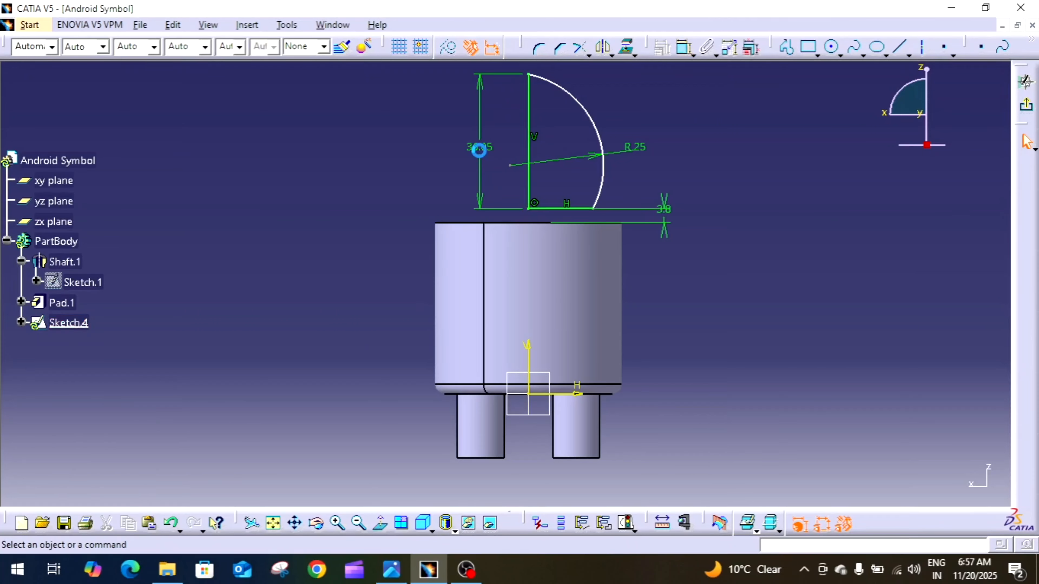
double_click(473, 147)
type("25")
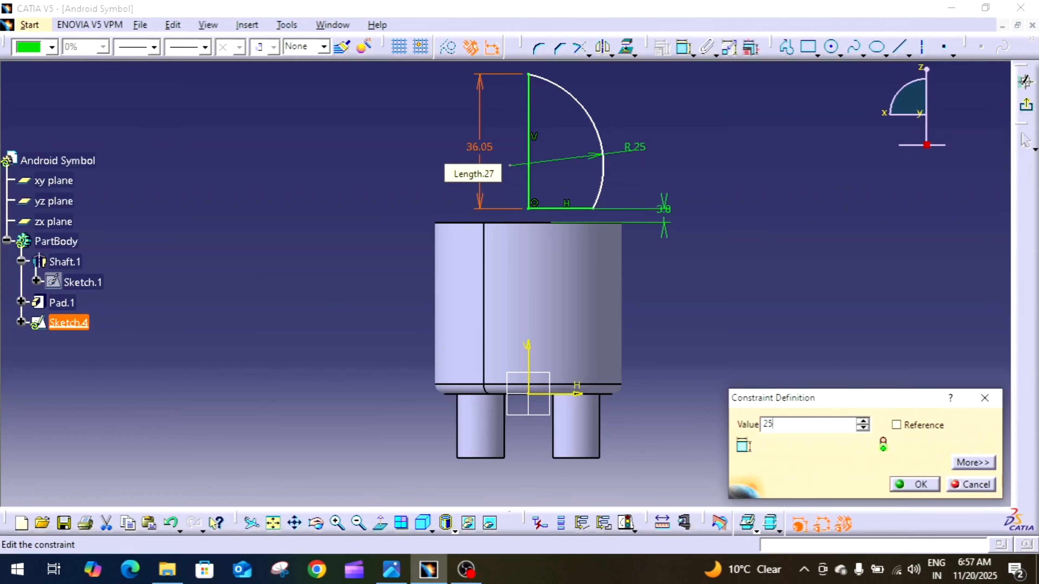
key("Return")
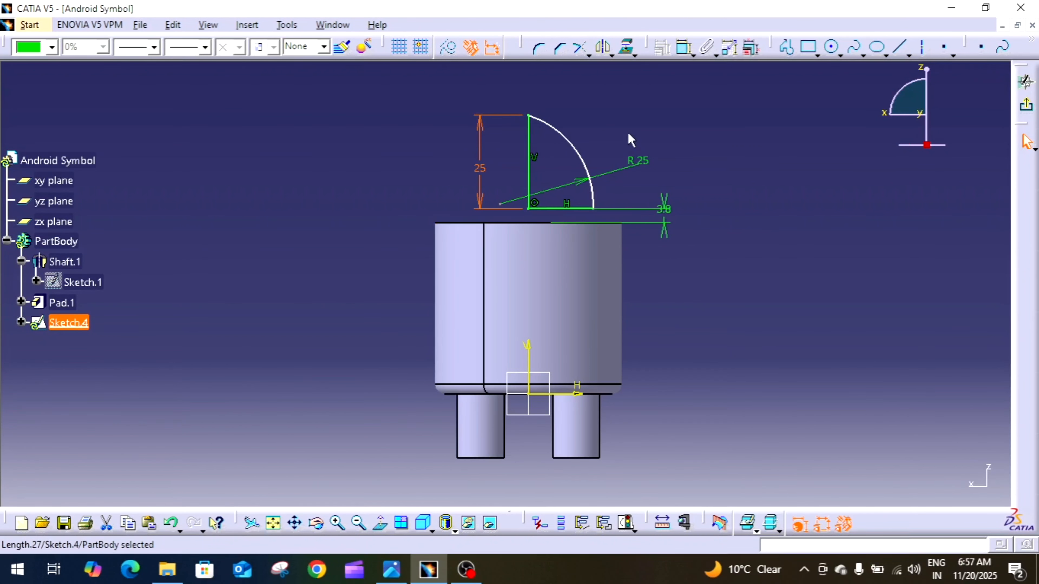
left_click(683, 51)
left_click(577, 208)
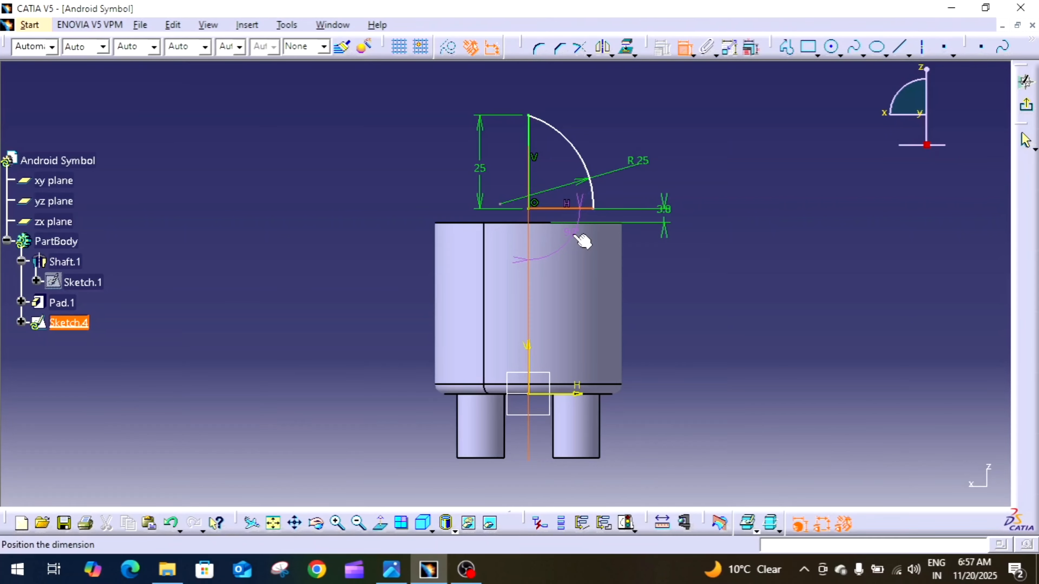
key("Escape")
- Dimension the head profile's horizontal base and set its length to 25 mm
left_click(682, 51)
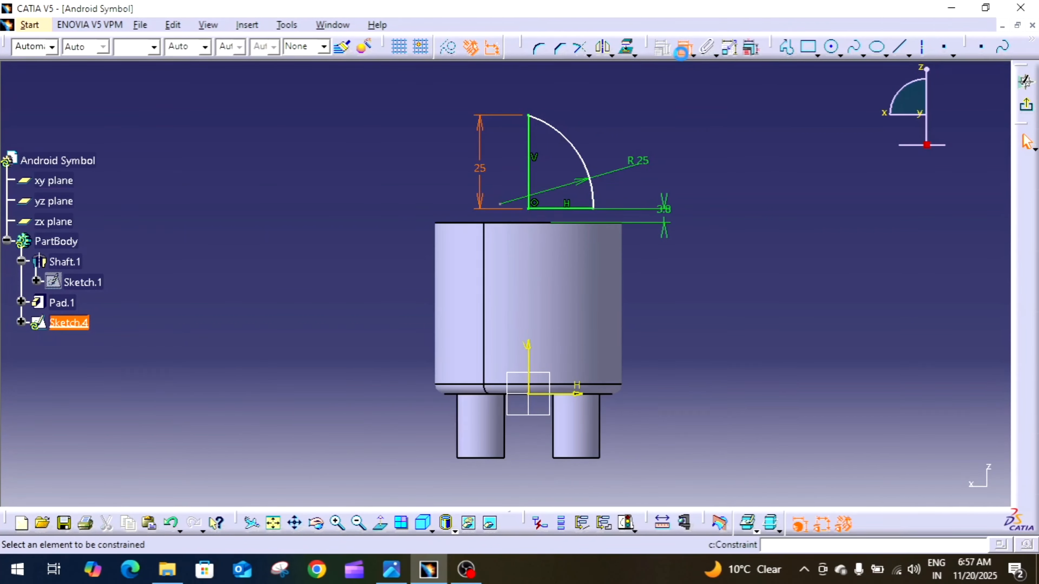
left_click(583, 209)
left_click(556, 88)
left_click(555, 85)
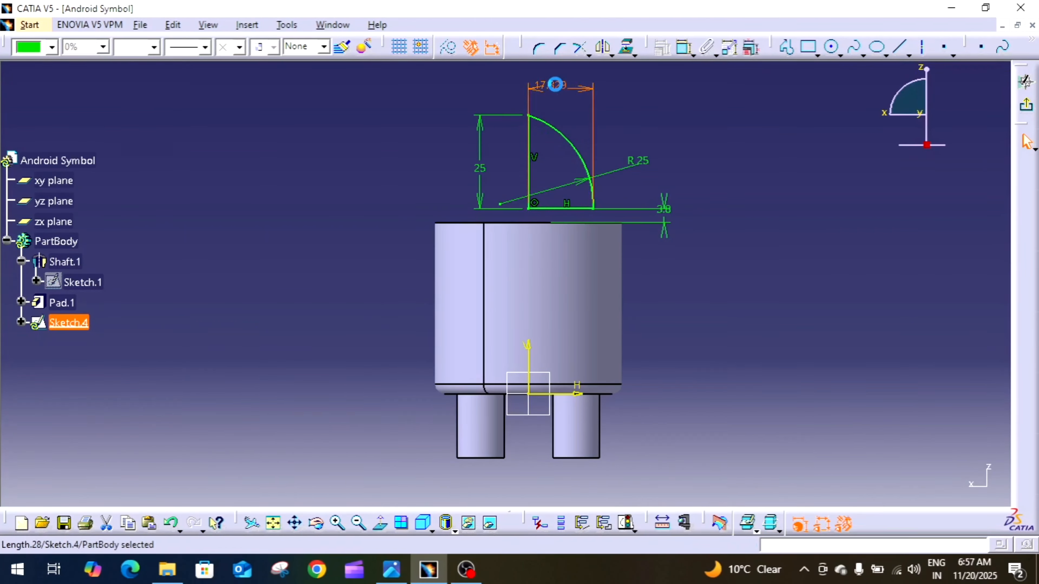
double_click(555, 85)
type("25")
key("Return")
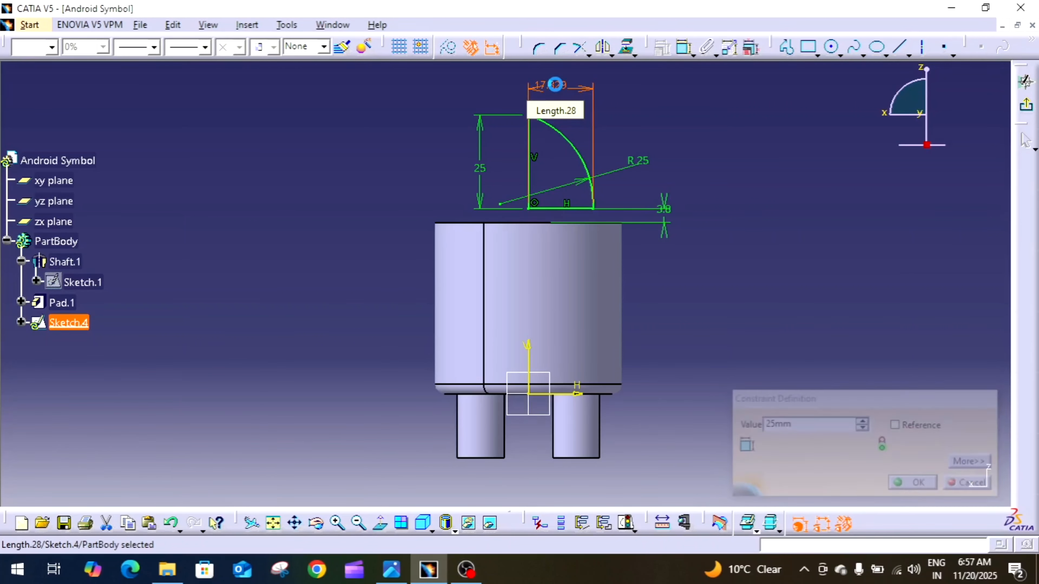
left_click(710, 191)
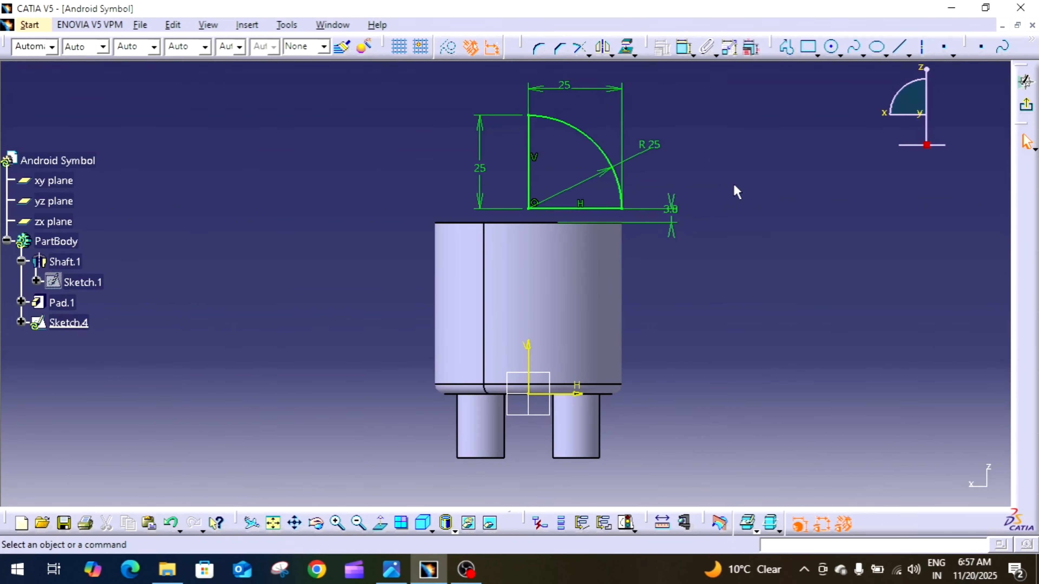
- Leave the sketch and revolve the head profile 360 degrees about the sketch's vertical axis with the Shaft tool
left_click(1025, 106)
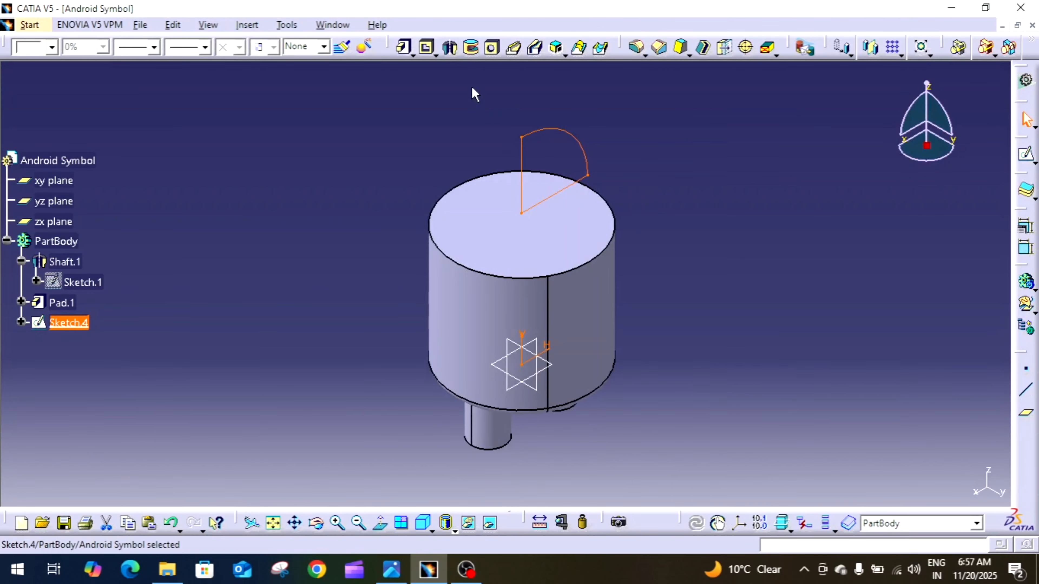
left_click(451, 48)
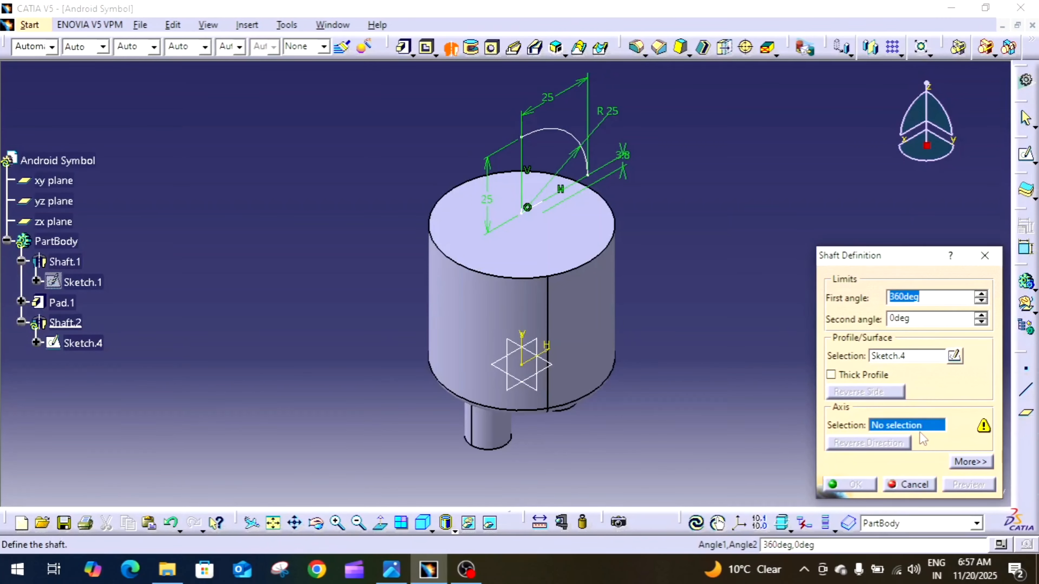
left_click(916, 428)
left_click(527, 339)
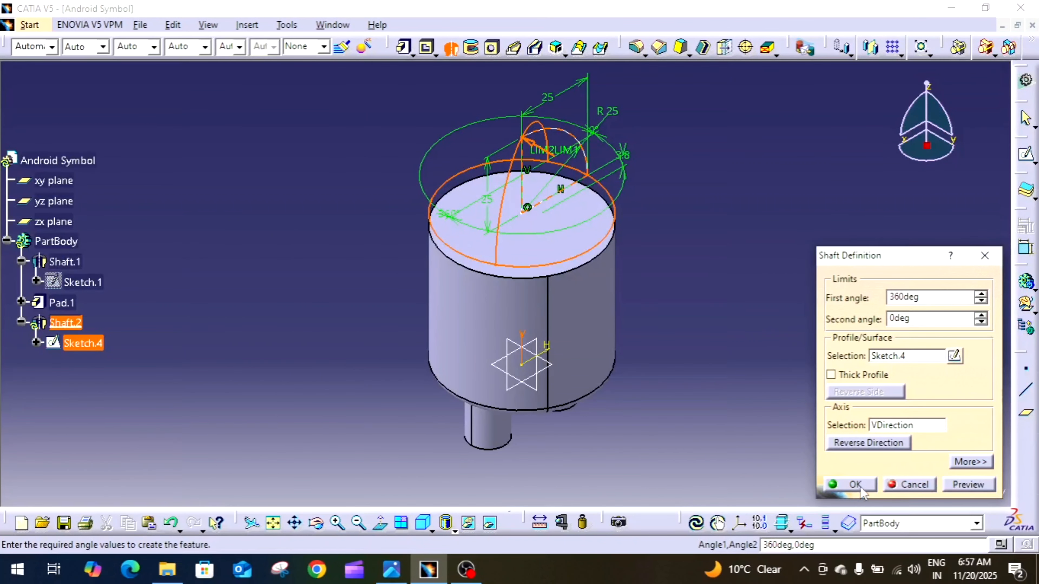
left_click(861, 489)
- Inspect the domed head from several angles, restore the isometric view, and consult the antenna and eye dimensions in the reference drawing
middle_click_drag(815, 387, 614, 290)
middle_click_drag(670, 258, 605, 178)
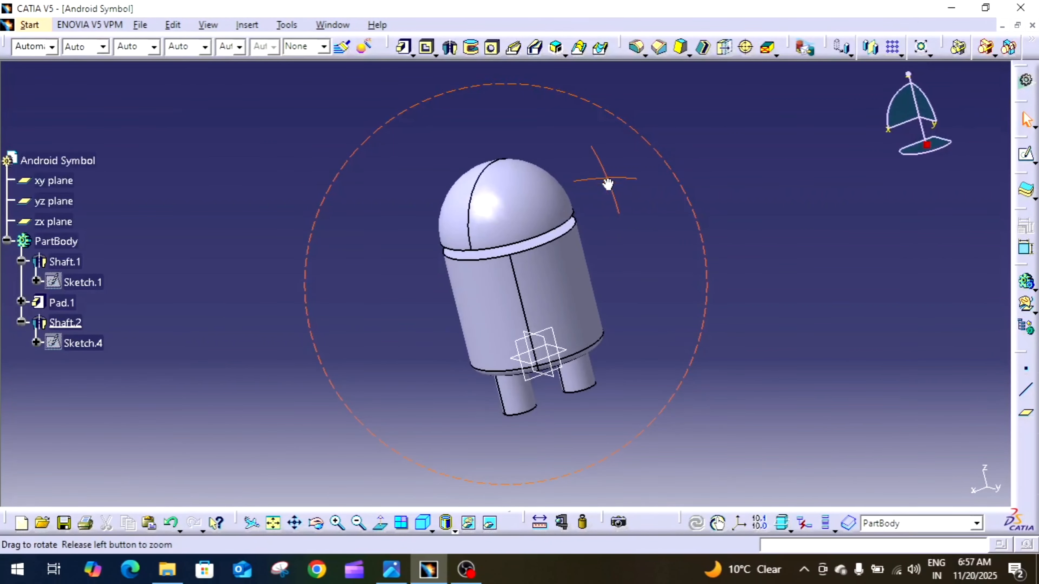
middle_click_drag(610, 216, 612, 236)
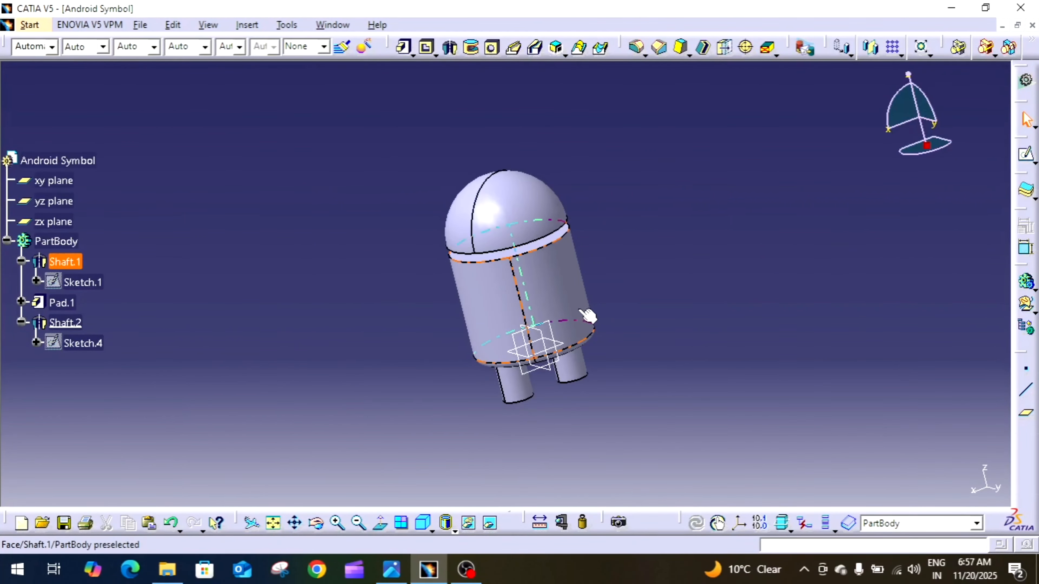
middle_click_drag(630, 290, 630, 290)
left_click(423, 524)
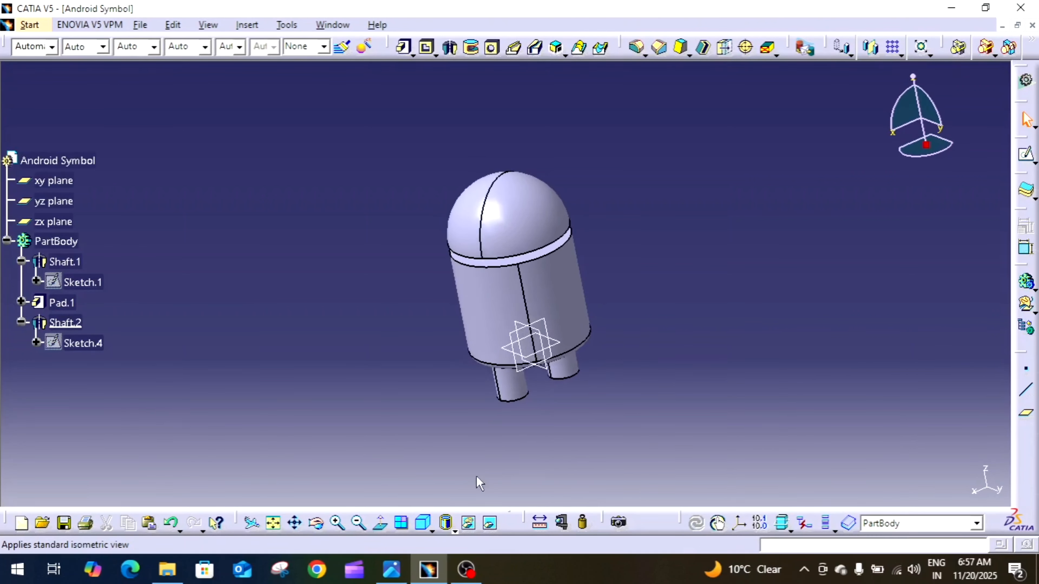
left_click(534, 313)
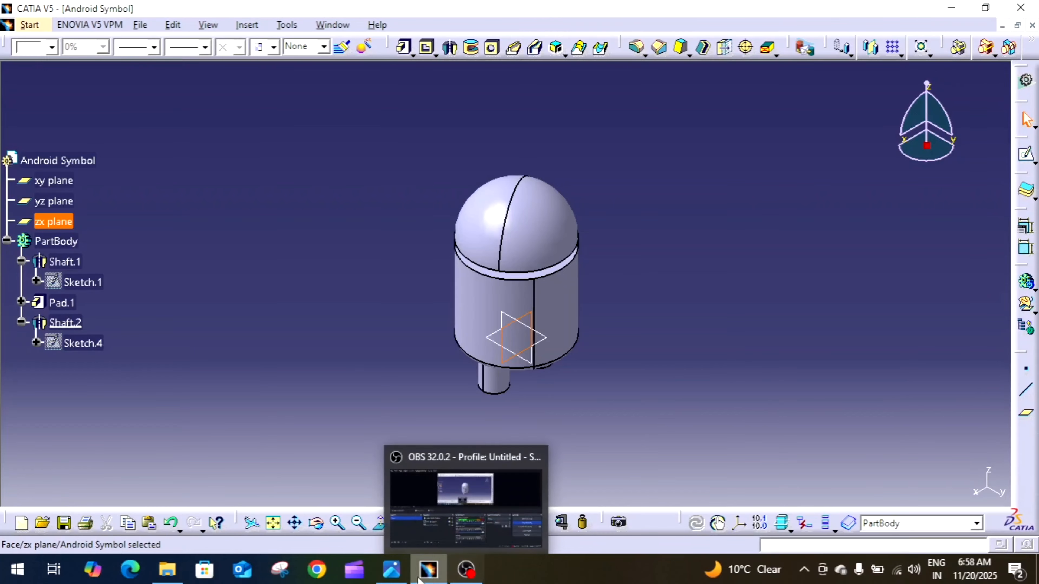
left_click(392, 569)
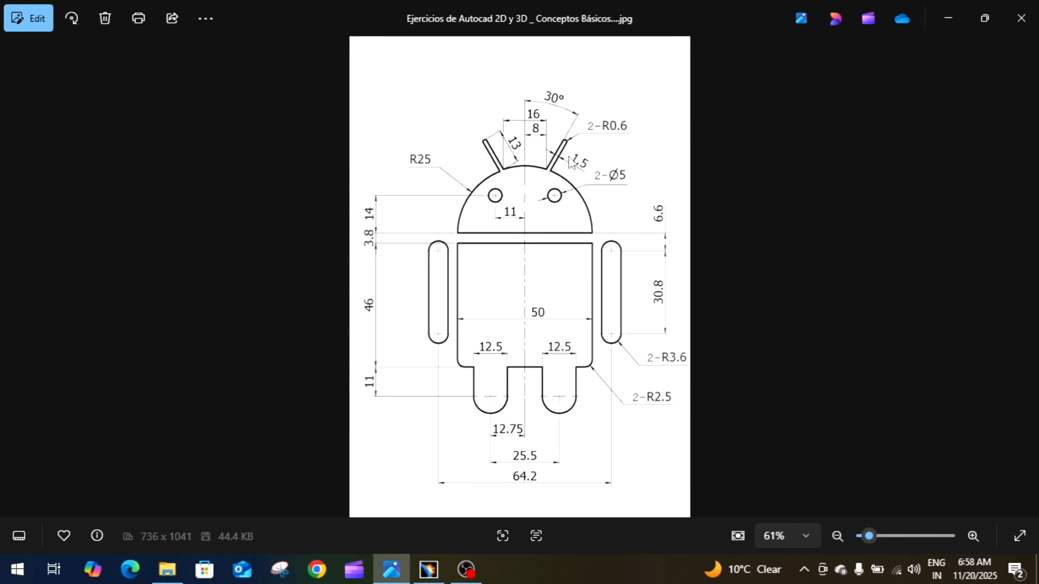
mouse_move(393, 574)
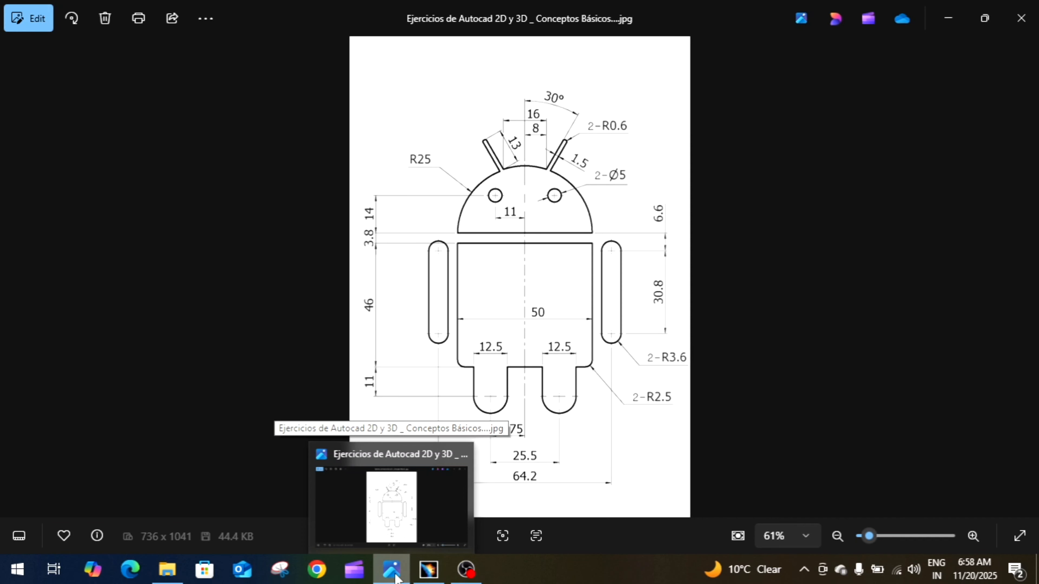
left_click(395, 574)
left_click(395, 574)
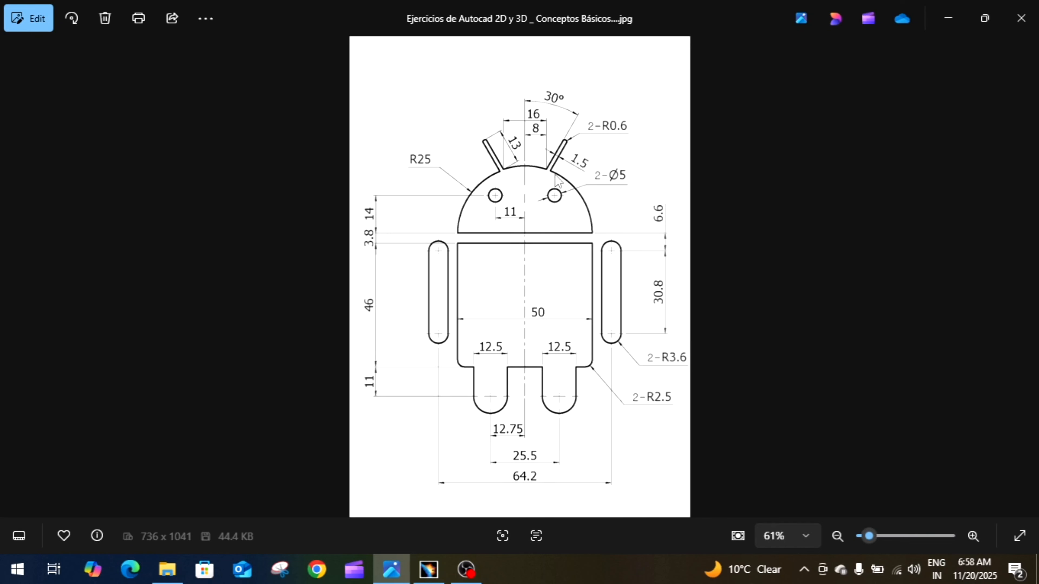
left_click(428, 569)
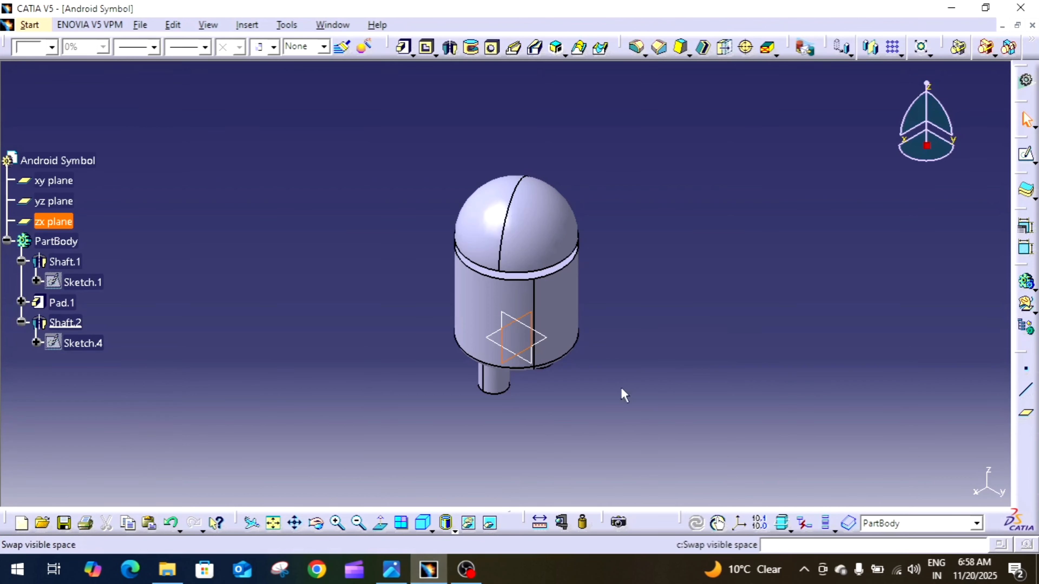
- Start a sketch on the zx plane and draw a slanted line about 19 mm long ending on the upper-left surface of the dome
left_click(531, 314)
middle_click_drag(648, 321, 663, 294)
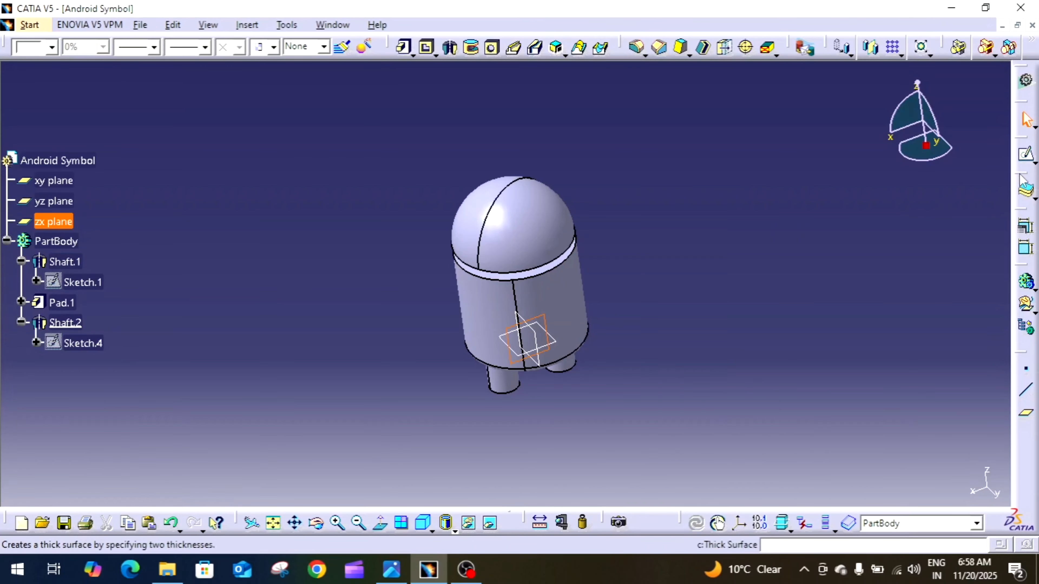
left_click(1024, 158)
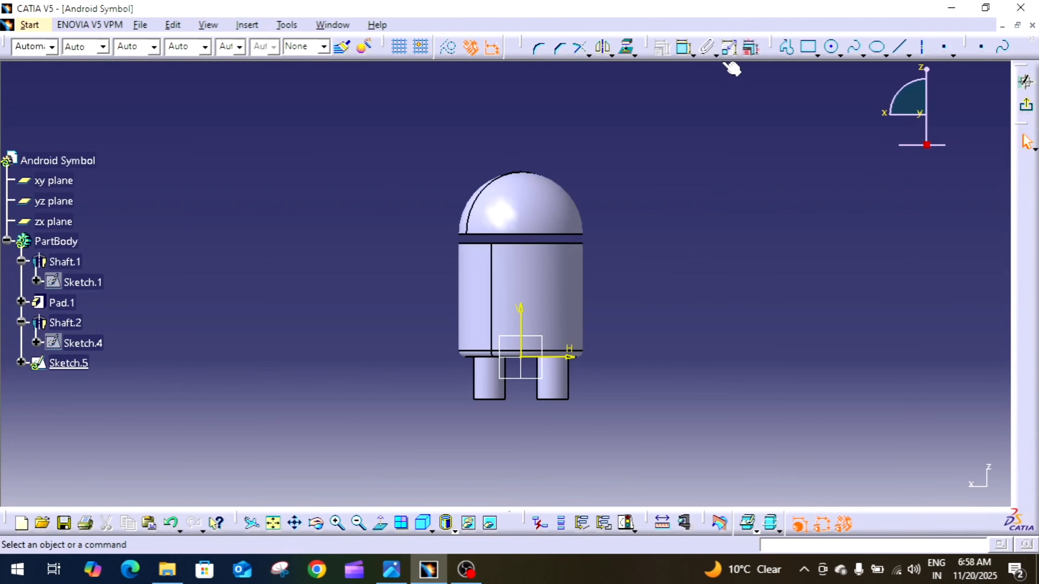
left_click(787, 48)
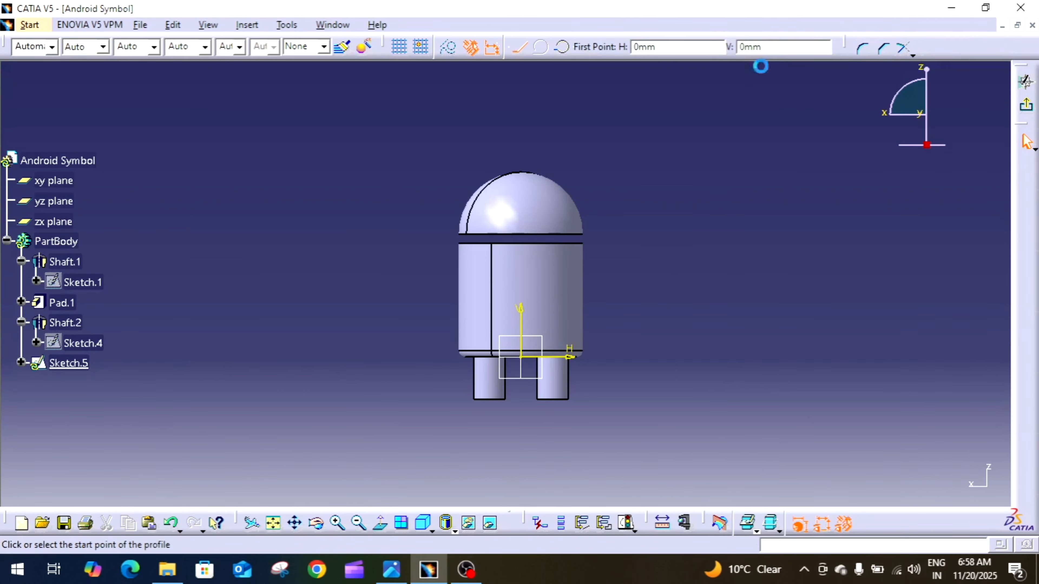
left_click(472, 140)
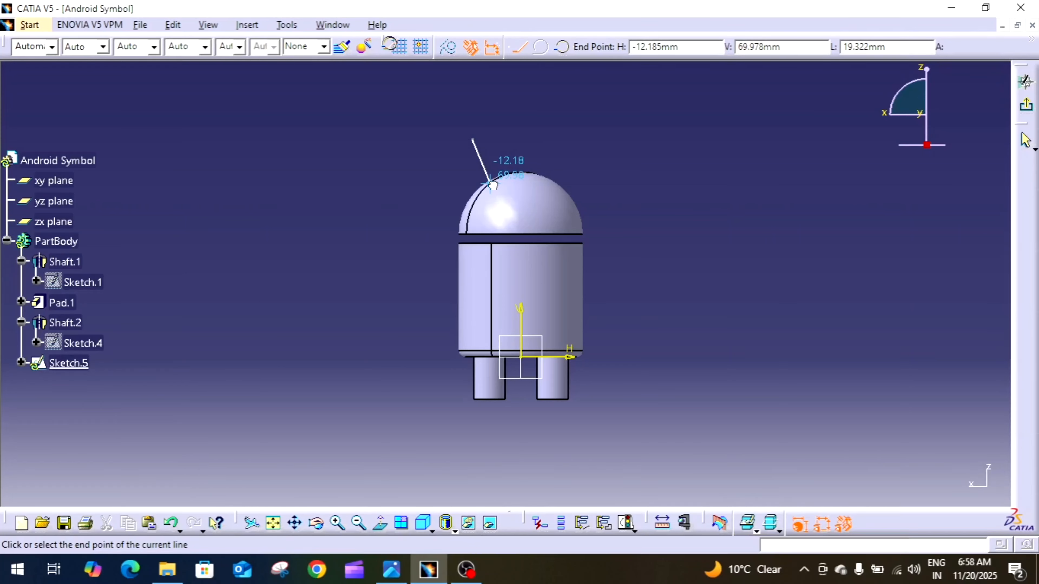
left_click(491, 182)
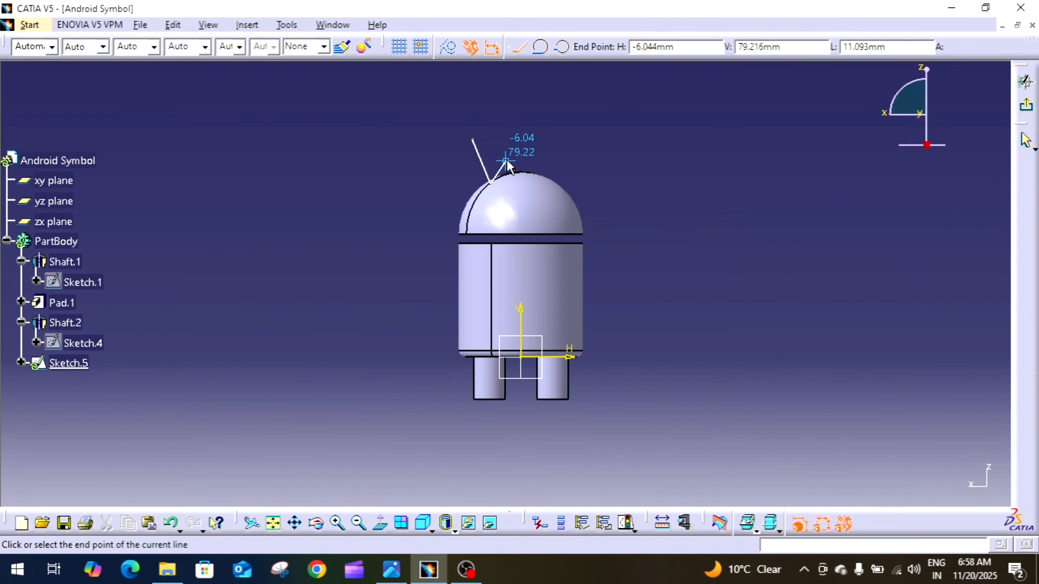
key("Escape")
left_click(572, 159)
middle_click_drag(586, 160, 598, 189)
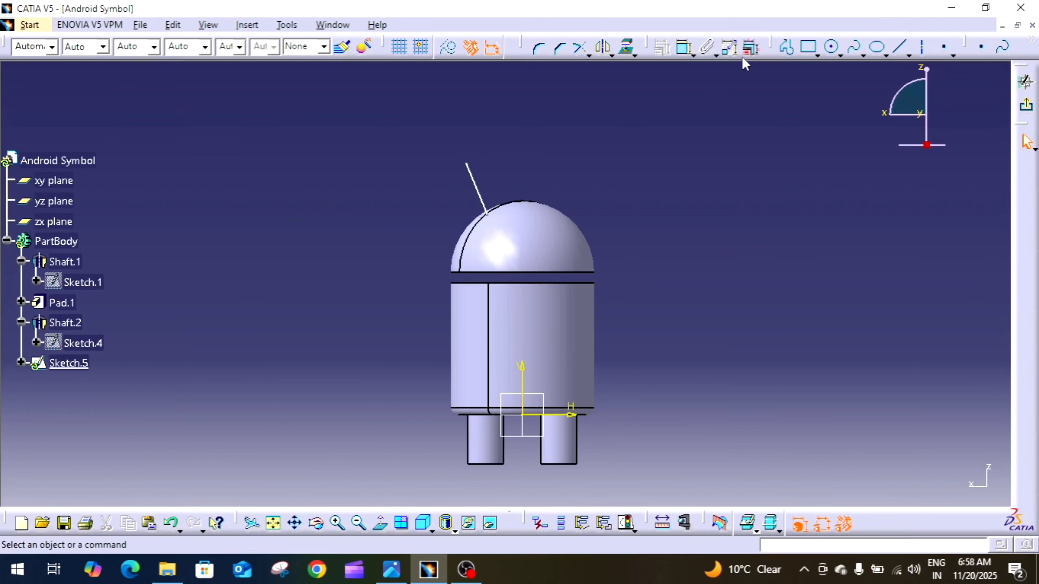
- Draw a second slanted antenna line parallel to the first, just to its right, ending on the dome's surface
left_click(785, 47)
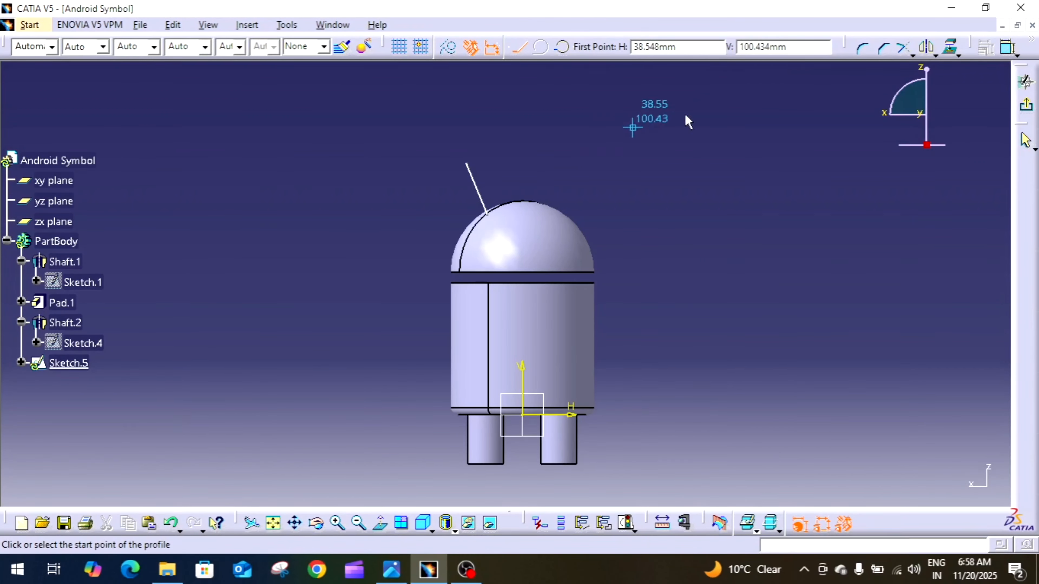
key("Escape")
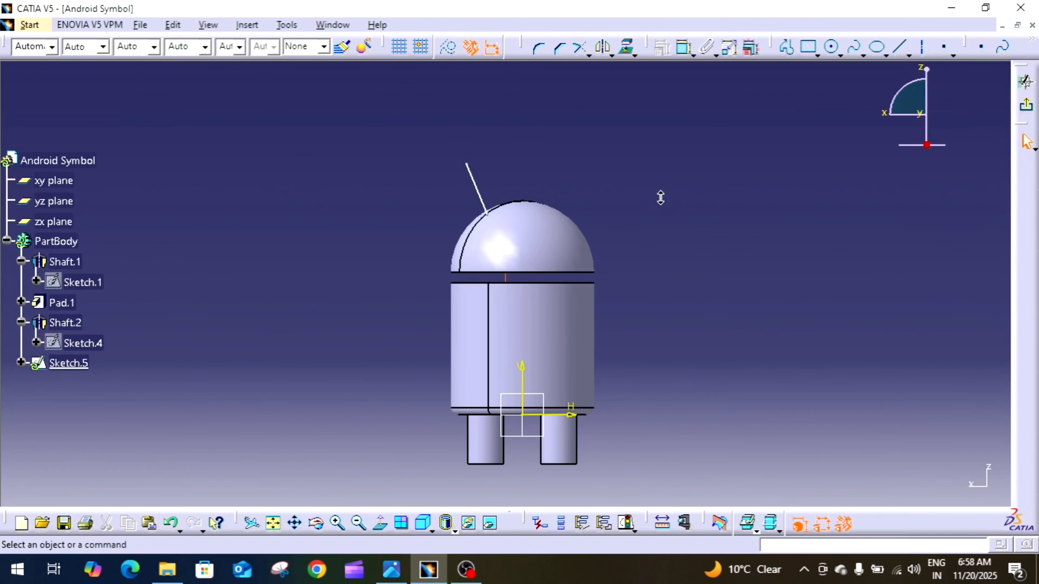
mouse_move(660, 198)
middle_mouse_down()
mouse_move(672, 167)
mouse_move(660, 258)
mouse_move(695, 179)
mouse_move(656, 188)
middle_mouse_up()
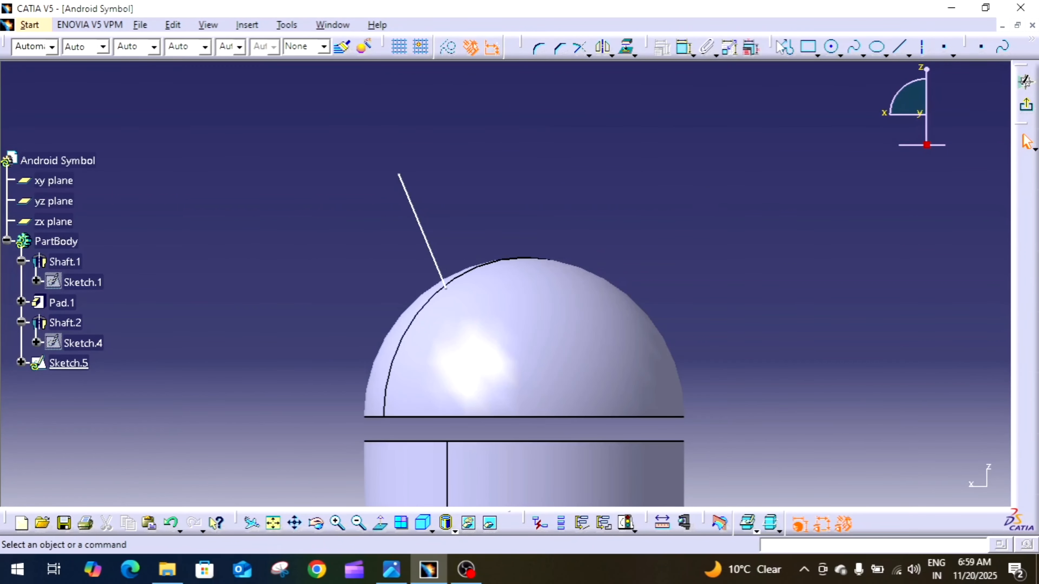
left_click(780, 46)
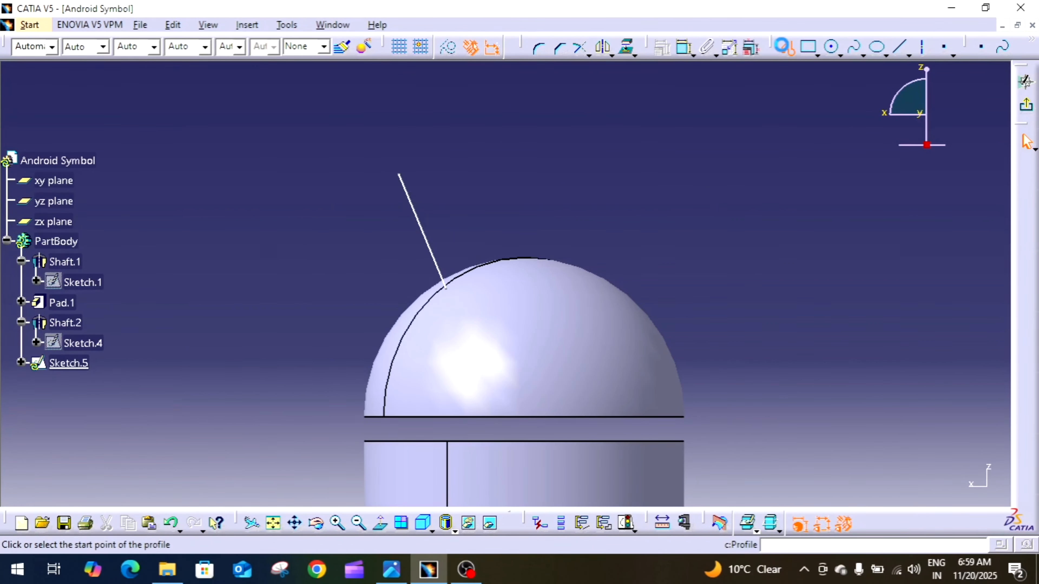
left_click(421, 165)
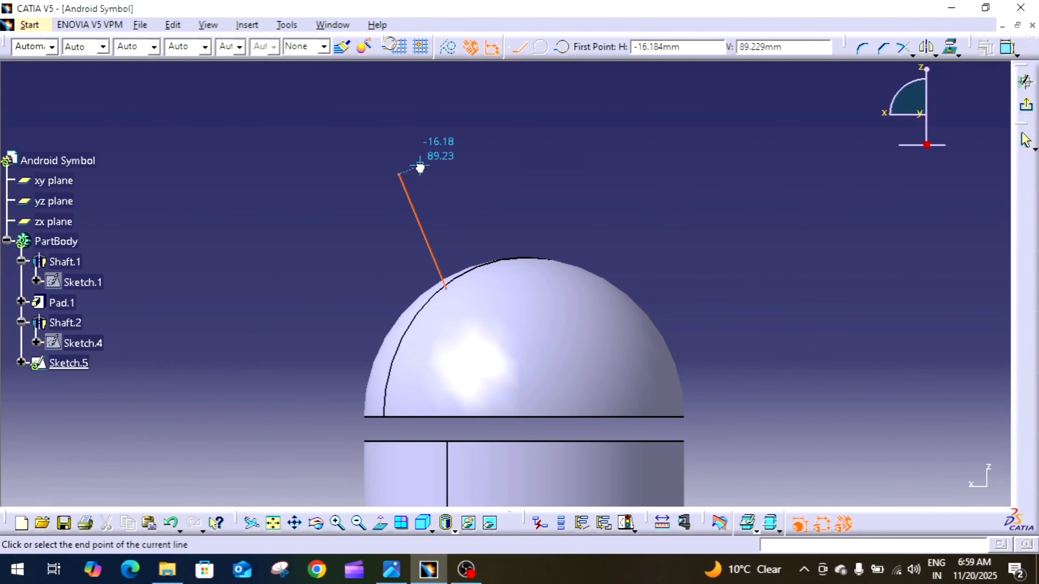
left_click(468, 281)
key("Escape")
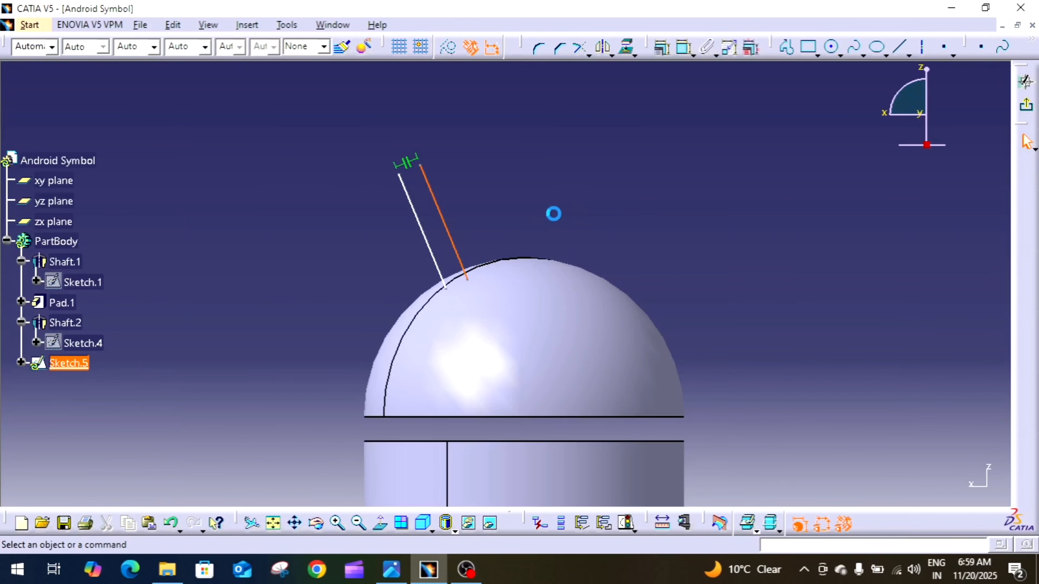
left_click(554, 214)
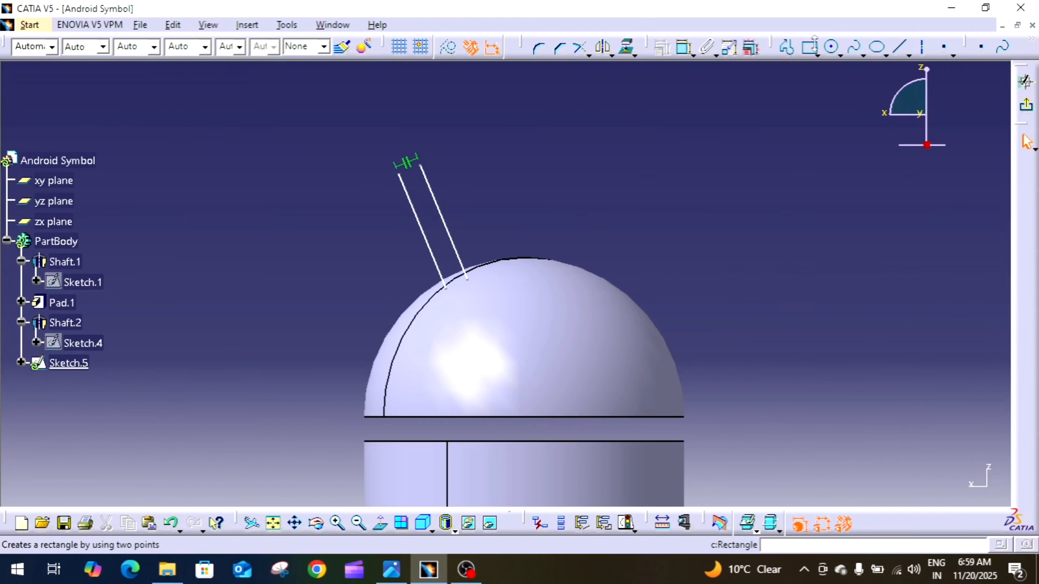
- Try to cap the upper ends of the two antenna lines with a three-point arc
left_click(837, 55)
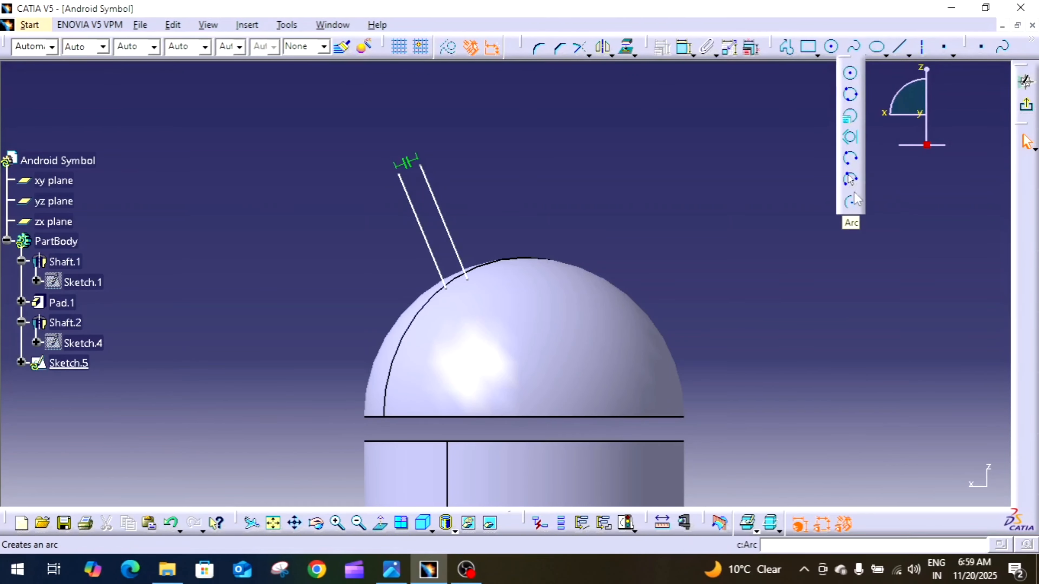
left_click(851, 160)
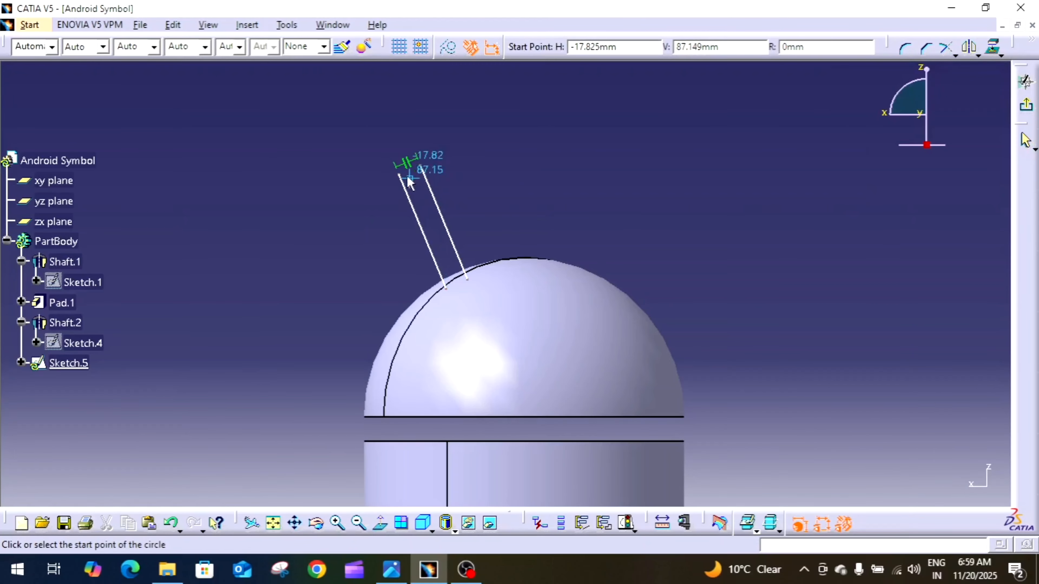
left_click(420, 166)
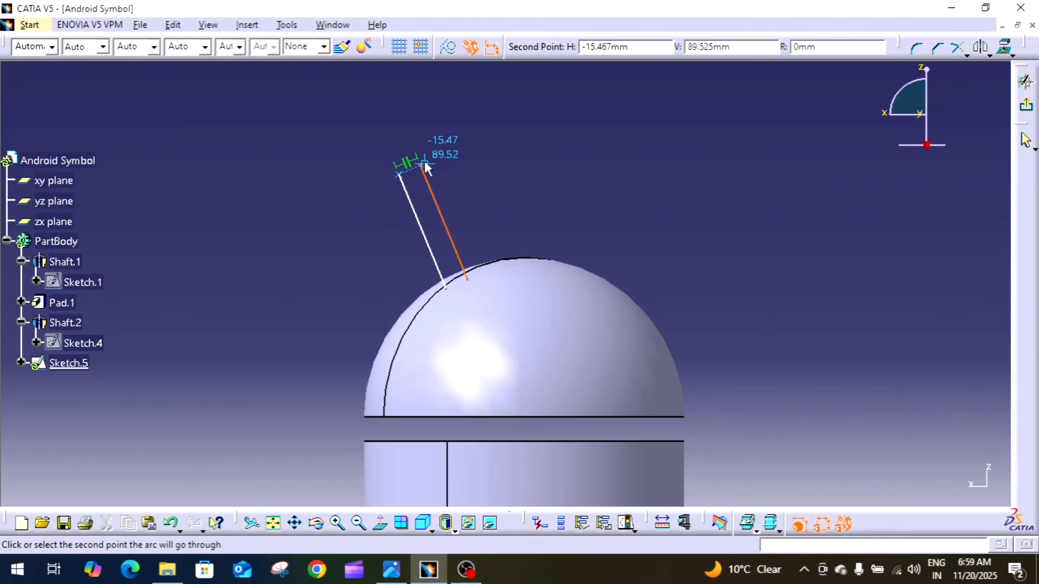
left_click(409, 165)
left_click(400, 174)
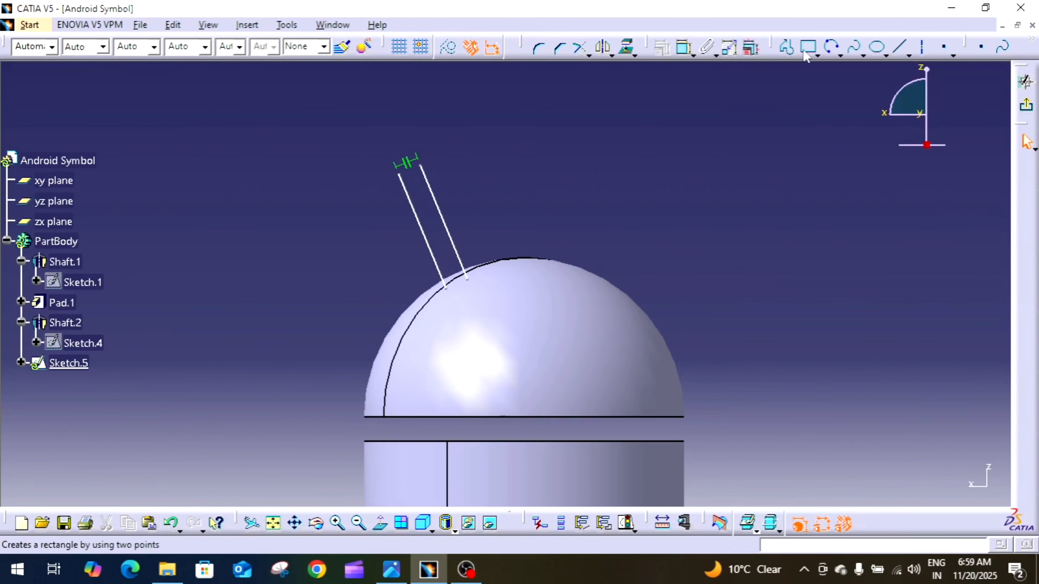
left_click(405, 174)
left_click(405, 164)
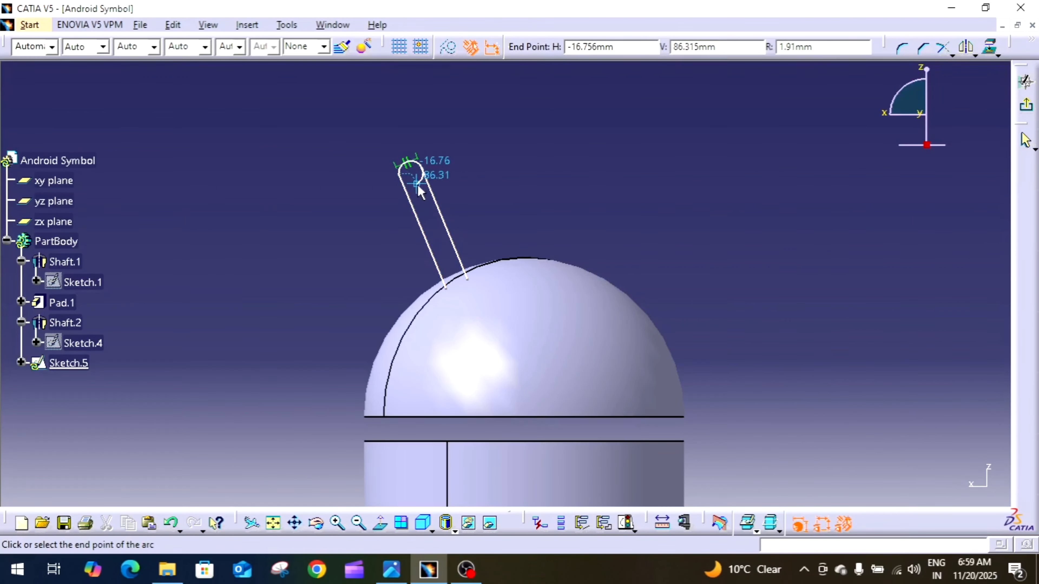
left_click(418, 164)
- Draw a rounded tip about 2.5 mm in radius with a three-point arc joining the upper ends of the two antenna lines
left_click(838, 49)
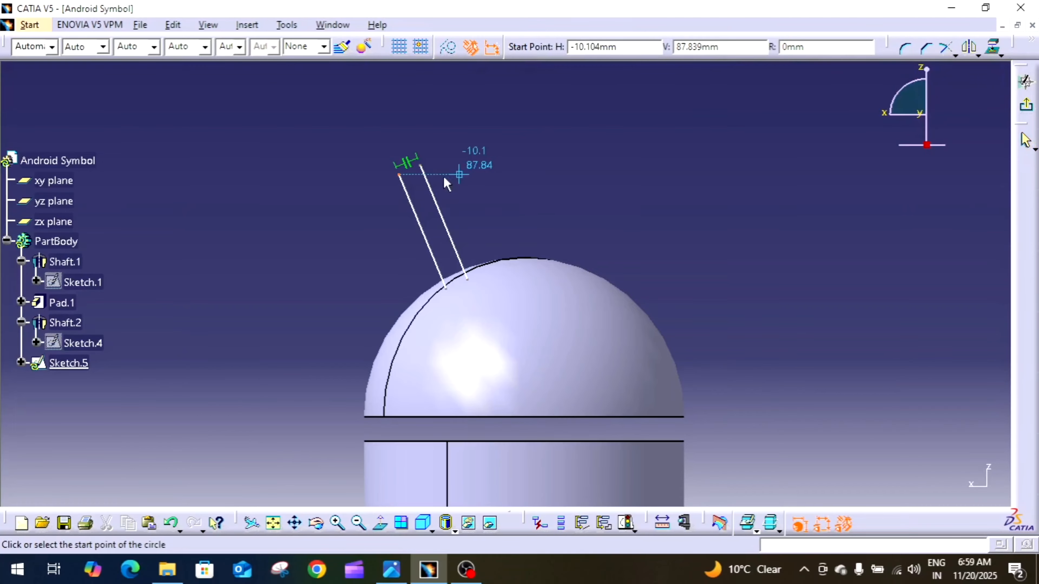
left_click(396, 165)
left_click(399, 151)
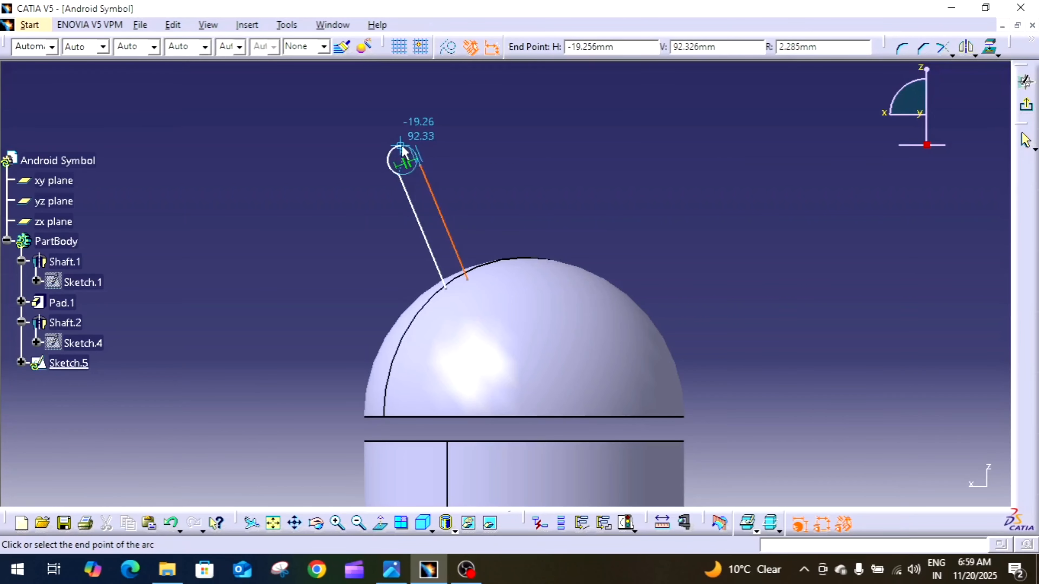
left_click(427, 168)
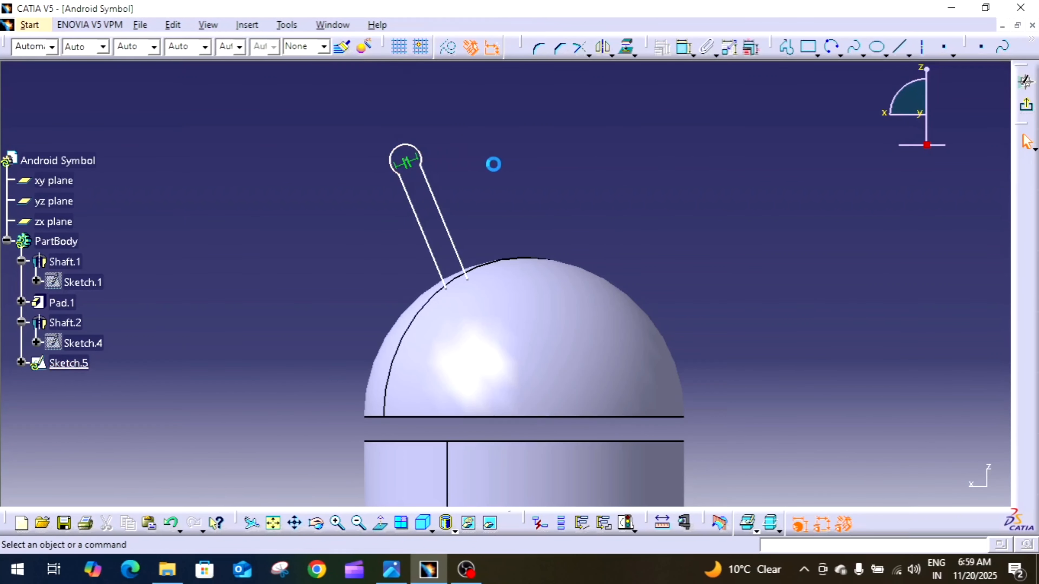
mouse_move(494, 163)
middle_mouse_down()
mouse_move(510, 186)
mouse_move(521, 173)
middle_mouse_up()
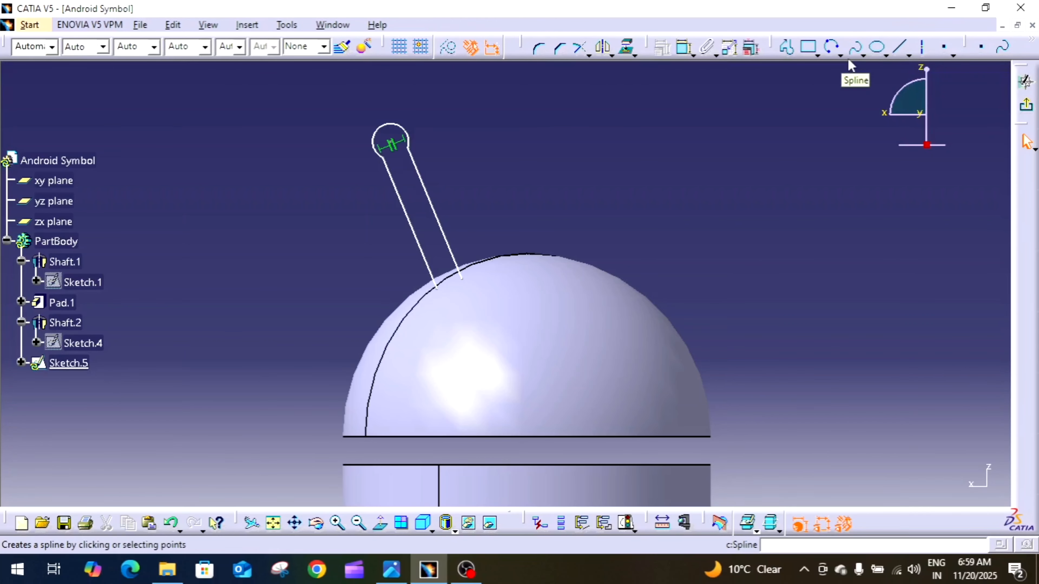
- Try closing the antenna's lower end with a three-point arc about 1.8 mm in radius, and delete that arc
left_click(831, 47)
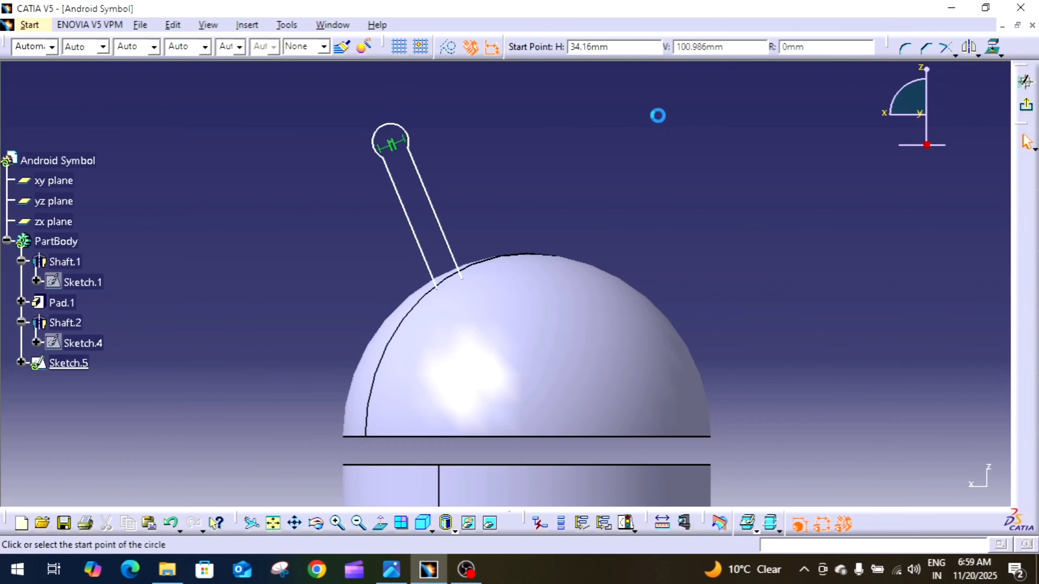
left_click(434, 287)
left_click(466, 278)
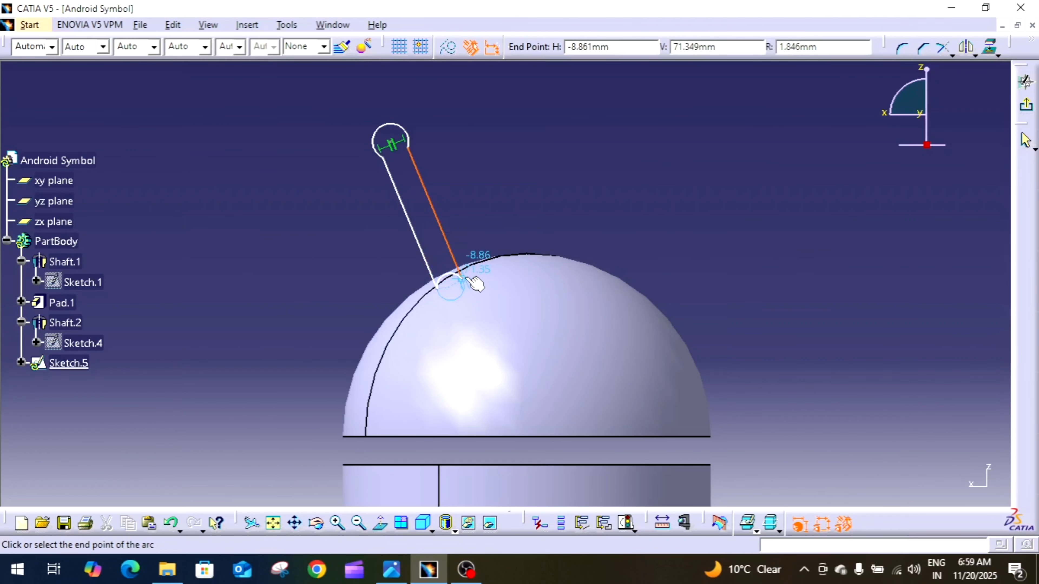
left_click(468, 280)
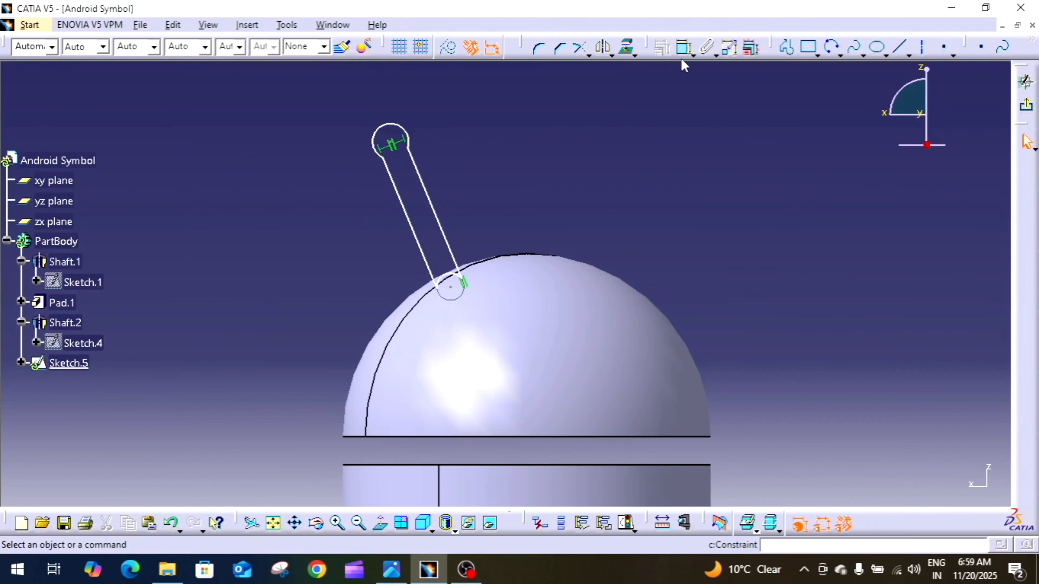
left_click(683, 48)
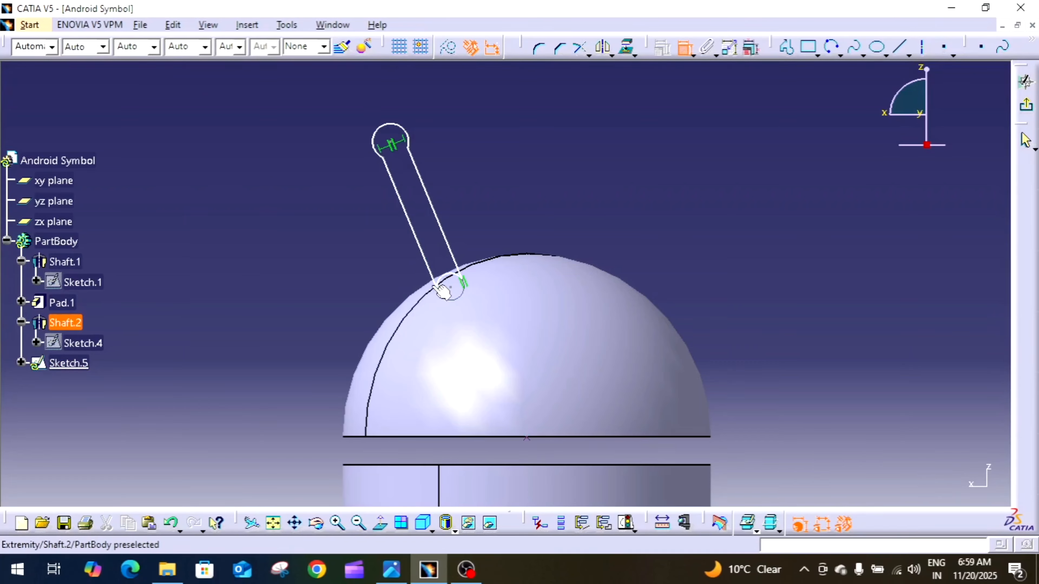
left_click(450, 277)
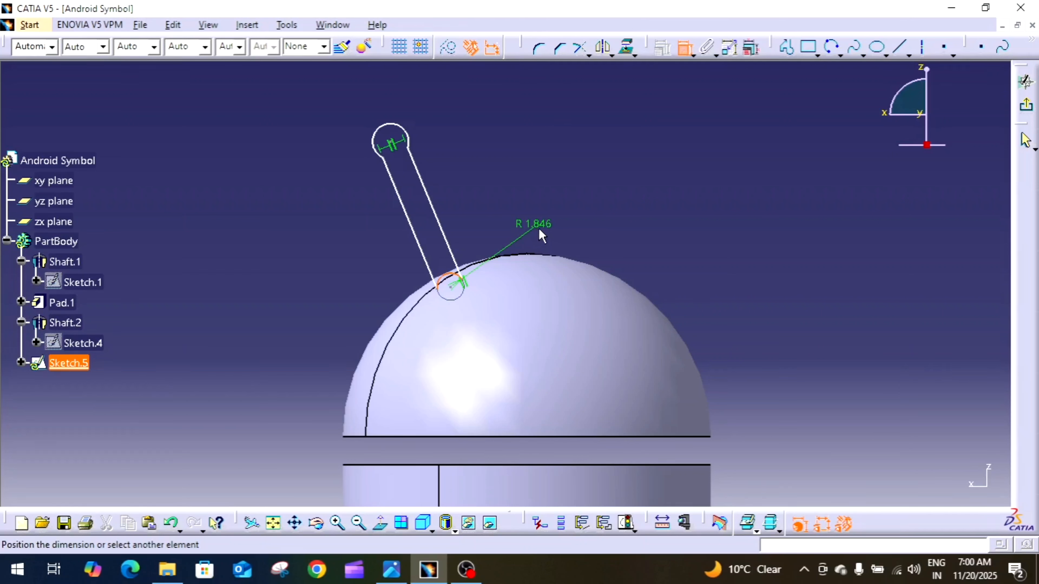
key("Escape")
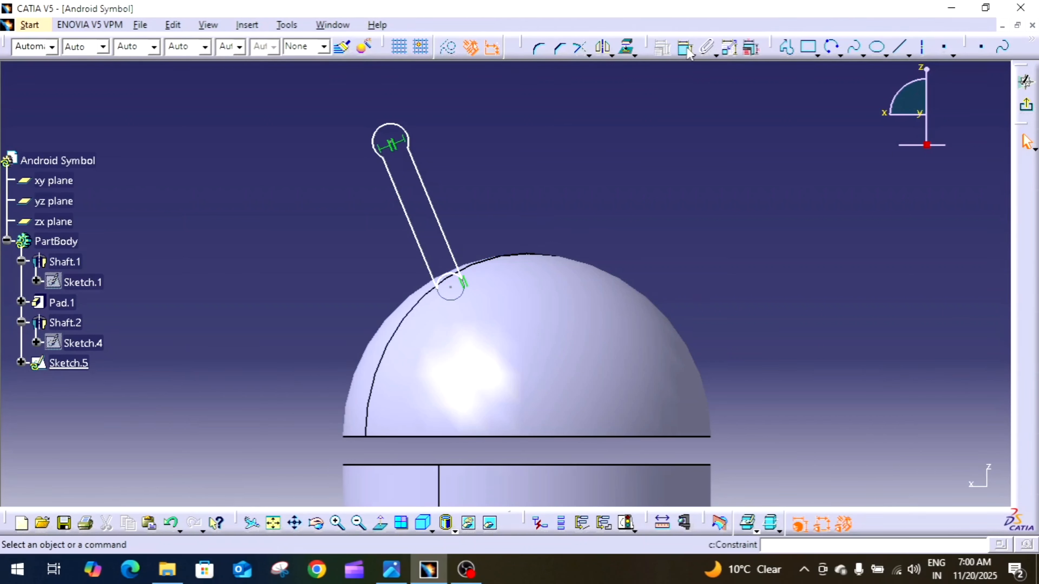
left_click(454, 280)
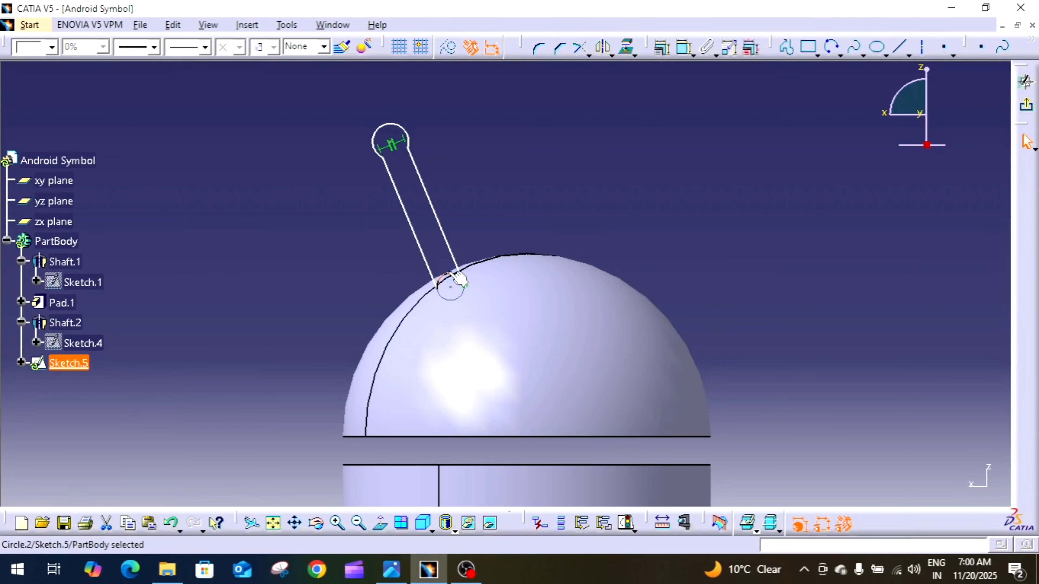
key("Delete")
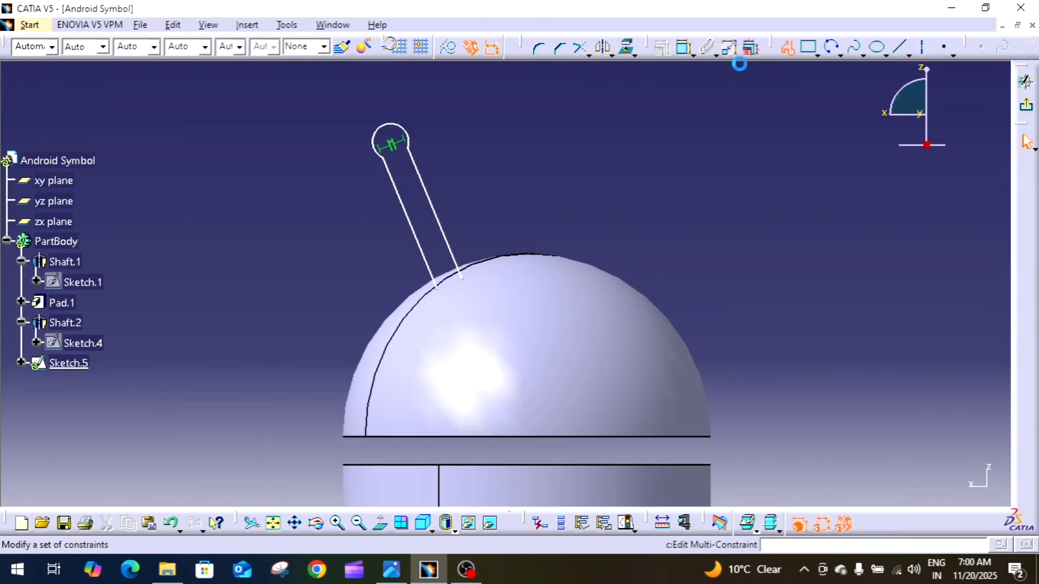
- Close the antenna's lower end with a straight Profile line about 3.6 mm long between the two line ends
left_click(786, 47)
left_click(460, 275)
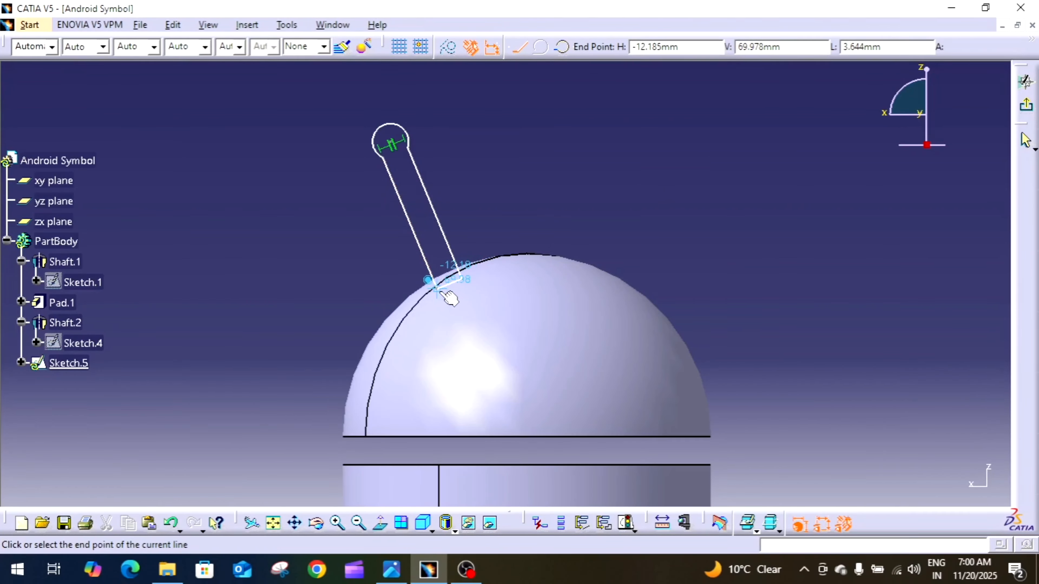
left_click(448, 294)
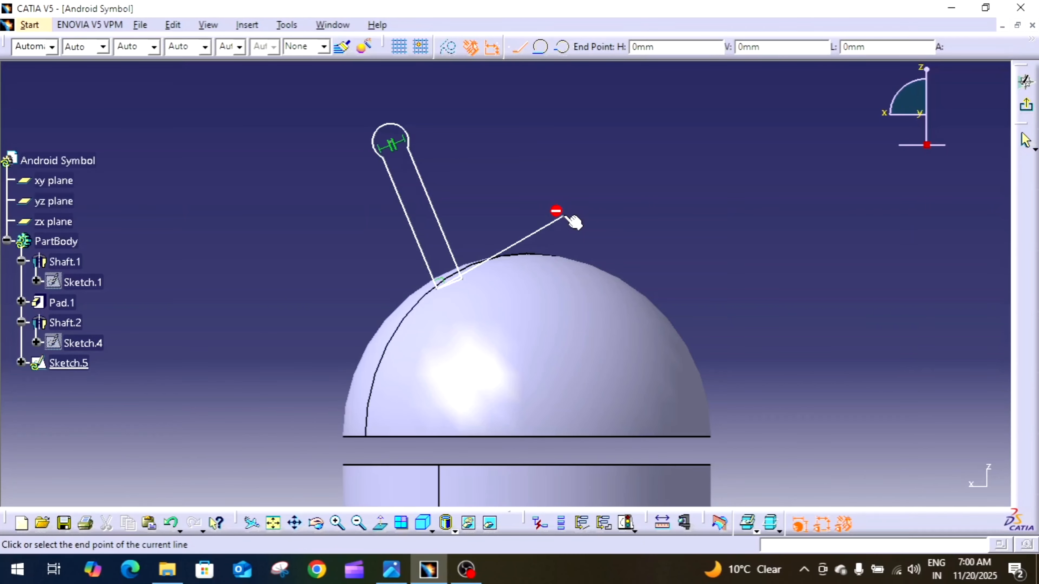
double_click(539, 237)
left_click(545, 233)
key("Delete")
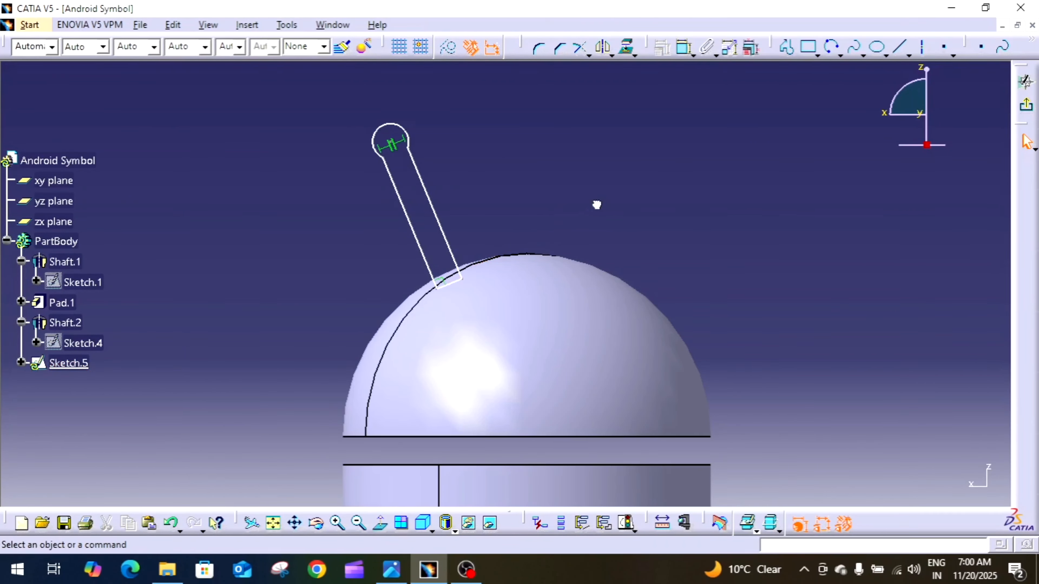
- Dimension the distance between the two parallel antenna lines and set it to 1.5 mm
left_click(684, 47)
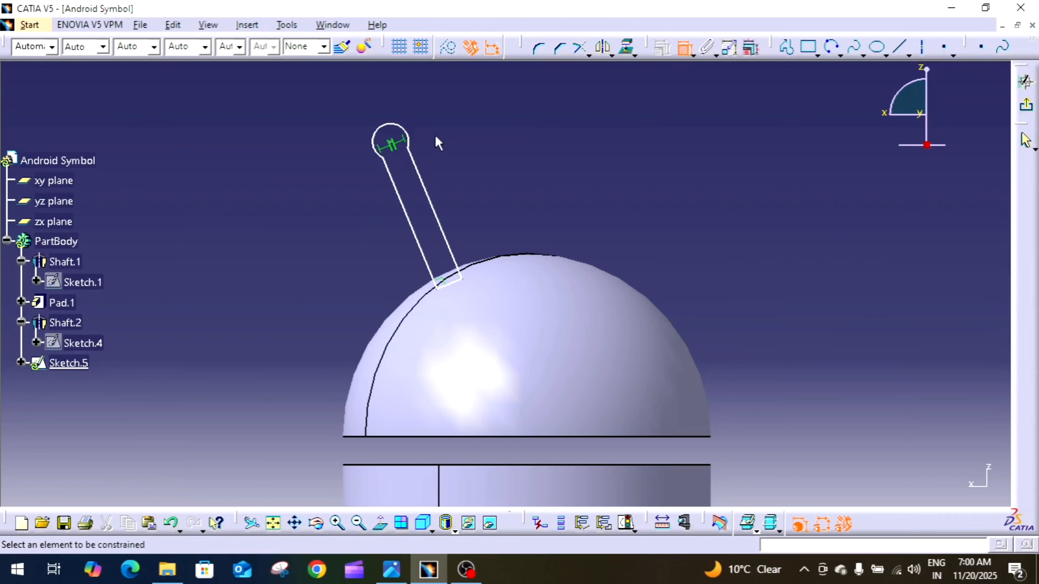
left_click(416, 171)
left_click(403, 193)
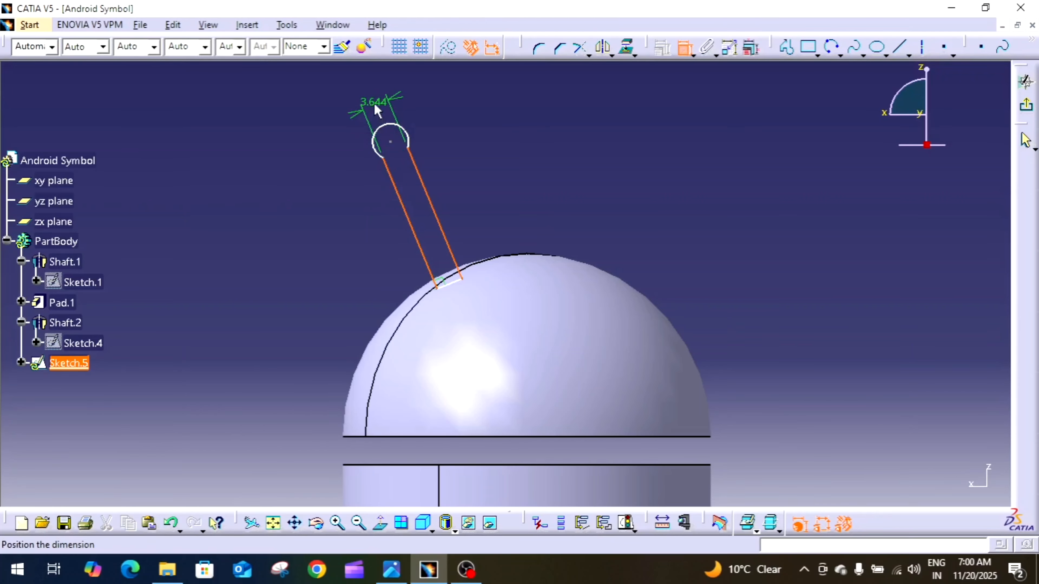
left_click(371, 104)
double_click(373, 111)
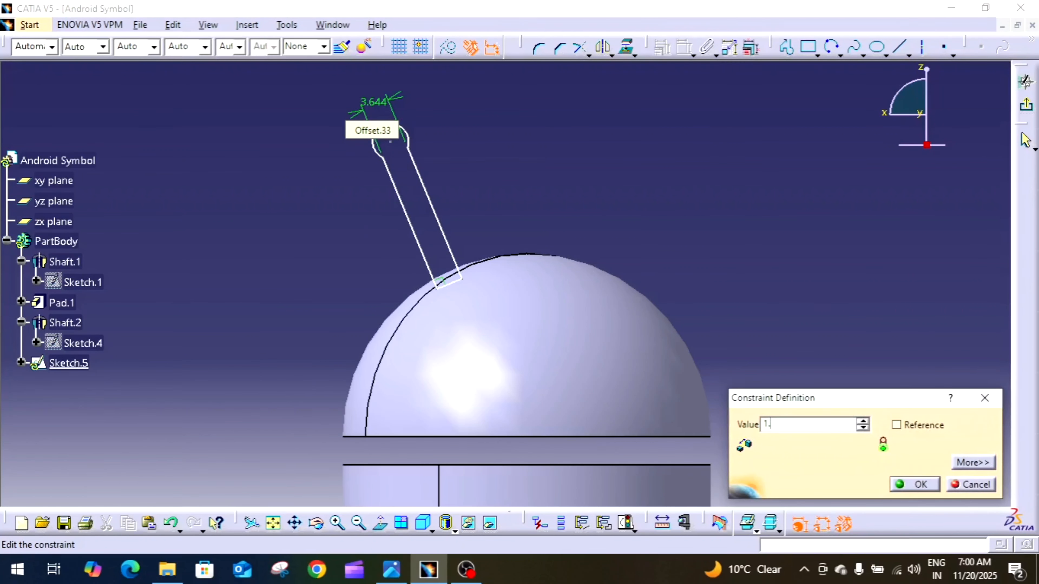
key("Return")
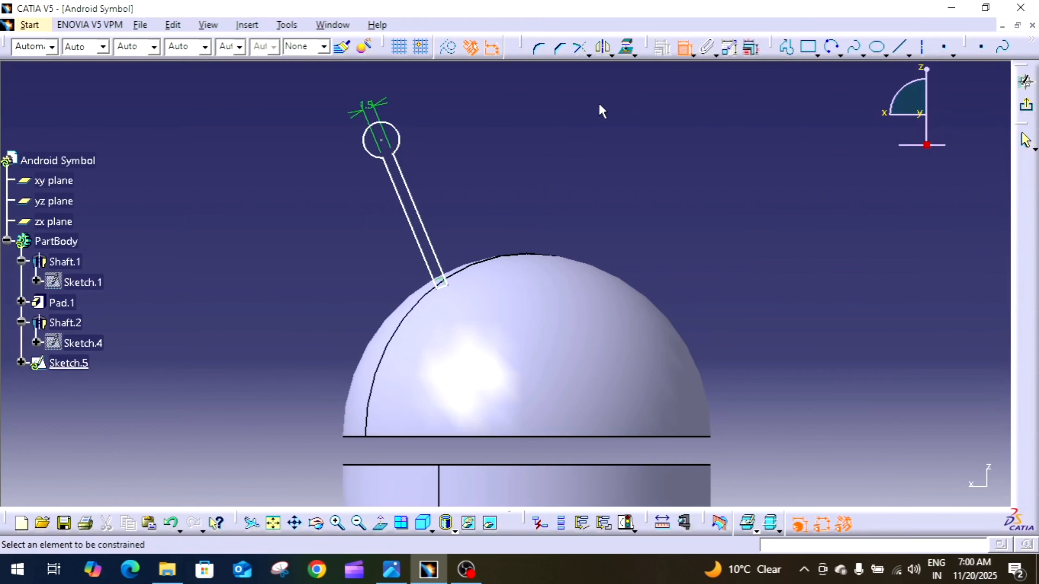
- Apply a tangency constraint between the tip arc and the antenna's right line
left_click(399, 146)
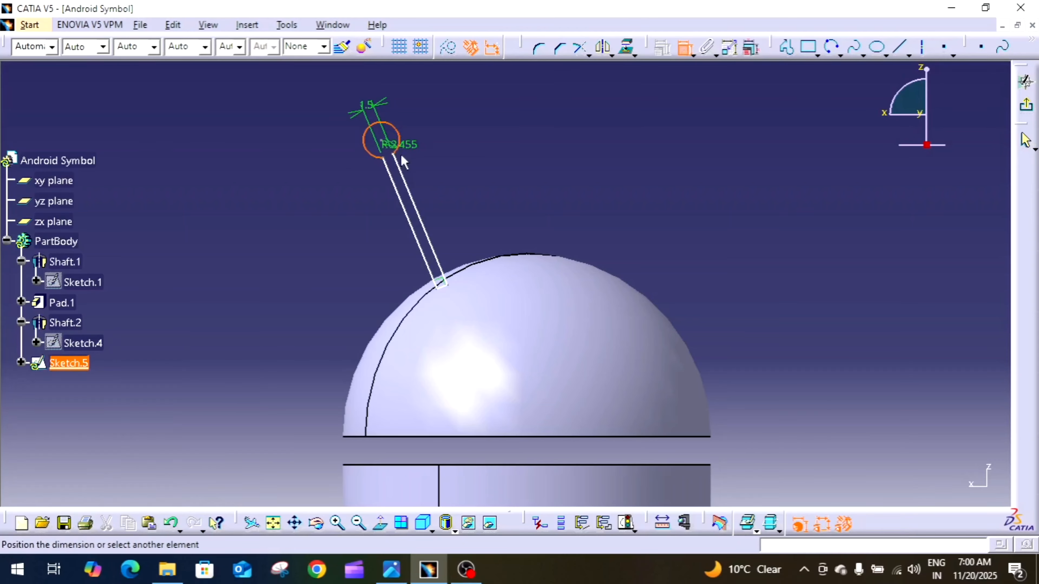
left_click(410, 180)
right_click(450, 165)
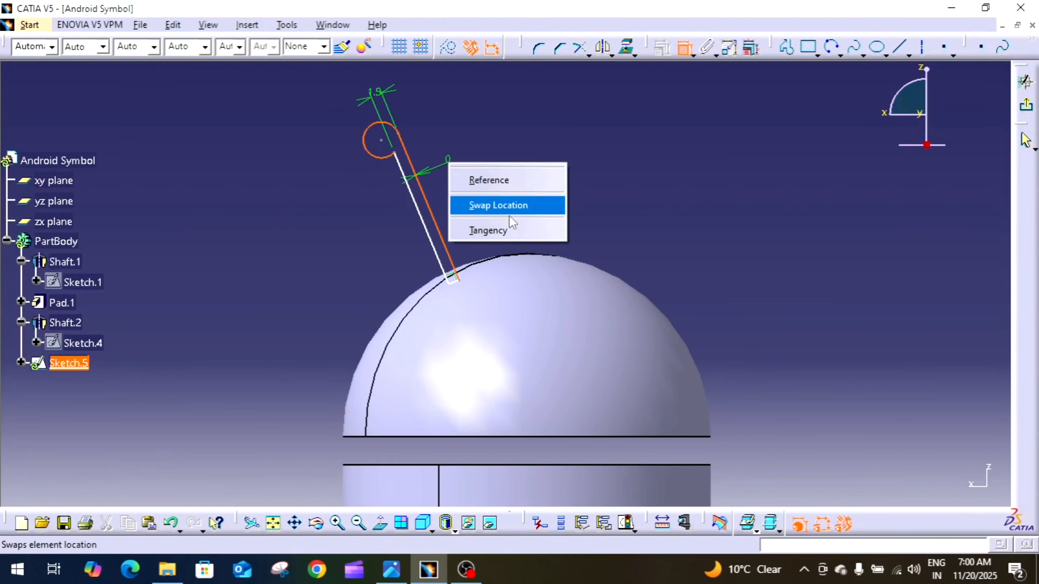
left_click(488, 231)
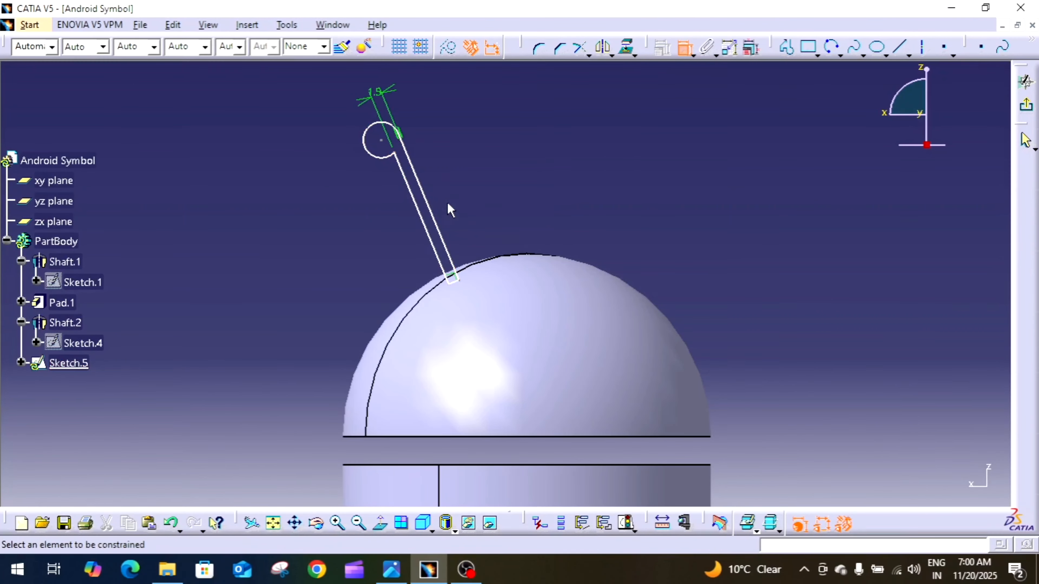
- Try to make the tip arc tangent to the antenna's left line as well
left_click(374, 156)
left_click(408, 173)
right_click(456, 160)
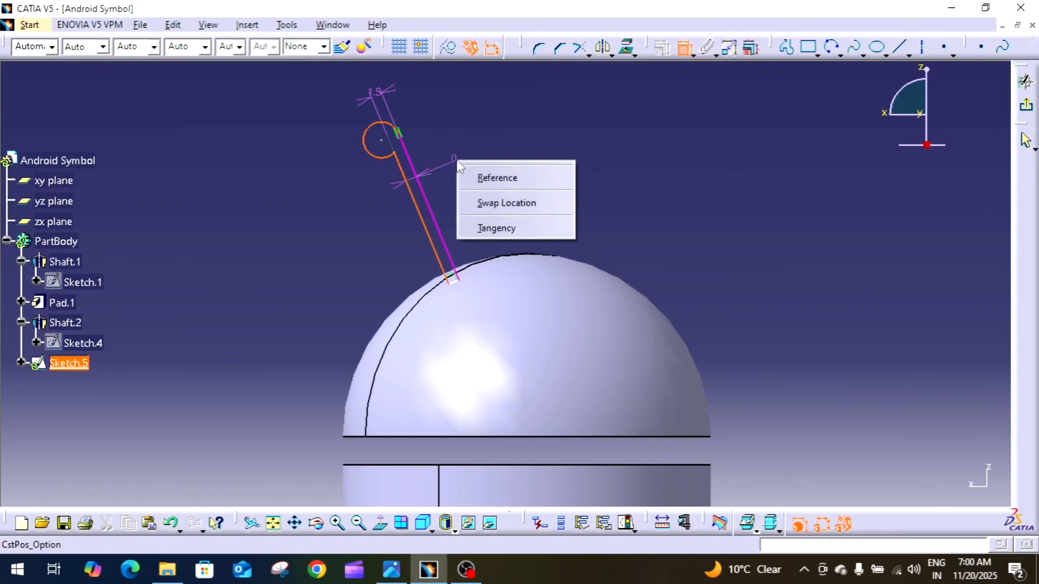
left_click(496, 228)
mouse_move(494, 199)
middle_mouse_down()
mouse_move(495, 178)
mouse_move(477, 200)
mouse_move(482, 213)
mouse_move(478, 201)
middle_mouse_up()
key("Escape")
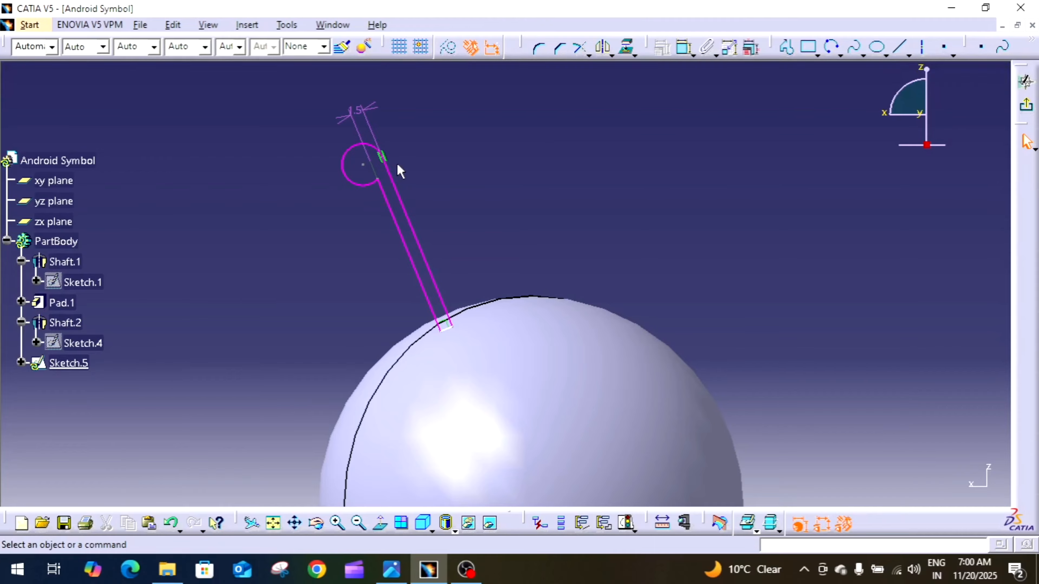
- Undo the tangencies and the 1.5 mm line spacing, and slightly enlarge the tip arc freehand
key("ctrl+z")
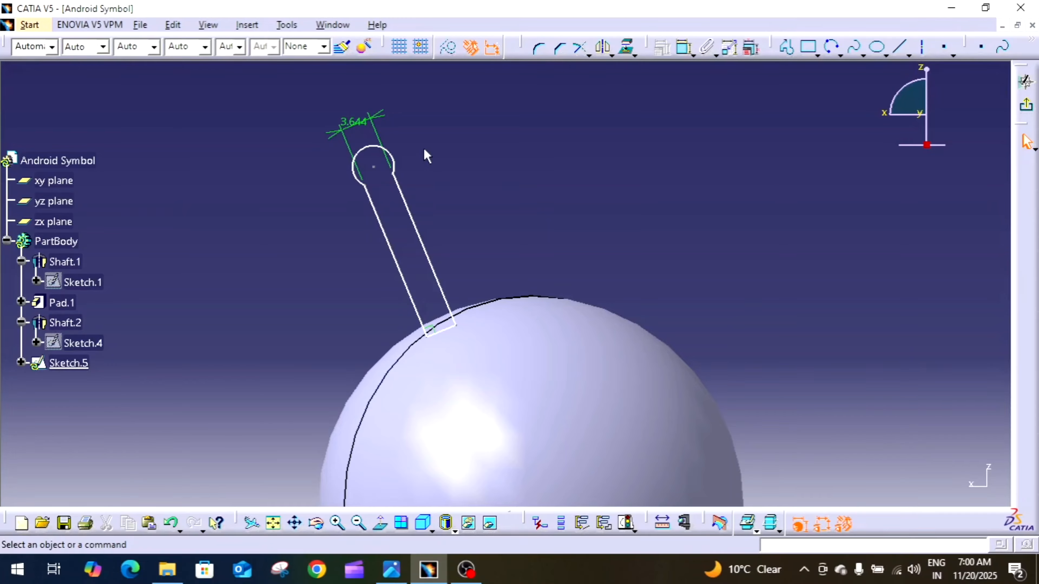
middle_click_drag(423, 150, 435, 177)
left_click(356, 159)
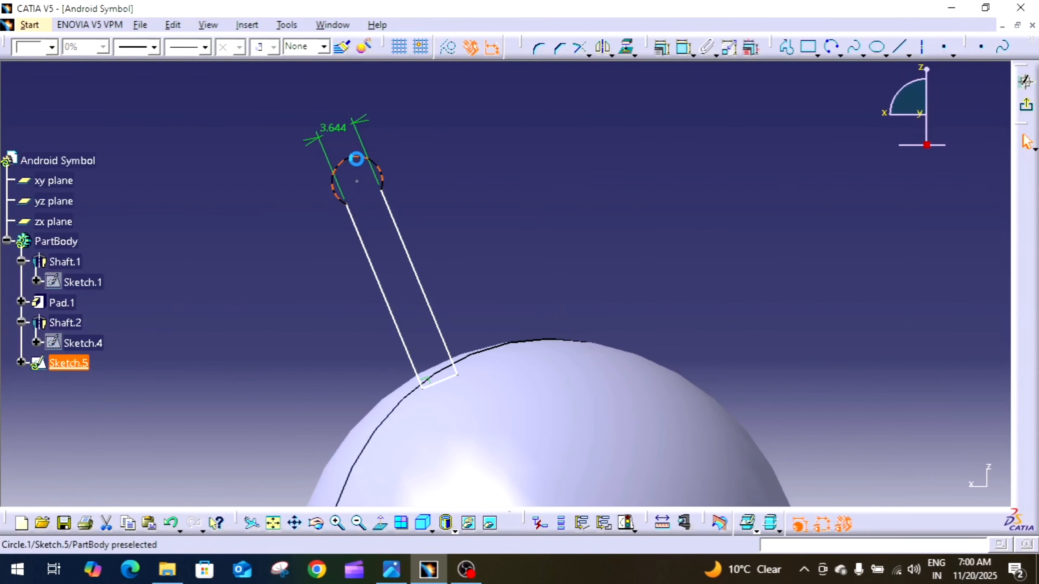
mouse_move(356, 159)
left_mouse_down()
mouse_move(360, 215)
mouse_move(364, 201)
left_mouse_up()
left_click(478, 190)
middle_click_drag(480, 191, 509, 155)
- Make the tip arc tangent to the antenna's left line
left_click(684, 47)
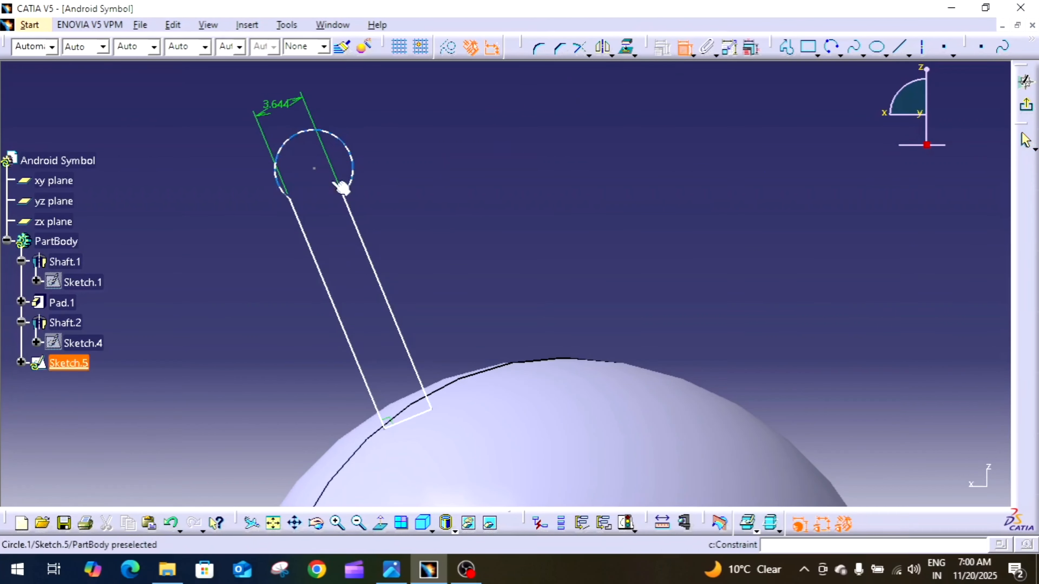
left_click(282, 189)
left_click(301, 225)
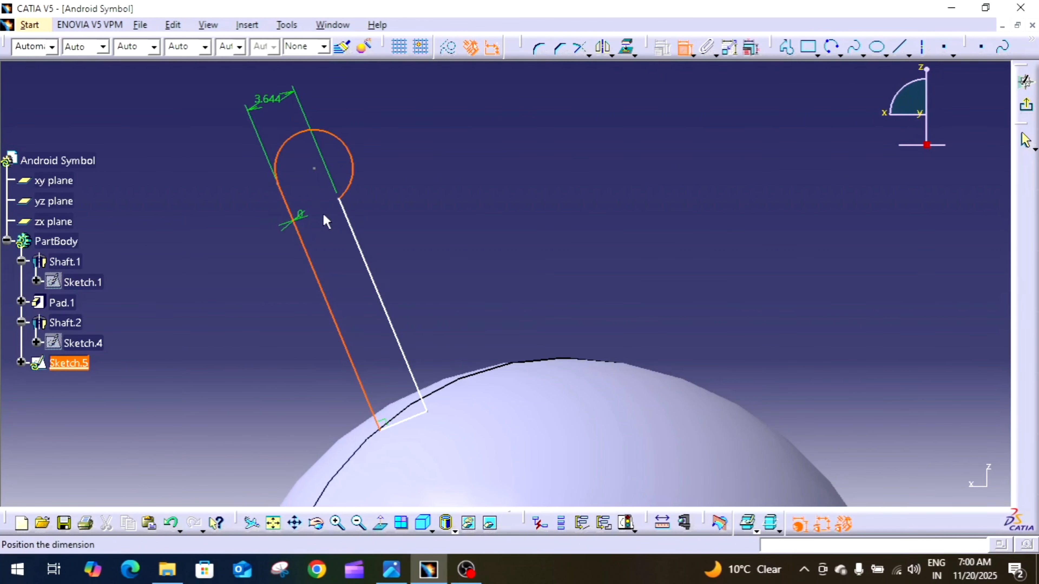
right_click(324, 215)
left_click(365, 283)
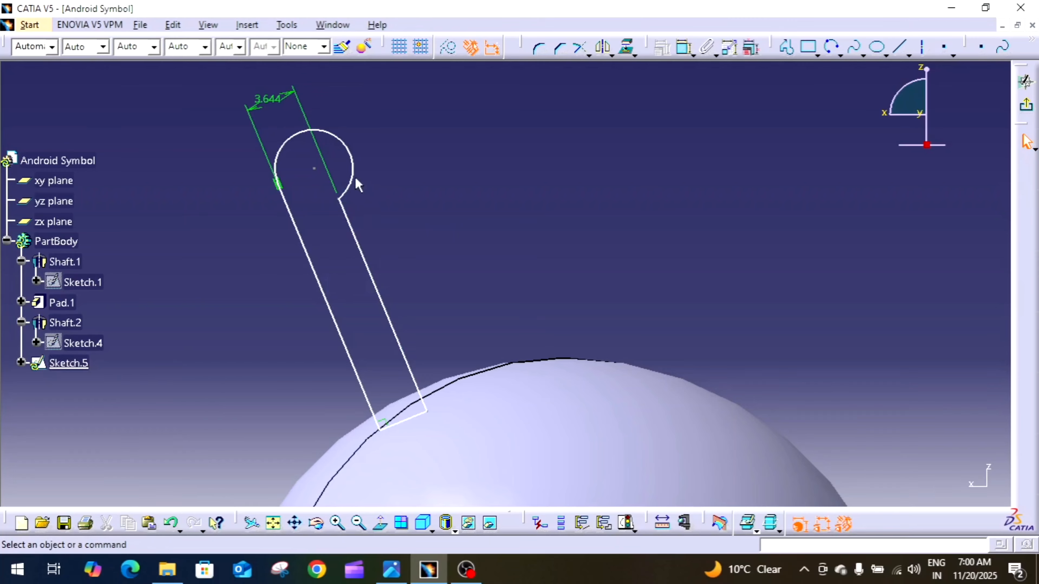
- Apply a tangency constraint between the tip arc and the antenna's right line
left_click(684, 48)
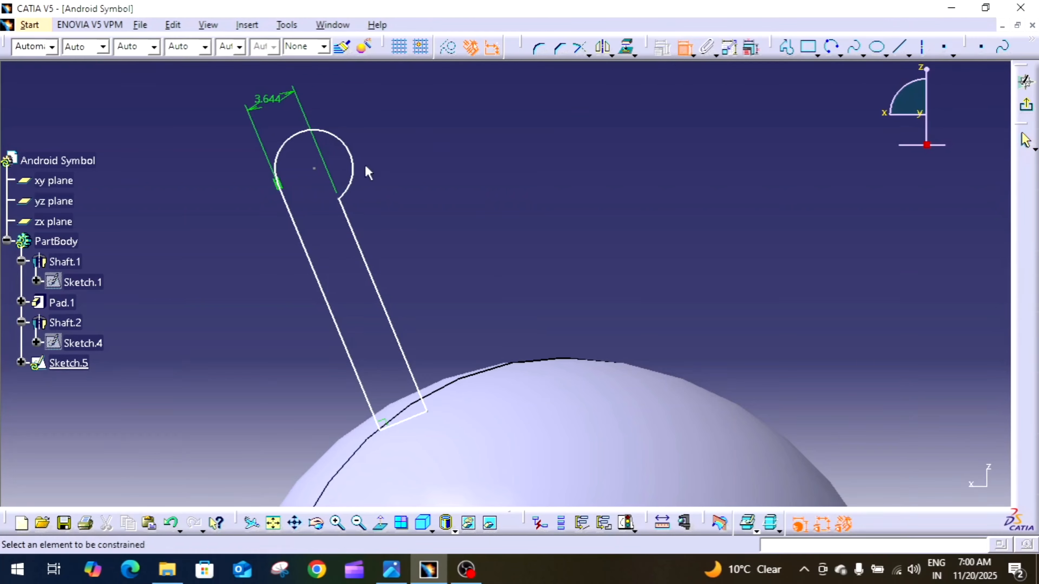
left_click(348, 183)
left_click(344, 209)
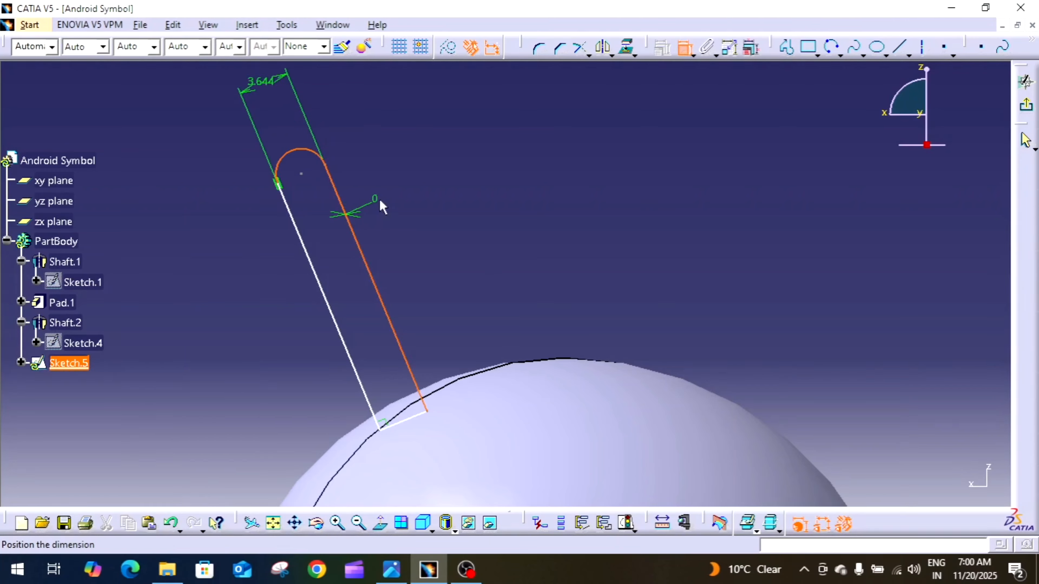
right_click(380, 201)
left_click(429, 270)
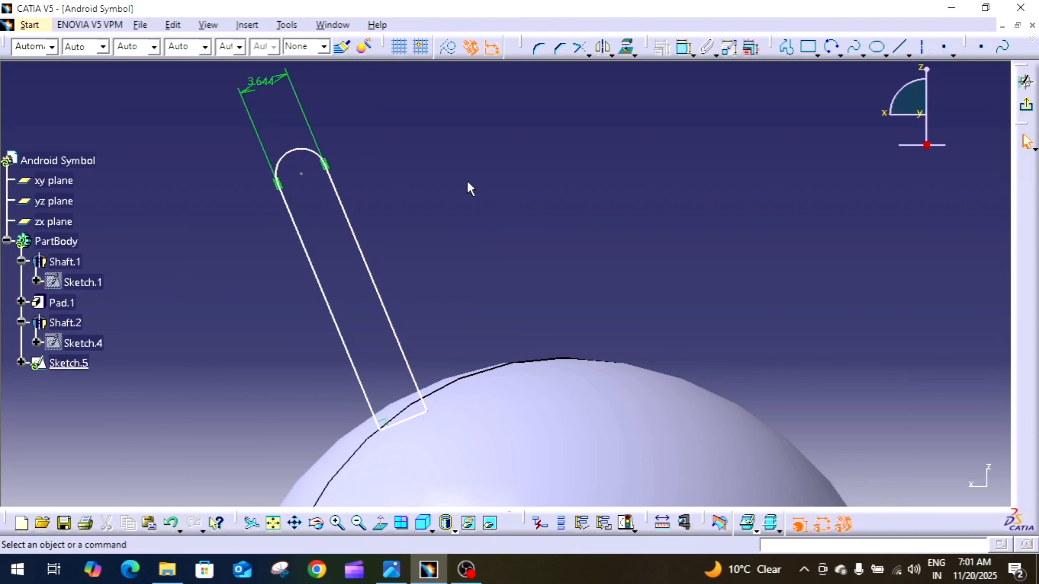
left_click(684, 47)
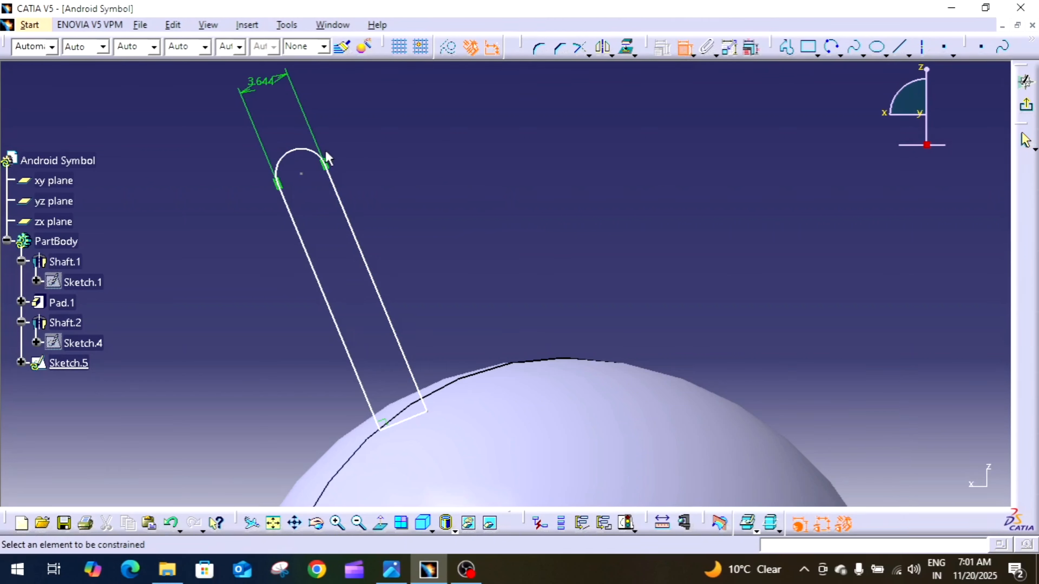
left_click(317, 154)
left_click(355, 127)
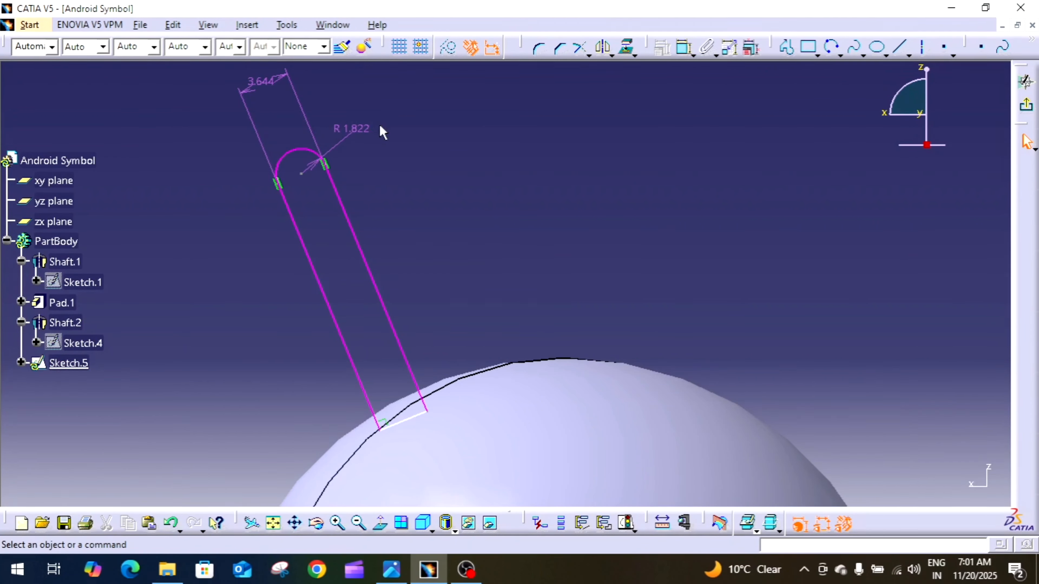
left_click(360, 130)
key("Delete")
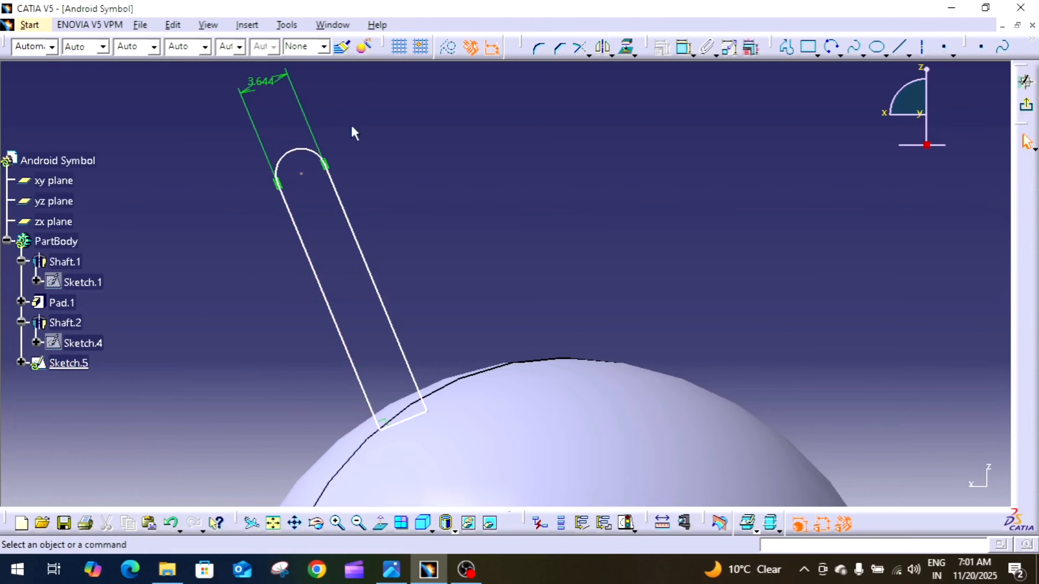
- Set the spacing between the antenna's two long lines to 1.5 mm
double_click(266, 83)
type("1")
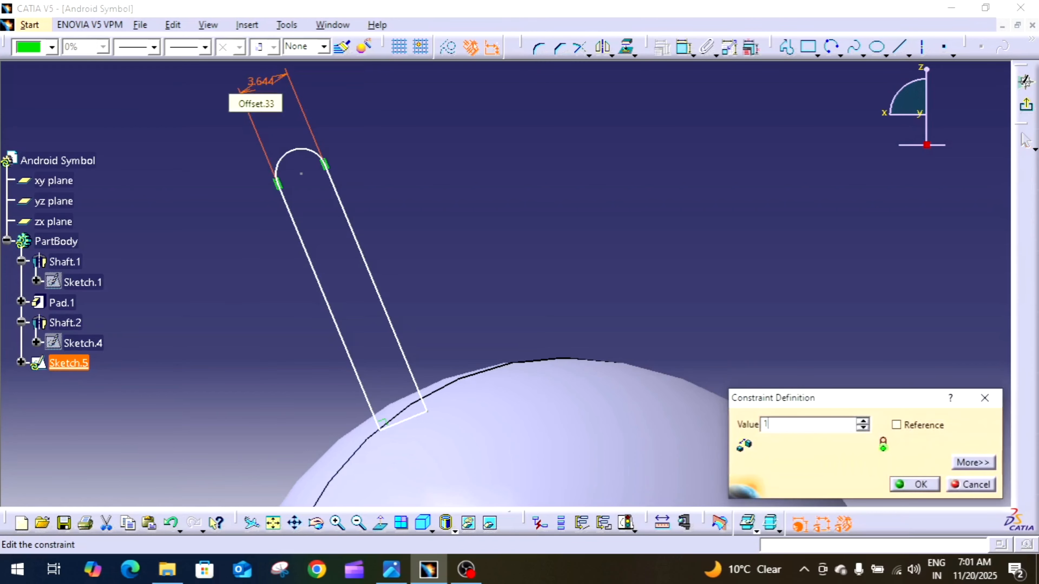
type(".5mm")
key("Return")
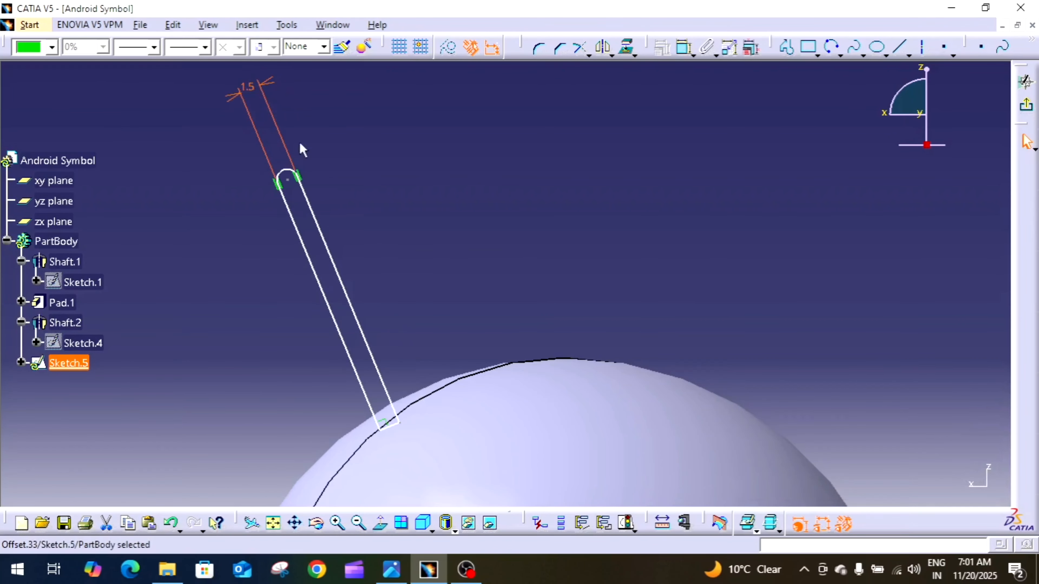
- Dimension the antenna's length from the tip arc's center to the short base line
middle_click_drag(347, 212, 347, 211)
middle_click_drag(440, 214, 466, 182)
left_click(684, 52)
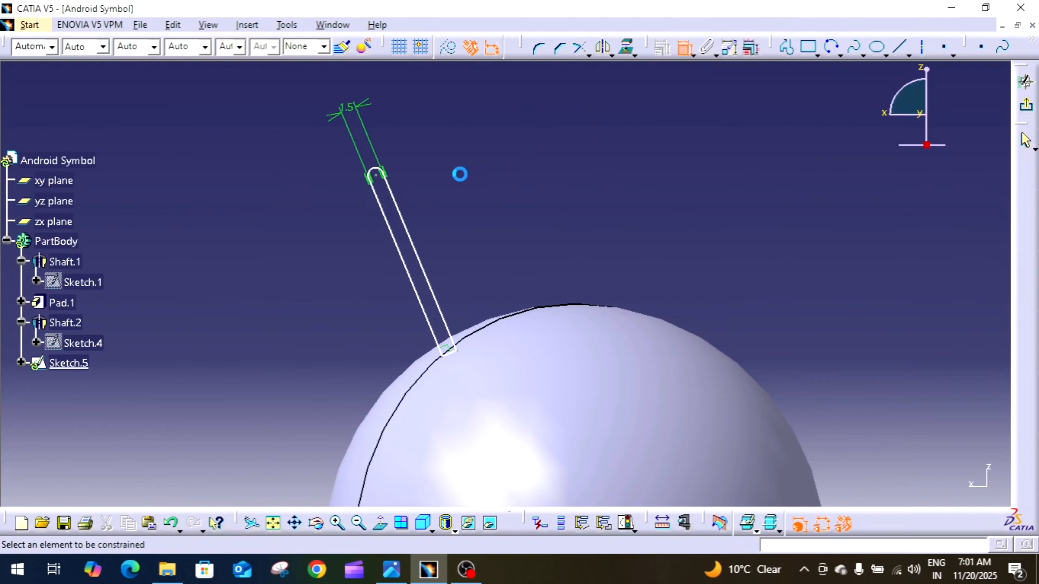
left_click(376, 175)
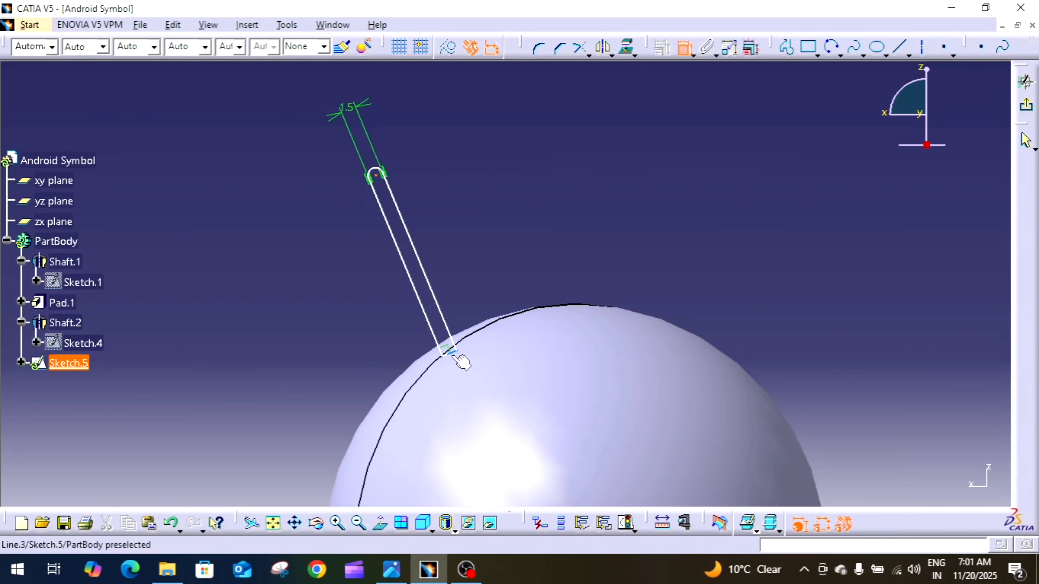
left_click(439, 357)
left_click(370, 305)
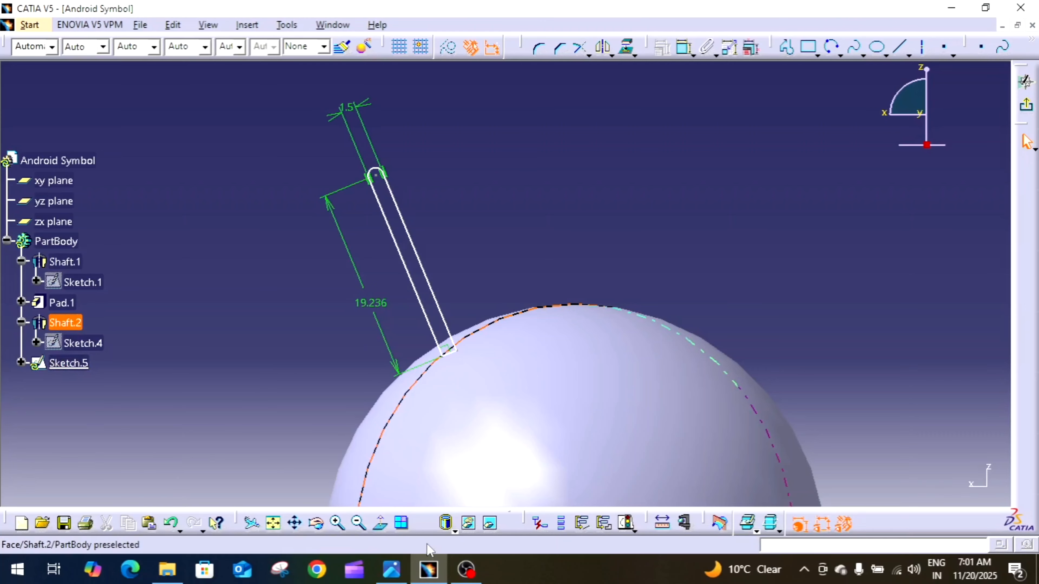
- Check the antenna length in the reference drawing and set the antenna's length dimension to 13 mm
left_click(391, 570)
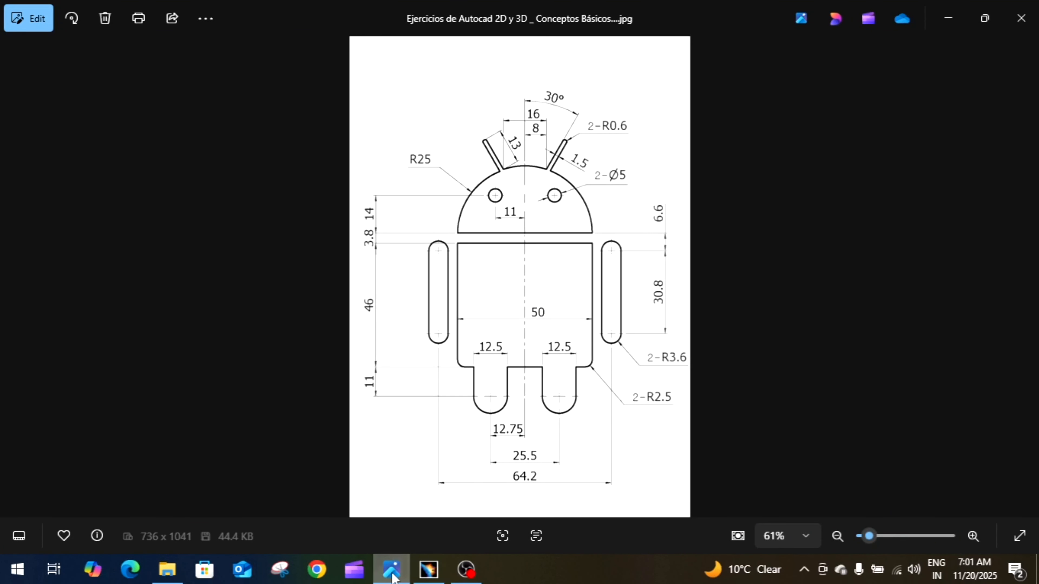
left_click(391, 573)
double_click(370, 304)
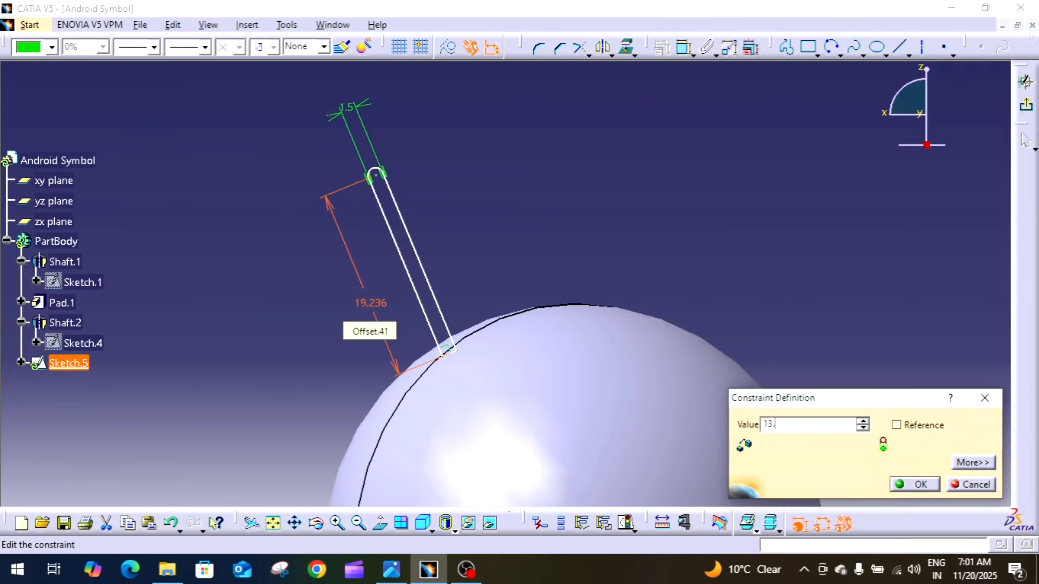
type("13")
key("Return")
- Delete the short line closing the antenna profile at its lower end
middle_click(503, 278)
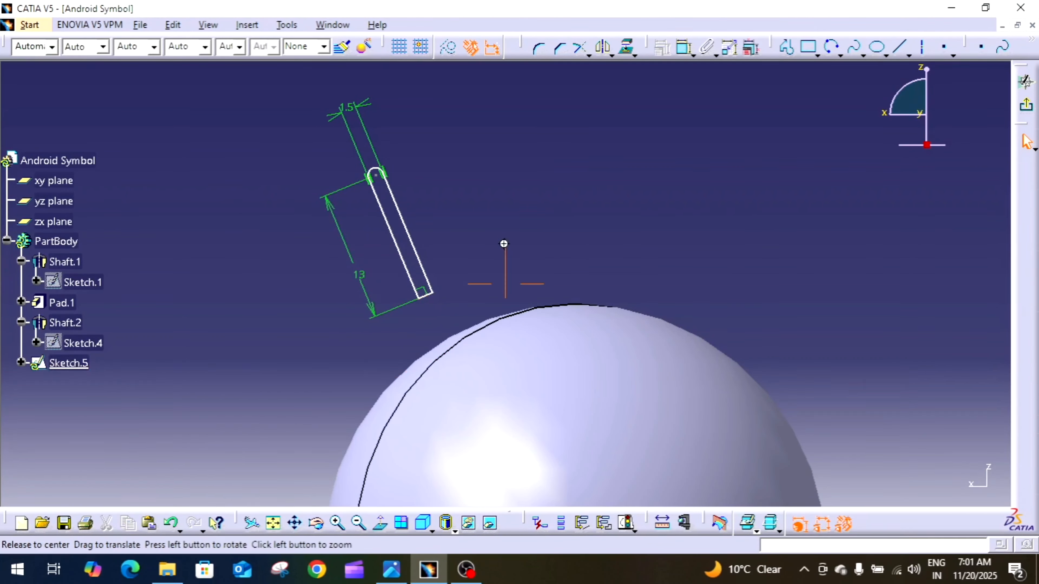
middle_click_drag(509, 286, 511, 197)
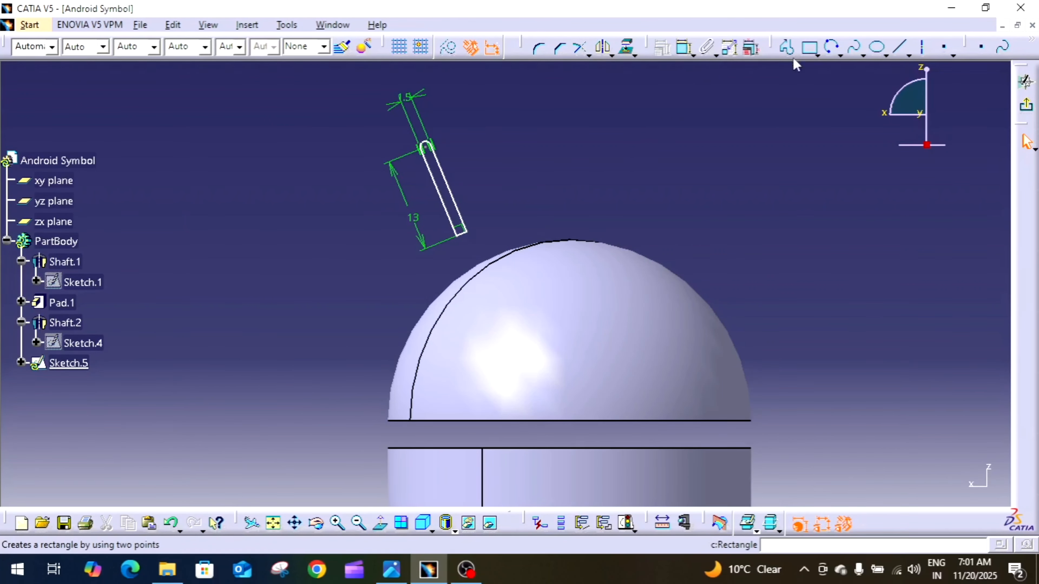
left_click(462, 235)
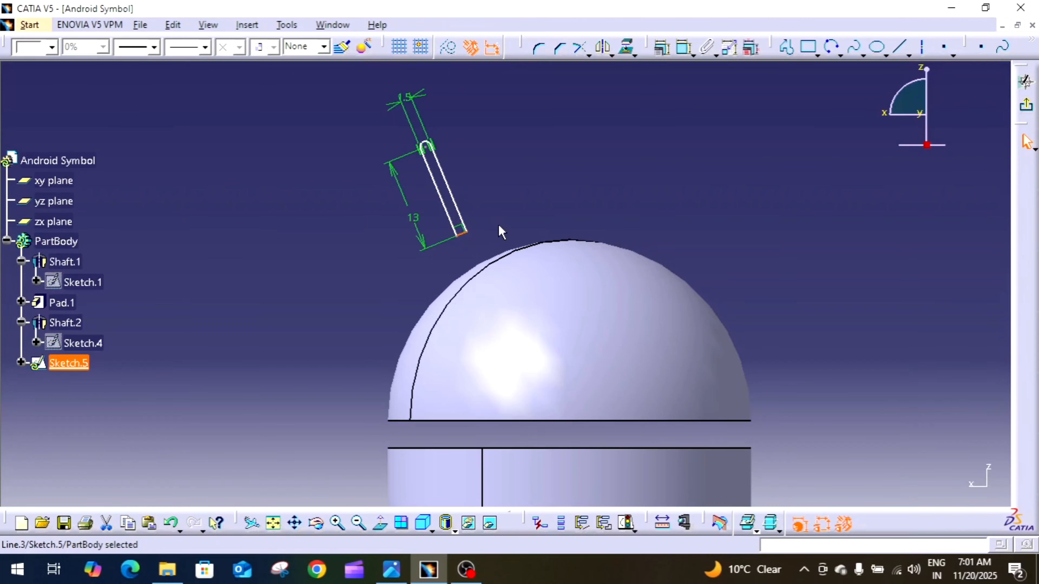
key("Delete")
- Sketch a circle about 37.7 mm in diameter, centered near the middle of the head's flat base edge
middle_click_drag(500, 226, 509, 212)
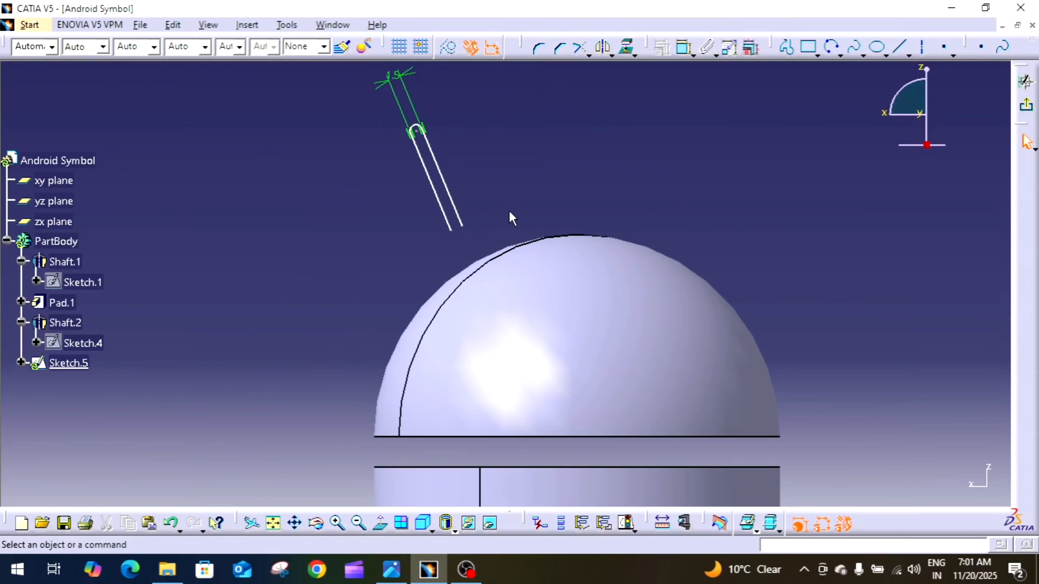
left_click(840, 55)
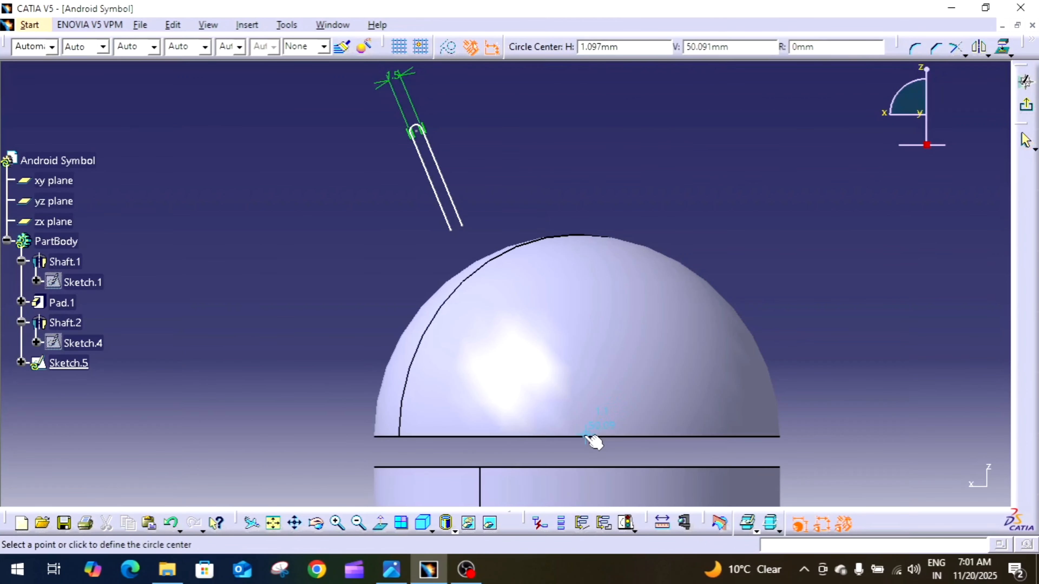
middle_click_drag(594, 366, 573, 347)
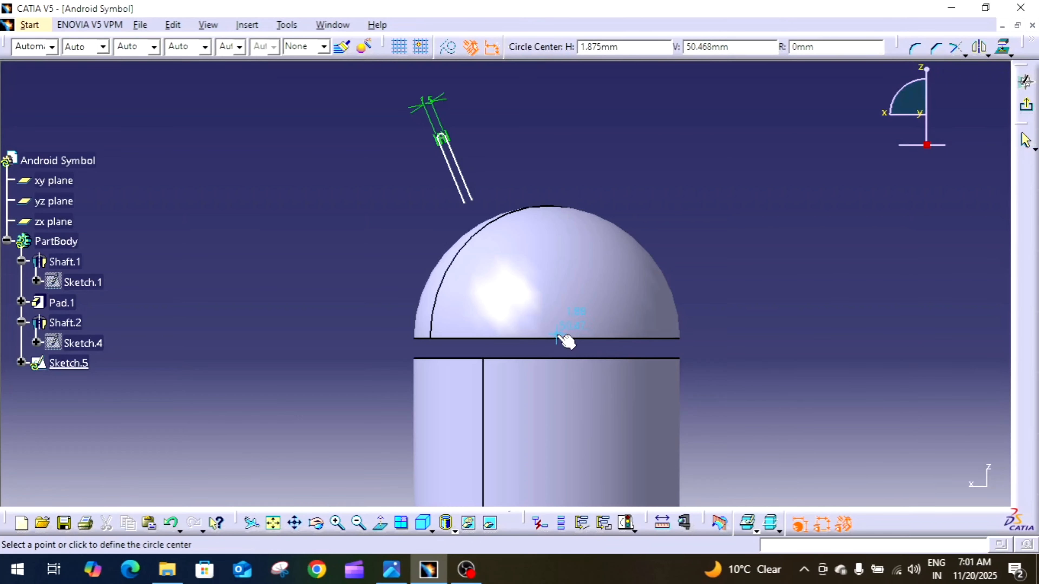
left_click(550, 335)
left_click(611, 253)
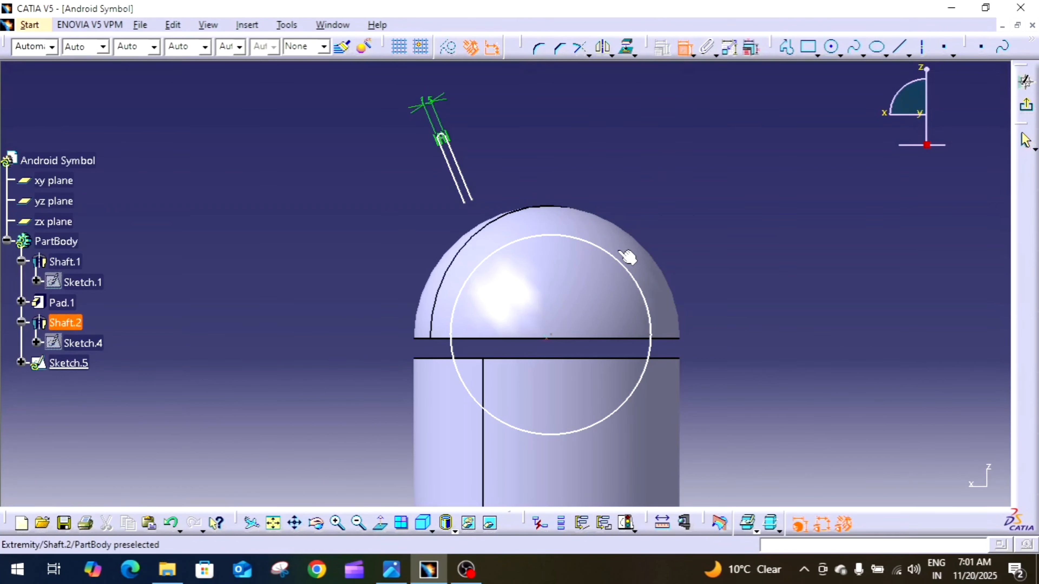
- Dimension the circle's diameter and set it to 50 mm
left_click(625, 265)
left_click(663, 225)
double_click(669, 227)
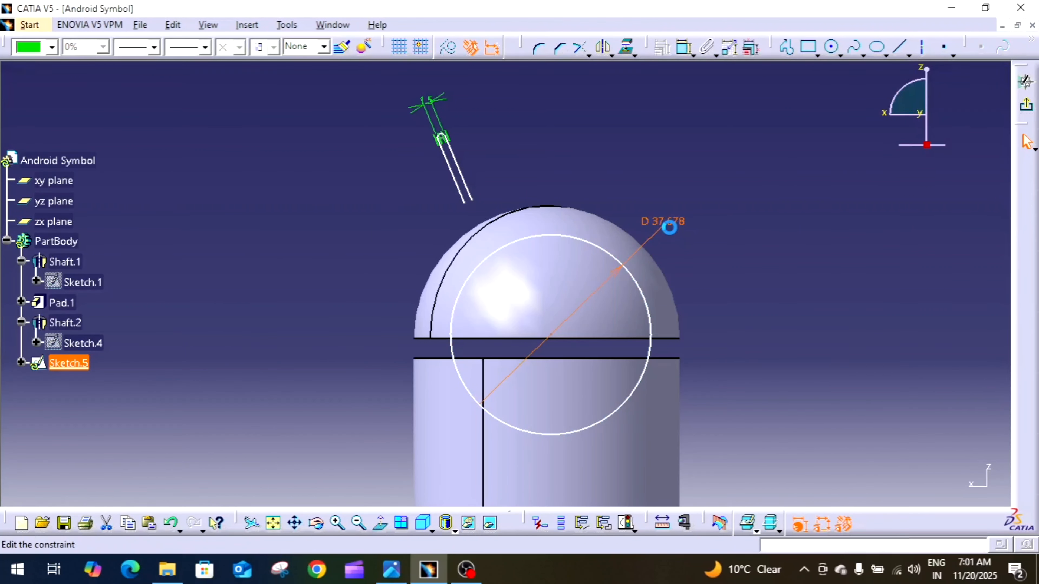
type("50mm")
key("Return")
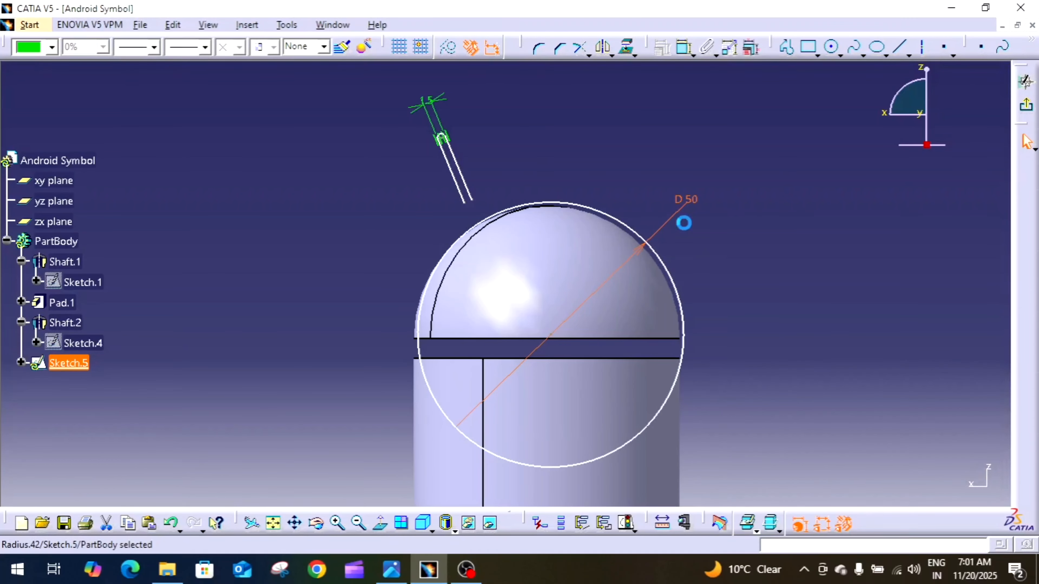
- Constrain the circle's center to be coincident with the head's flat base edge
left_click(685, 51)
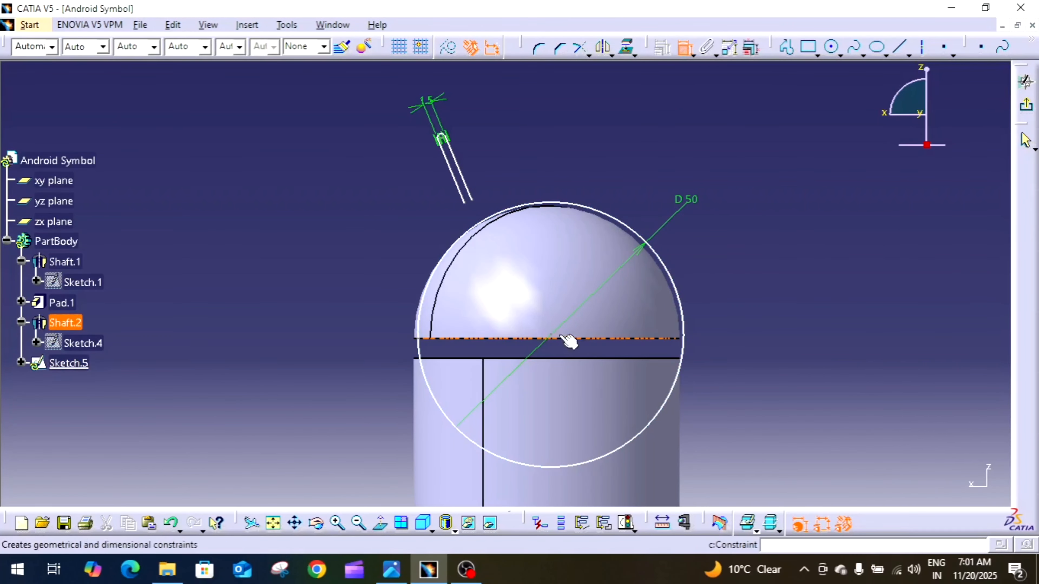
left_click(580, 339)
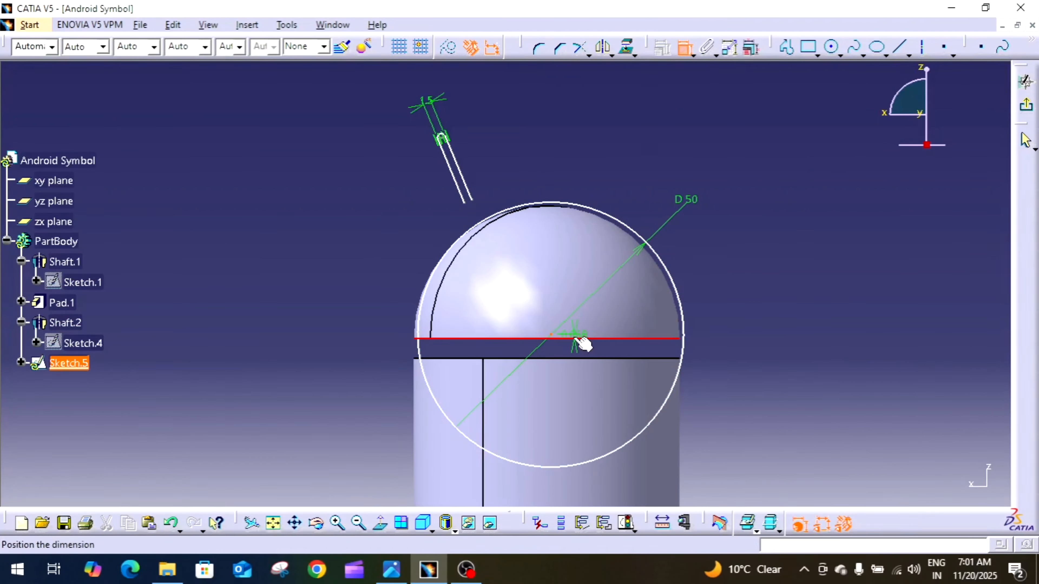
right_click(583, 340)
left_click(643, 471)
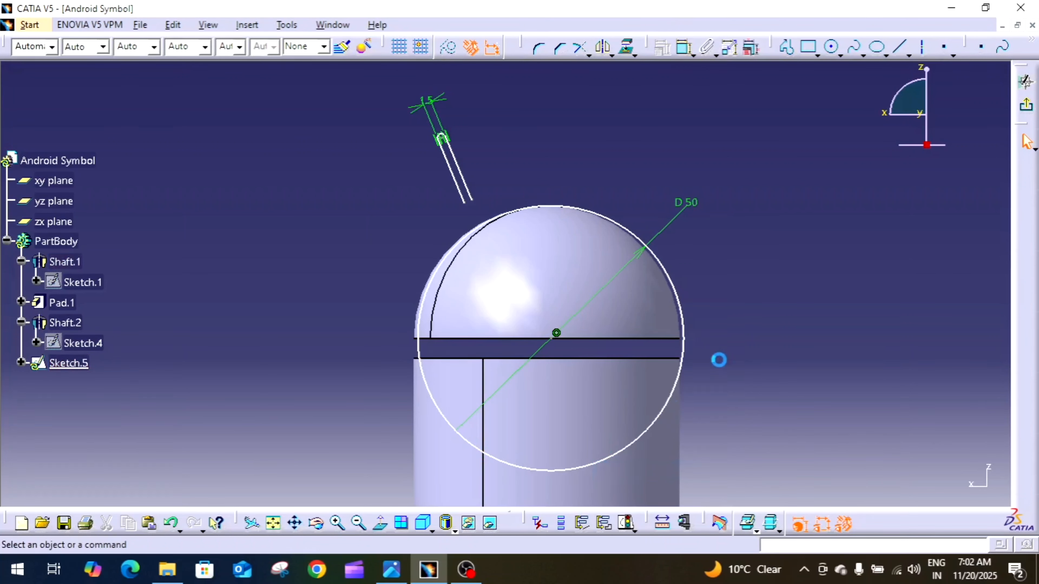
- Constrain the circle's center to be coincident with the sketch's vertical axis
middle_click_drag(666, 341, 689, 250)
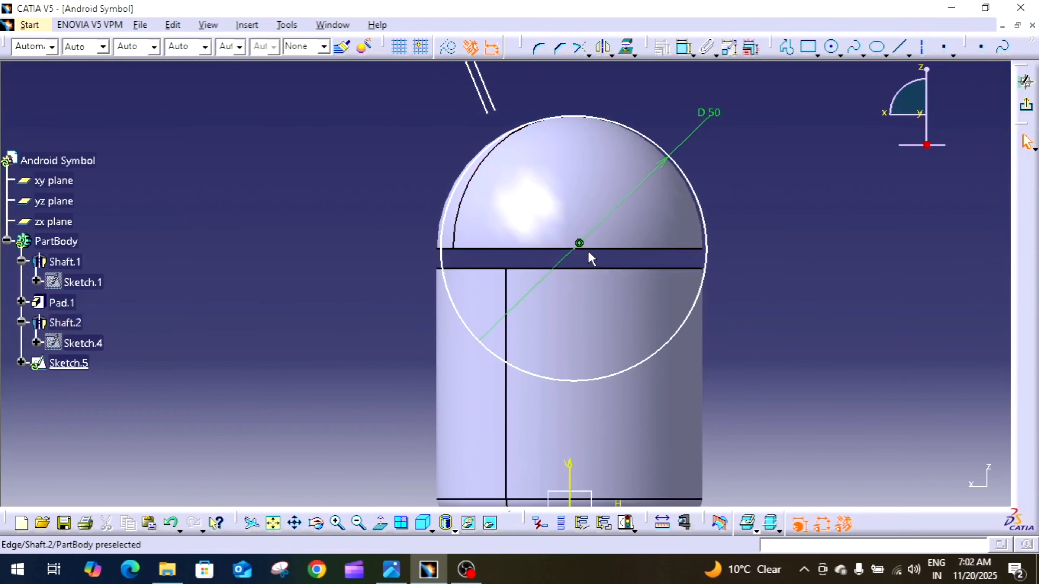
left_click(575, 249)
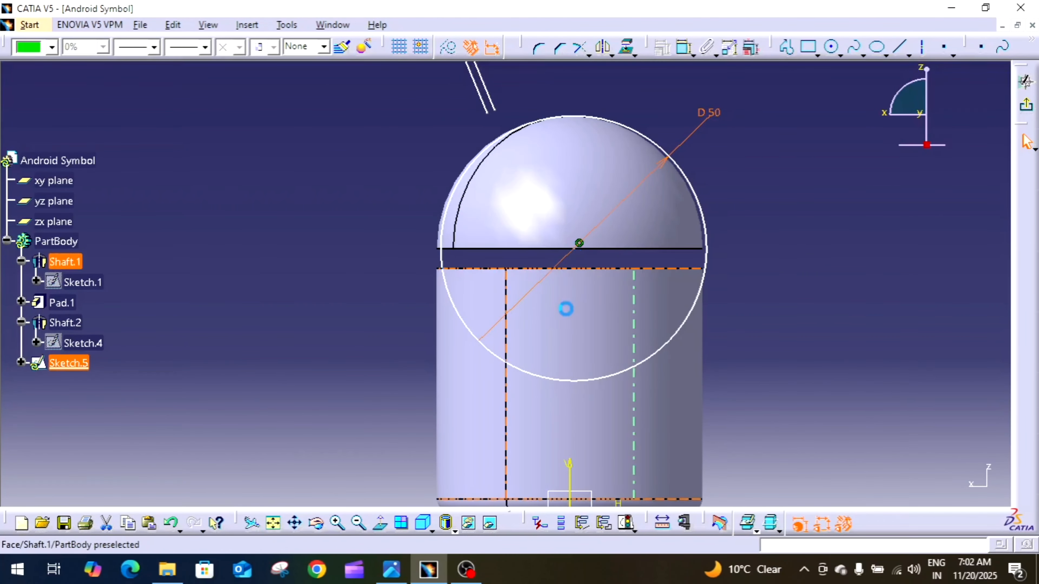
left_click(752, 154)
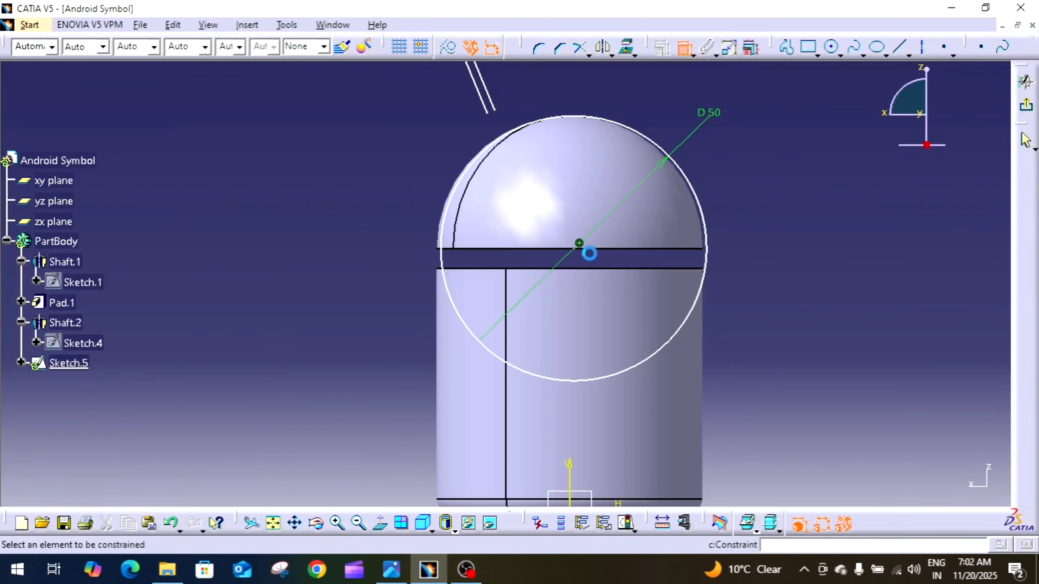
left_click(570, 470)
right_click(632, 396)
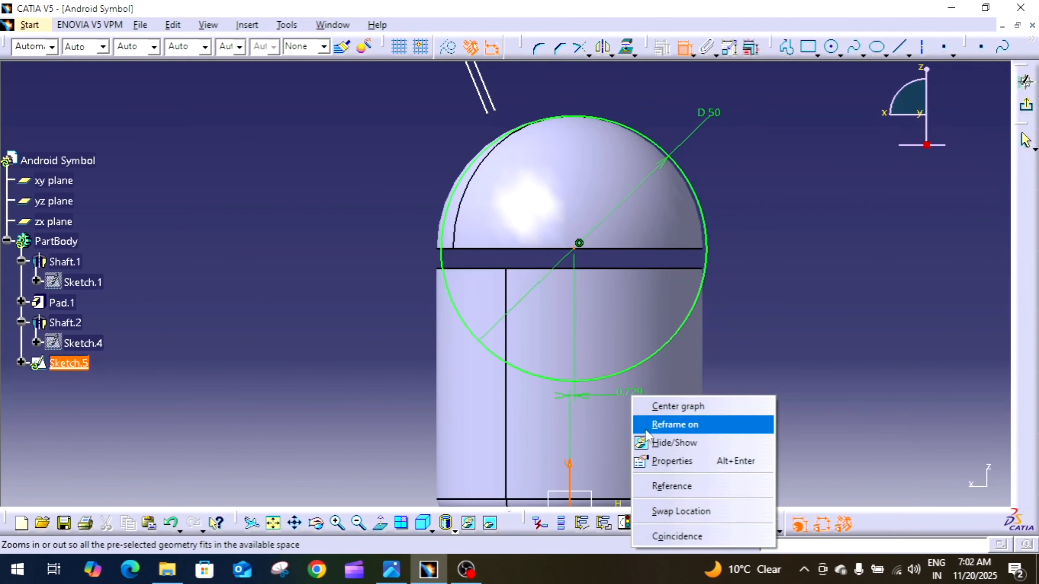
left_click(675, 535)
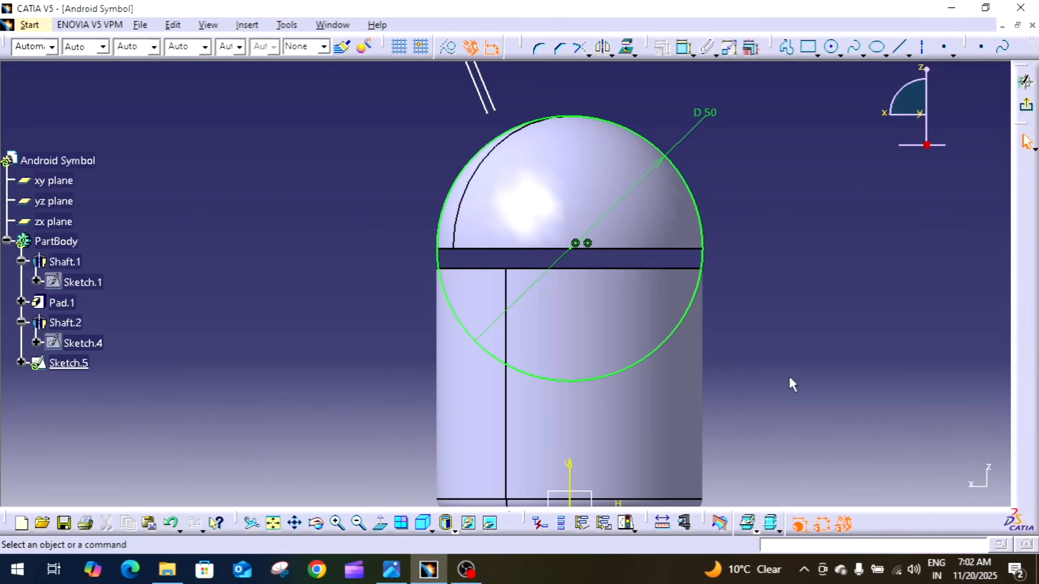
- Make the lower endpoint of the antenna's right line coincident with the 50 mm circle
middle_click_drag(792, 385, 776, 417)
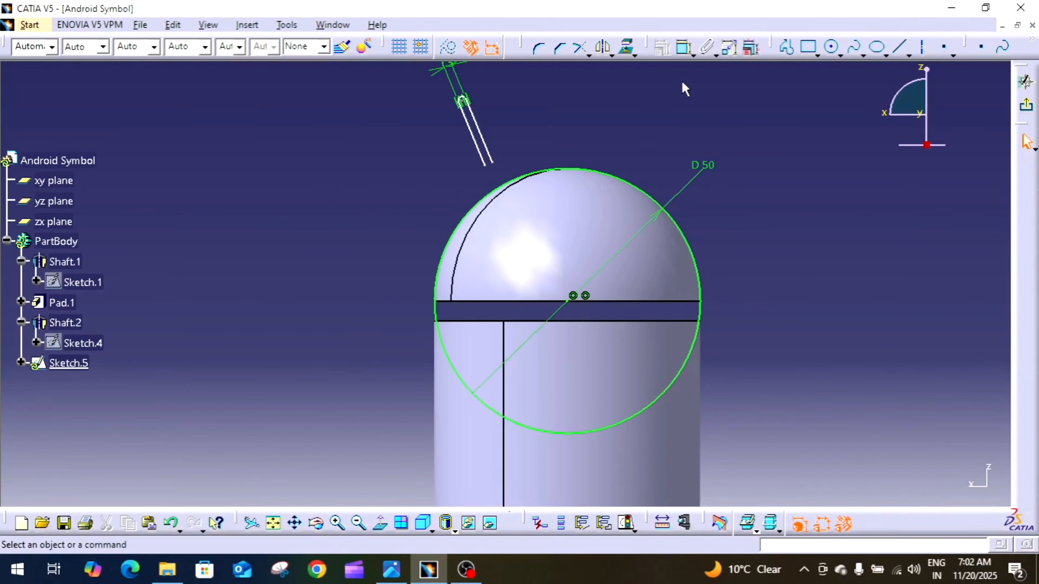
left_click(491, 165)
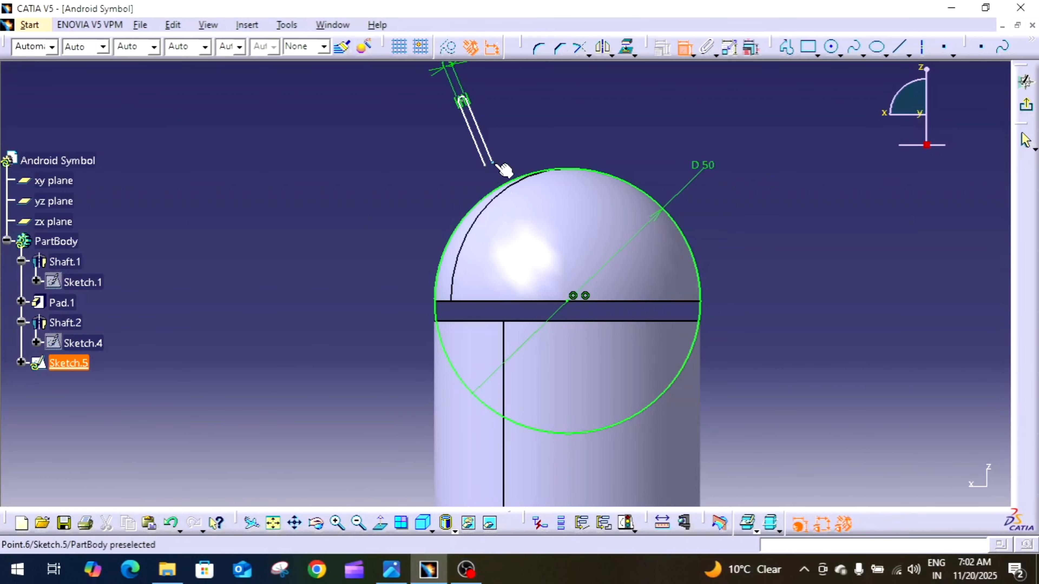
left_click(524, 184)
right_click(522, 139)
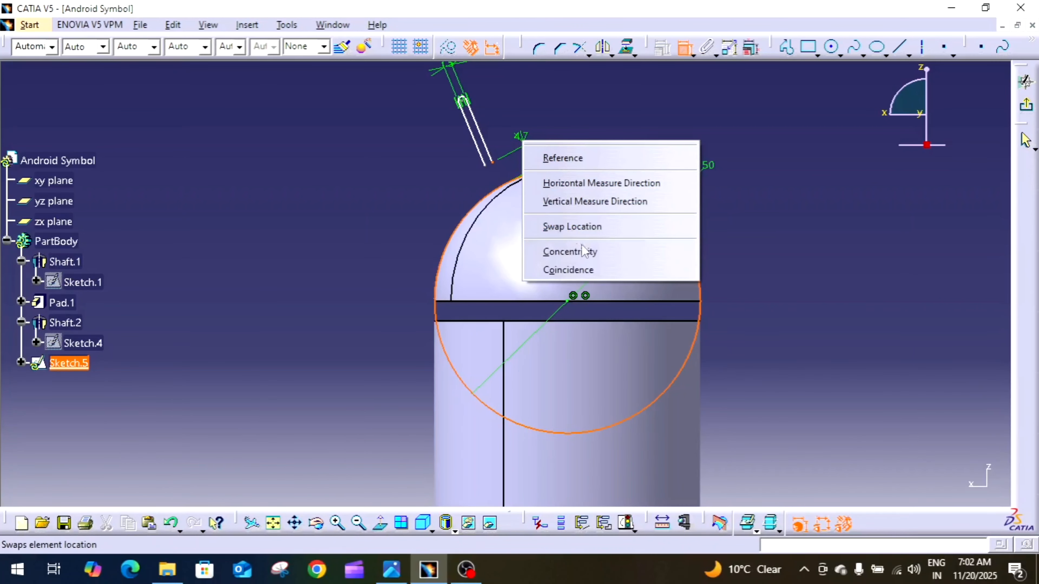
left_click(588, 271)
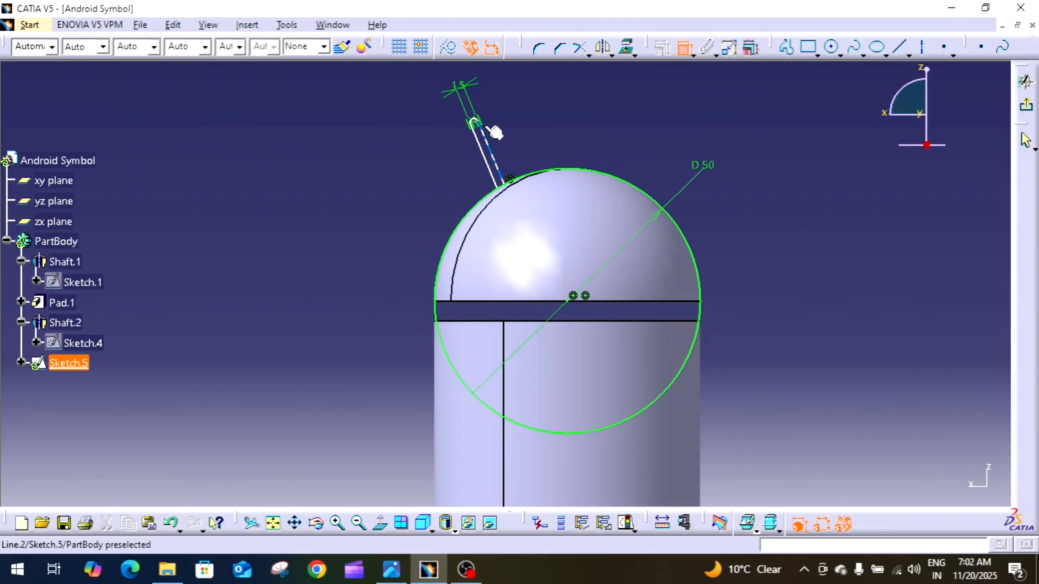
middle_click_drag(494, 122, 500, 80)
middle_click_drag(507, 116, 520, 248)
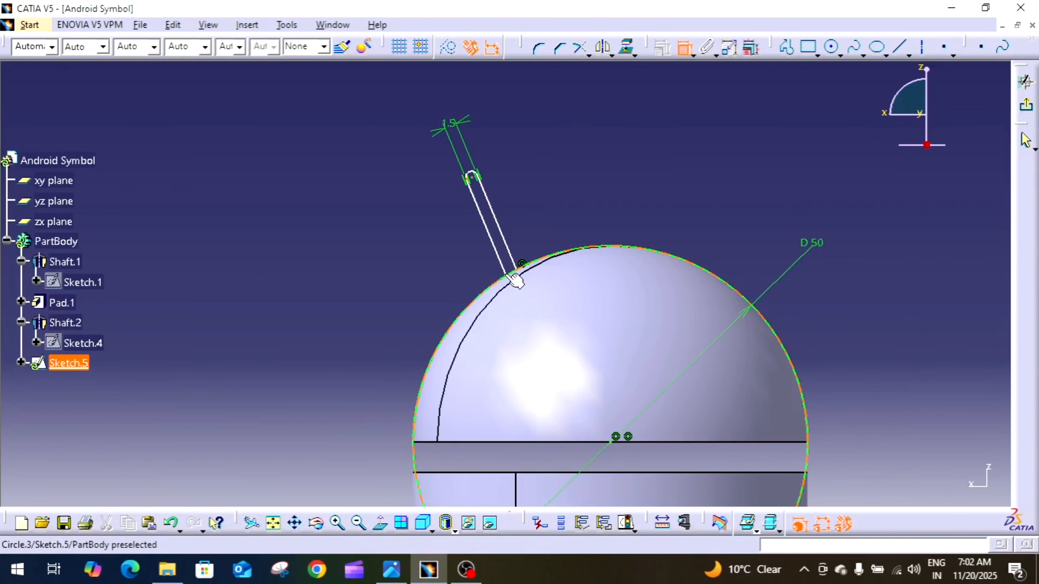
- Dimension the length of the antenna's left line and make its lower endpoint coincident with the 50 mm circle
left_click(437, 241)
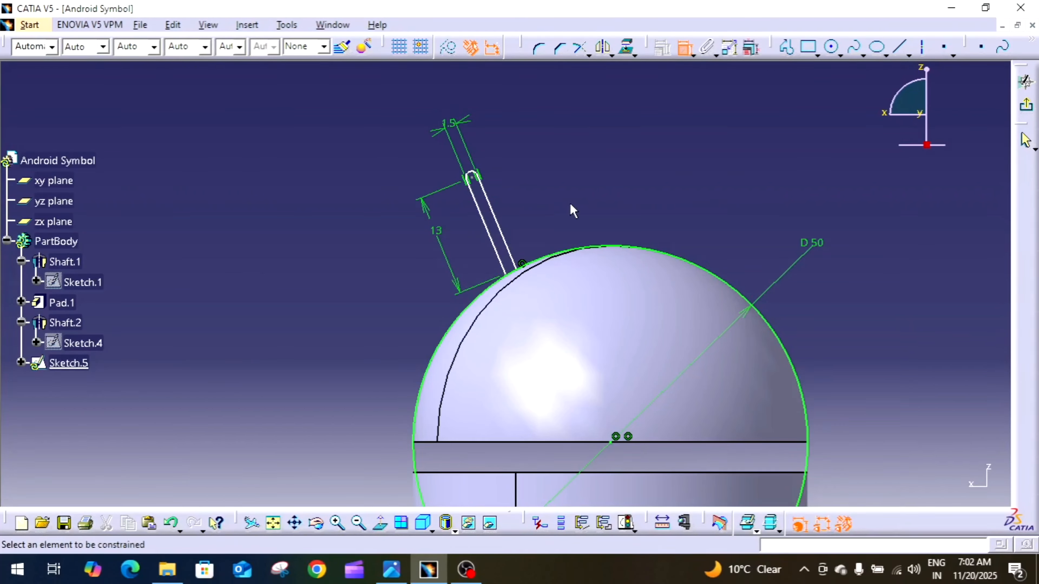
middle_click_drag(569, 202, 573, 195, "ctrl")
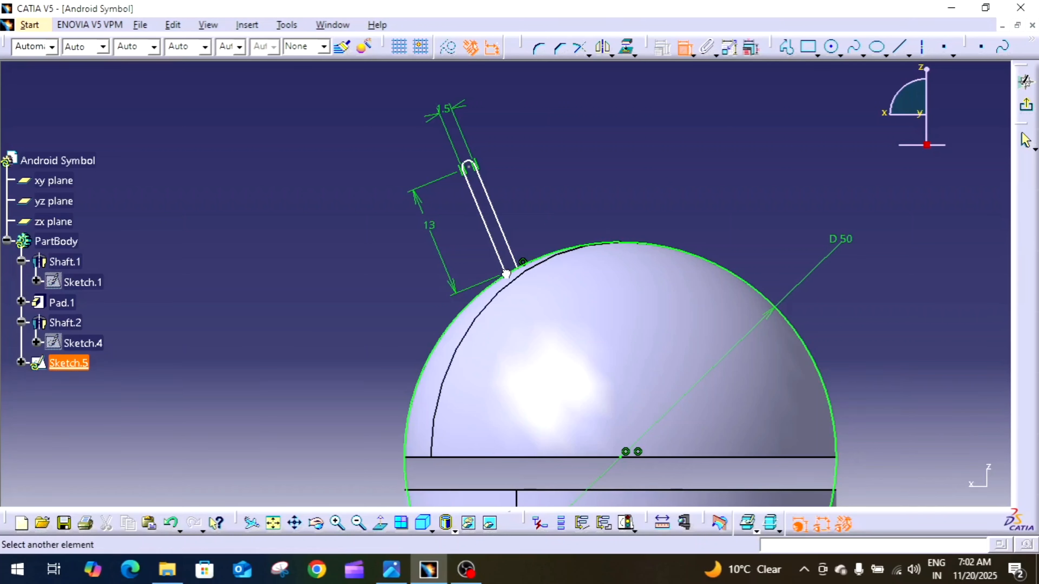
right_click(555, 259)
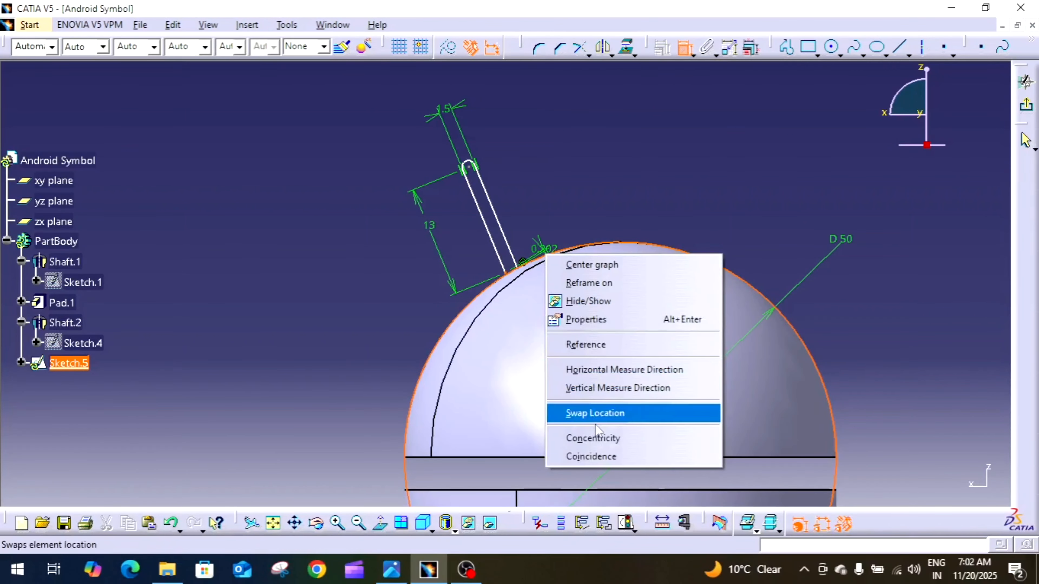
left_click(608, 457)
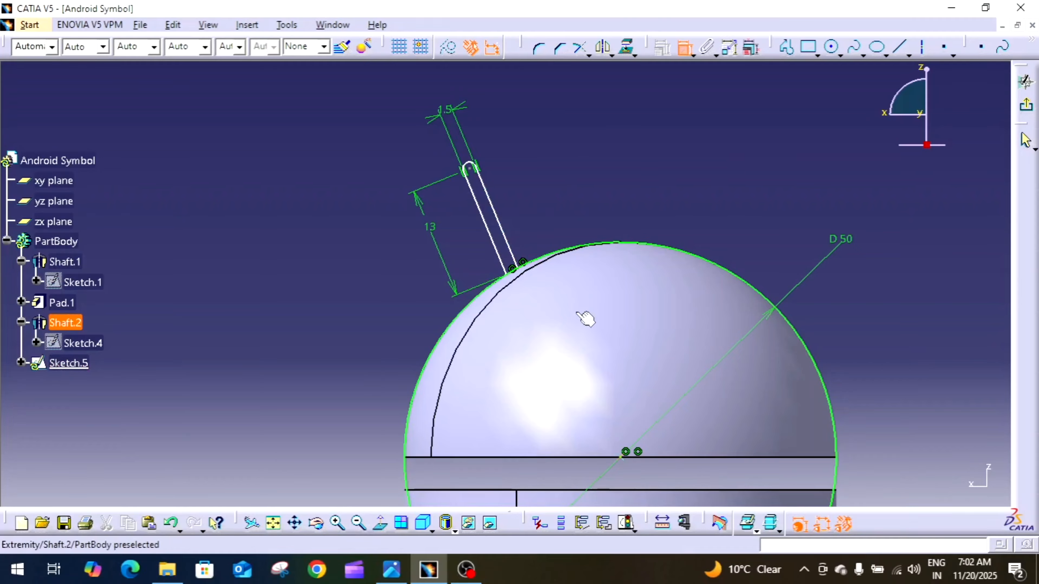
mouse_move(643, 236)
middle_mouse_down()
mouse_move(635, 204)
mouse_move(651, 242)
middle_mouse_up()
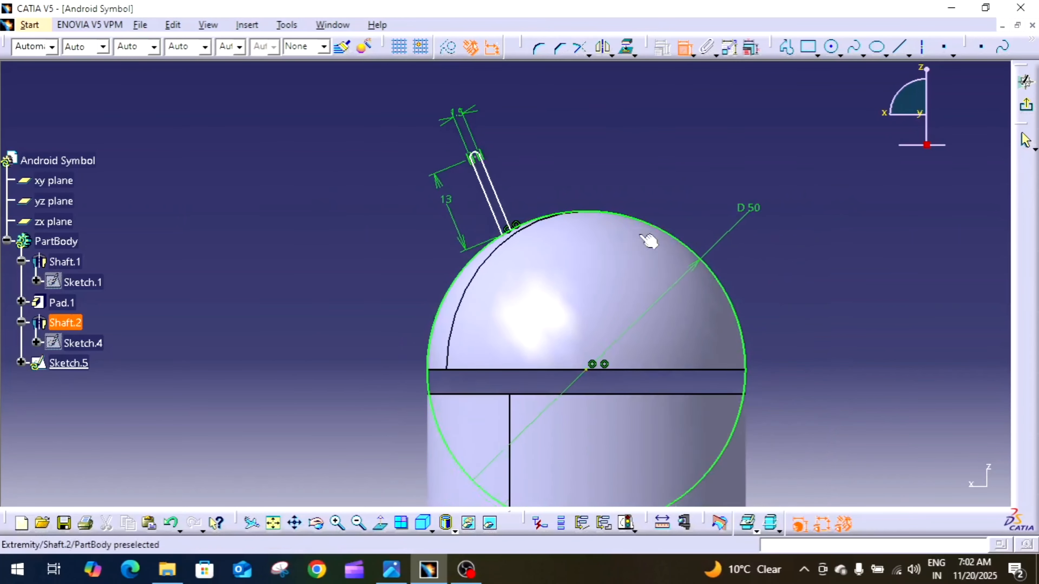
- Draw a vertical axis line from the sketch origin up through the head to a point above the dome
left_click(920, 46)
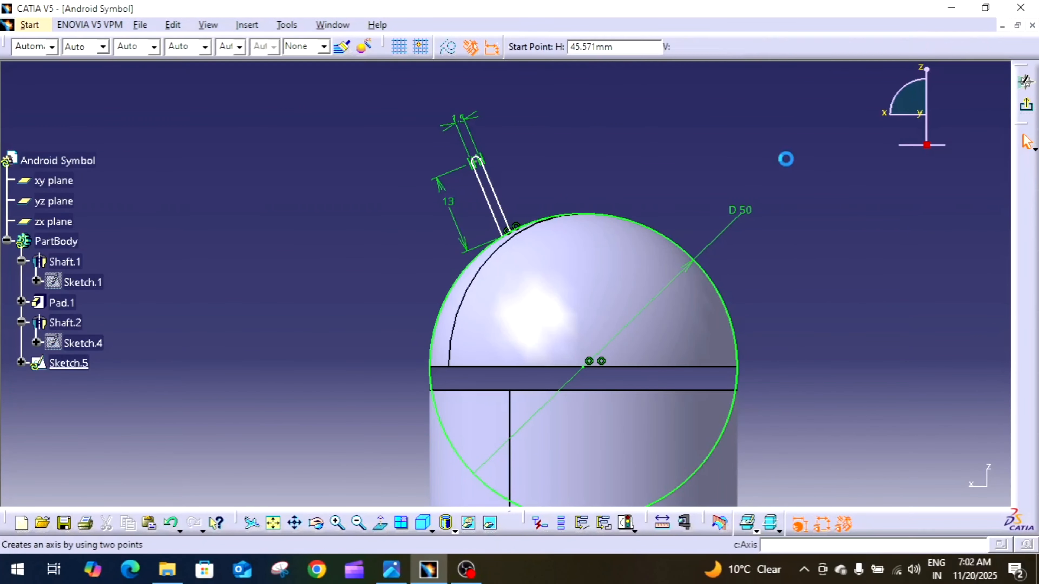
mouse_move(664, 291)
middle_mouse_down()
mouse_move(663, 216)
mouse_move(661, 297)
middle_mouse_up()
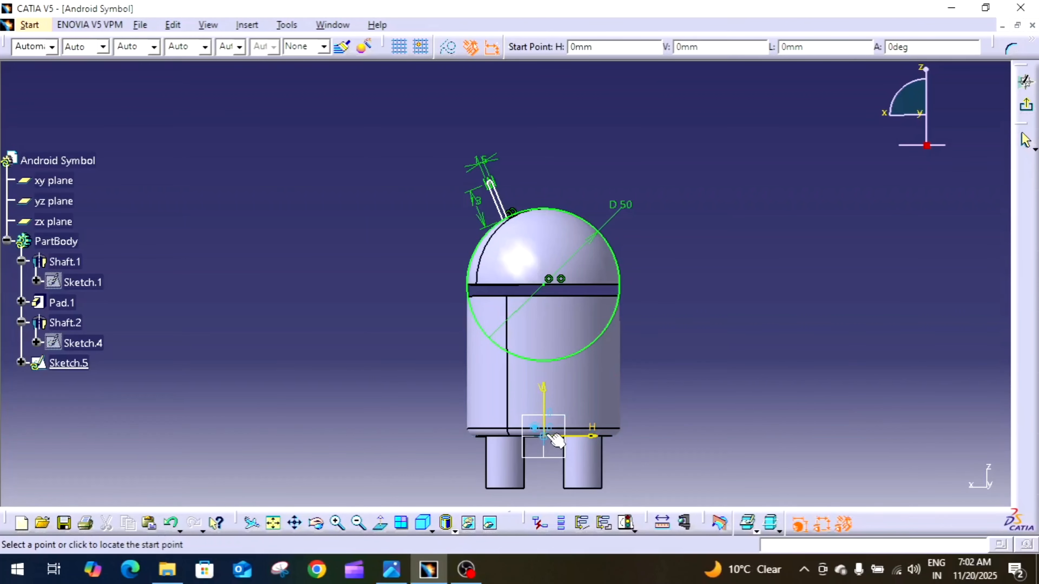
left_click(552, 434)
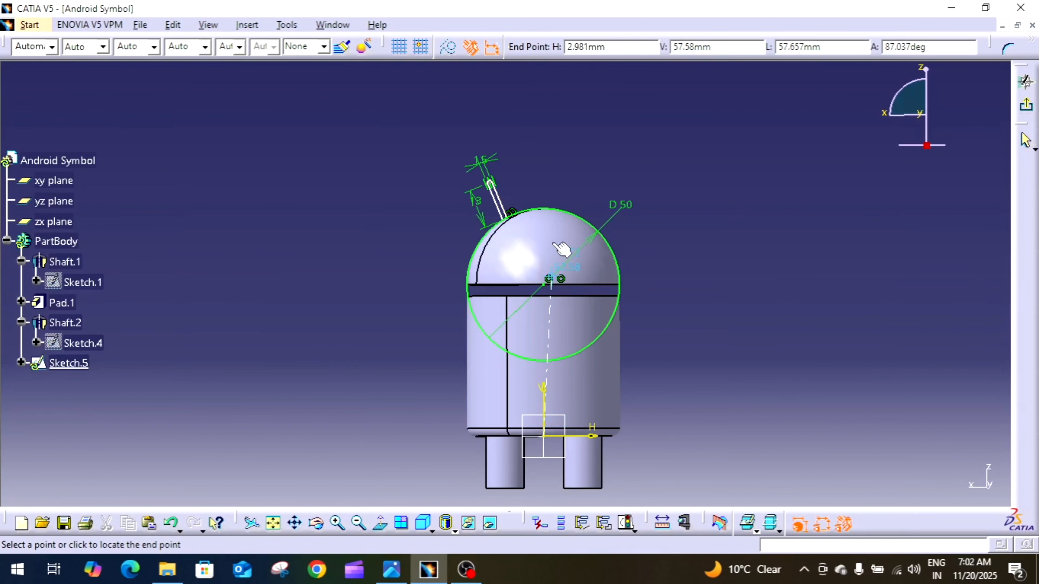
left_click(543, 166)
middle_click_drag(587, 151, 771, 77, "ctrl")
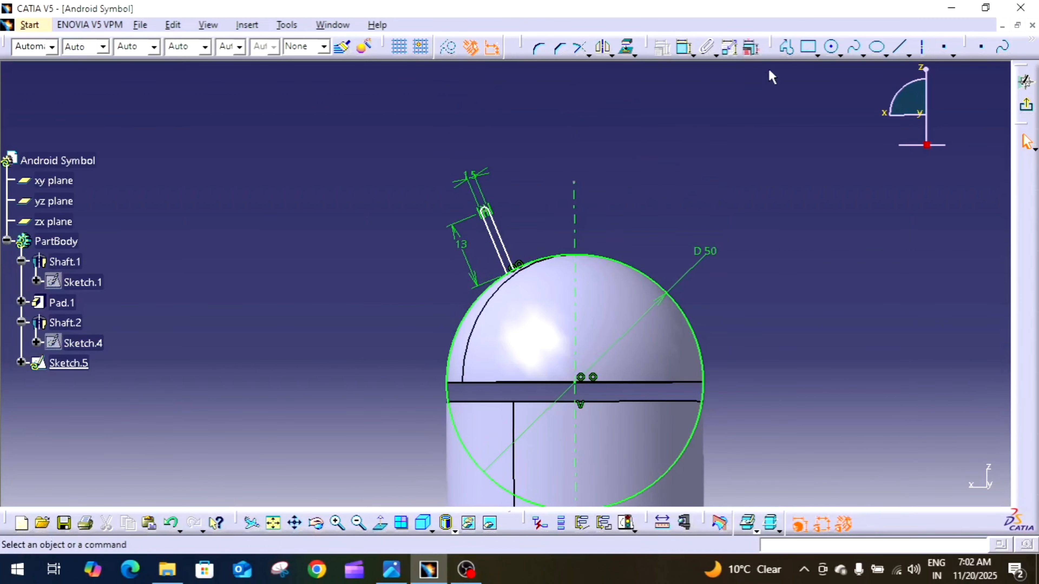
- Dimension the horizontal distance between the vertical axis and the lower endpoint of the antenna's right line, and set it to 8 mm
left_click(683, 47)
left_click(577, 239)
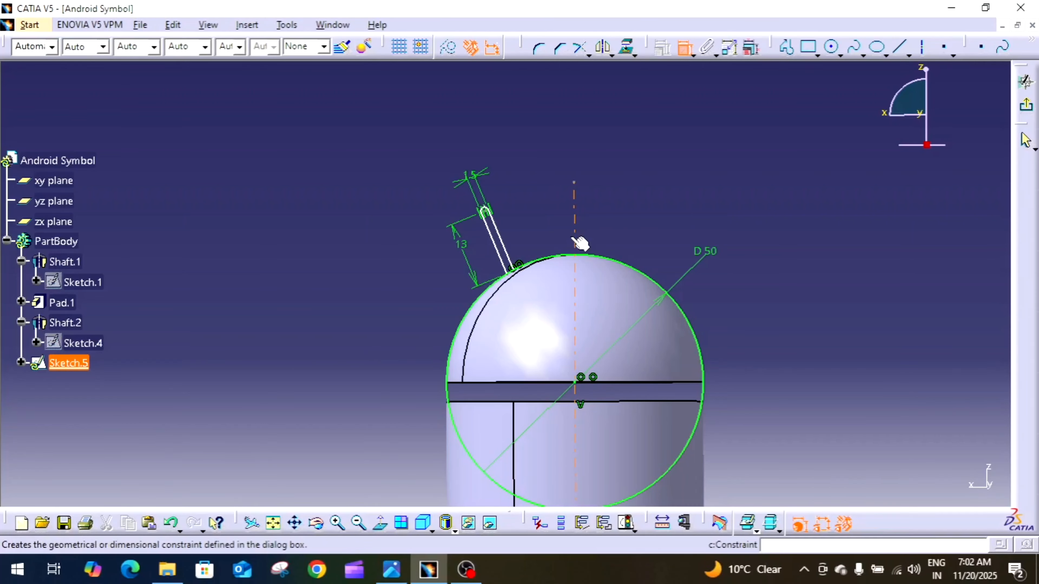
left_click(517, 269)
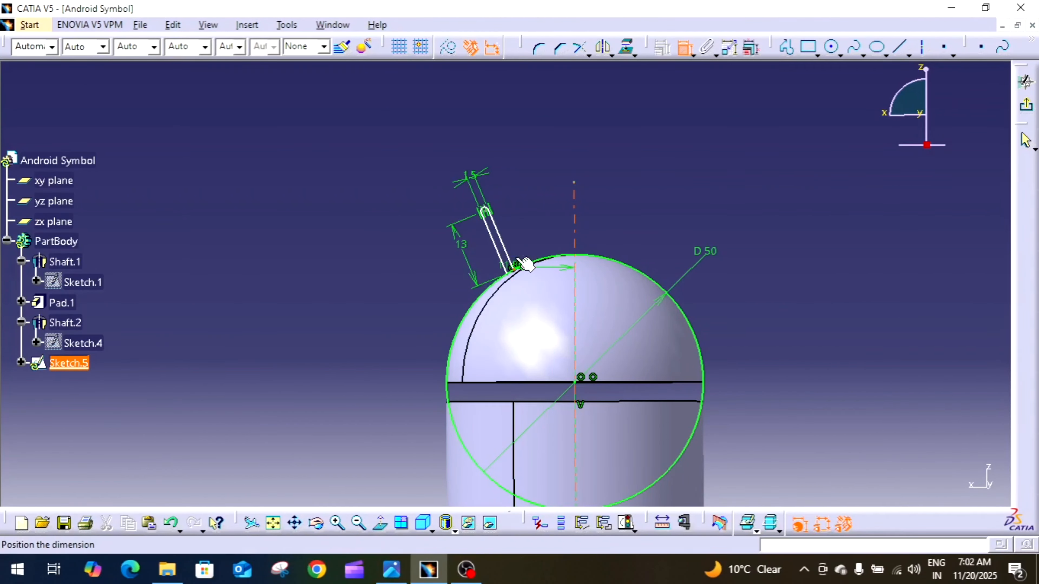
left_click(543, 186)
double_click(543, 186)
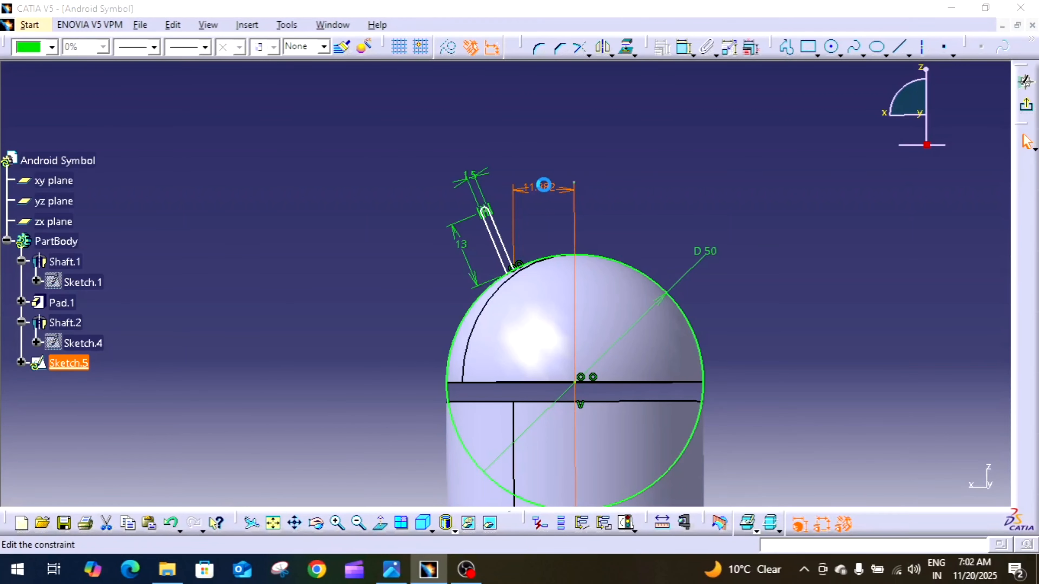
type("8")
key("Return")
left_click(704, 255)
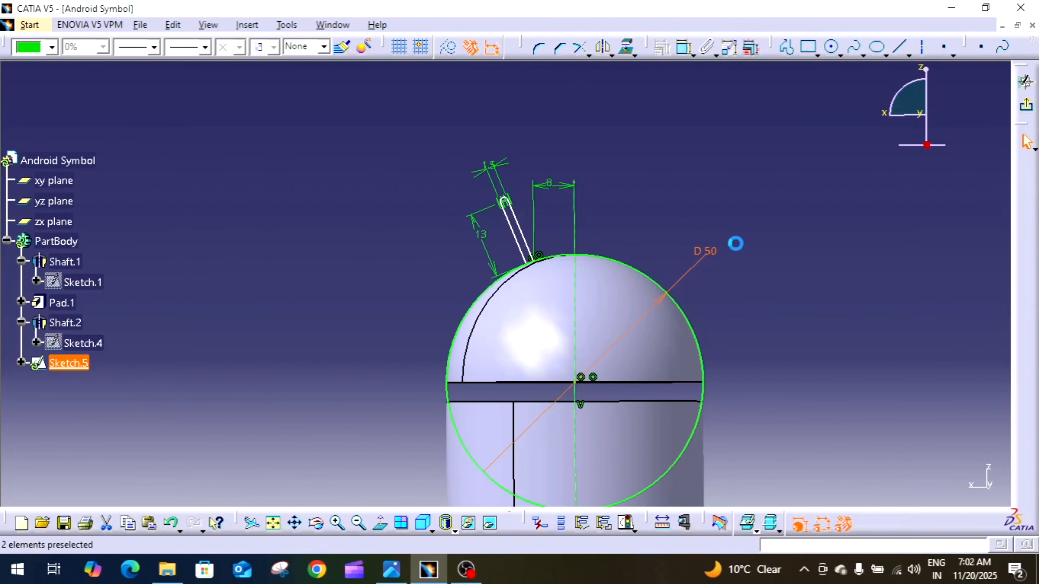
- Tilt the antenna profile slightly further away from the vertical axis
middle_click_drag(790, 281, 781, 178)
middle_click_drag(692, 165, 689, 256)
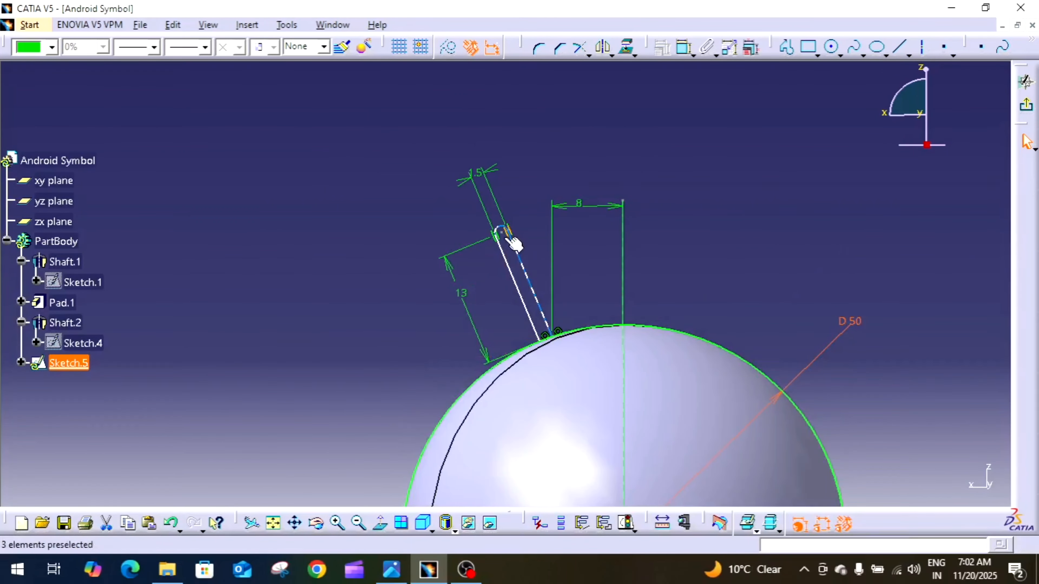
left_click_drag(504, 234, 513, 271)
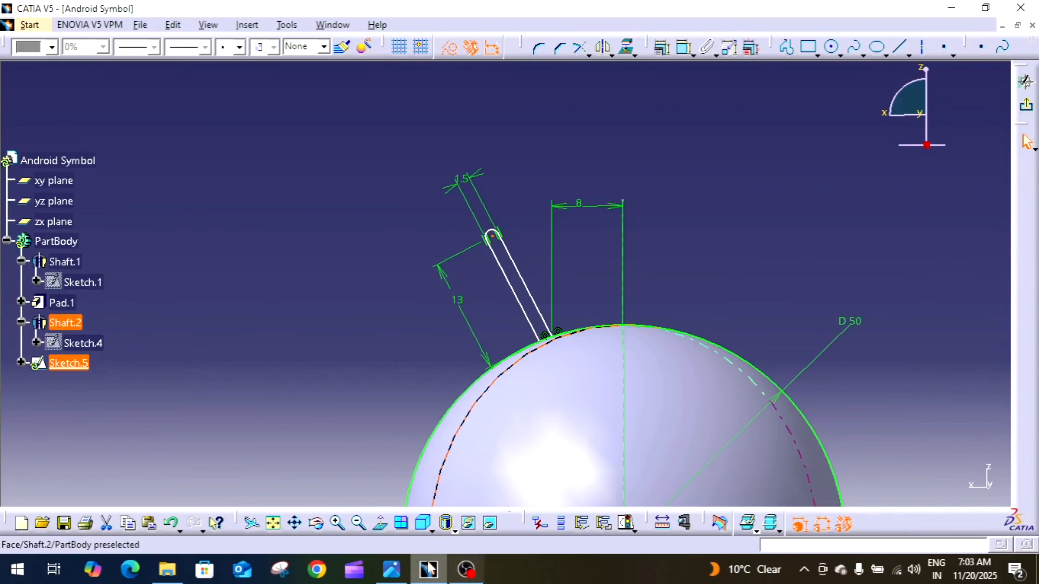
- Check the antenna's tilt in the reference drawing, and set the angle between the vertical axis and the antenna's right line to 30°
left_click(395, 576)
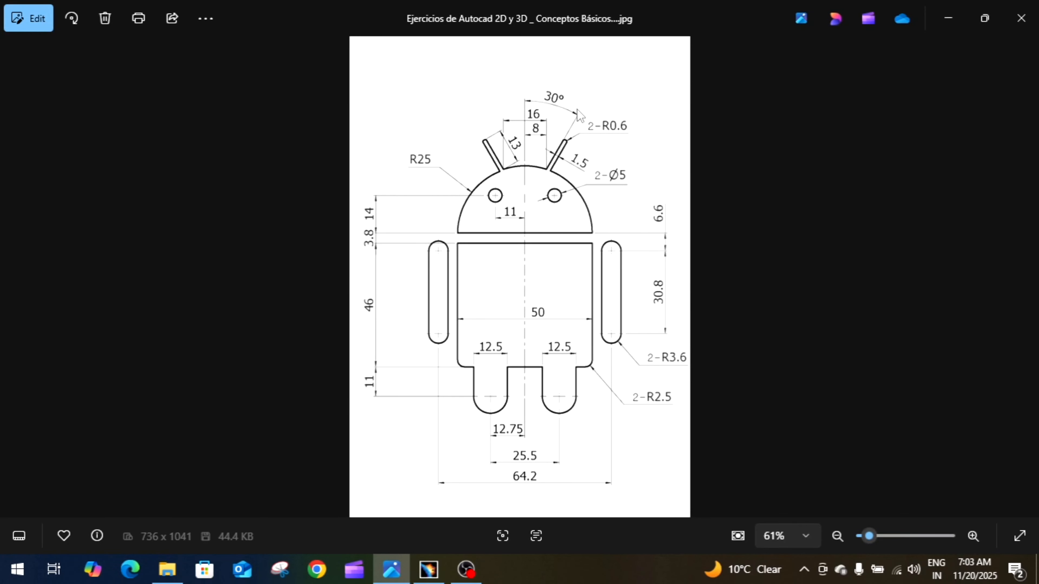
left_click(418, 575)
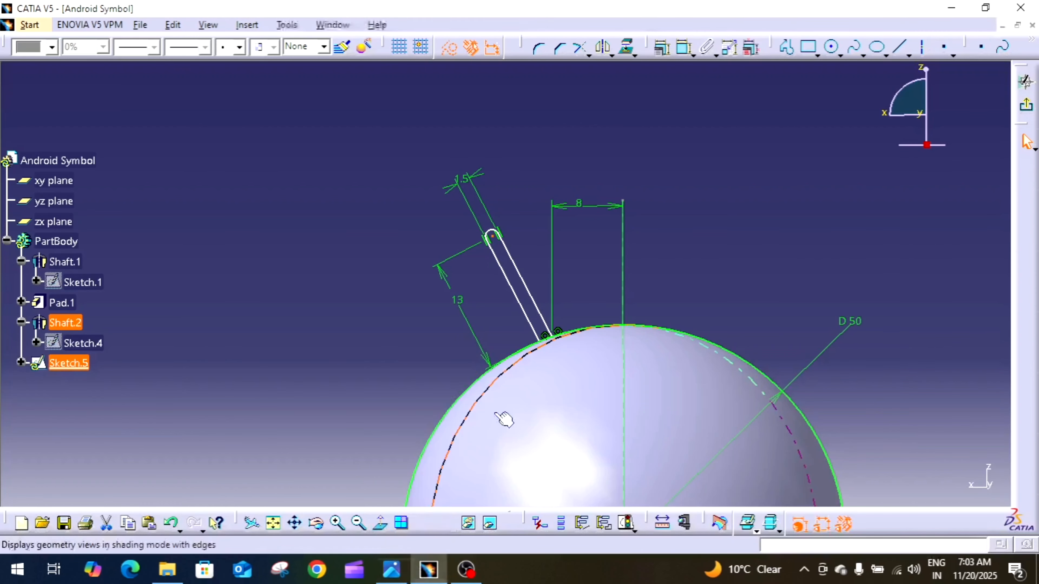
left_click(686, 56)
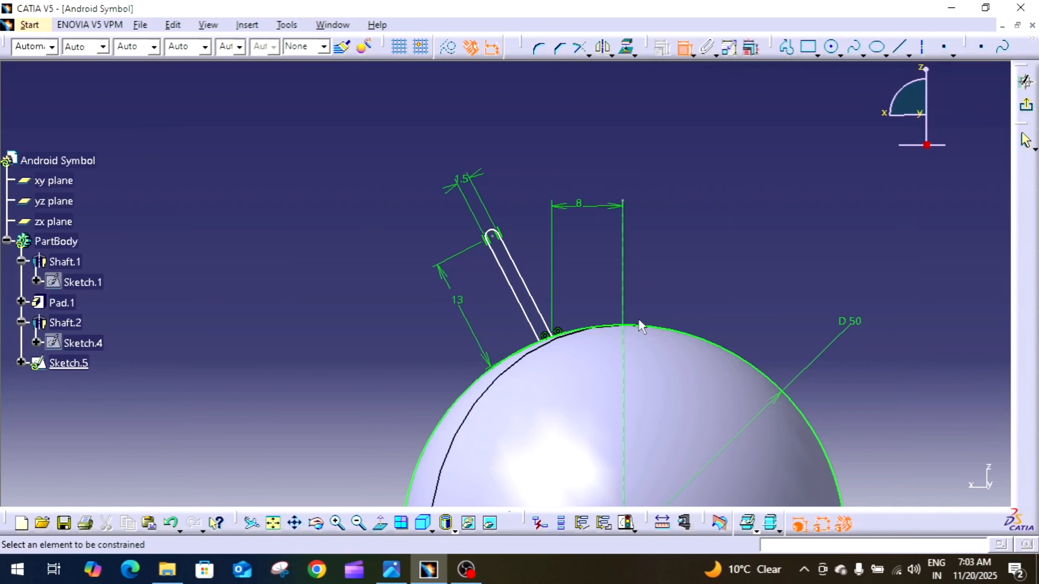
left_click(621, 350)
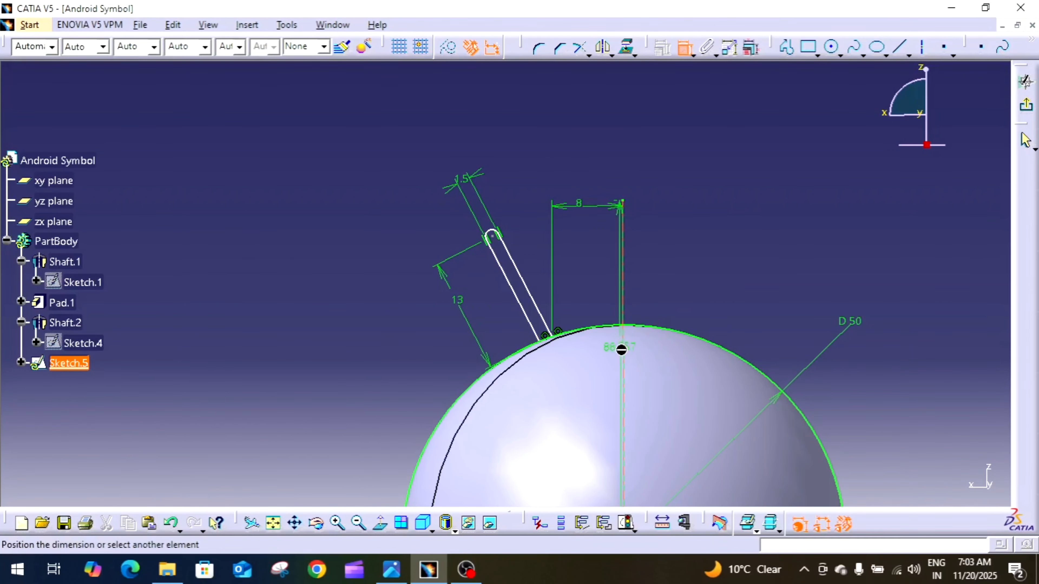
left_click(527, 295)
left_click(539, 177)
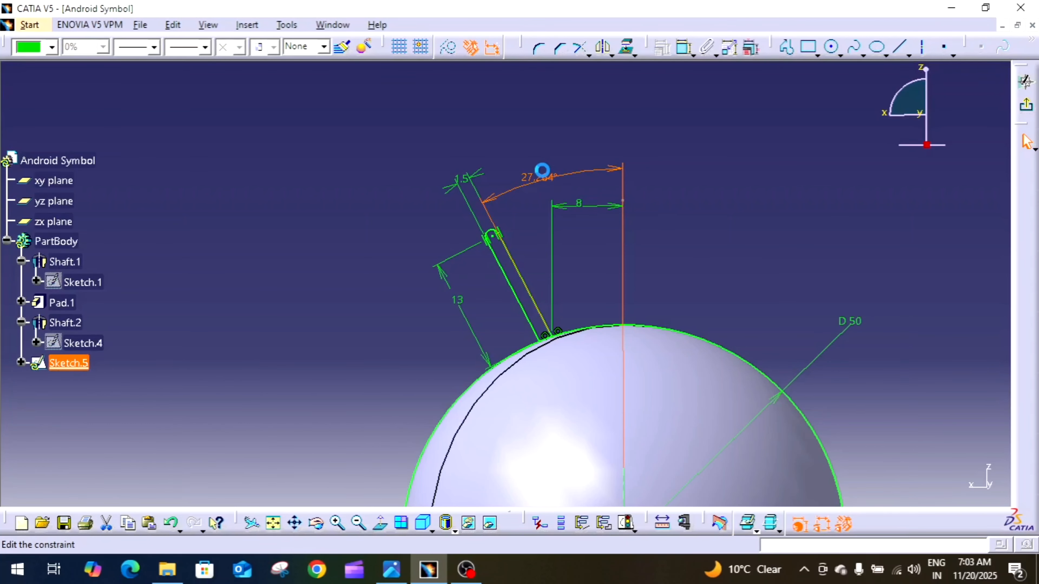
double_click(544, 177)
key("Return")
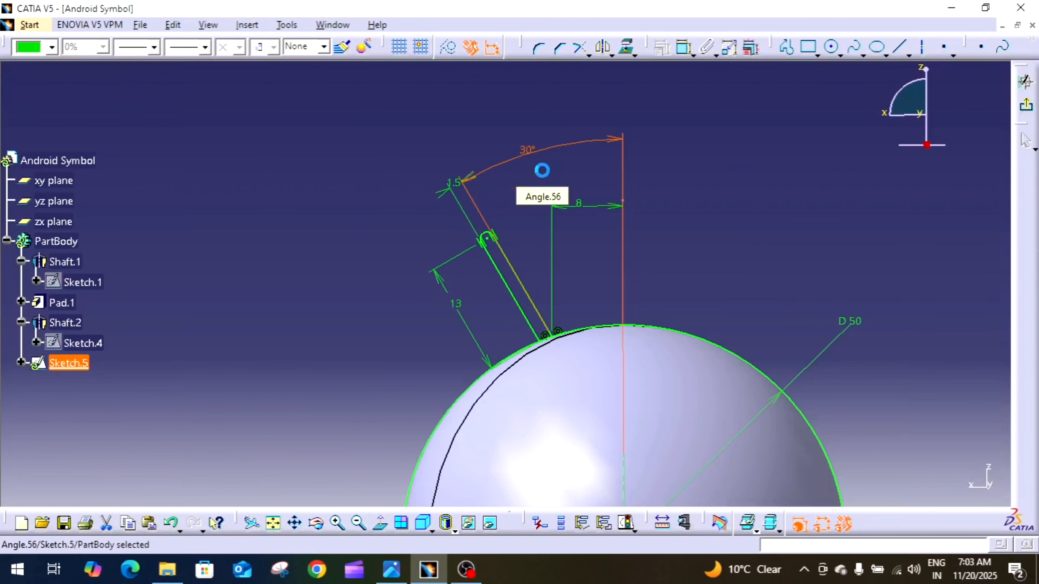
left_click(557, 168)
middle_click_drag(557, 167, 614, 219)
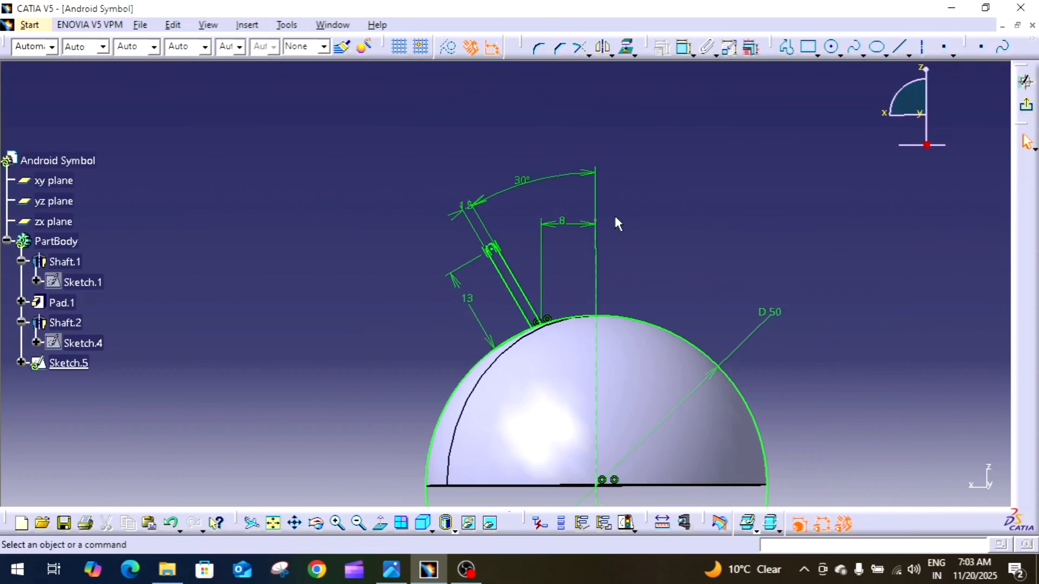
- Quick Trim the 50 mm circle so that only the short arc closing the antenna's base between its two lines remains
middle_click_drag(679, 151, 682, 83)
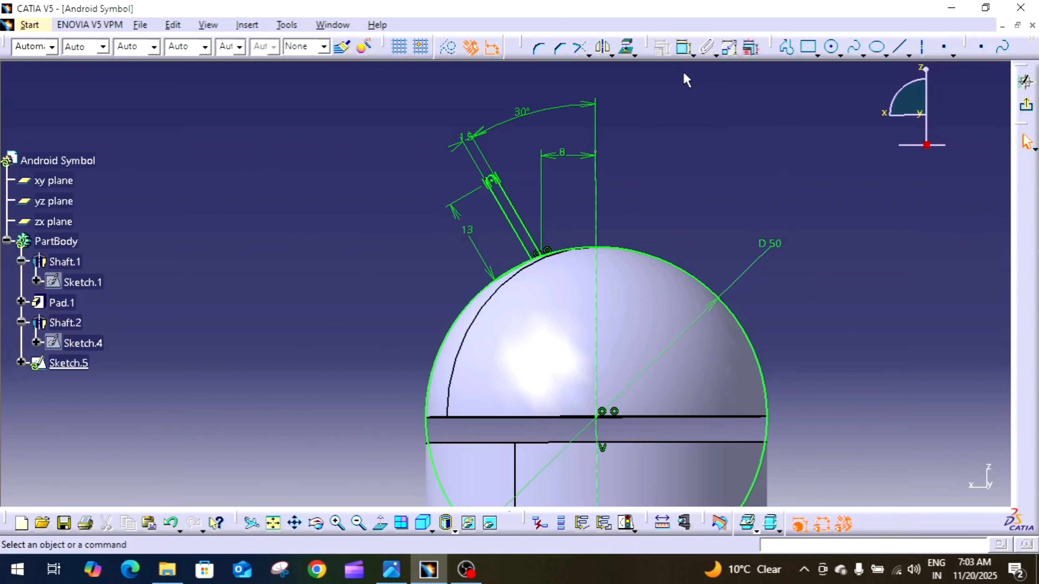
left_click(589, 55)
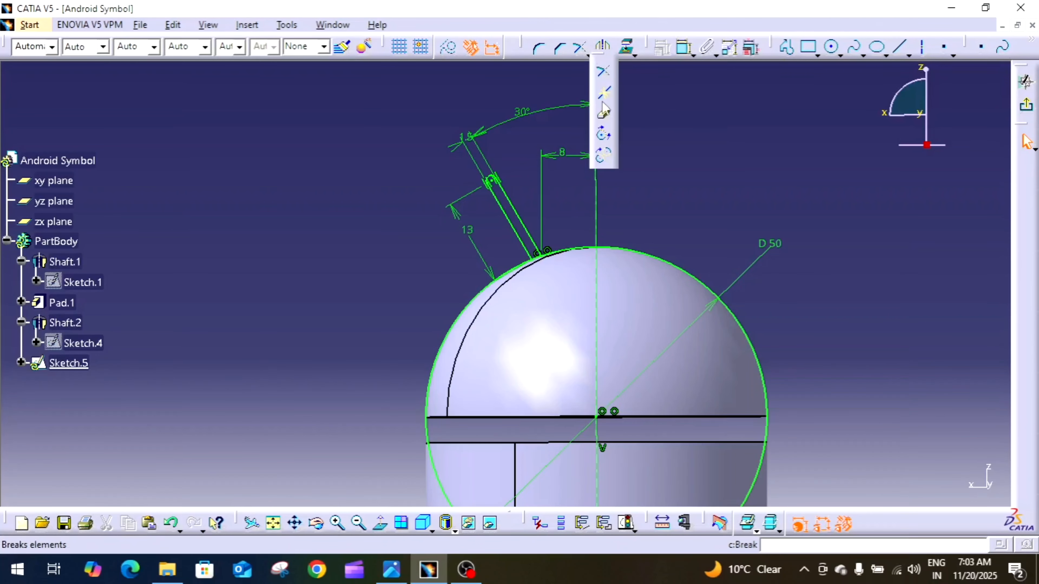
left_click(604, 117)
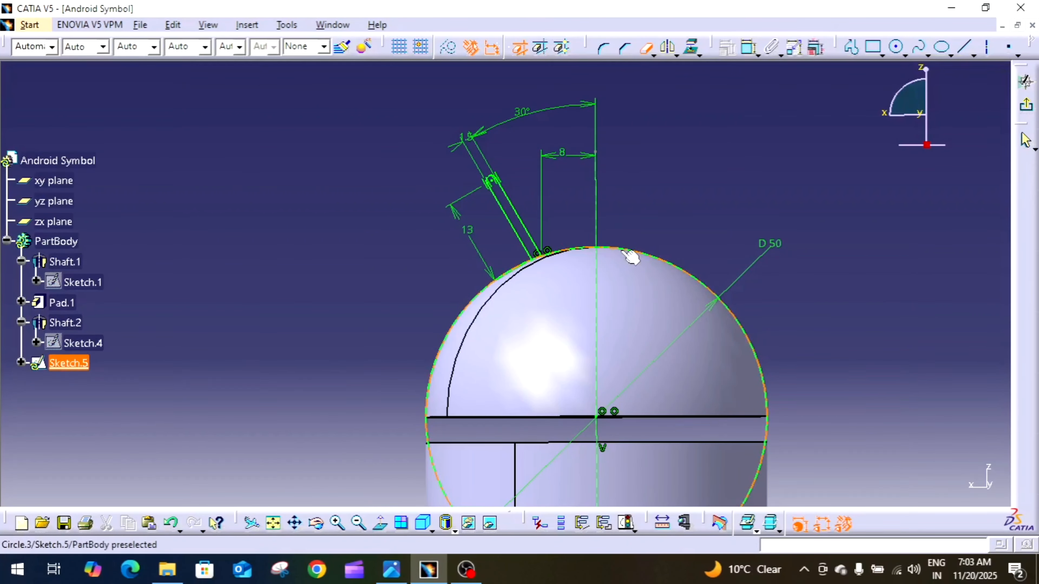
left_click(612, 255)
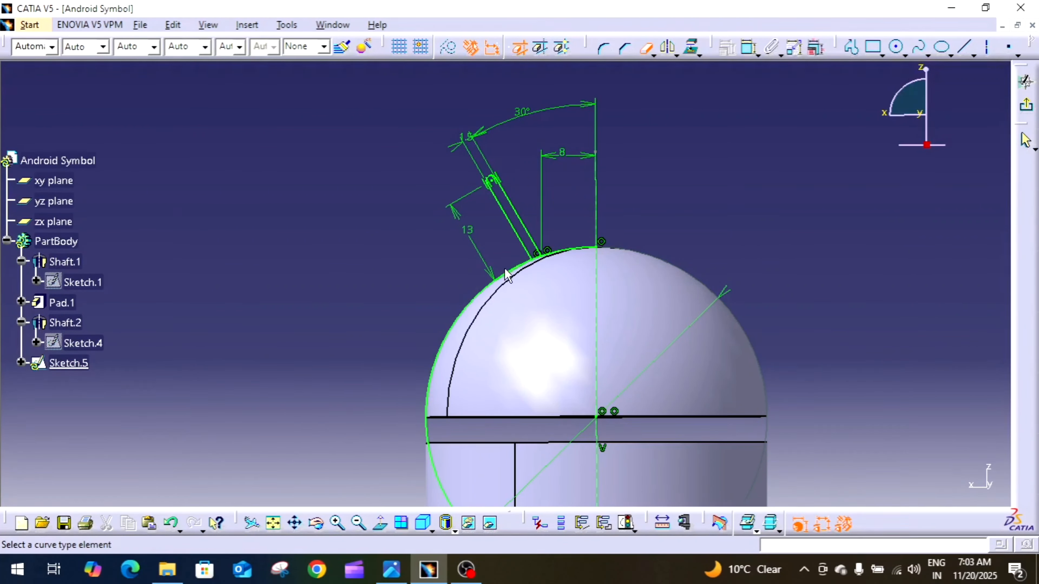
left_click(526, 265)
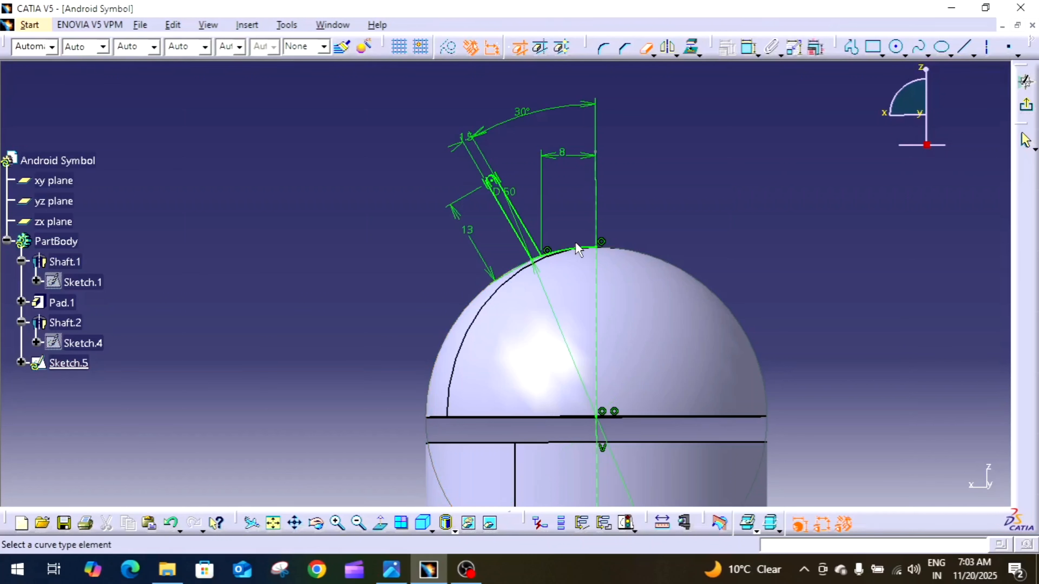
left_click(584, 250)
middle_click_drag(663, 218, 664, 224)
left_click(647, 50)
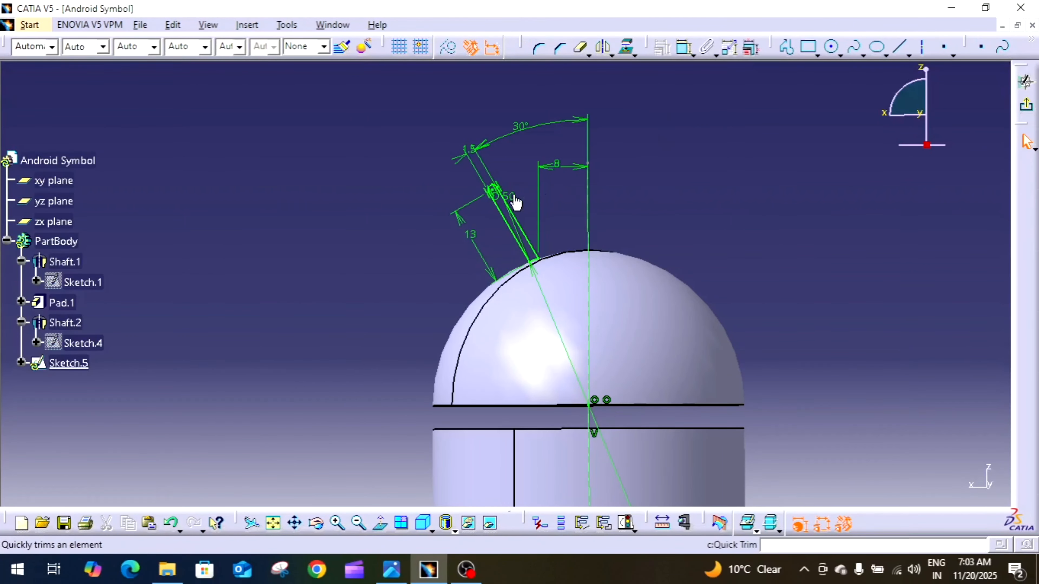
- Mirror the closed antenna profile across the vertical axis and exit the sketch
left_click_drag(556, 278, 557, 278)
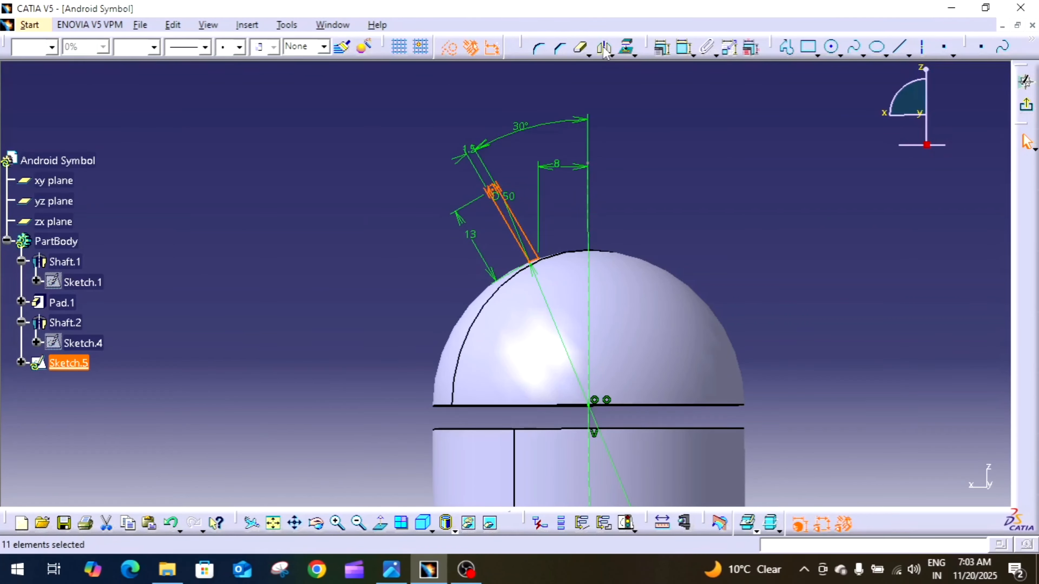
left_click(660, 181)
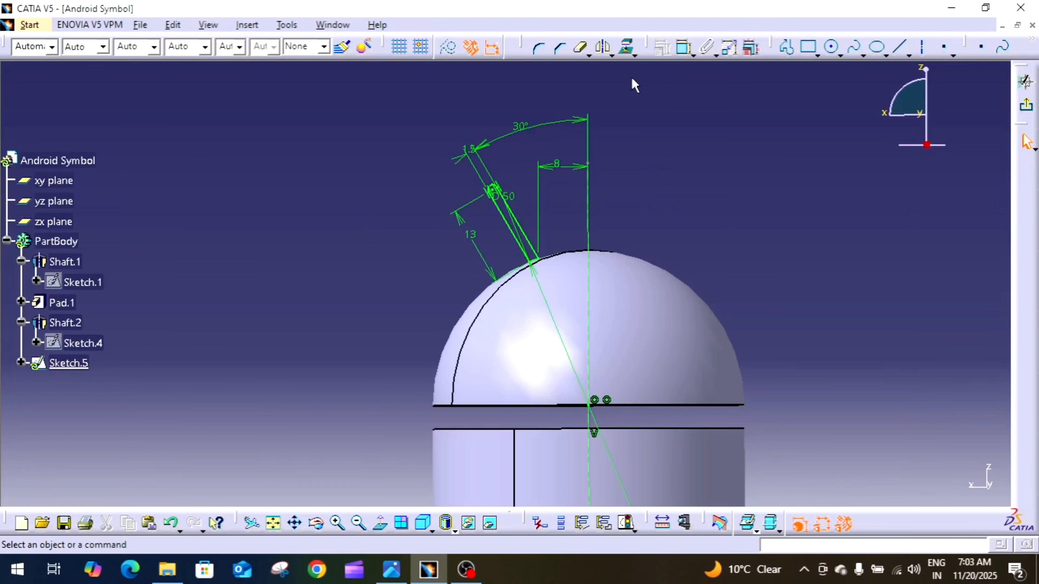
left_click_drag(483, 188, 556, 266)
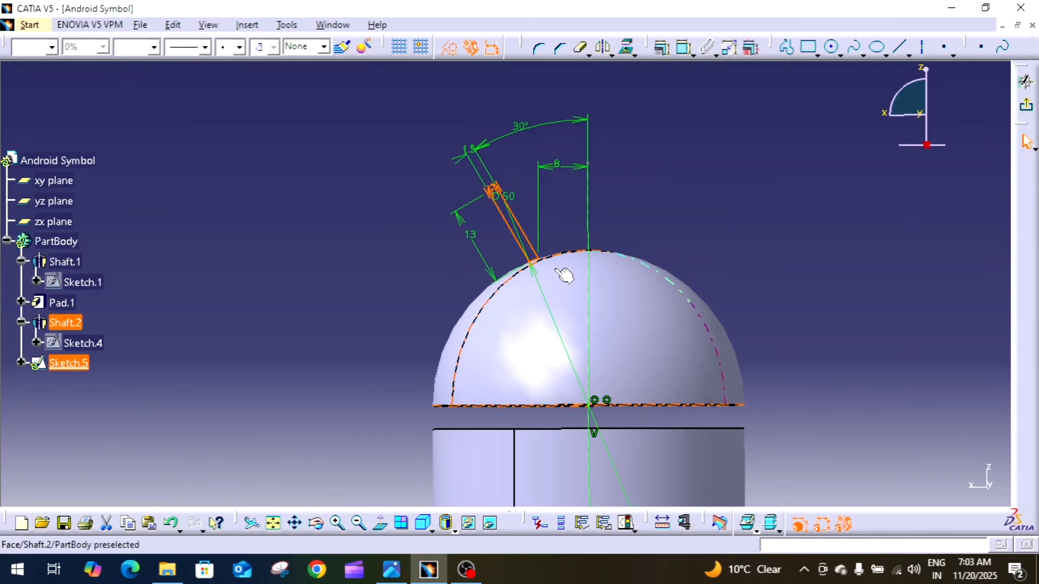
left_click(603, 51)
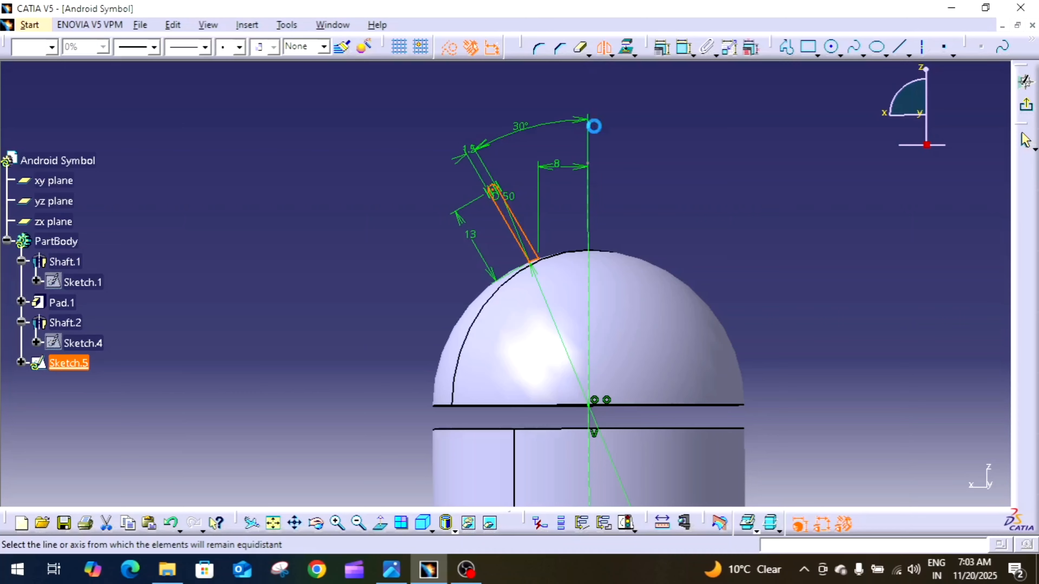
left_click(589, 364)
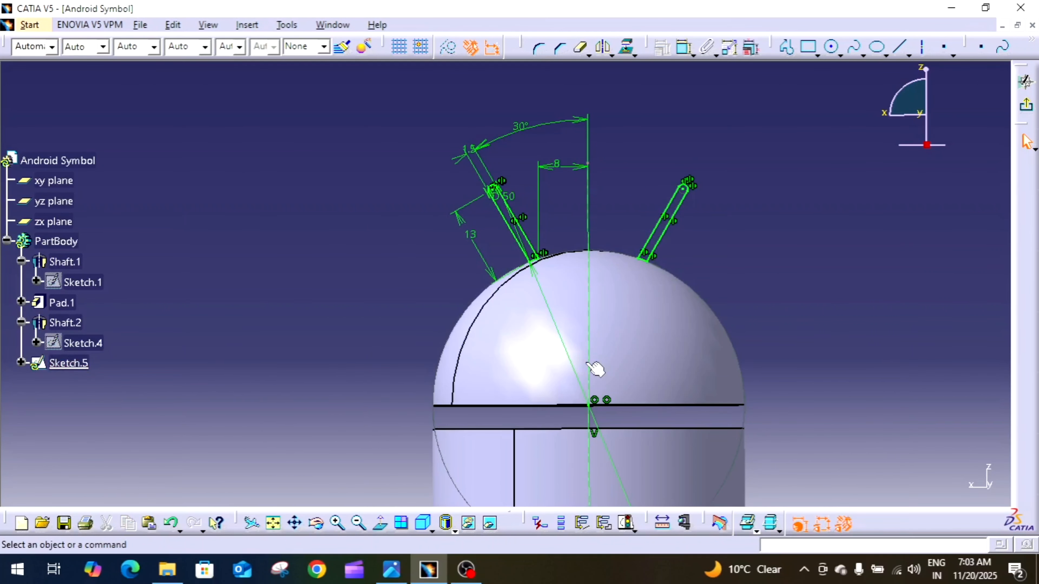
middle_click_drag(726, 272, 760, 286)
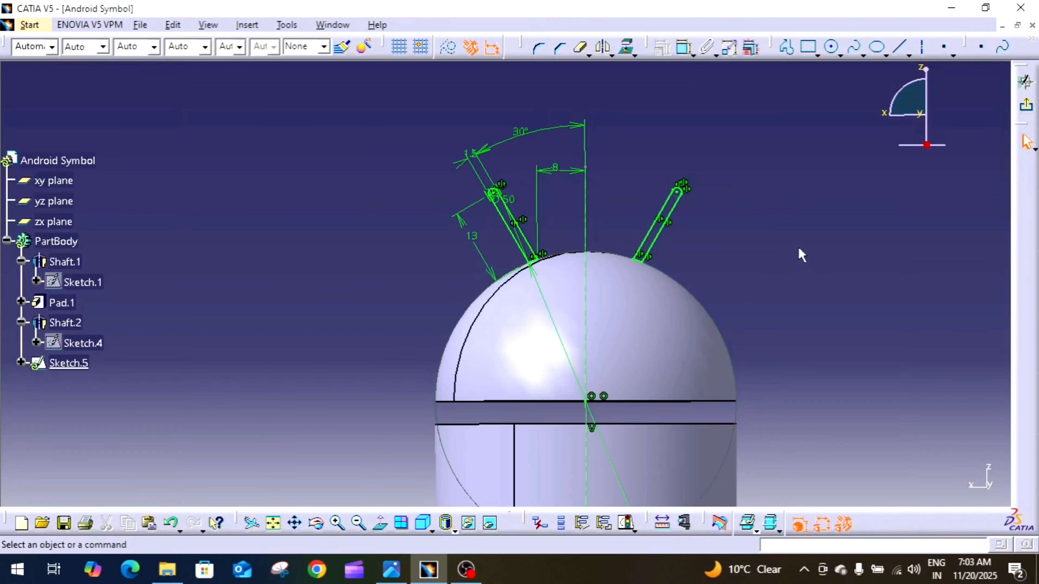
left_click(1027, 109)
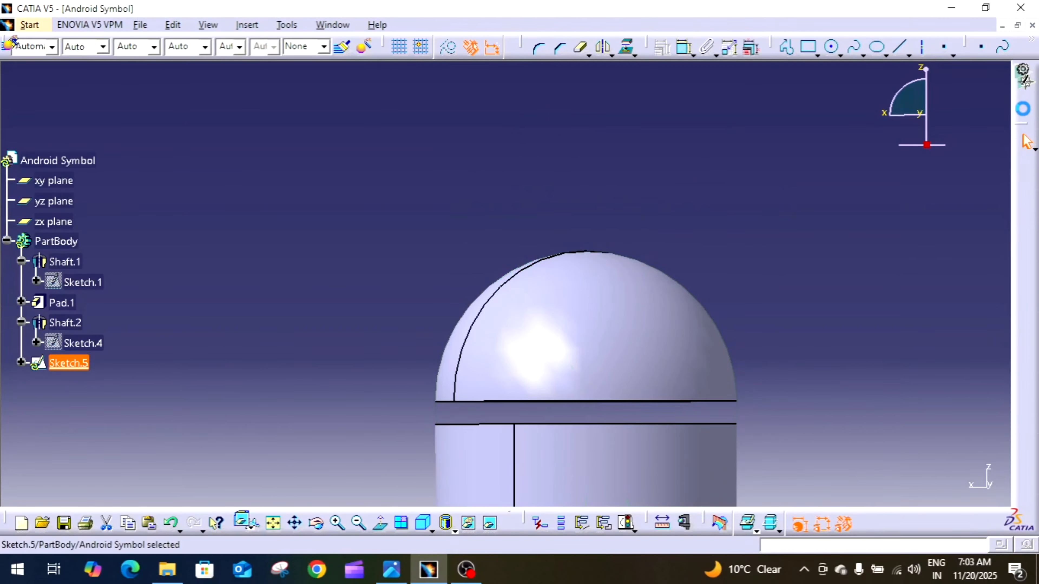
- Pad the mirrored antenna sketch with a length of 2 mm and mirrored extent
mouse_move(750, 181)
middle_mouse_down()
mouse_move(741, 204)
mouse_move(567, 301)
mouse_move(540, 299)
mouse_move(698, 179)
mouse_move(612, 160)
middle_mouse_up()
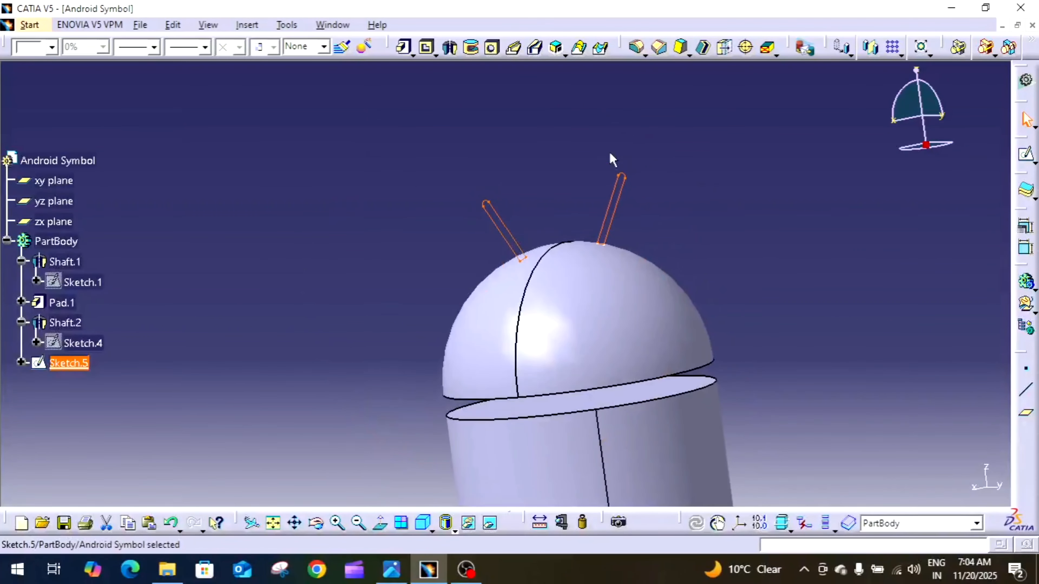
left_click(403, 47)
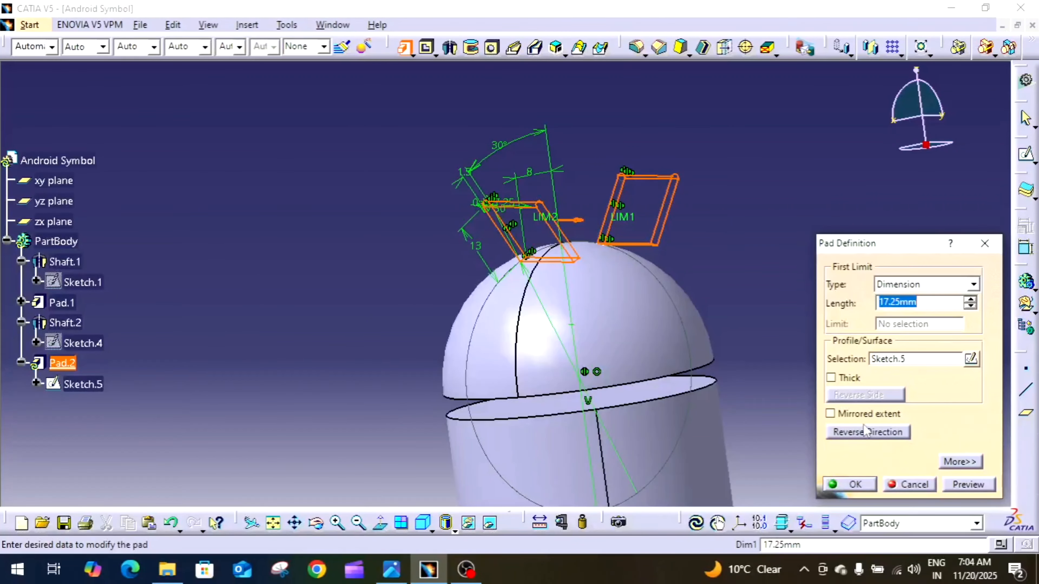
left_click(857, 412)
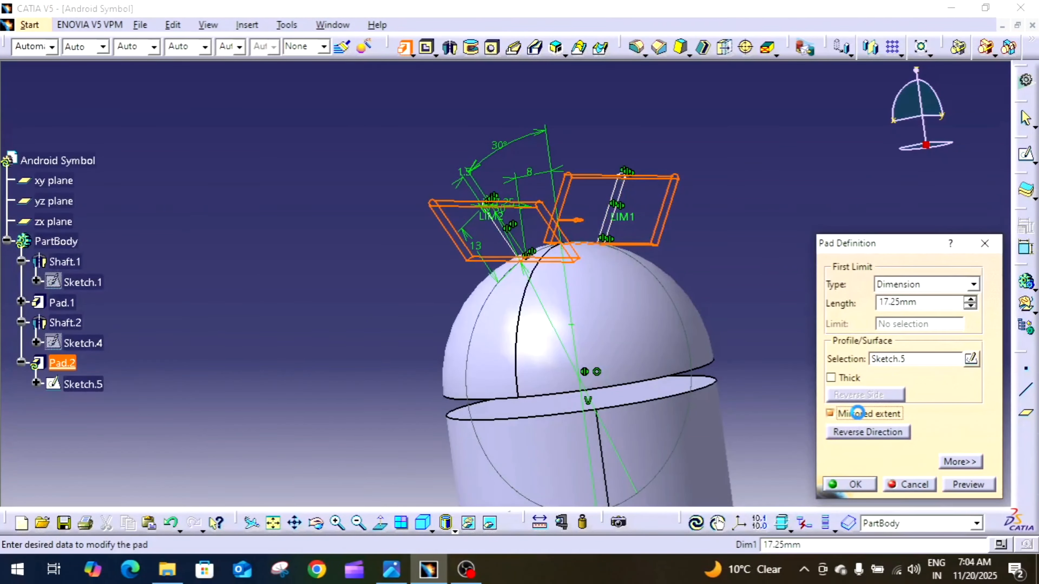
left_click(947, 301)
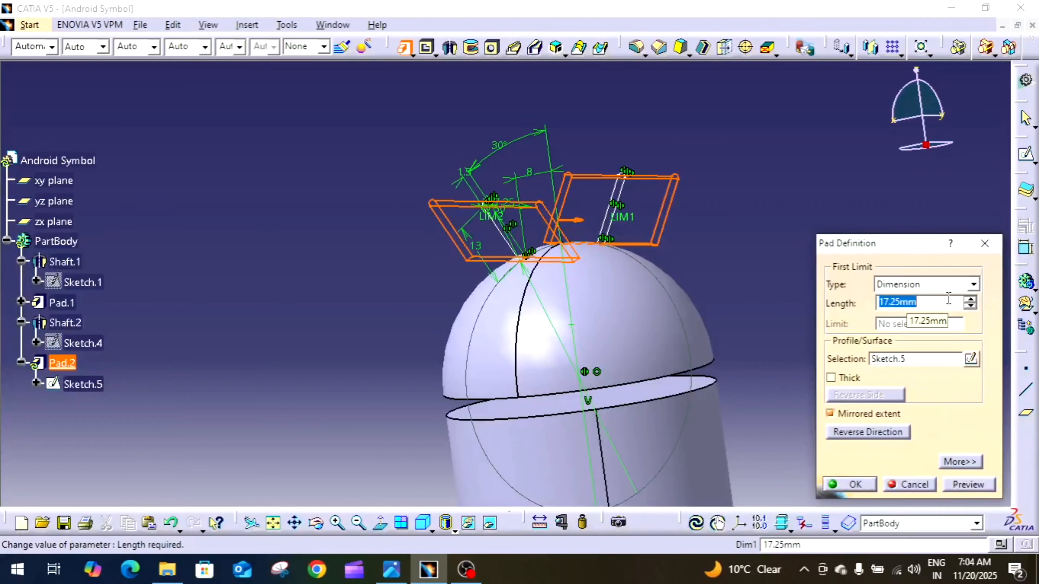
type("2")
key("Return")
left_click(944, 296)
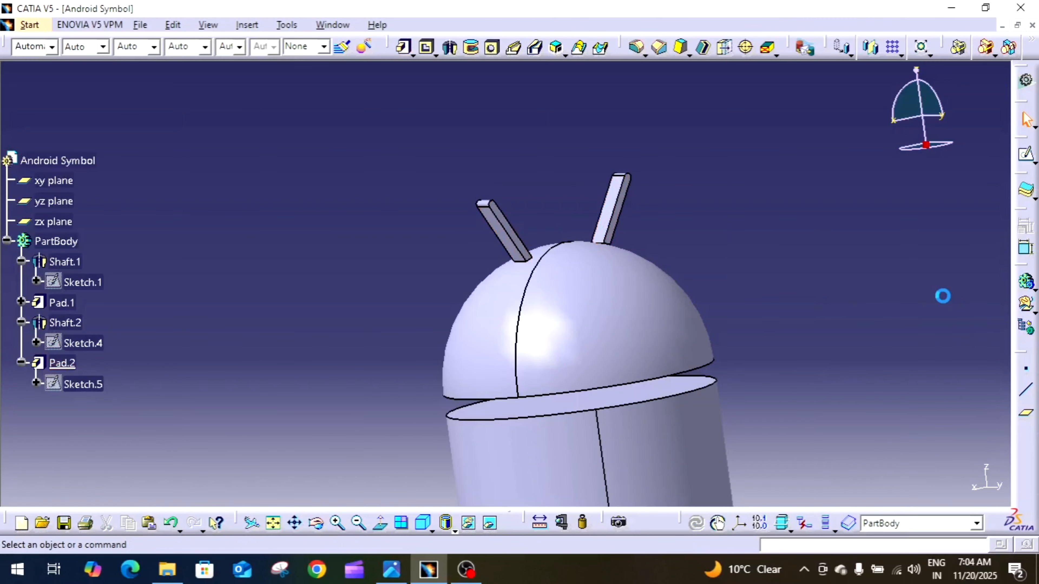
- Inspect the model, check the arms in the reference drawing, and start a sketch on the zx plane
middle_click_drag(944, 297, 899, 385)
middle_click_drag(687, 302, 491, 220)
middle_click_drag(606, 247, 555, 265)
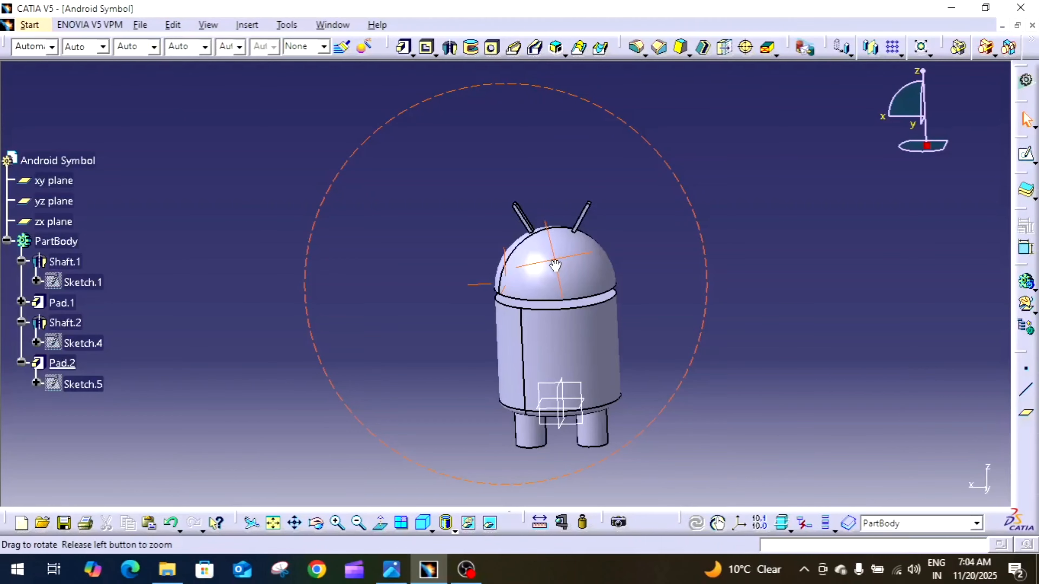
middle_click_drag(447, 408, 547, 399)
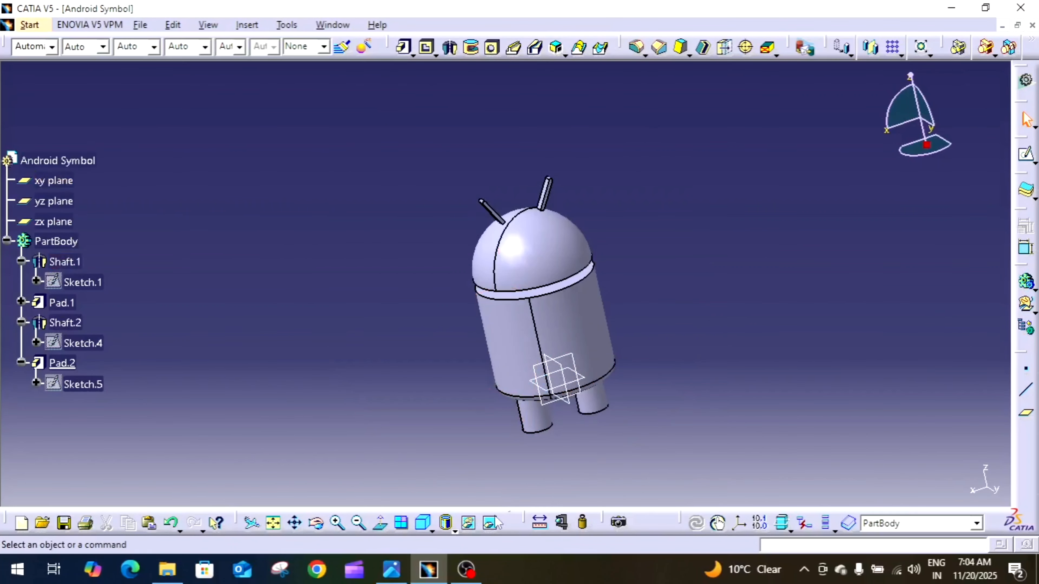
left_click(391, 569)
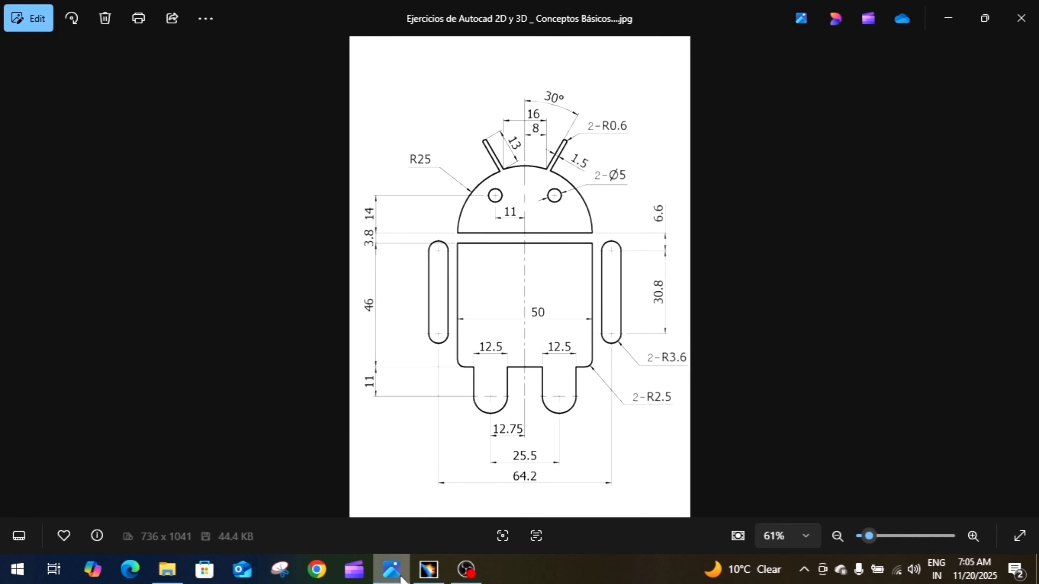
left_click(428, 570)
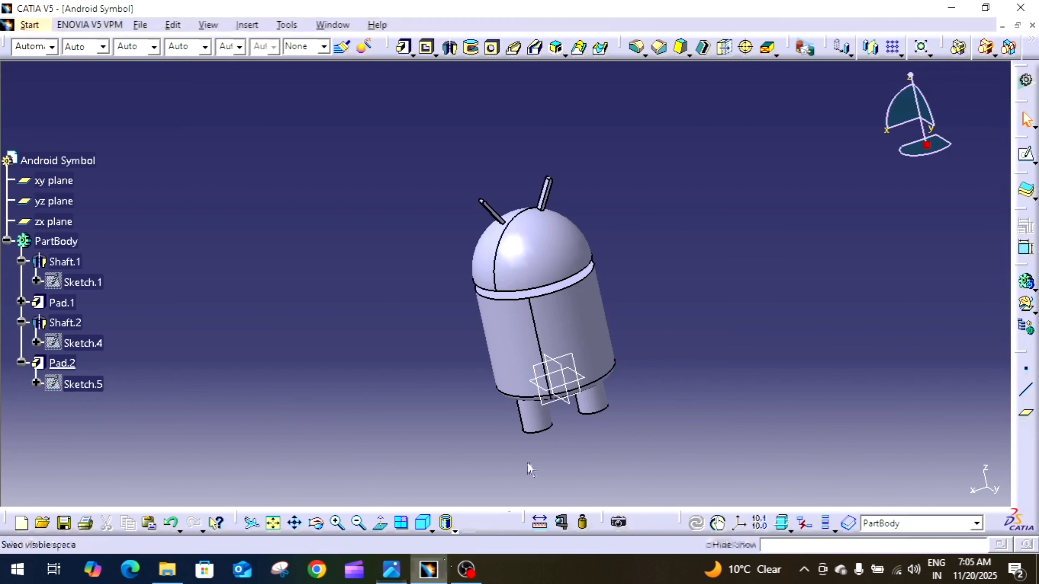
left_click(572, 362)
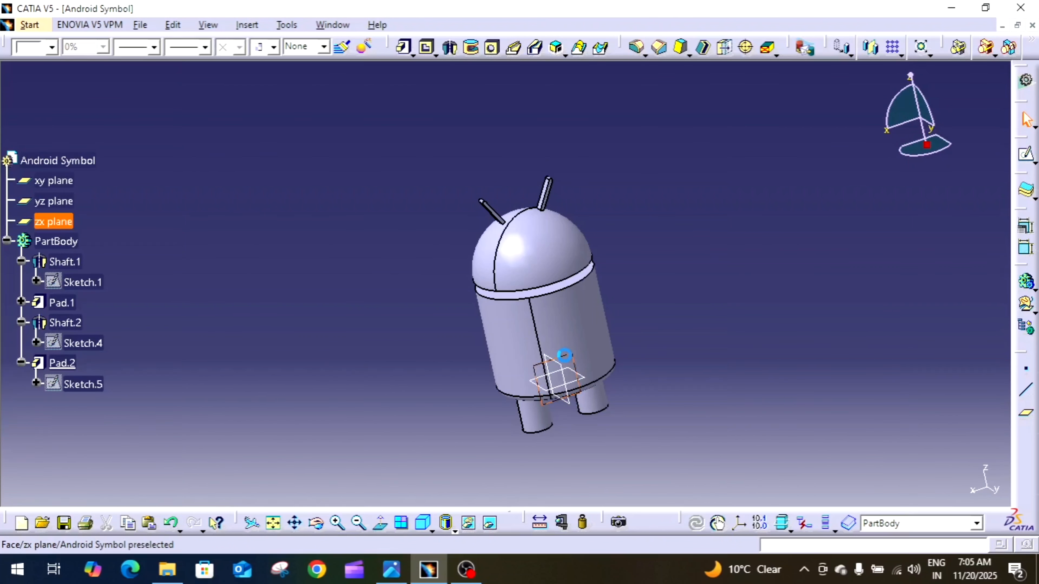
left_click(1027, 158)
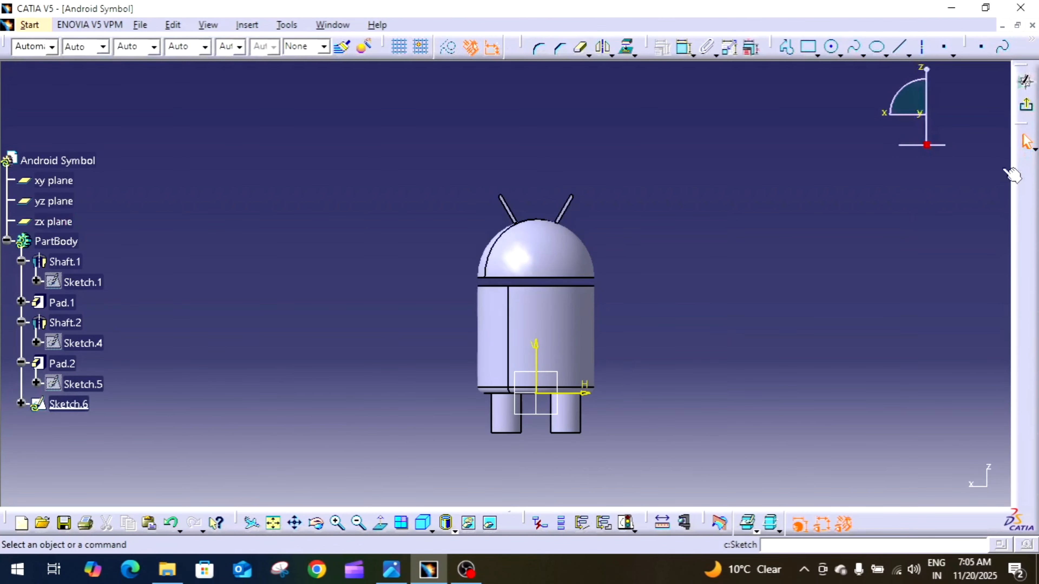
- Sketch a vertical elongated hole beside the body for the arm, with a radius of about 4.2 mm, about 37.7 mm from the vertical axis
left_click(816, 54)
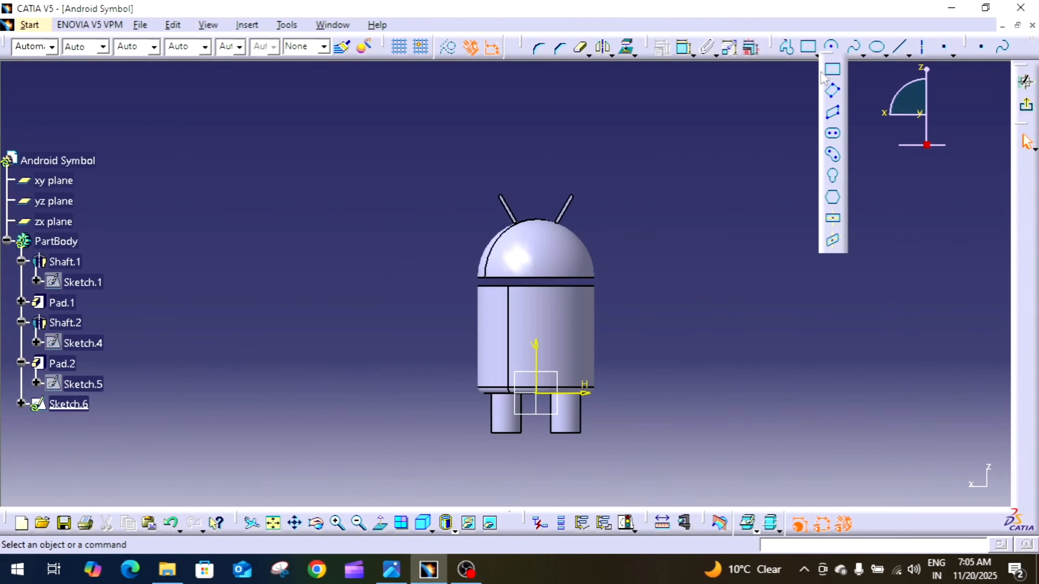
left_click(833, 136)
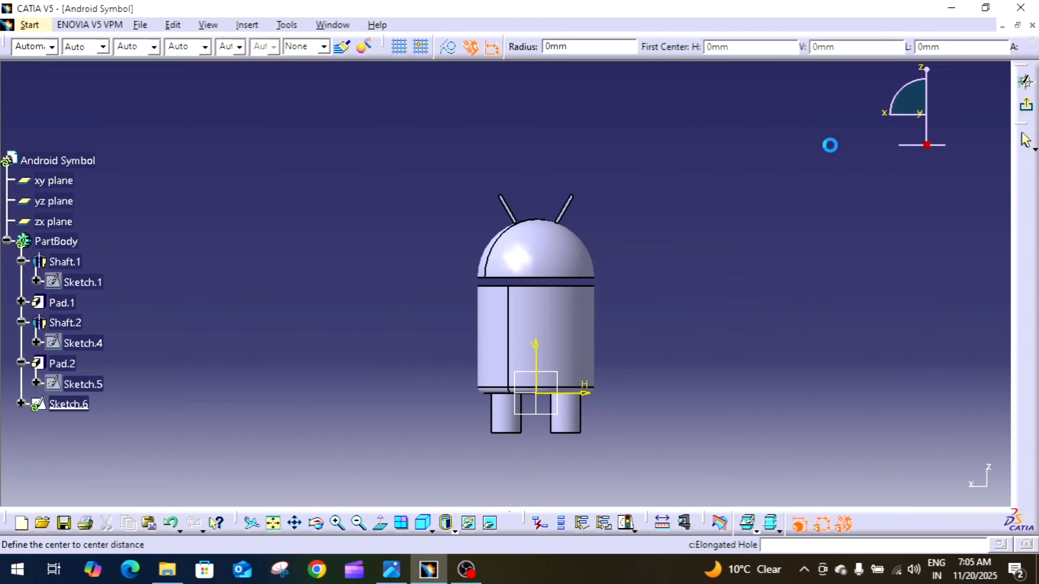
left_click(623, 286)
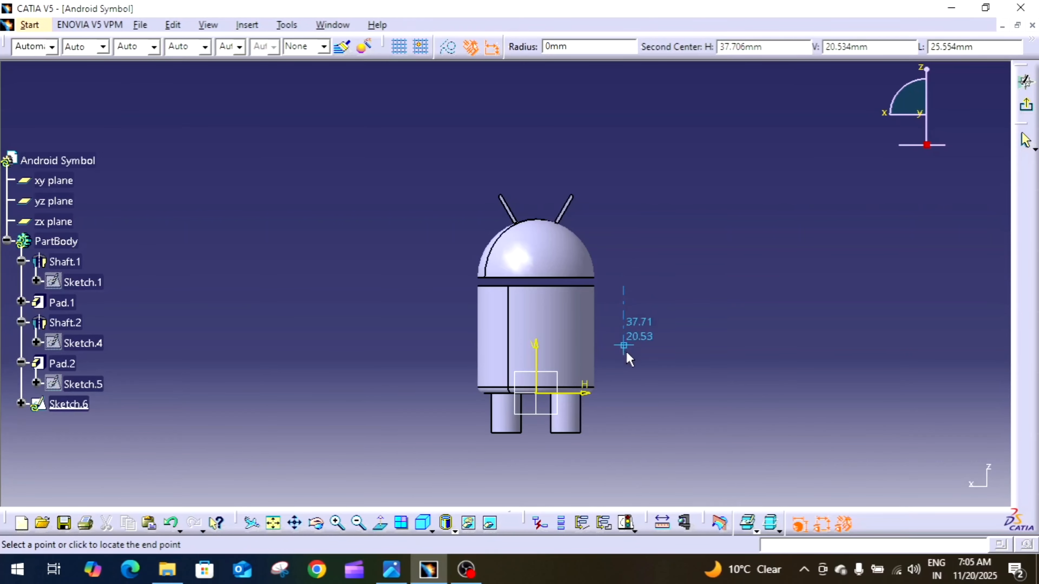
left_click(624, 375)
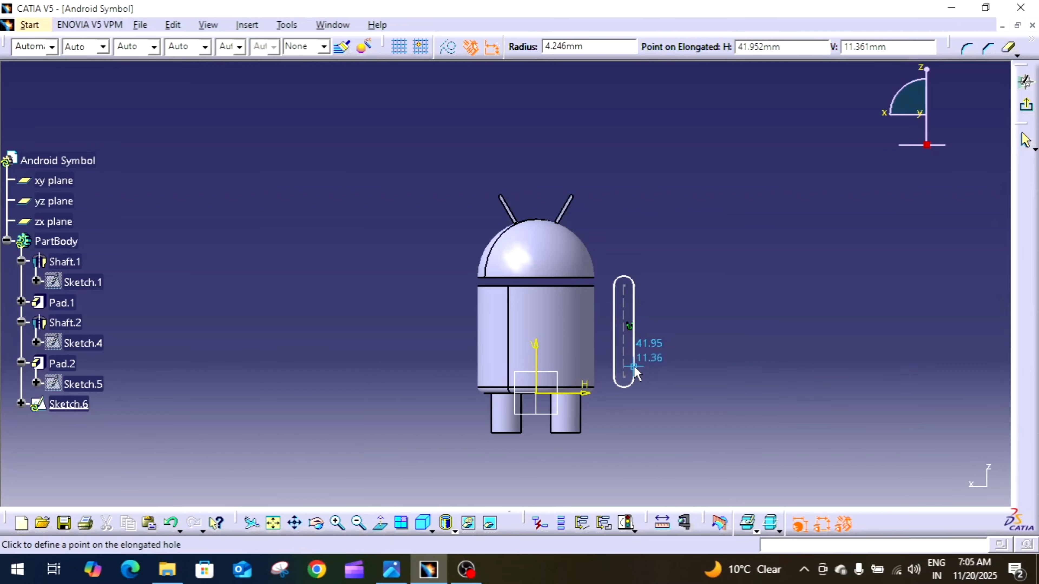
left_click(635, 373)
- Check the arm radius in the reference drawing and set the arm slot's radius to 3.6 mm
mouse_move(737, 332)
middle_mouse_down("ctrl")
mouse_move(771, 261)
mouse_move(716, 234)
mouse_move(672, 235)
mouse_move(676, 389)
middle_mouse_up("ctrl")
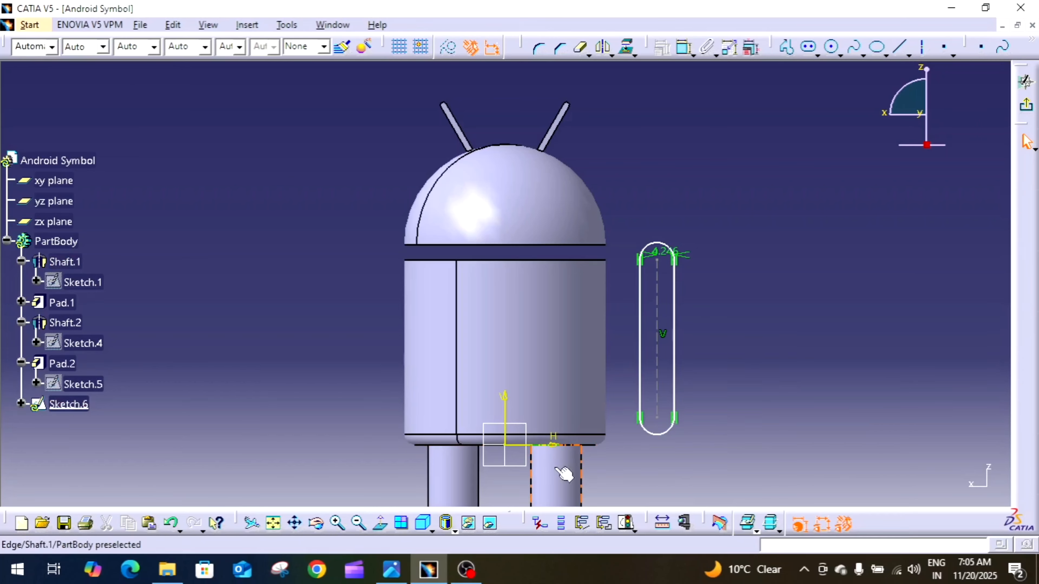
left_click(393, 575)
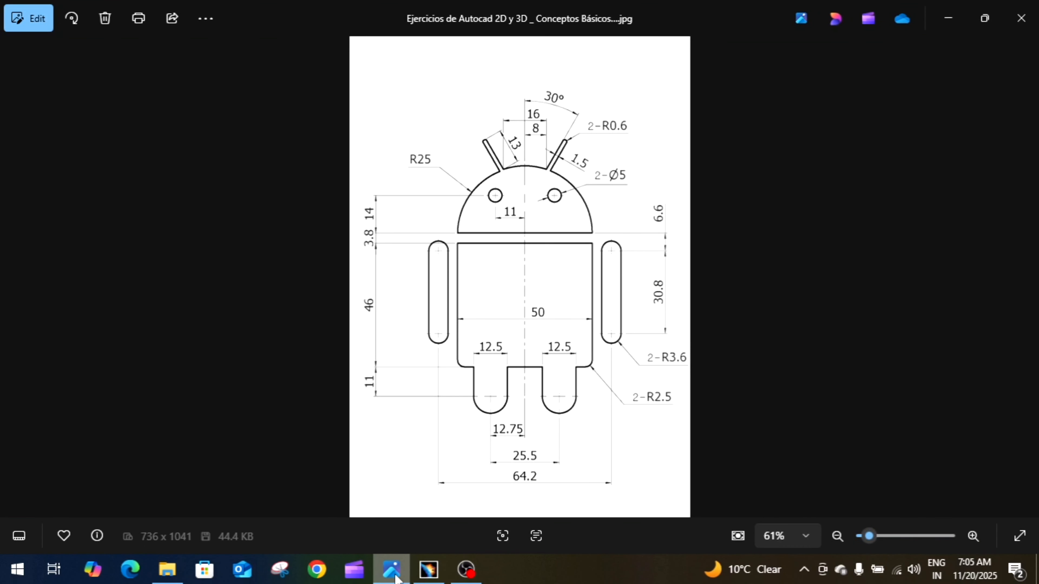
left_click(394, 575)
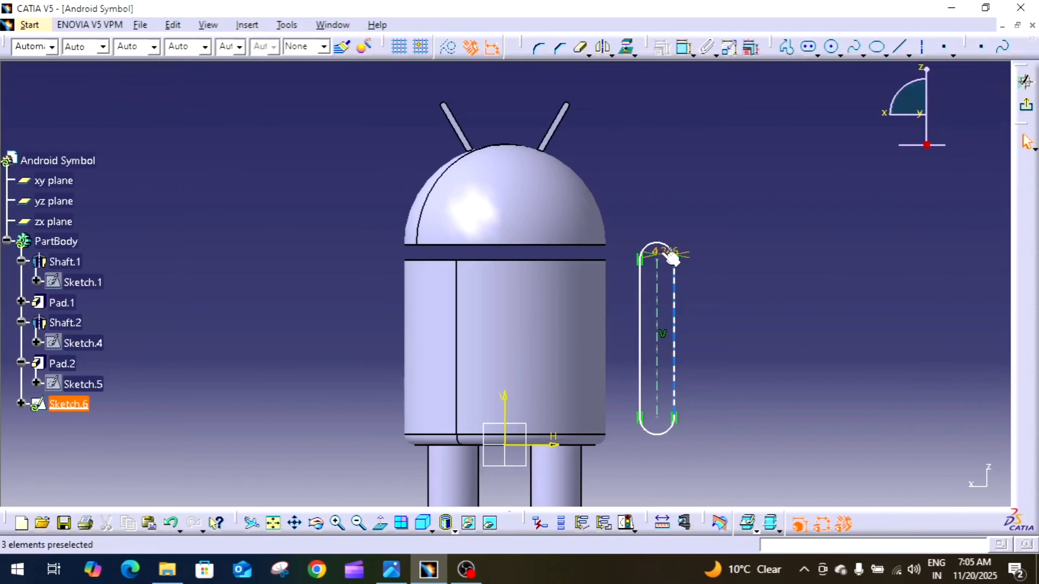
left_click(671, 257)
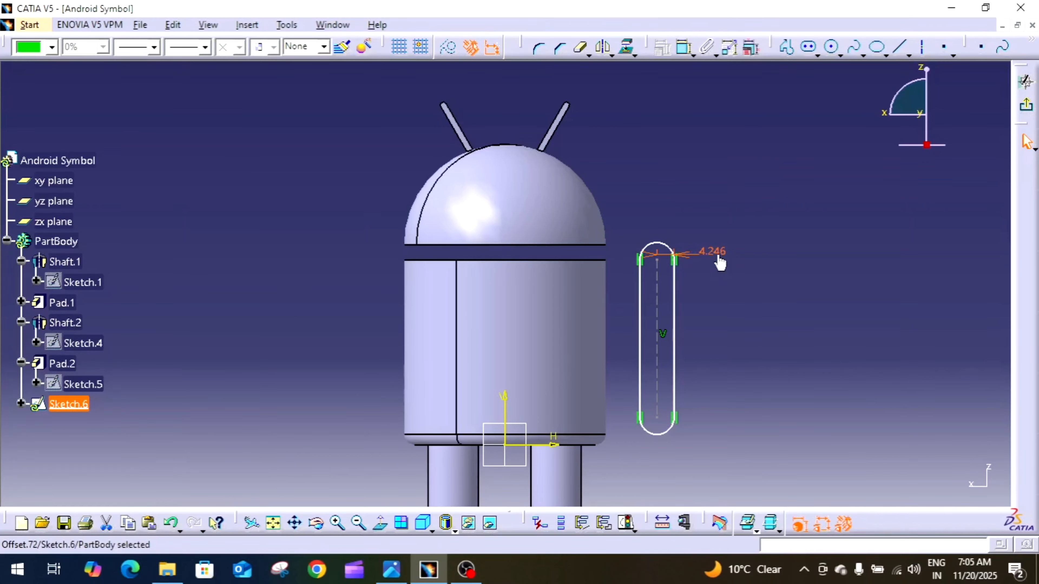
double_click(713, 252)
type("3.6")
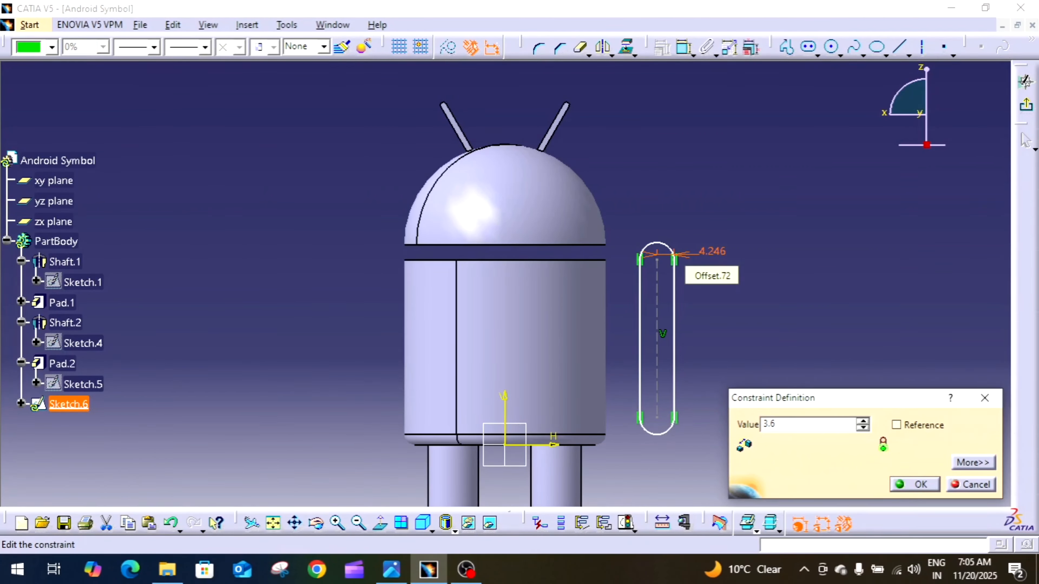
key("Return")
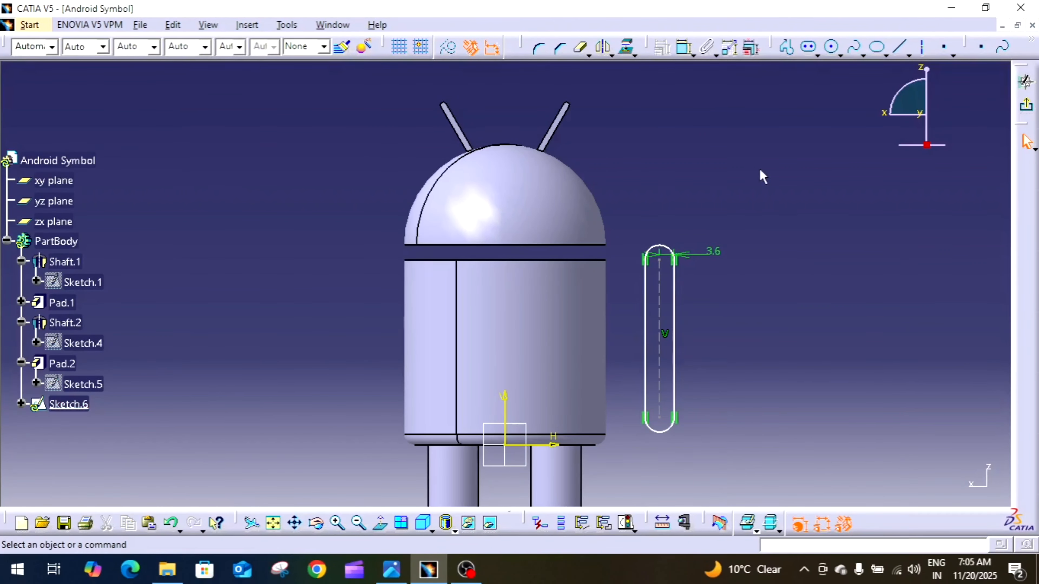
- Constrain the vertical distance between the head's flat lower edge and the arm slot's upper centre to 6.6 mm
left_click(683, 48)
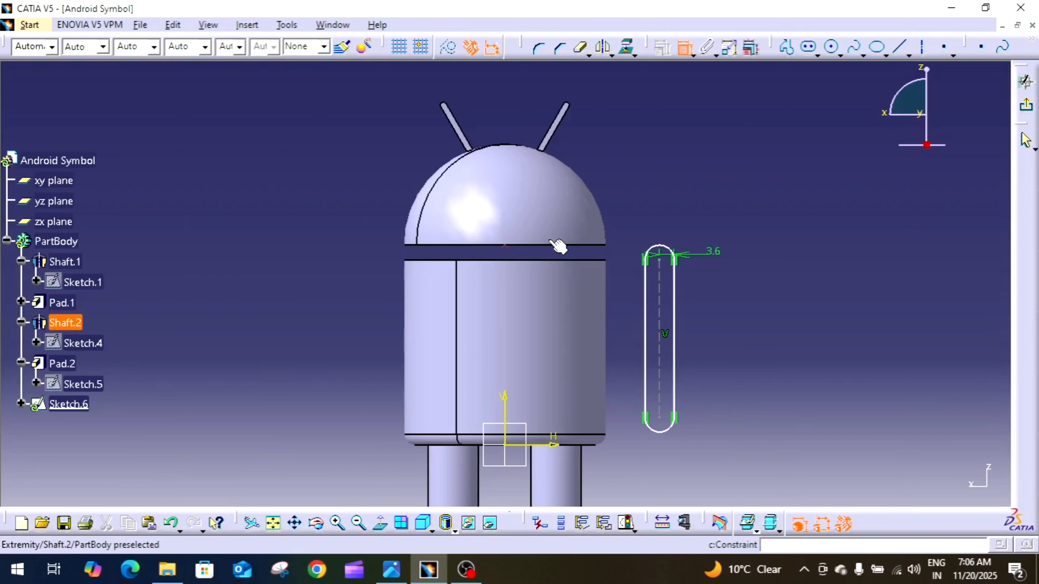
left_click(579, 245)
left_click(670, 264)
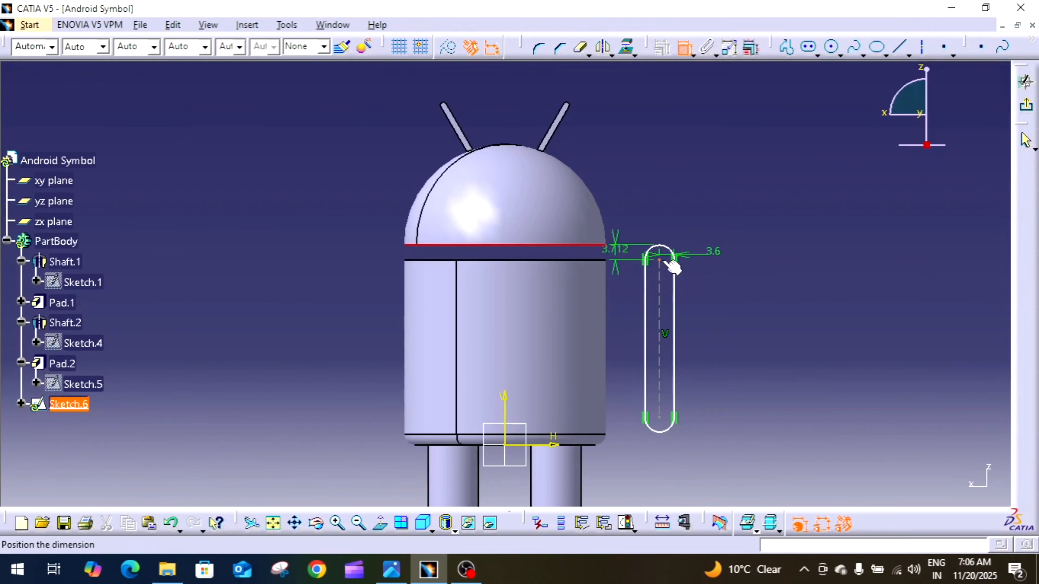
left_click(771, 269)
double_click(767, 267)
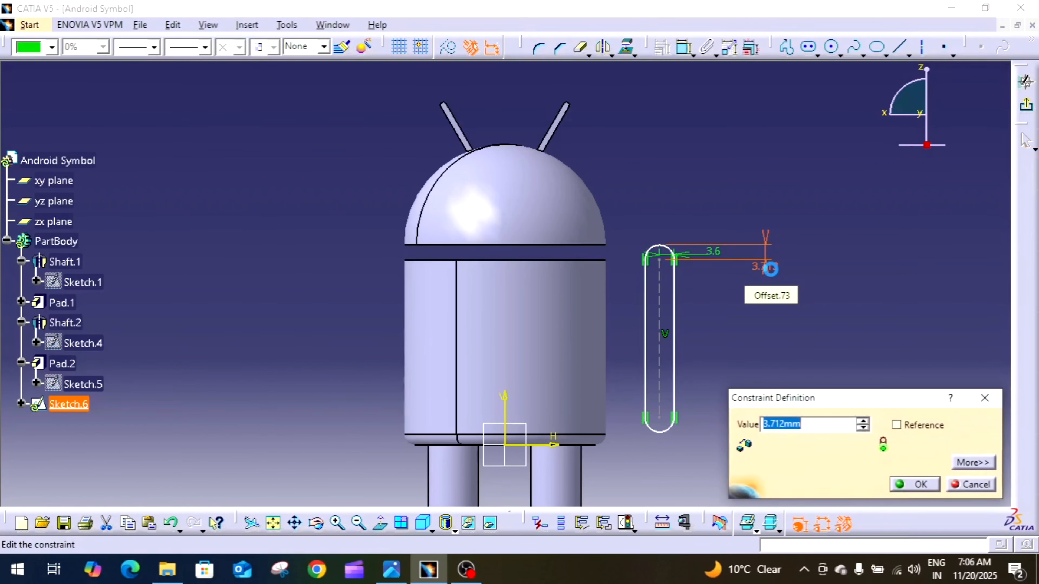
type("6.")
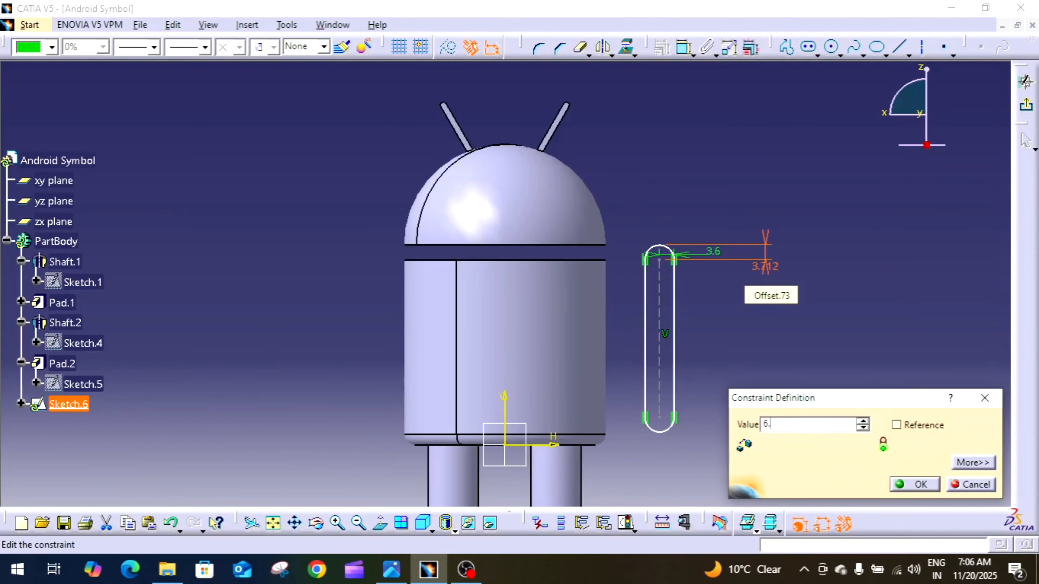
type("6")
key("Return")
left_click(853, 292)
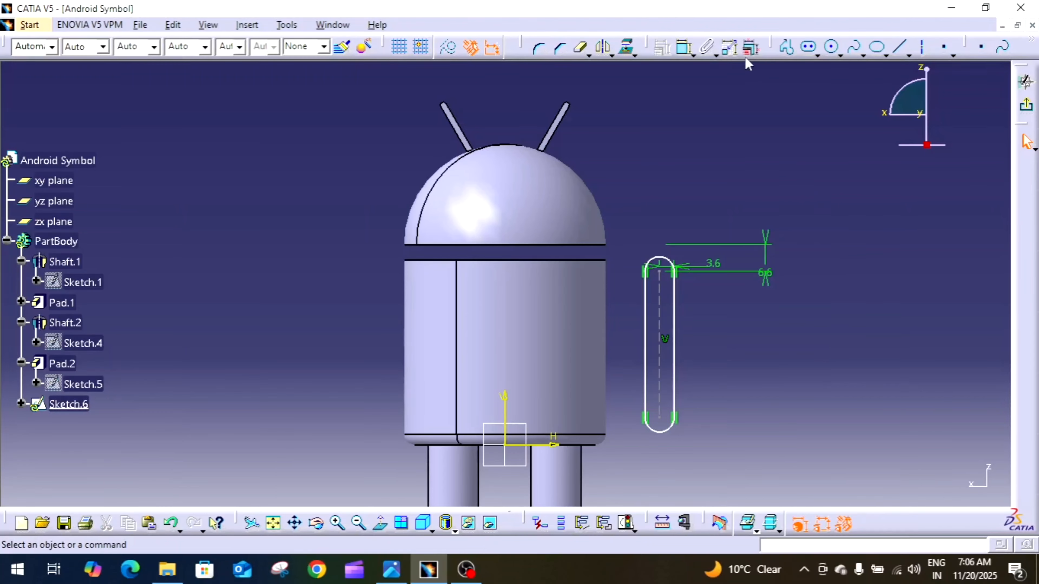
- Dimension the arm slot's centre line, check its length in the reference drawing, and set it to 30.8 mm
left_click(684, 48)
left_click(660, 311)
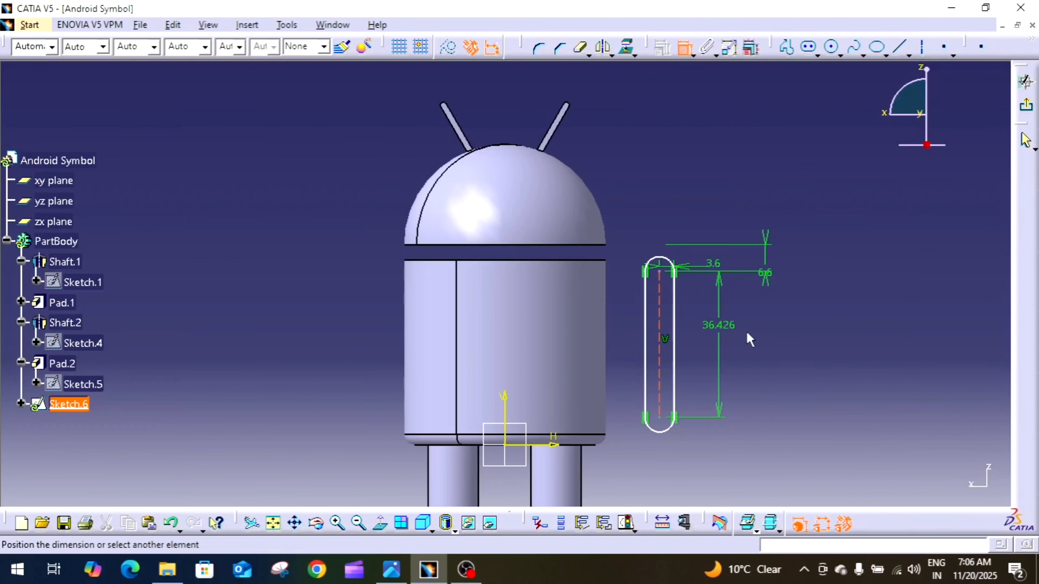
double_click(763, 331)
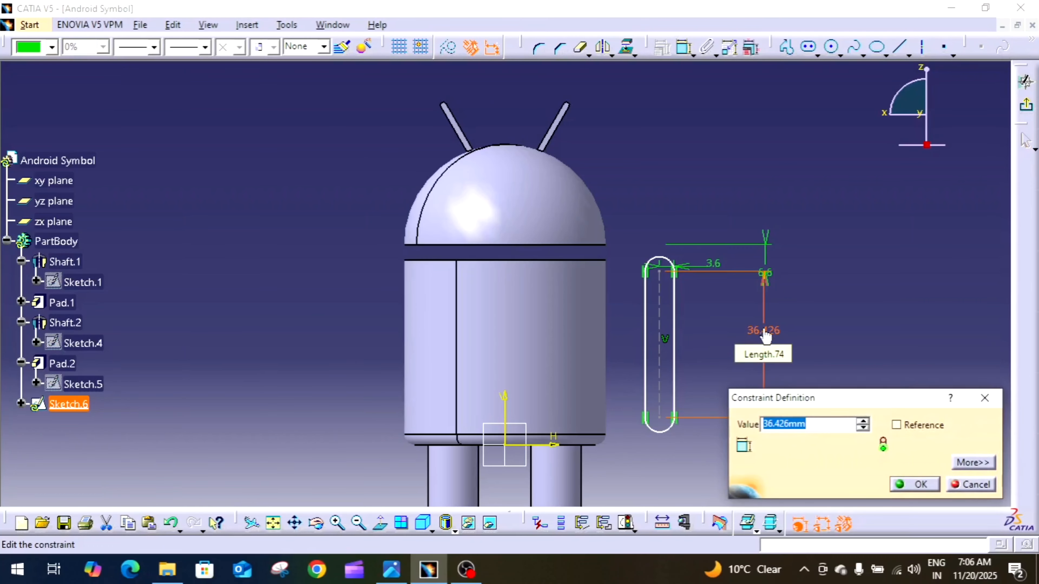
type("60")
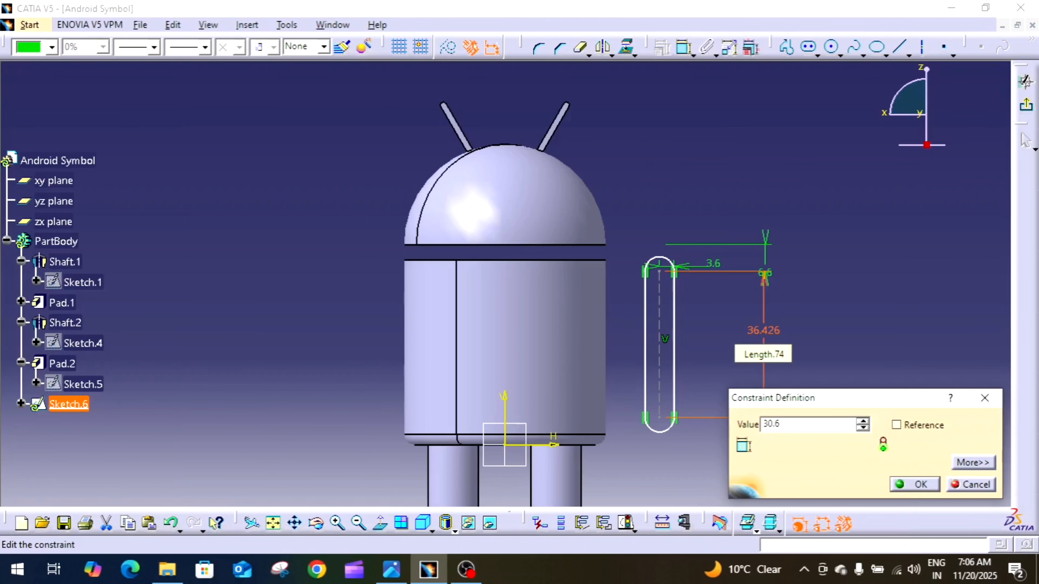
left_click(391, 569)
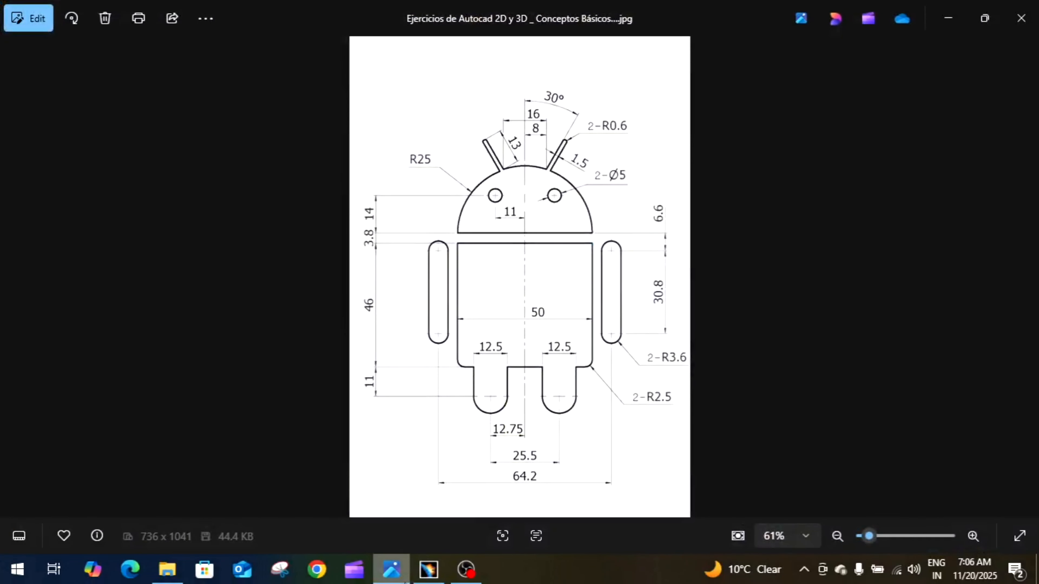
left_click(404, 580)
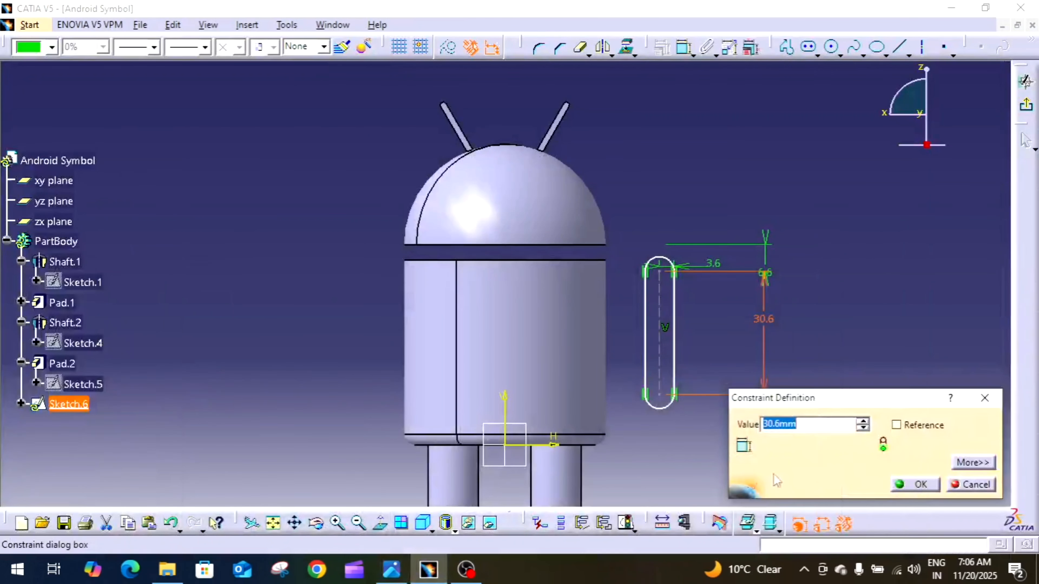
type("30")
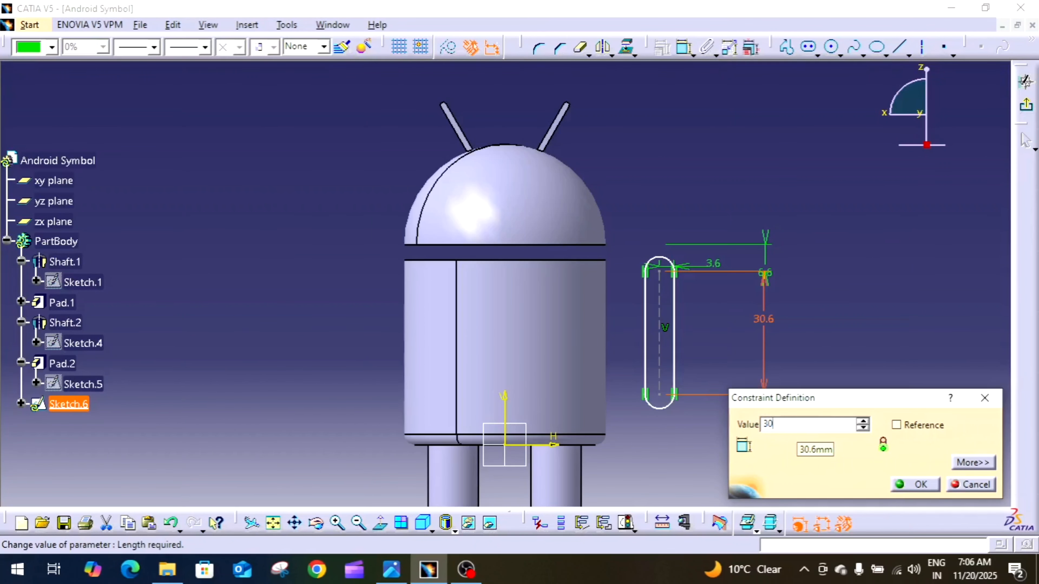
type(".8")
key("Return")
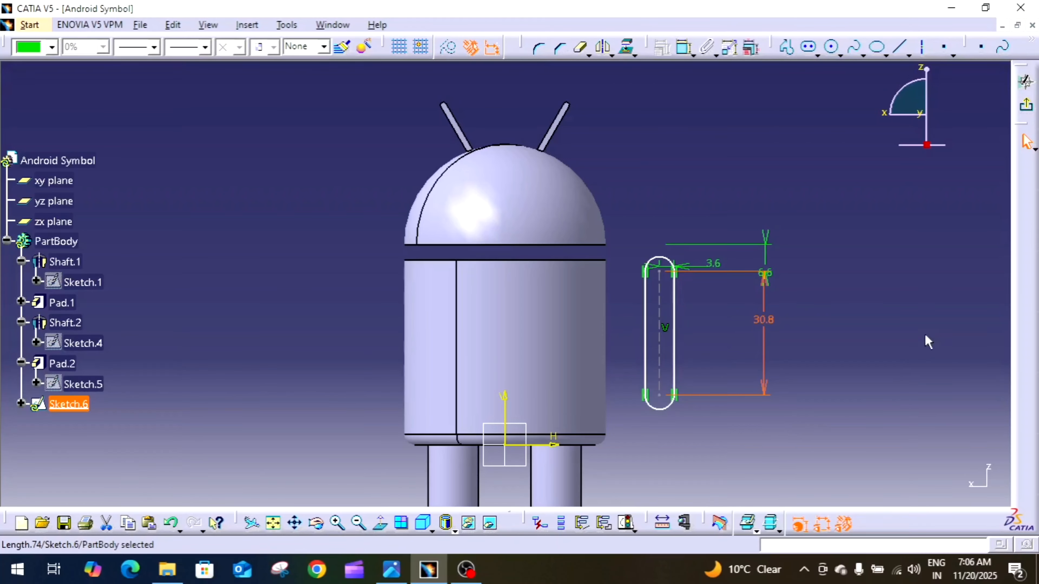
- Dimension the horizontal distance between the arm slot's centre line and the vertical axis
left_click(680, 54)
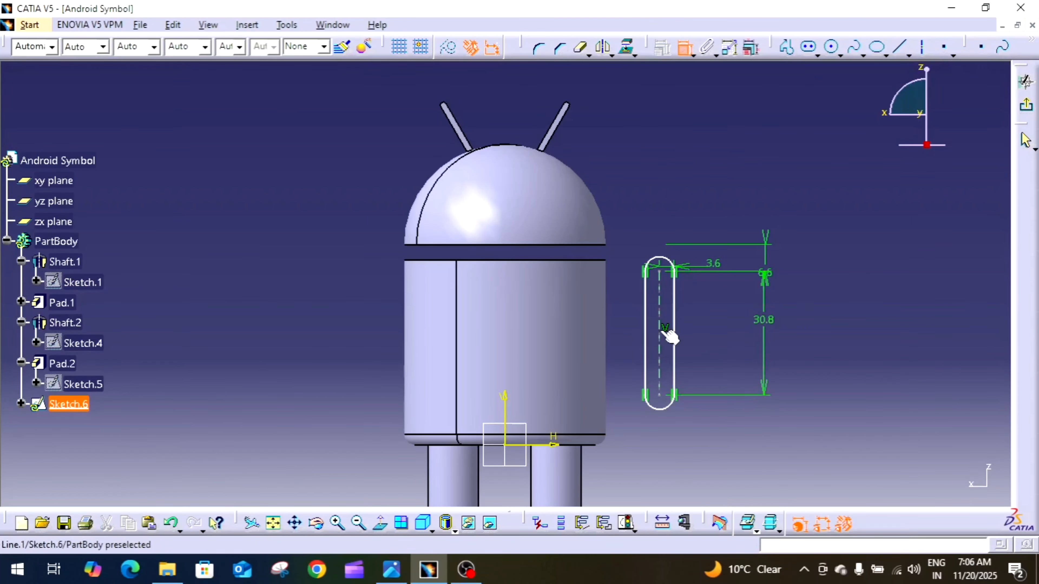
left_click(660, 333)
middle_click_drag(715, 349, 701, 263)
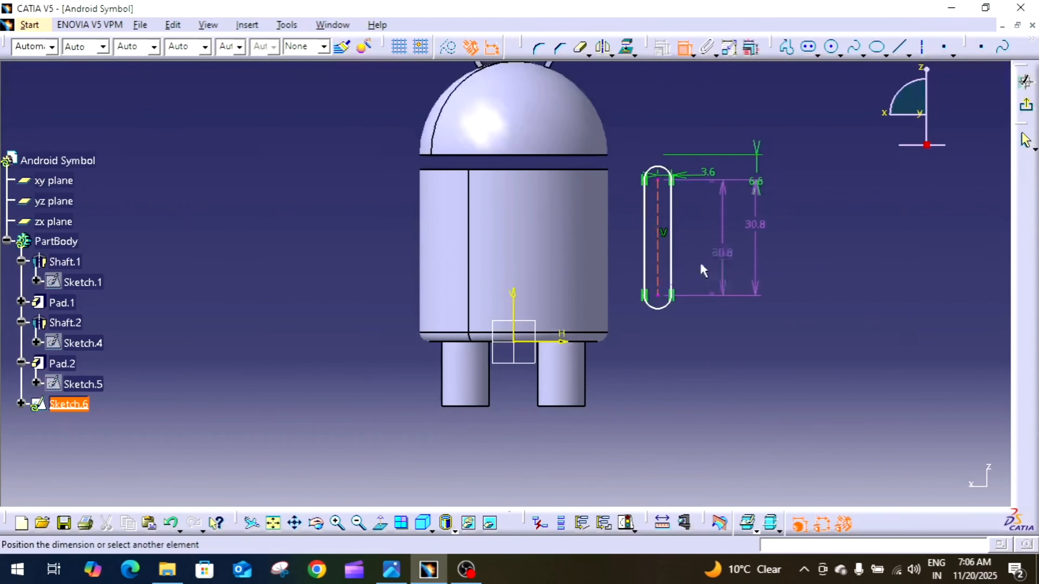
left_click(513, 311)
left_click(586, 450)
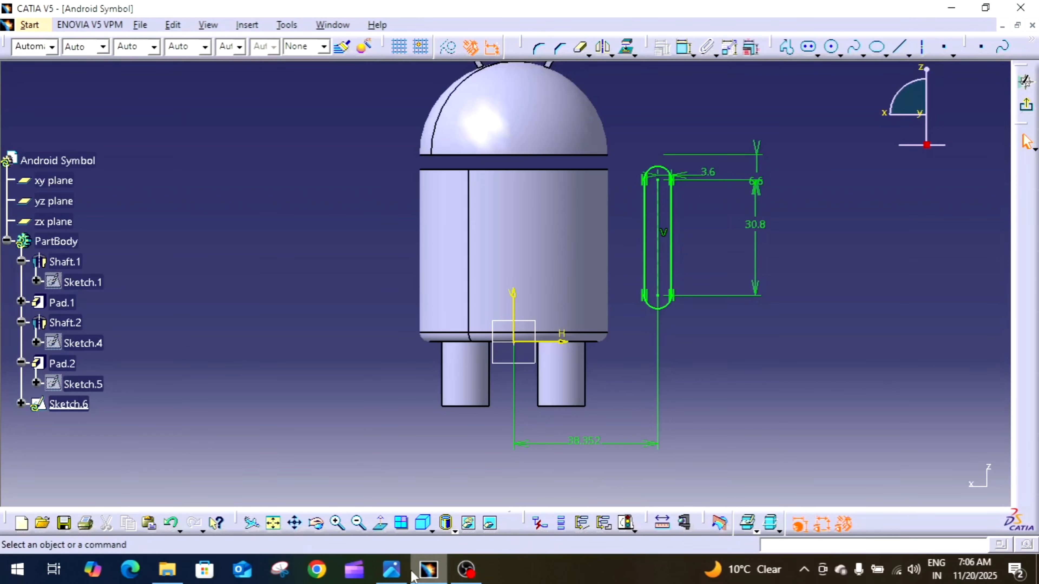
- Check the arm spacing in the reference drawing and set the slot's offset from the vertical axis to 64.2/2 mm
left_click(393, 571)
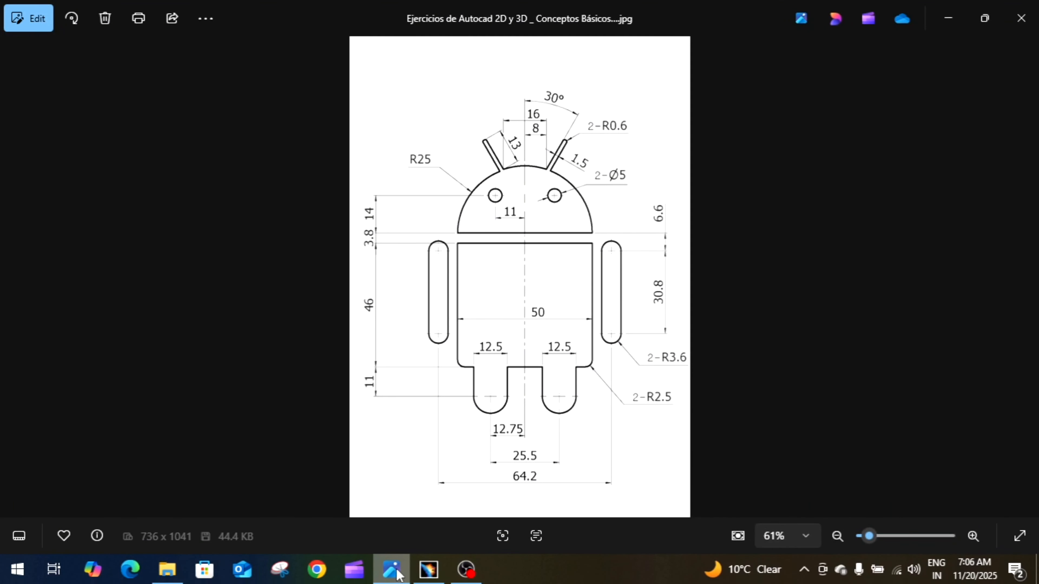
left_click(394, 571)
left_click(583, 442)
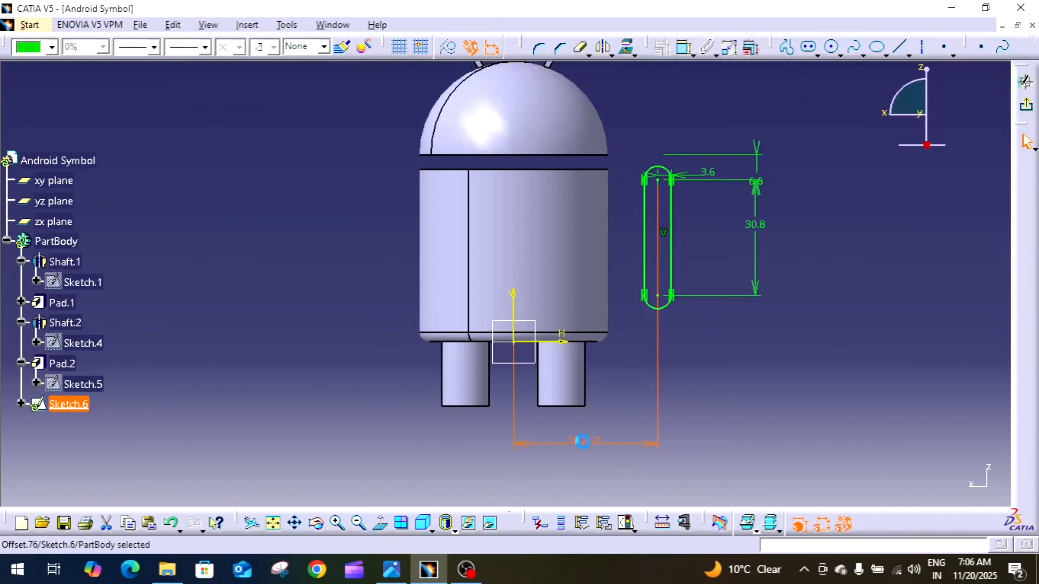
double_click(583, 441)
type("64.2/2")
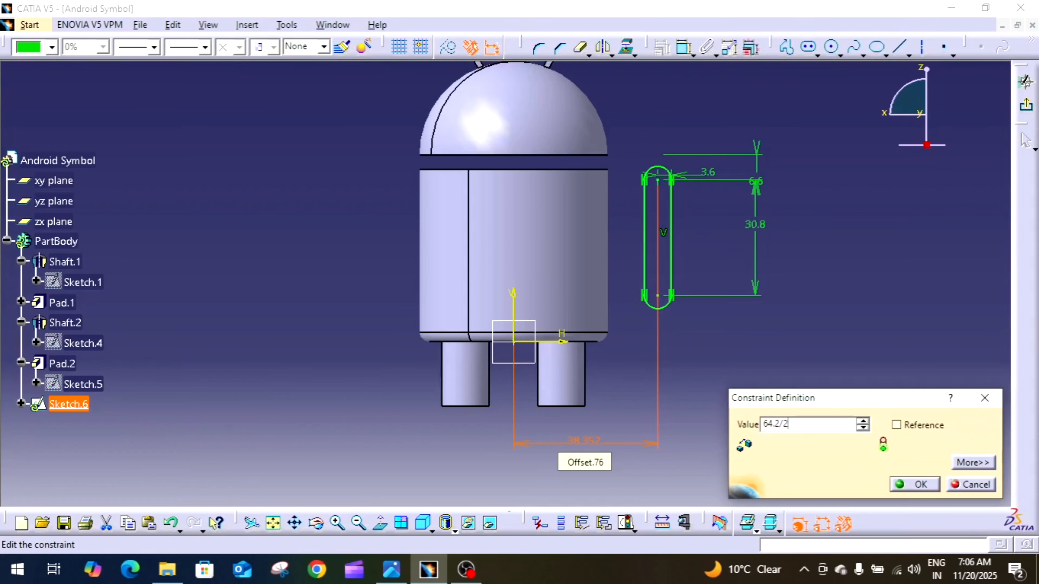
key("Return")
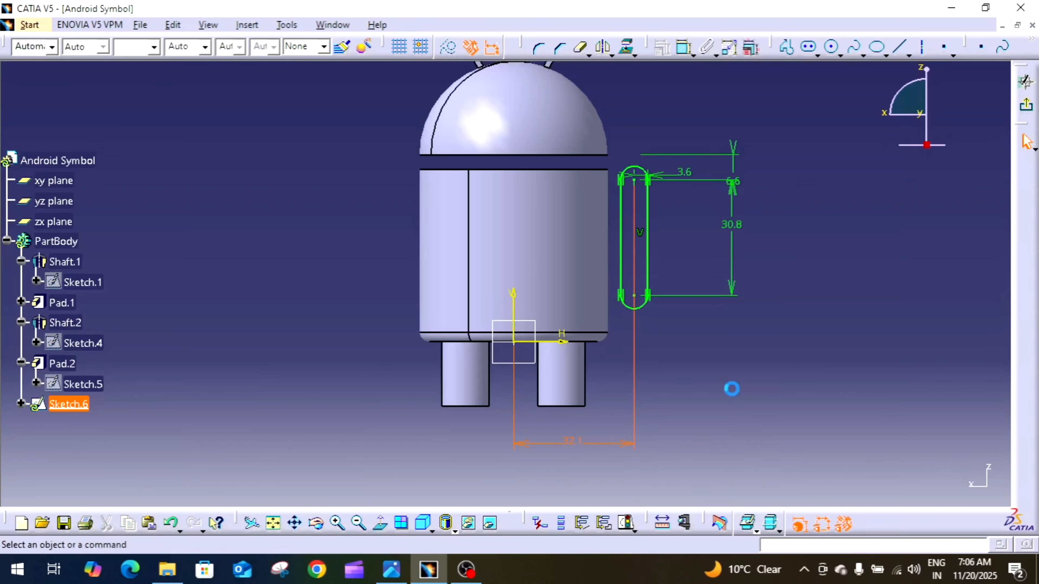
- Draw a vertical line through the dimensioned arm slot from its uppermost to its lowermost point, and delete the mirrored slot across the body
middle_click_drag(731, 388, 727, 424)
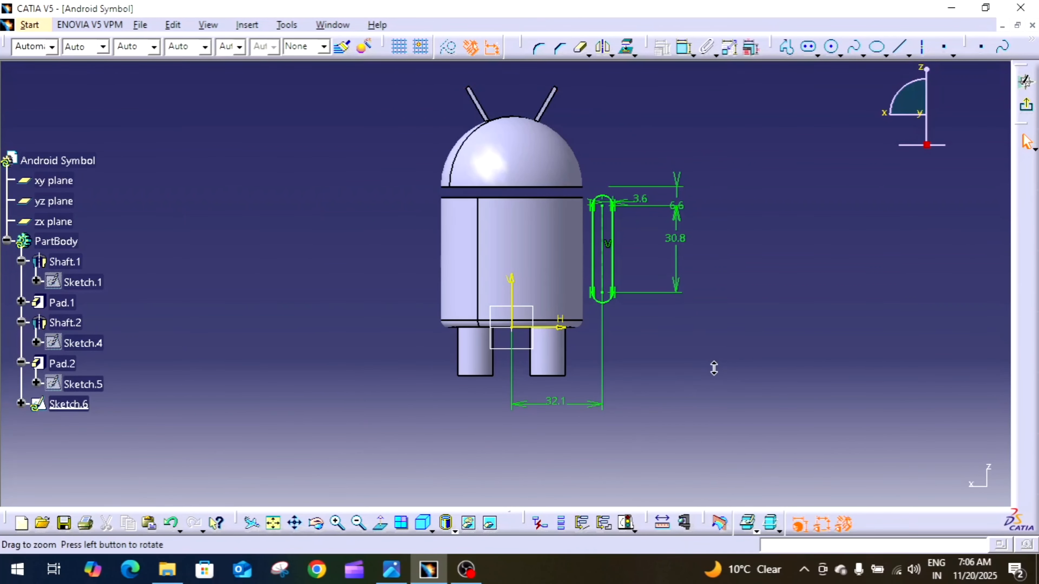
mouse_move(700, 370)
middle_mouse_down()
mouse_move(811, 262)
mouse_move(808, 296)
middle_mouse_up()
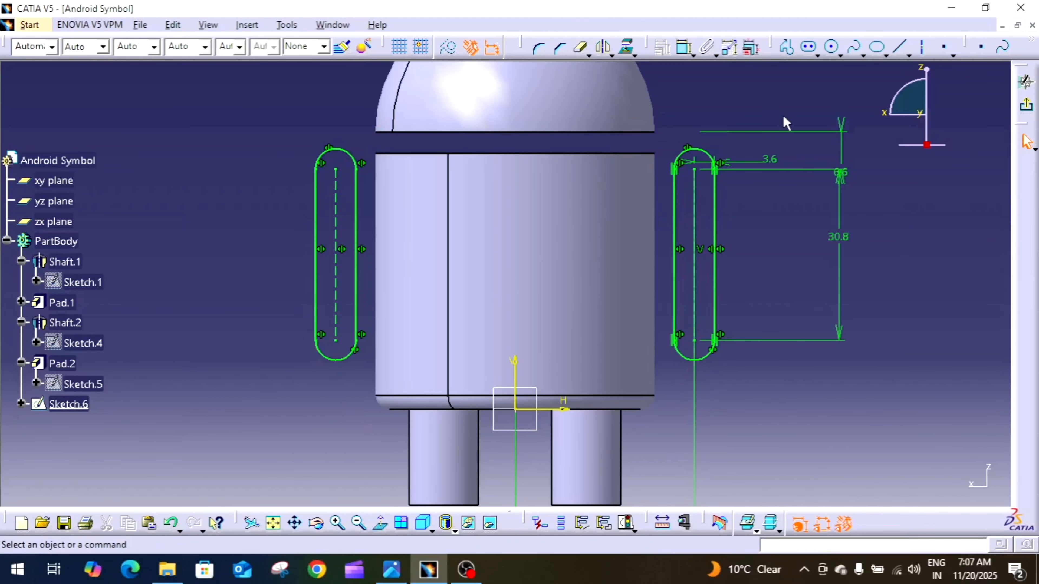
left_click(786, 47)
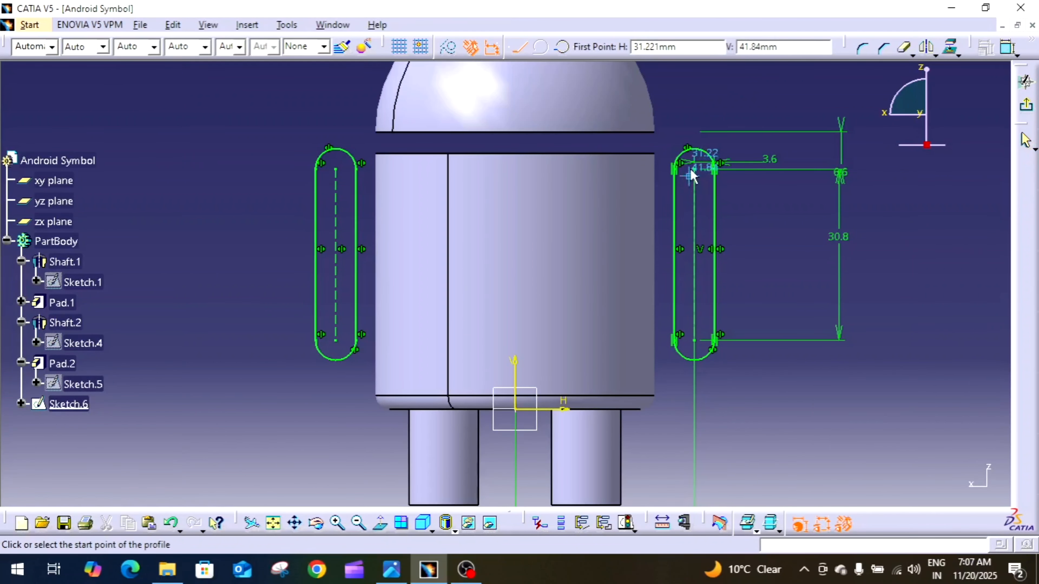
left_click(695, 149)
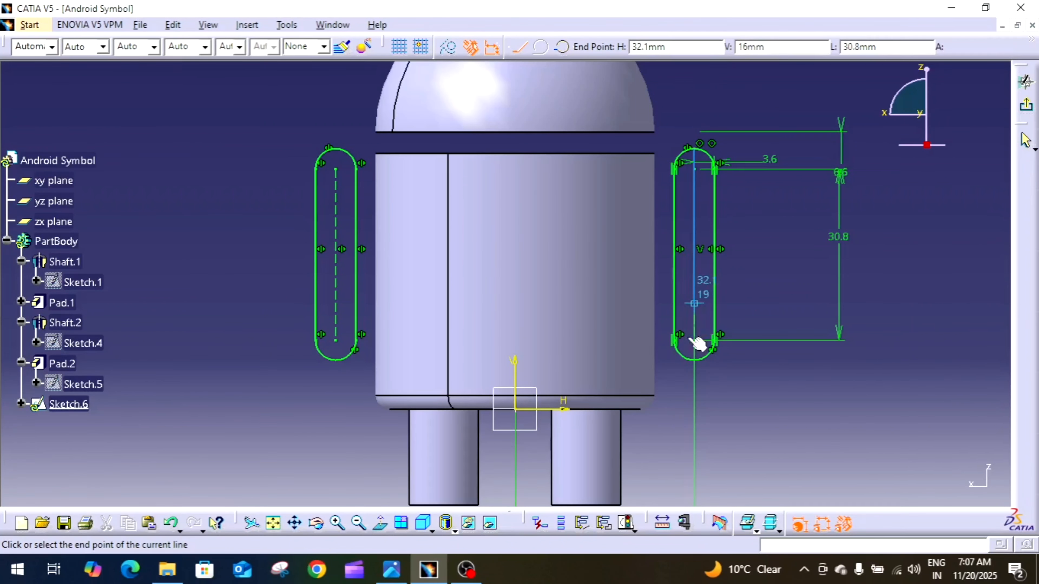
left_click(694, 360)
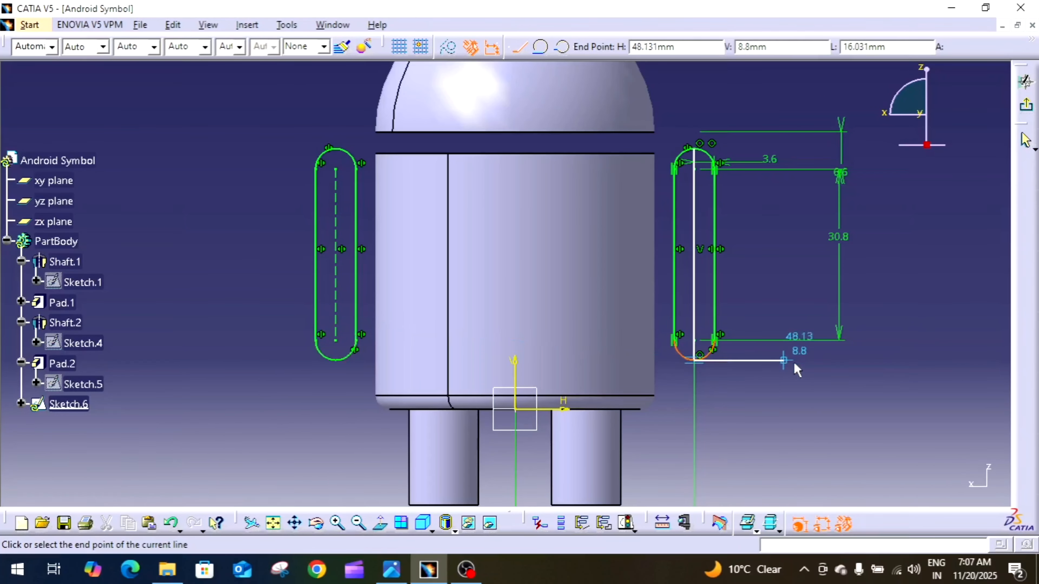
key("Escape")
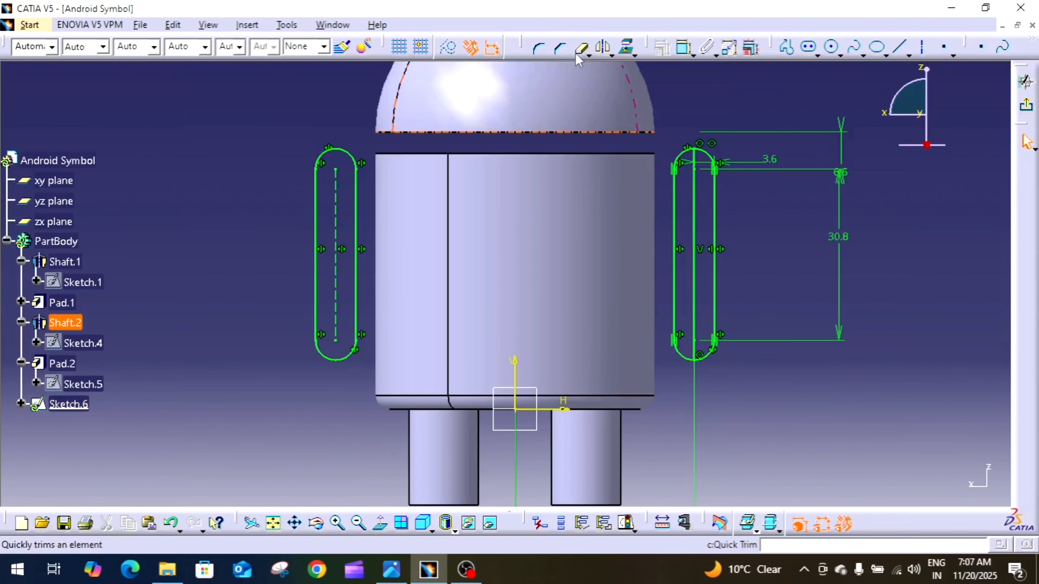
mouse_move(276, 128)
left_mouse_down()
mouse_move(353, 364)
mouse_move(374, 377)
left_mouse_up()
key("Delete")
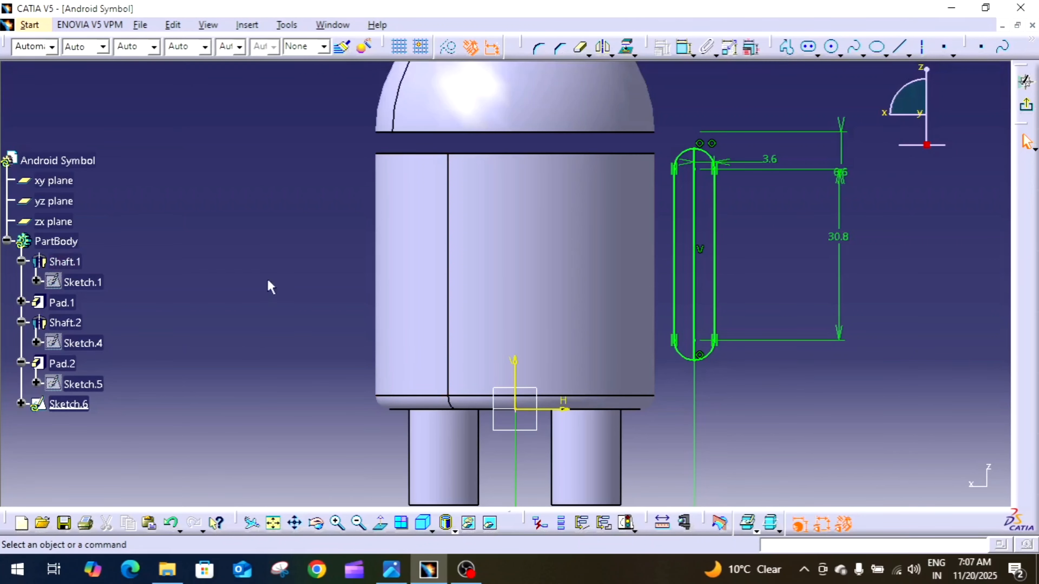
- Quick Trim the body-side halves of the arm slot's two end arcs and delete its body-side straight edge
left_click(581, 48)
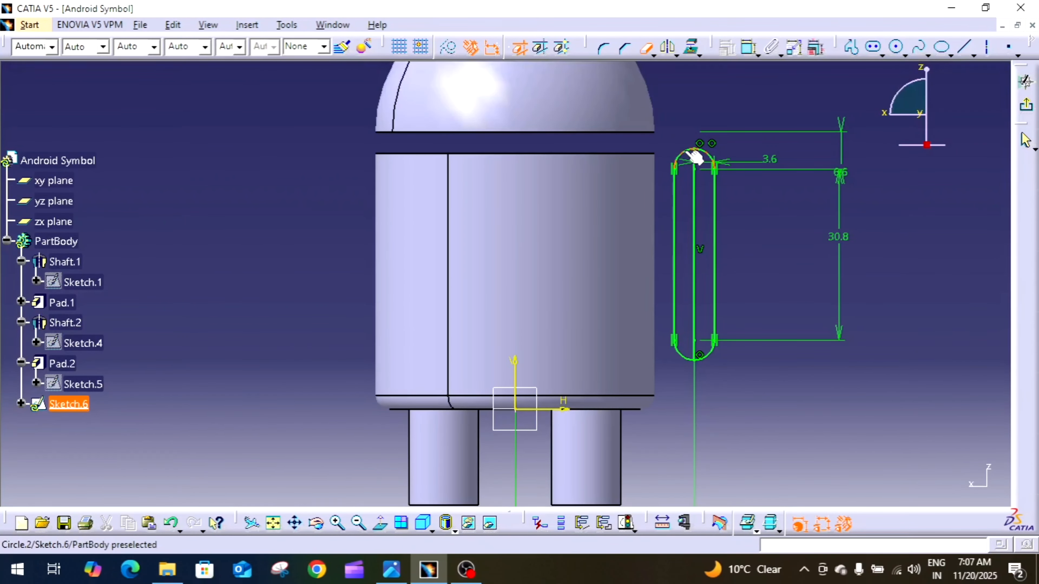
left_click(682, 153)
left_click(691, 360)
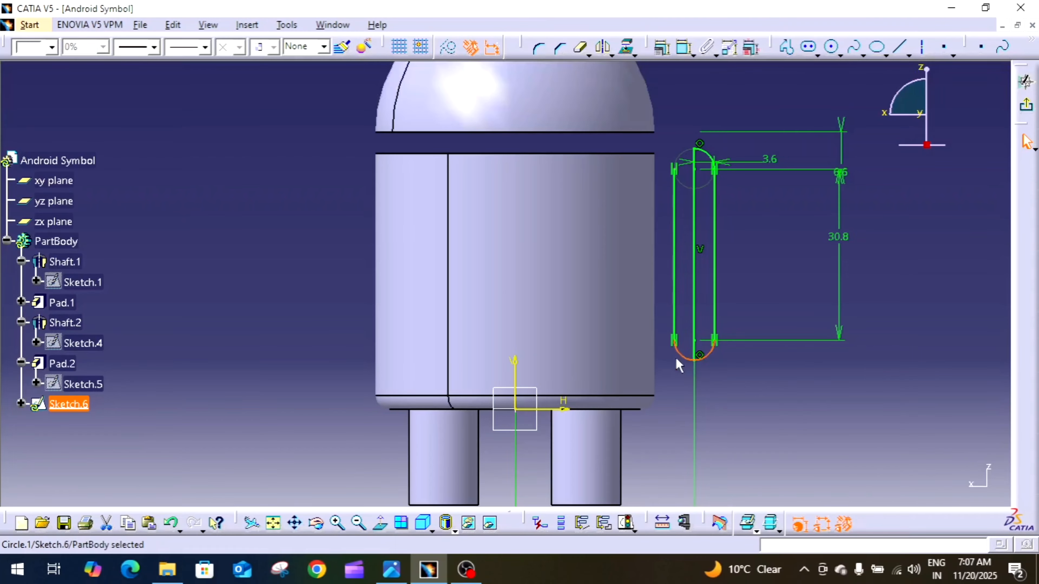
left_click(580, 48)
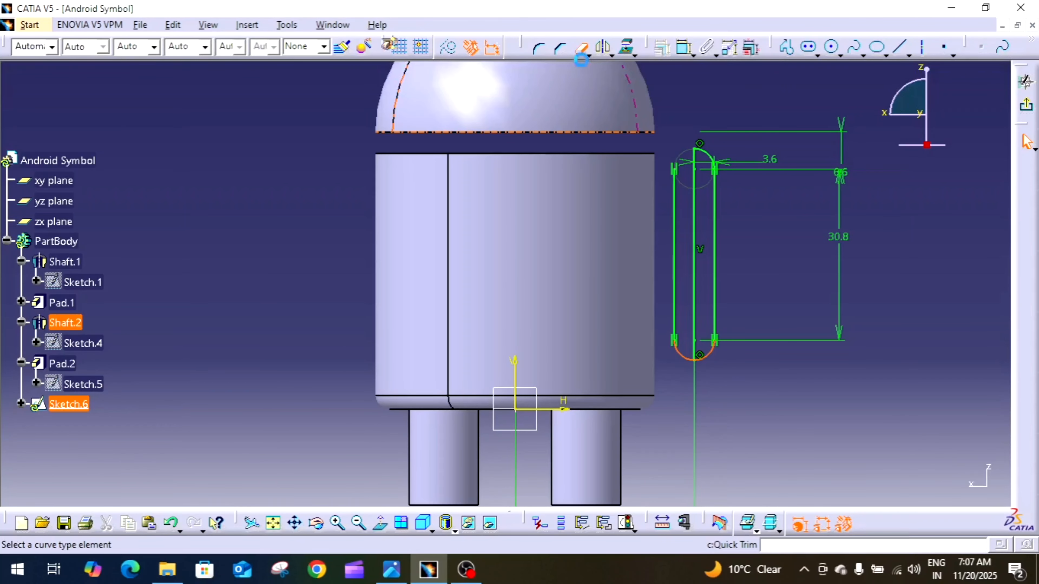
left_click(686, 356)
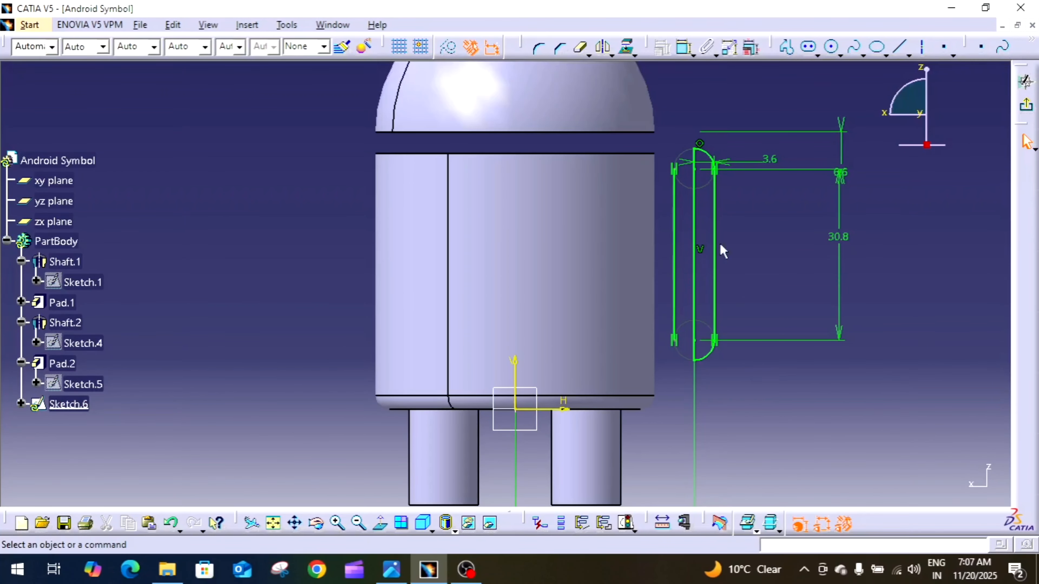
mouse_move(655, 151)
left_mouse_down()
mouse_move(679, 242)
mouse_move(683, 368)
left_mouse_up()
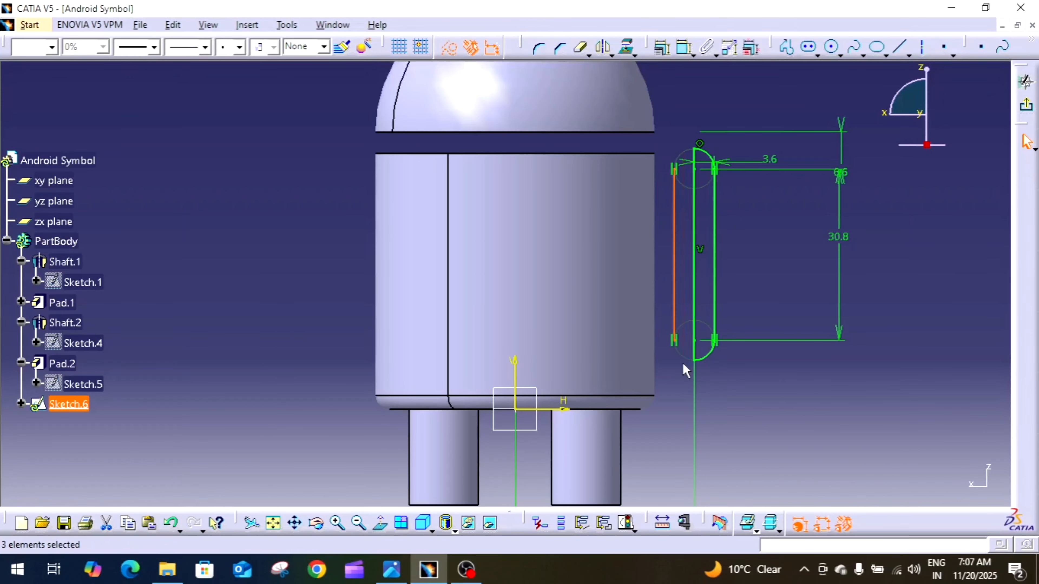
key("Delete")
middle_click_drag(838, 374, 839, 483)
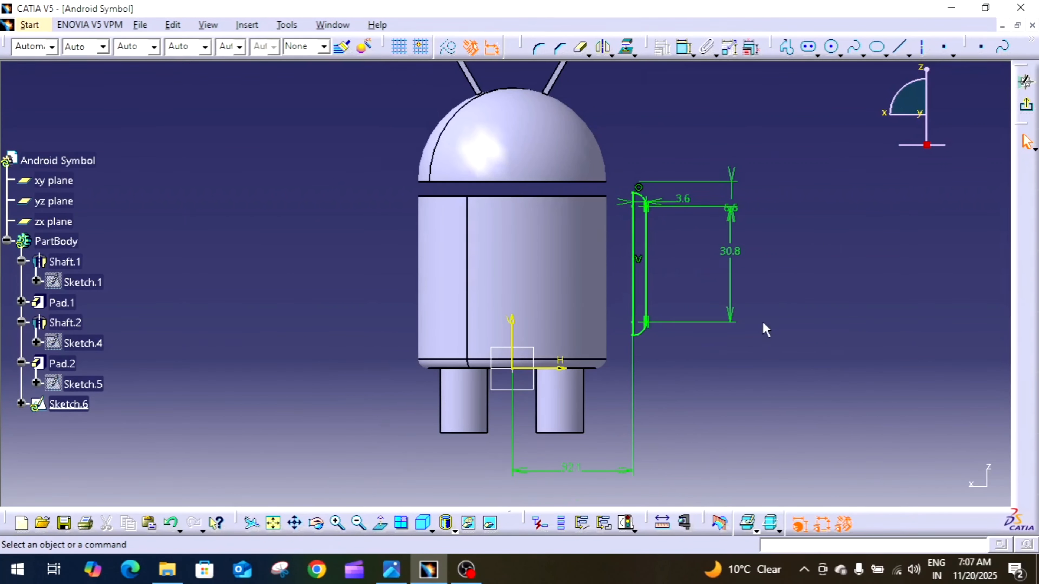
- Exit the sketch and revolve the half-slot profile 360 degrees about its straight centre line with Shaft to form the arm
left_click(1027, 109)
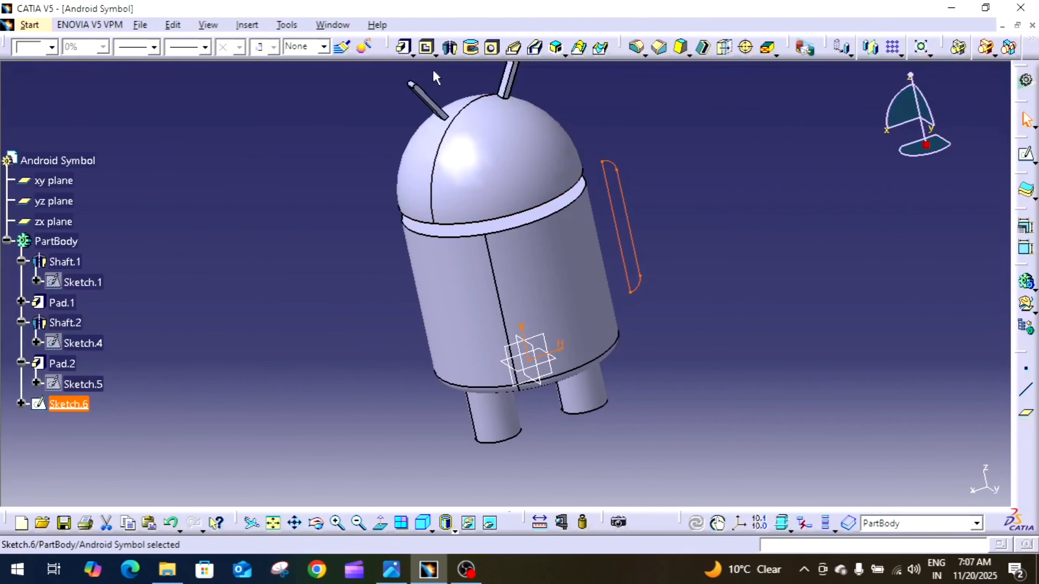
left_click(443, 51)
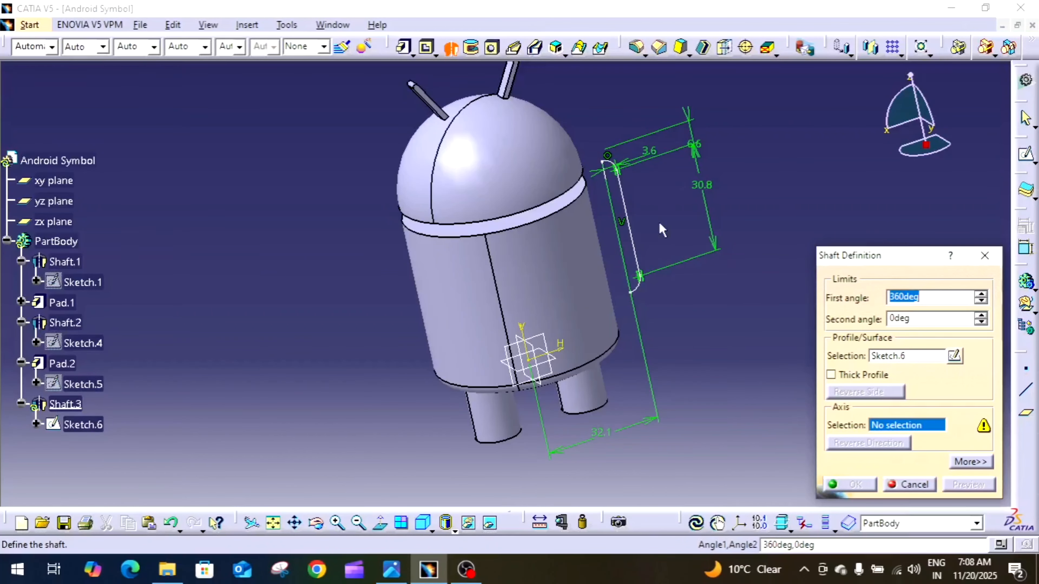
left_click(615, 187)
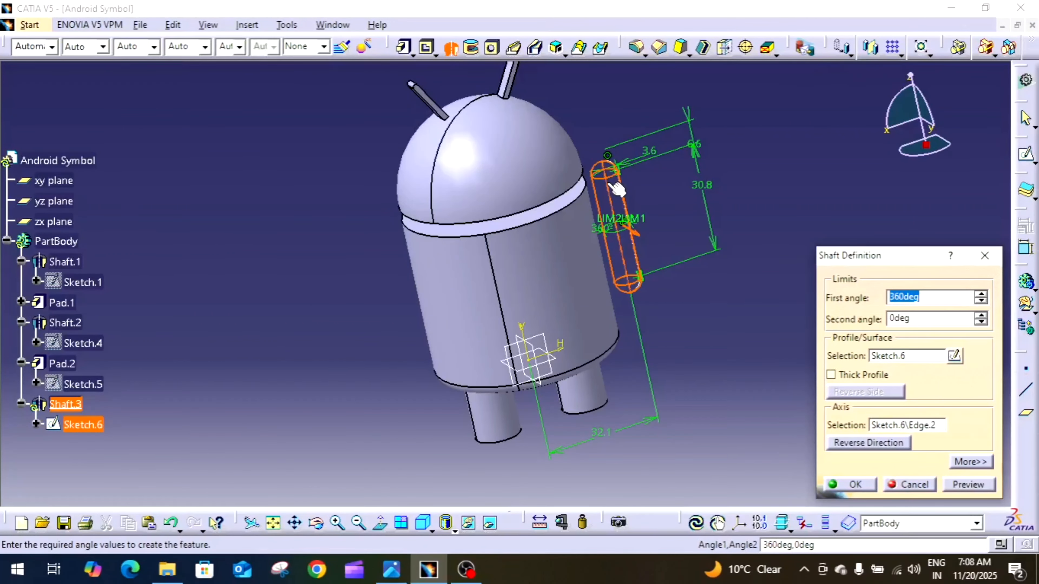
left_click(854, 485)
- Mirror the arm shaft across the yz plane, accepting the warning about non-movable sub-elements
middle_click_drag(809, 364, 719, 244)
middle_click_drag(679, 210, 741, 166)
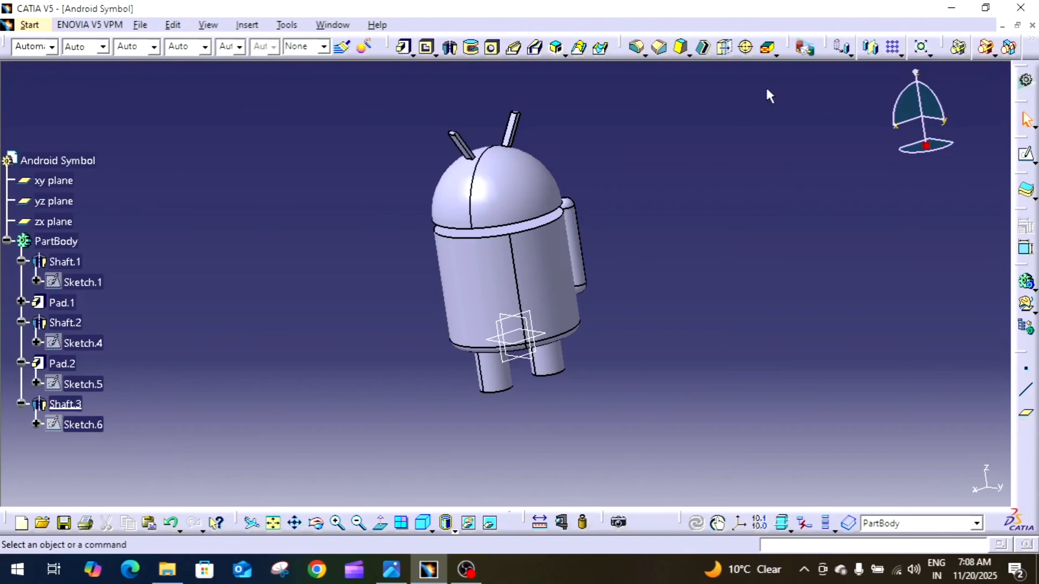
middle_click_drag(751, 237, 654, 274)
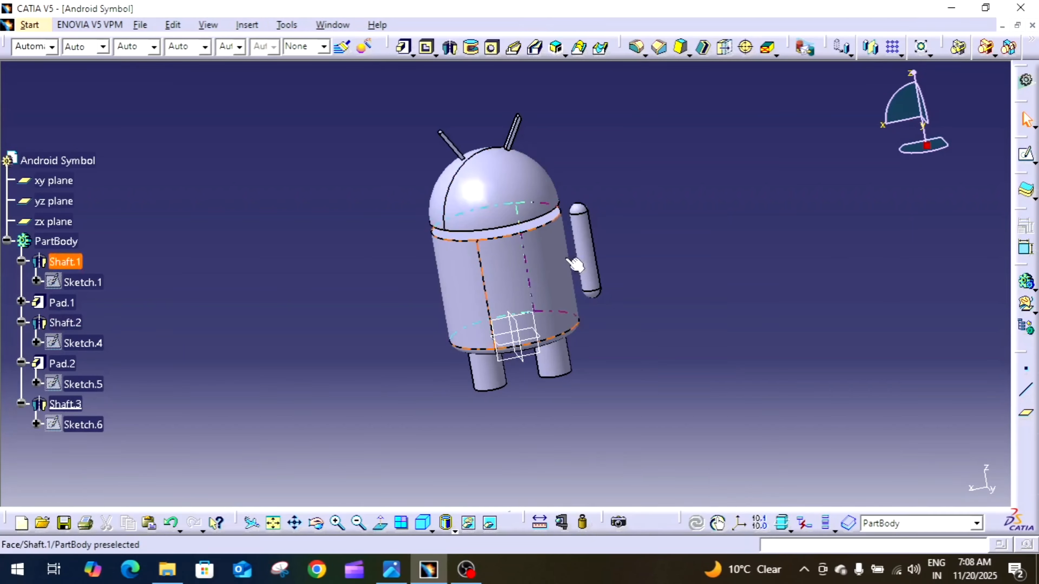
left_click(872, 49)
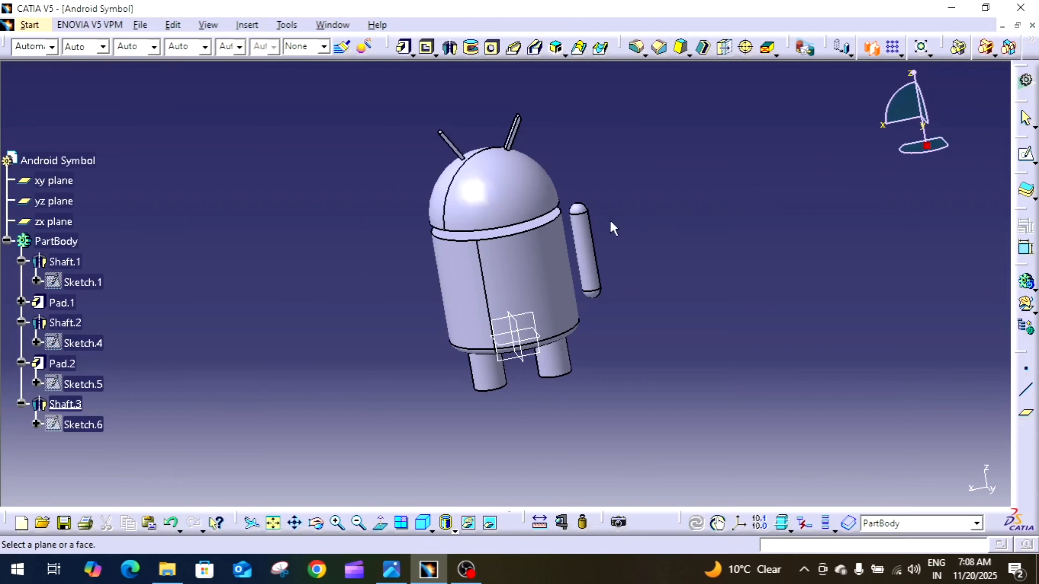
left_click(65, 404)
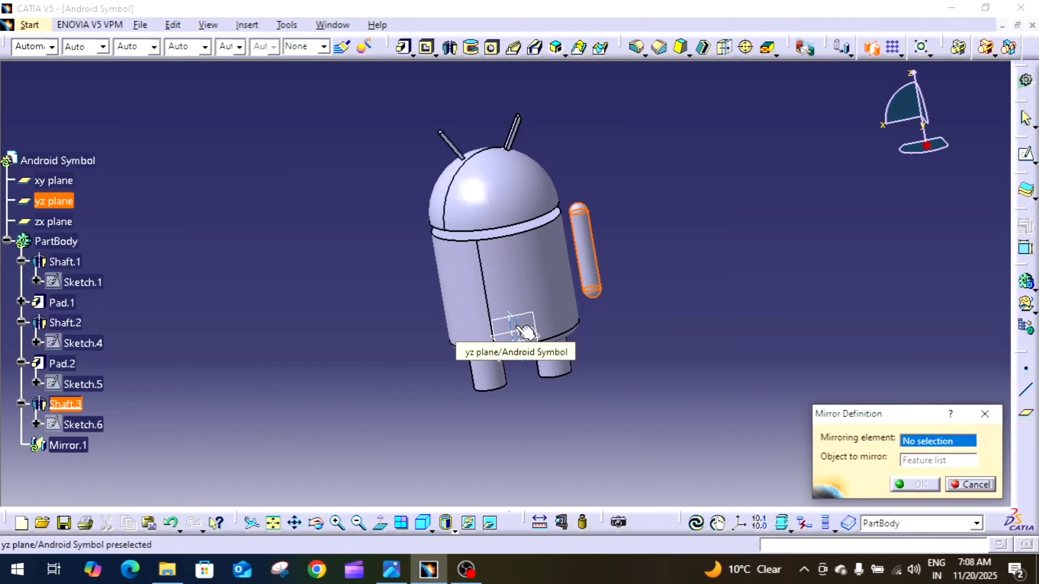
left_click(525, 331)
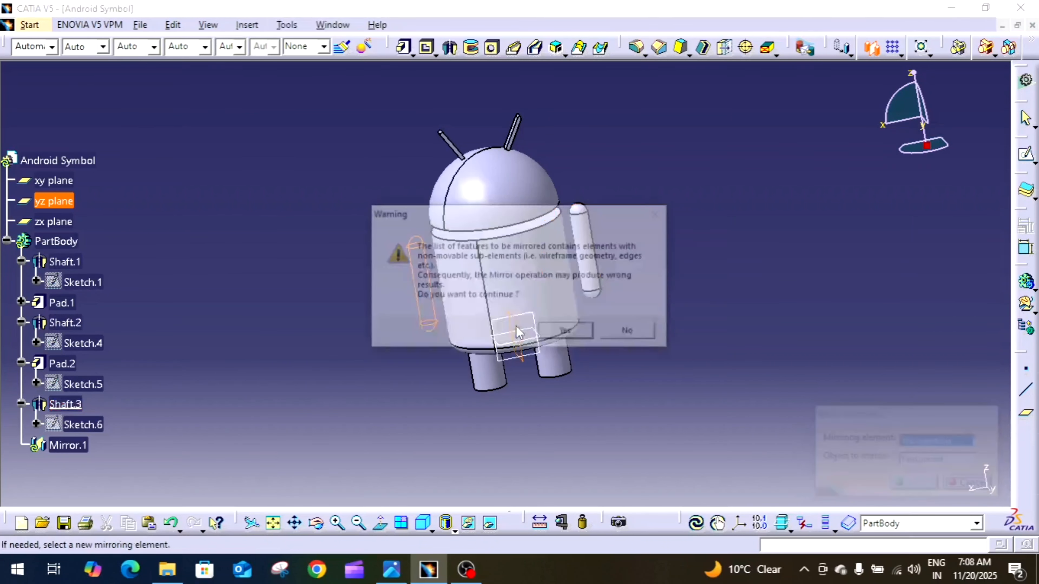
left_click(569, 329)
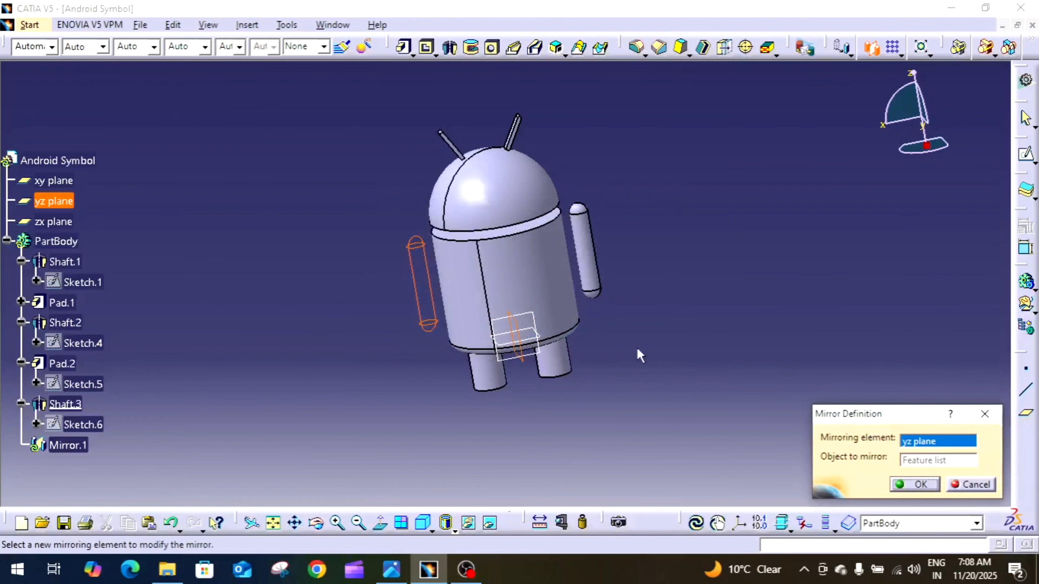
left_click(914, 485)
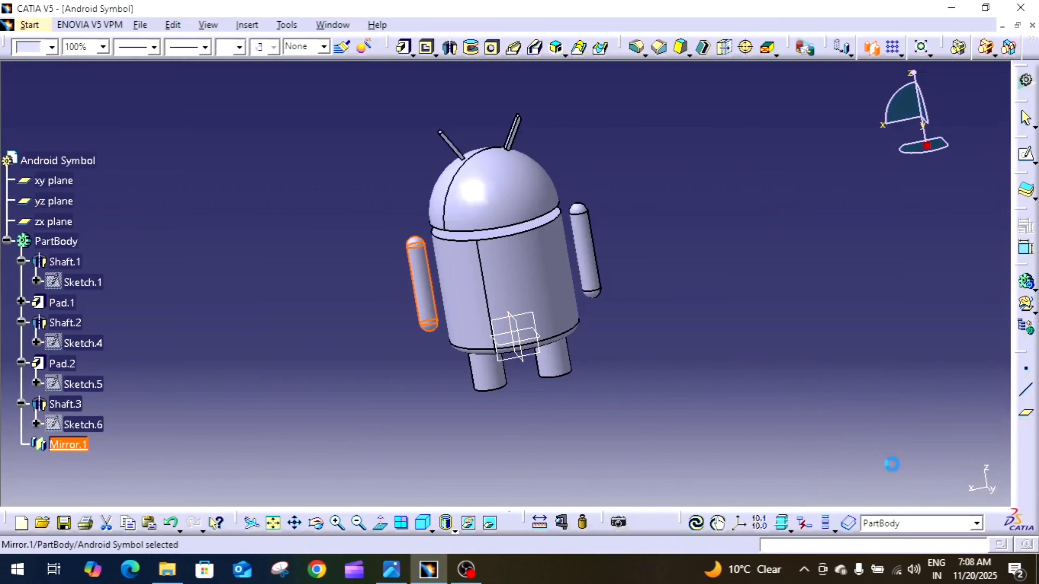
- Examine the model with both arms in isometric and rotated views, and consult the reference drawing for the eye dimensions
middle_click_drag(784, 357, 616, 327)
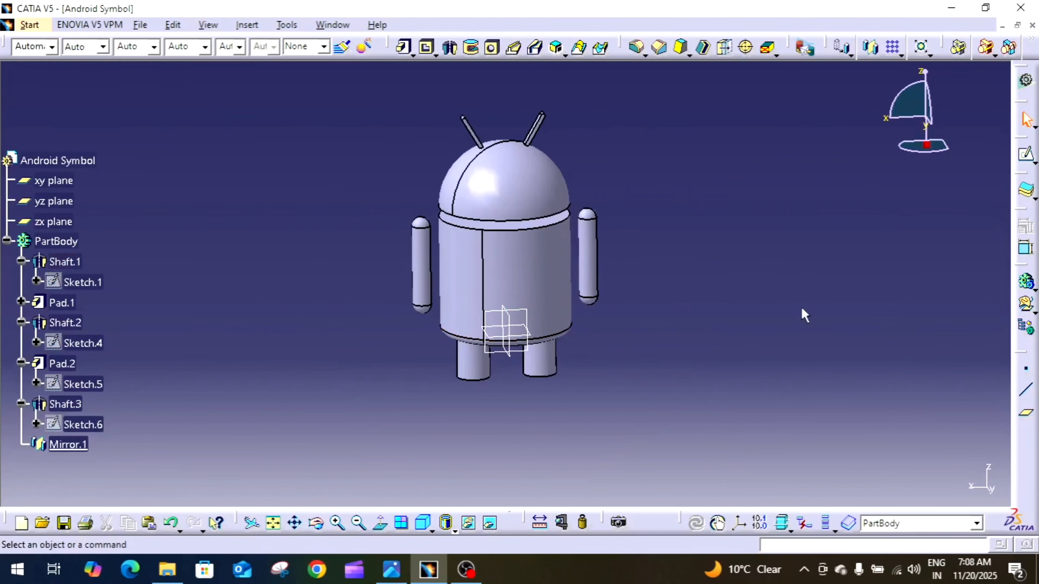
middle_click_drag(802, 313, 700, 258)
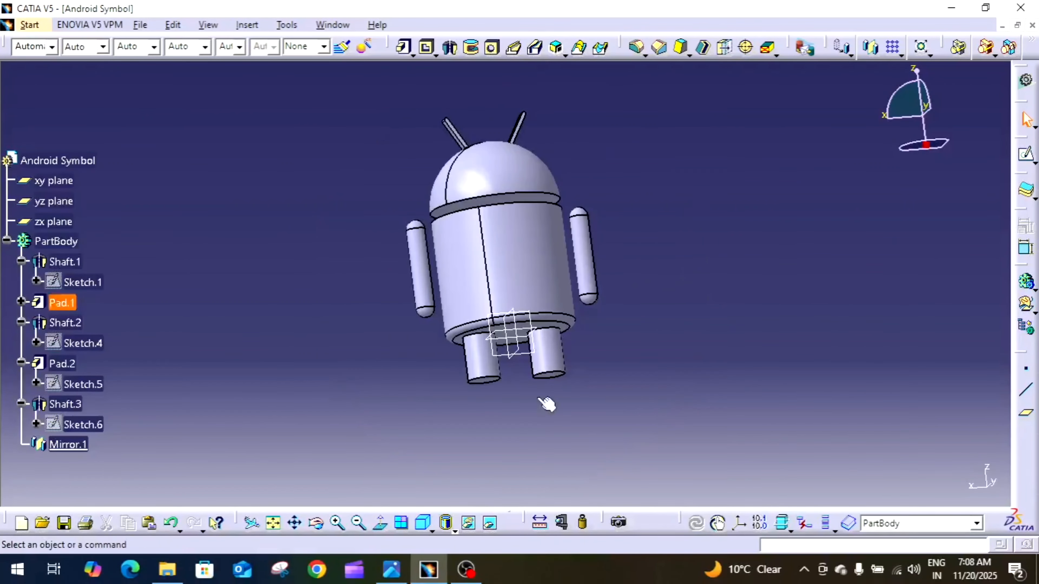
left_click(423, 523)
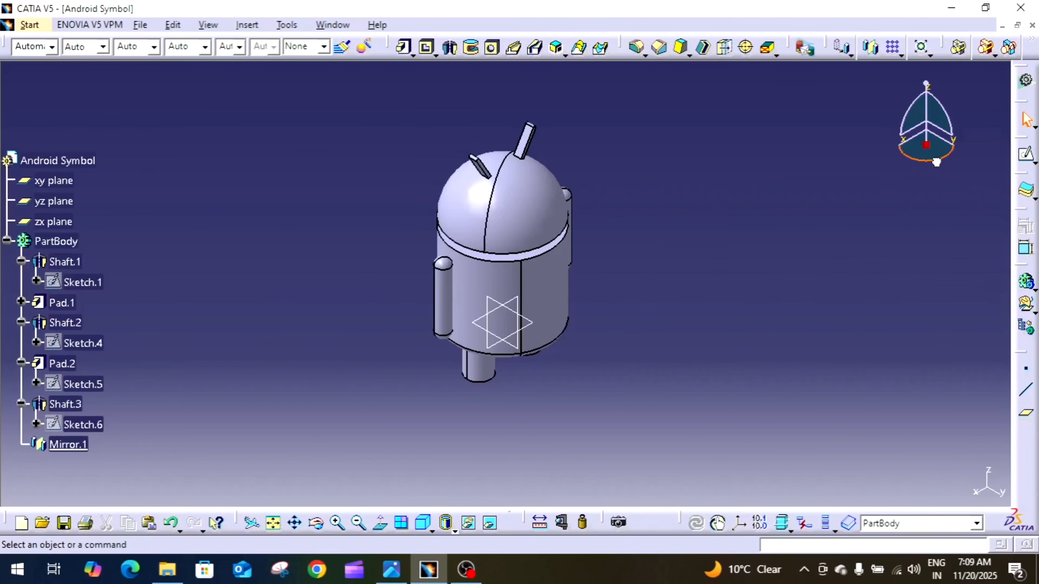
left_click_drag(935, 161, 937, 105)
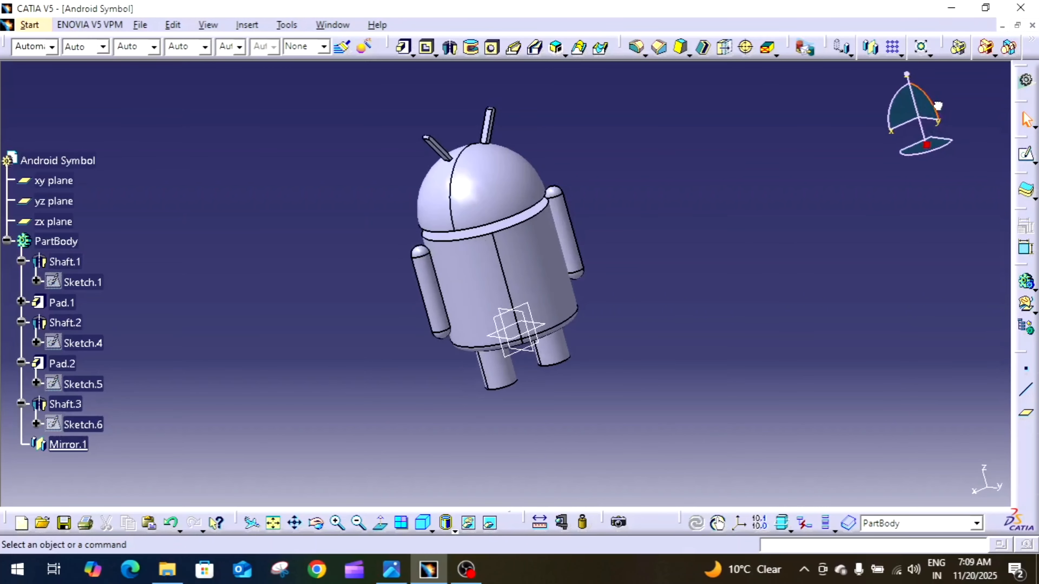
left_click(404, 577)
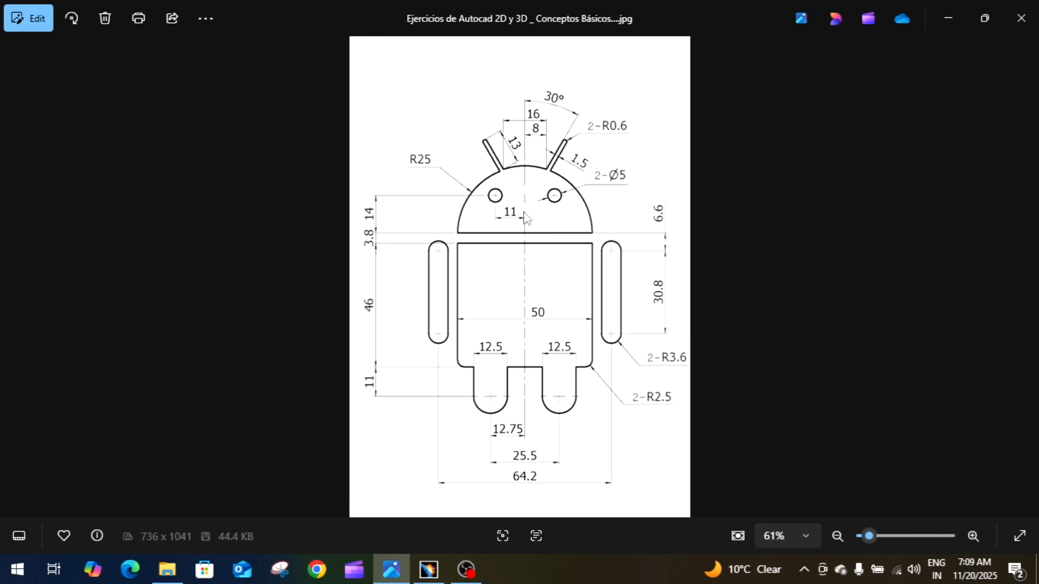
- Switch back to CATIA and start a sketch on the zx plane for the eyes
left_click(429, 573)
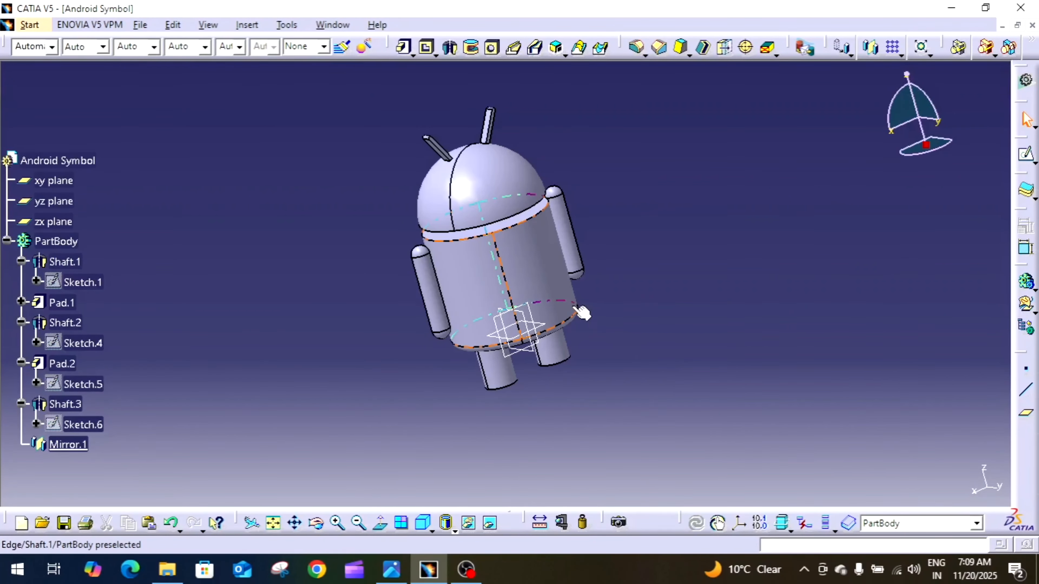
left_click(531, 313)
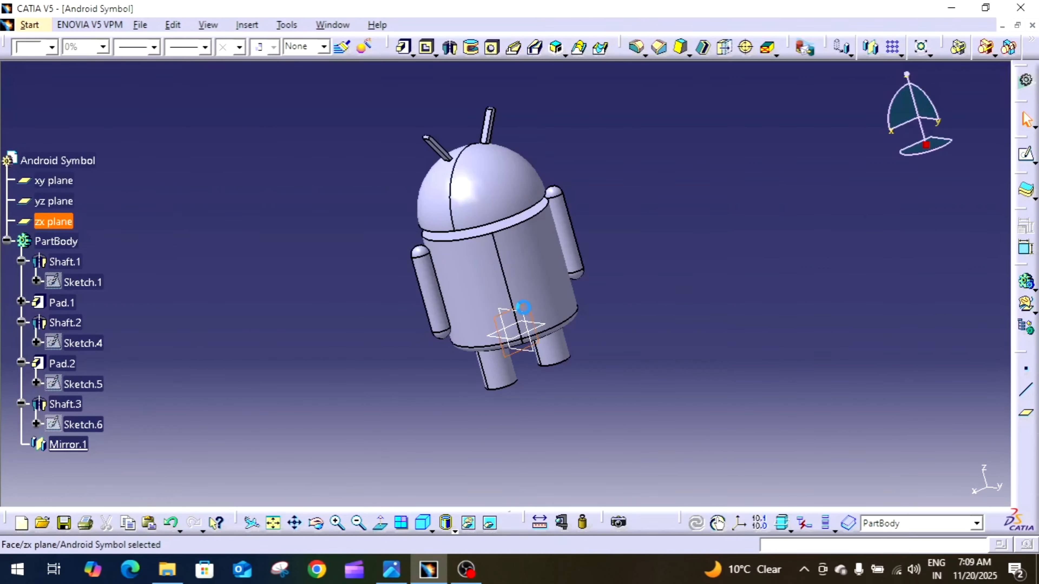
left_click(1025, 151)
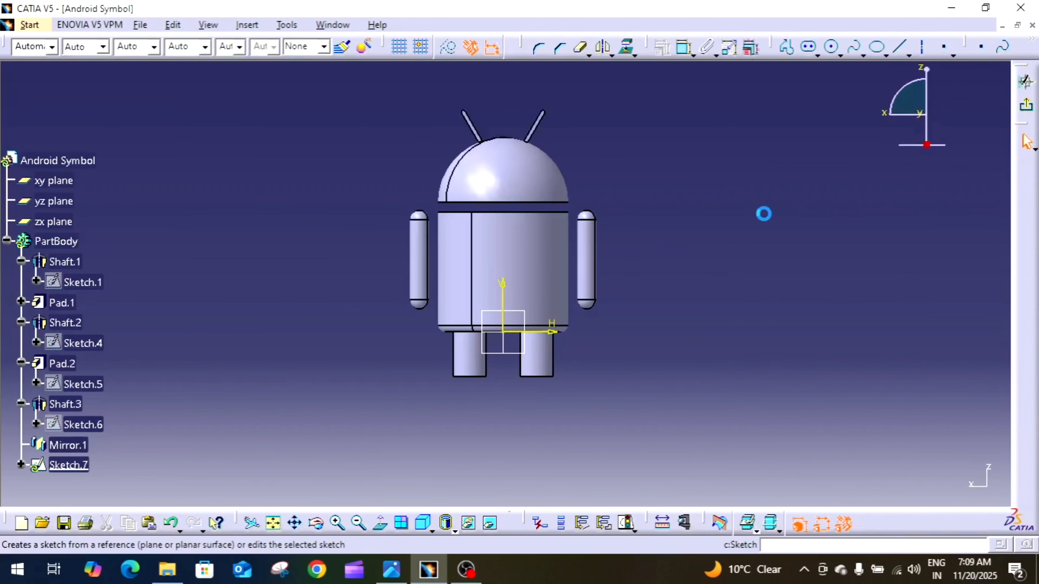
- Draw two circles on the head at the same height with their centres about 18 mm apart
left_click(827, 52)
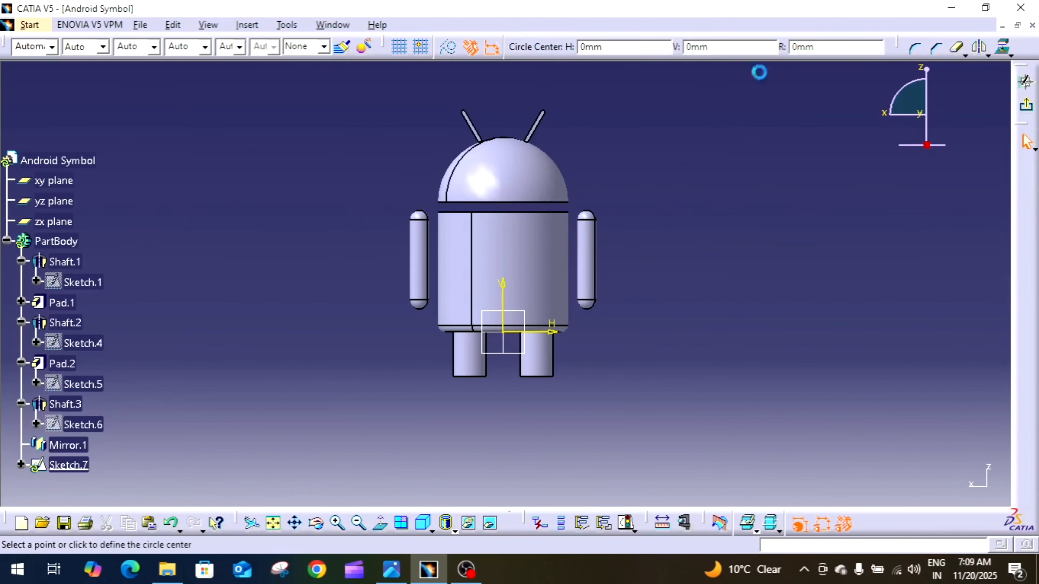
left_click(490, 175)
left_click(502, 177)
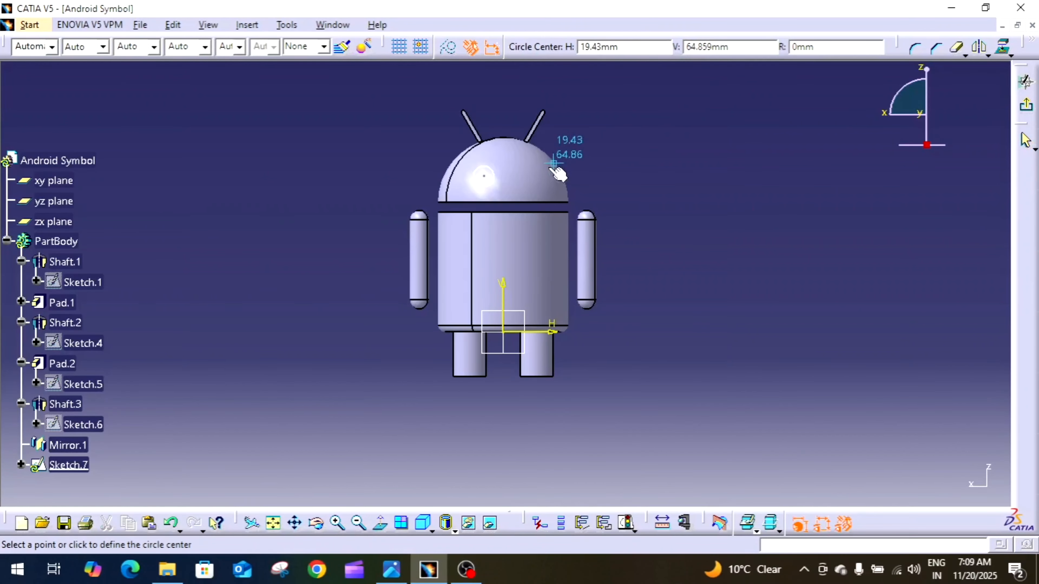
left_click(539, 179)
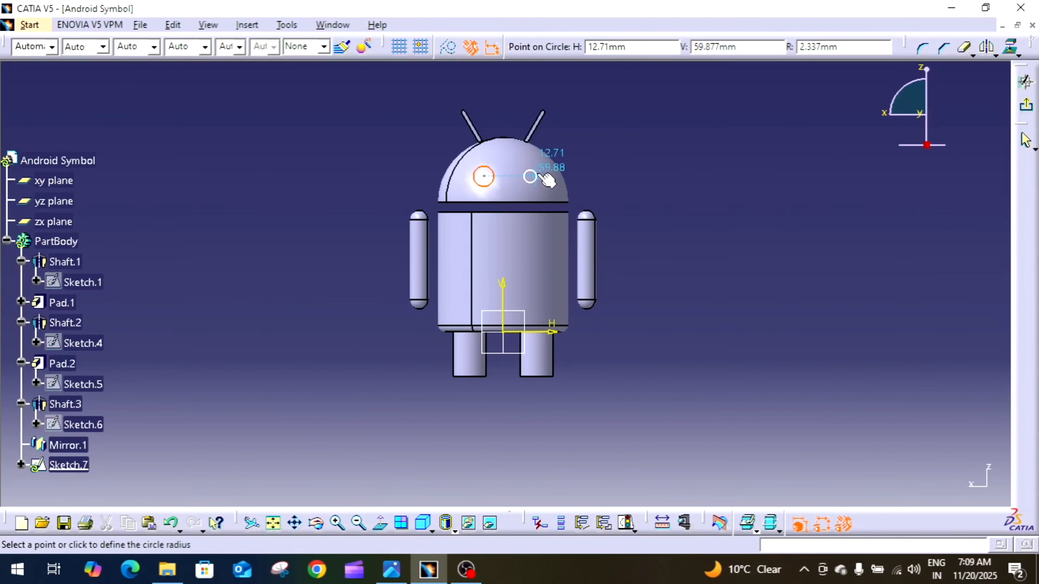
left_click(541, 174)
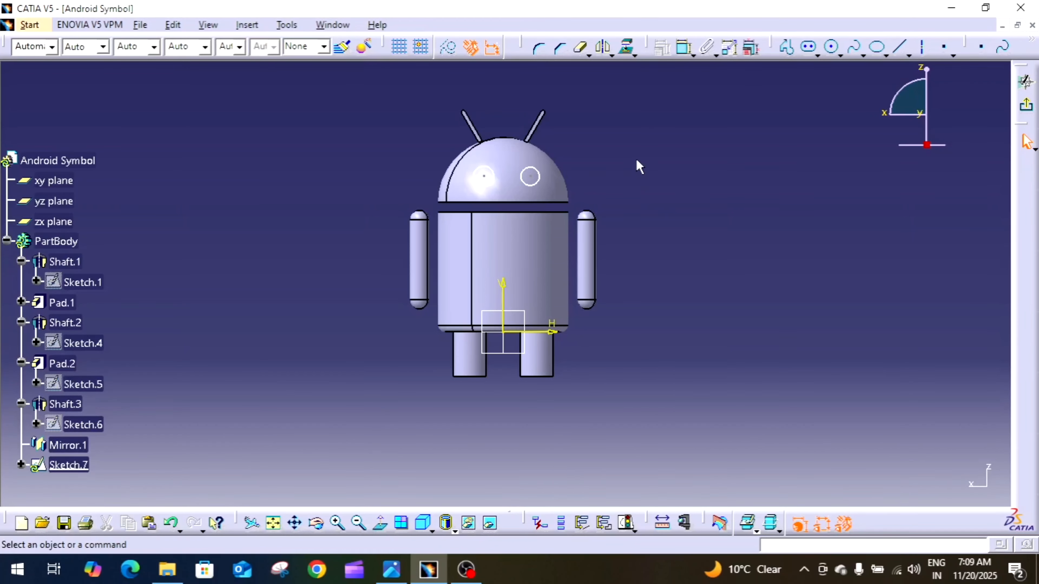
- Constrain the two eye circles' centres to be symmetric about the vertical sketch axis
left_click(684, 47)
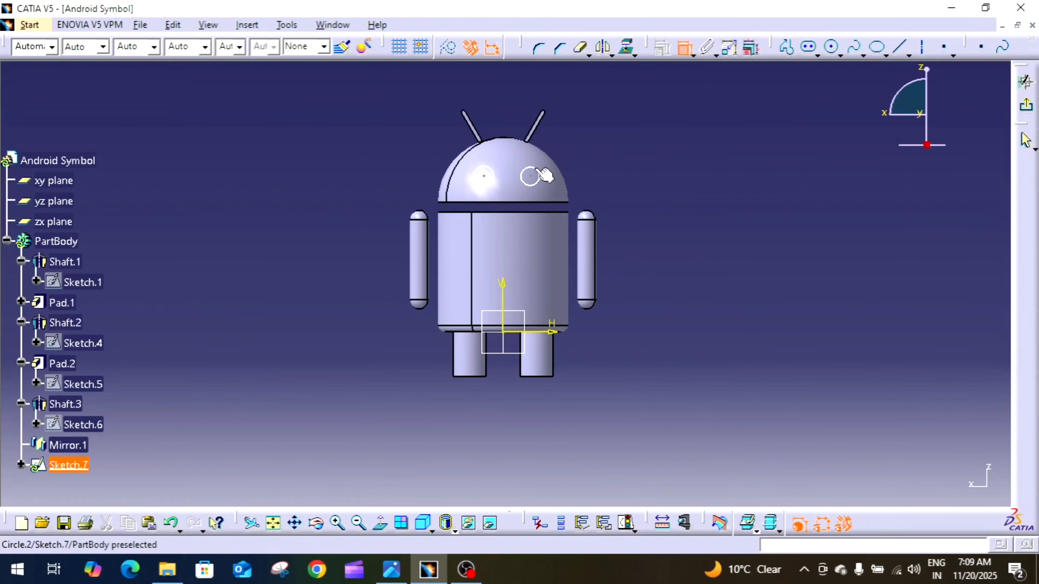
left_click(531, 176)
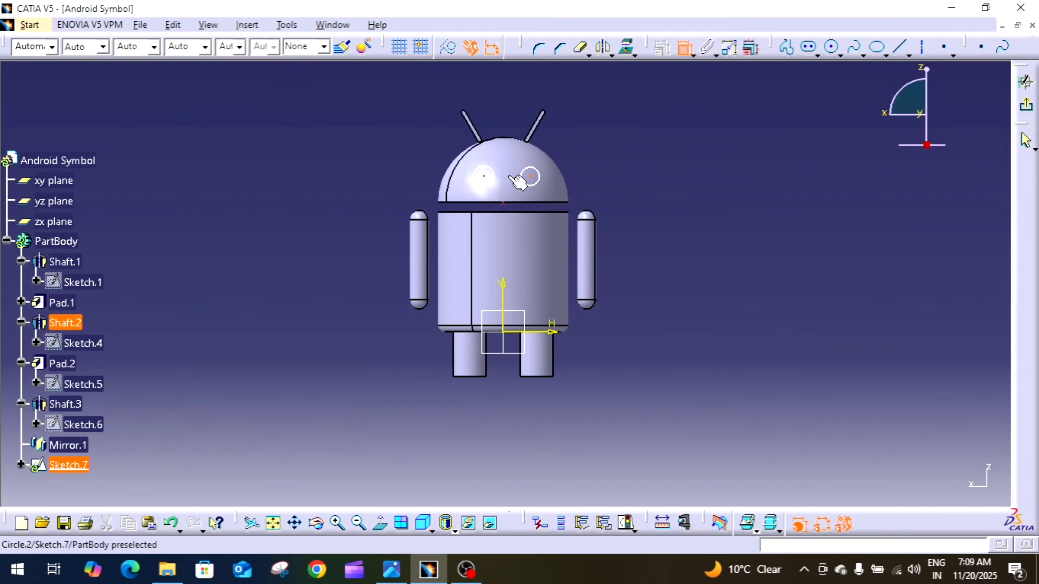
left_click(484, 176)
right_click(629, 160)
left_click(687, 295)
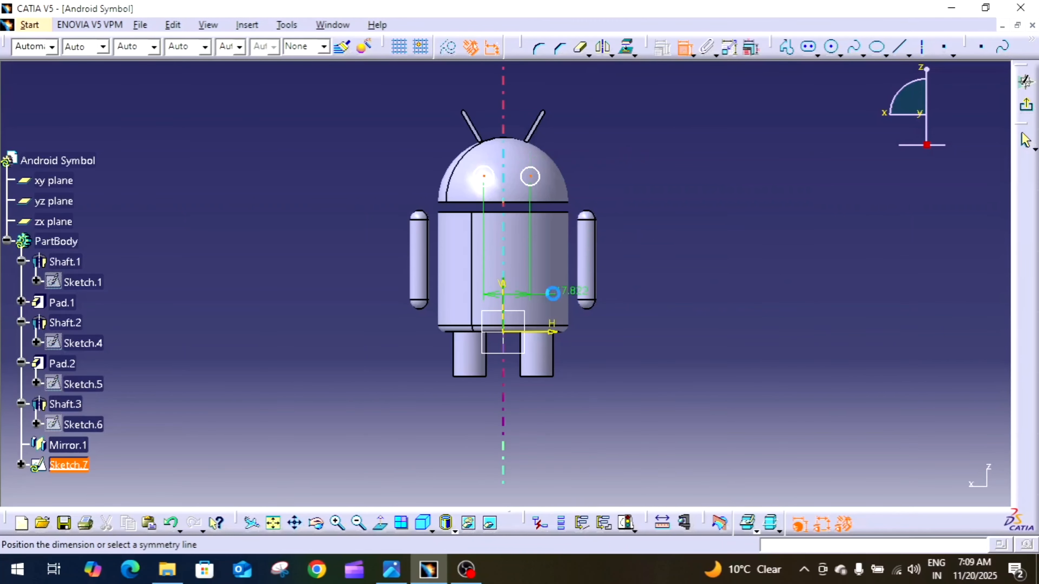
left_click(502, 292)
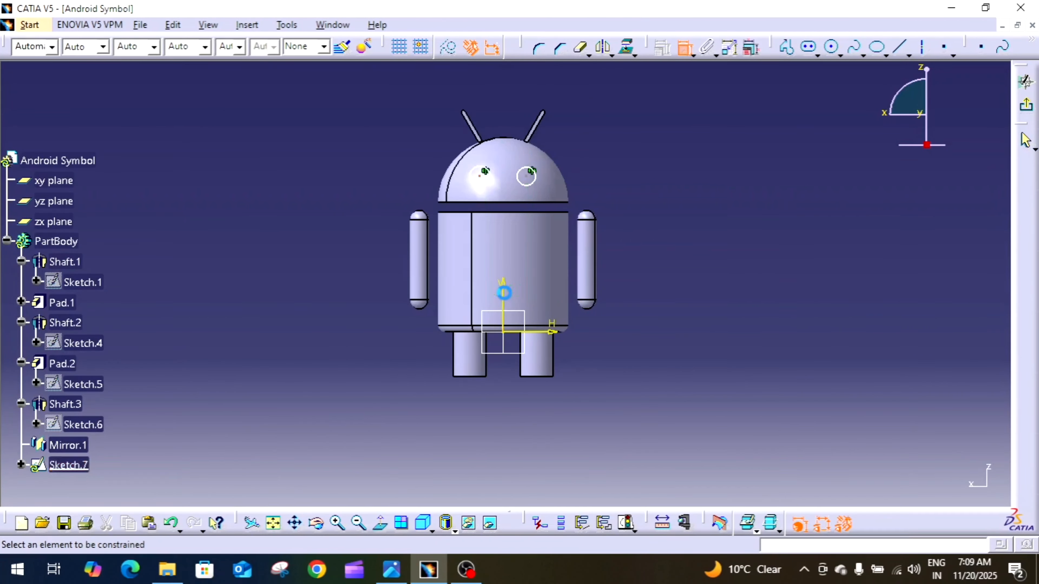
- Dimension both eye circles and set each diameter to 5 mm
left_click(535, 175)
left_click(609, 163)
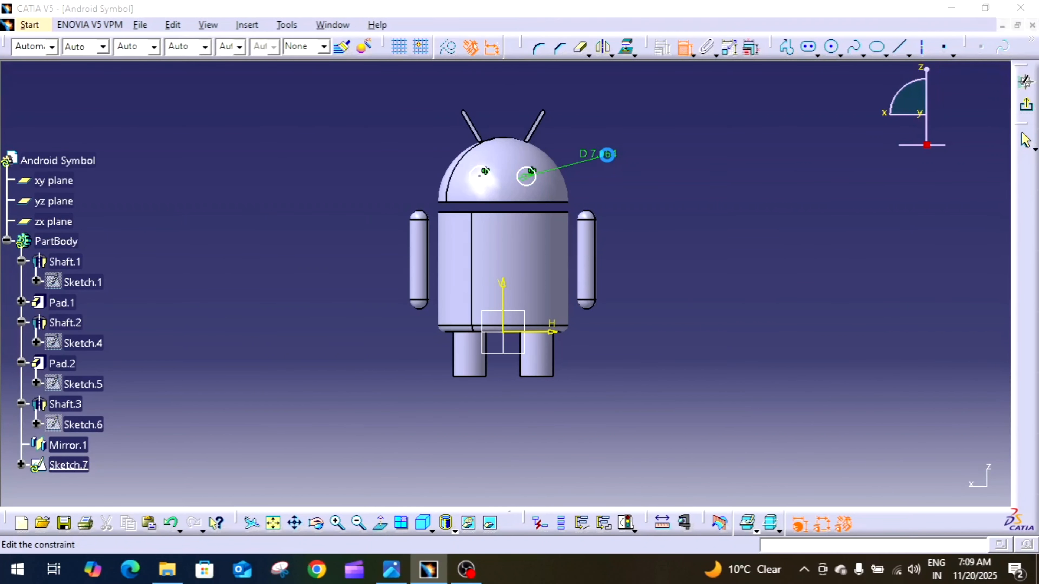
double_click(608, 163)
type("5mm")
key("Return")
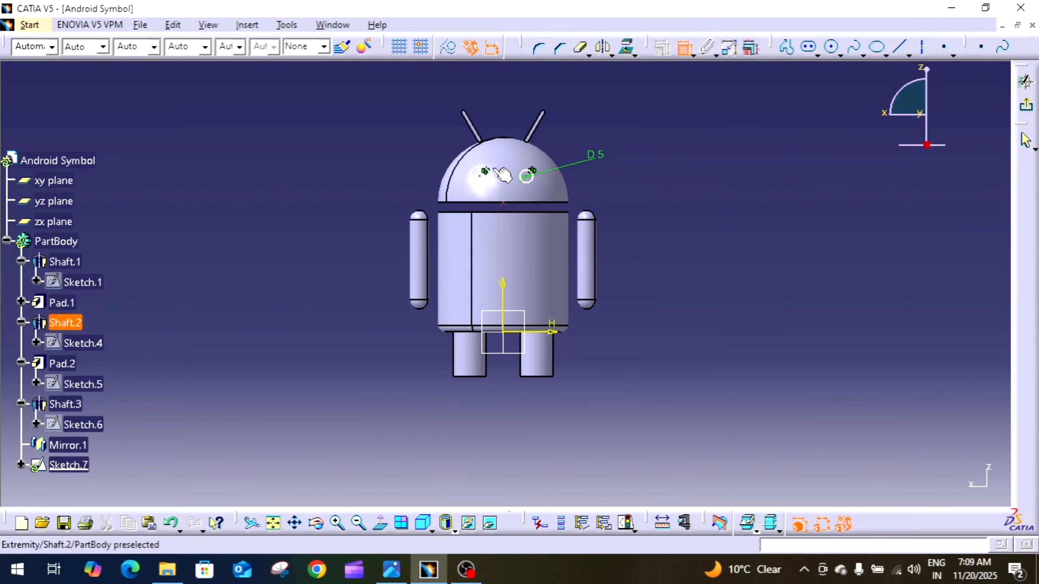
left_click(476, 175)
left_click(504, 111)
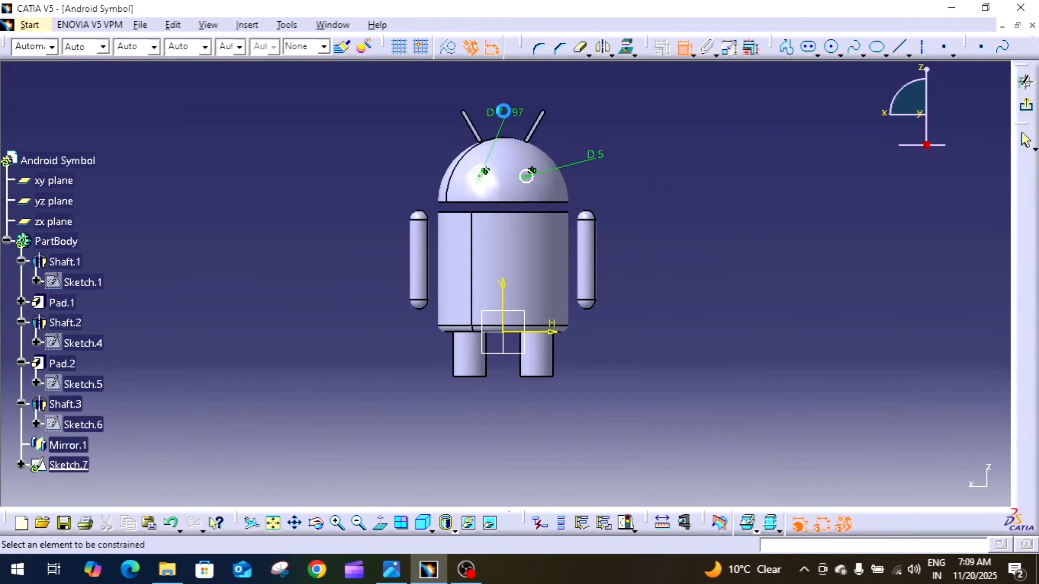
double_click(503, 111)
type("5")
key("Return")
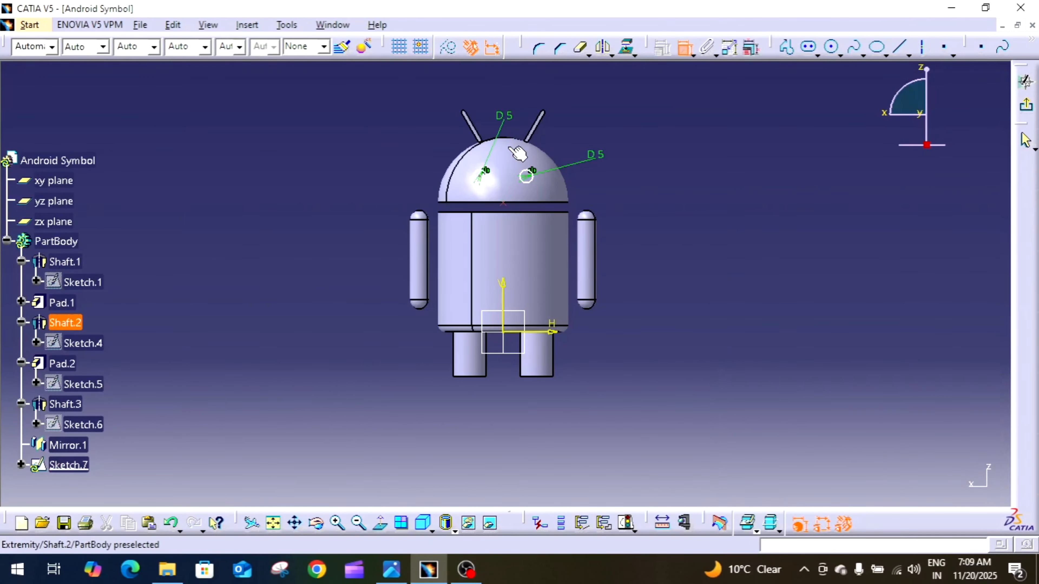
- Dimension the eye centre's height above the head's flat bottom edge and set it to 14 mm
left_click(475, 202)
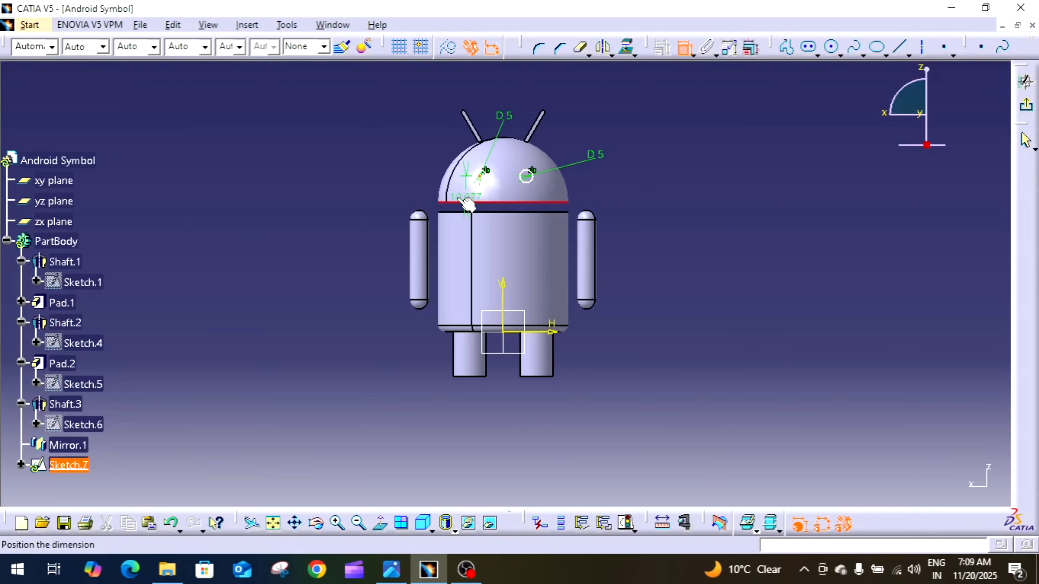
left_click(396, 197)
double_click(399, 185)
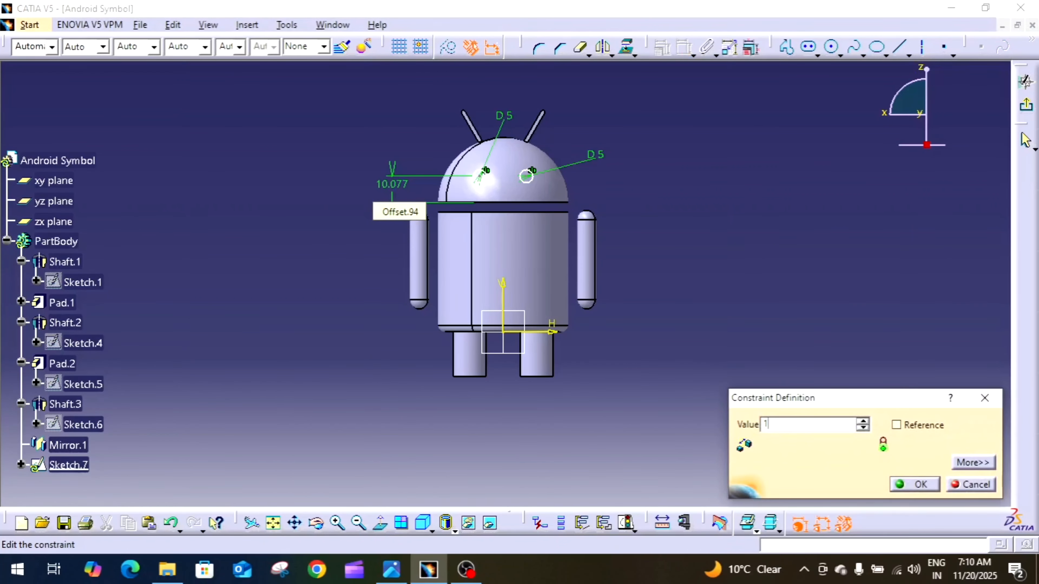
type("14mm")
key("Return")
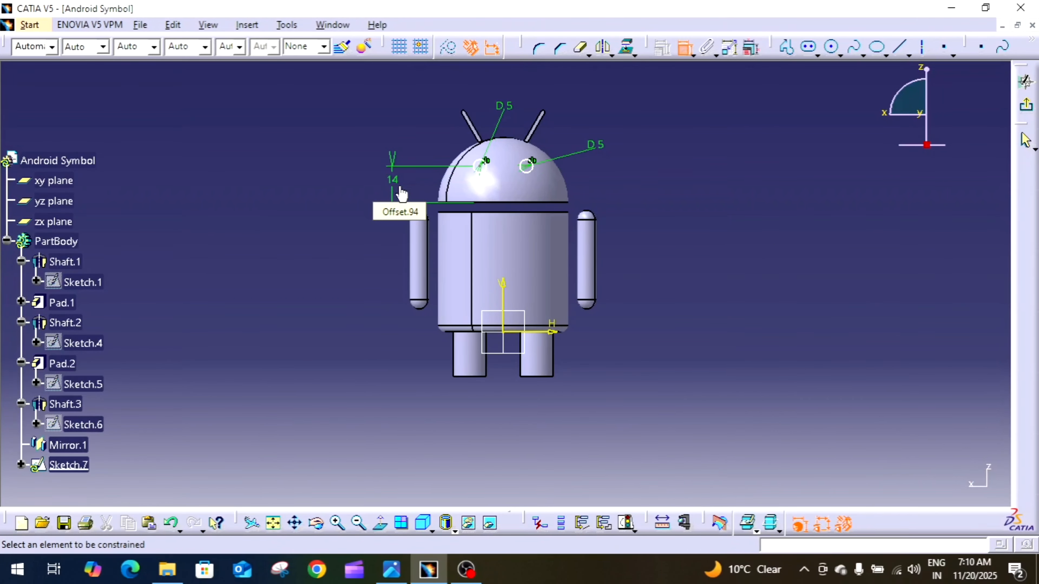
- Dimension the horizontal distance from one eye centre to the vertical axis and set it to 11 mm
left_click(479, 166)
left_click(504, 286)
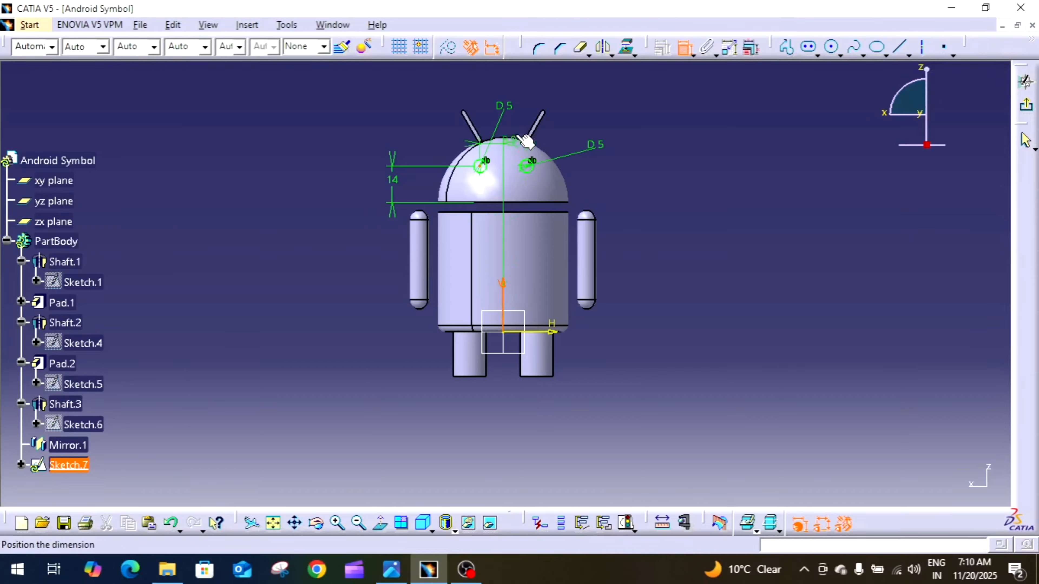
left_click(521, 82)
double_click(521, 80)
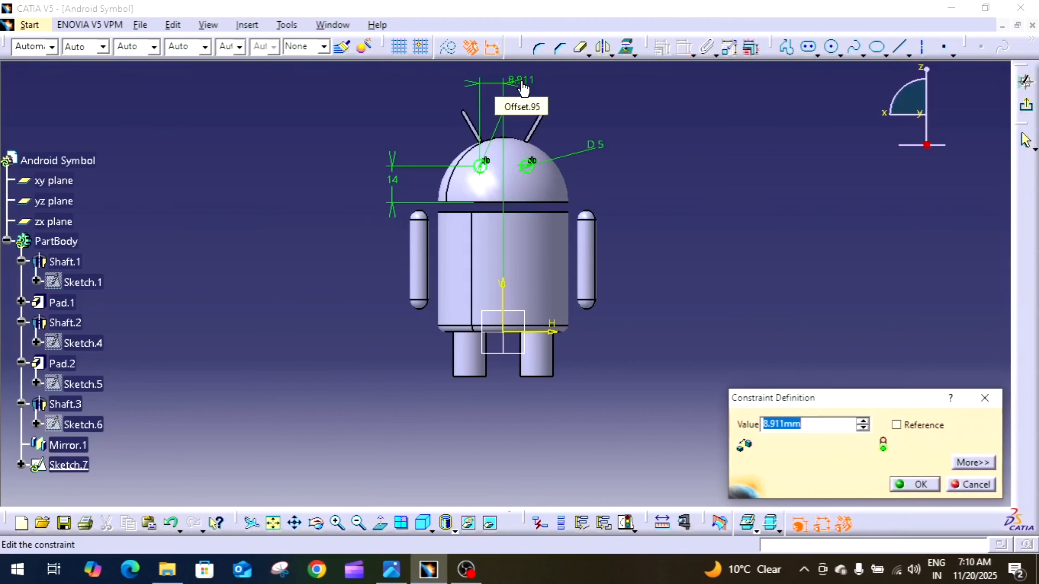
type("11")
key("Return")
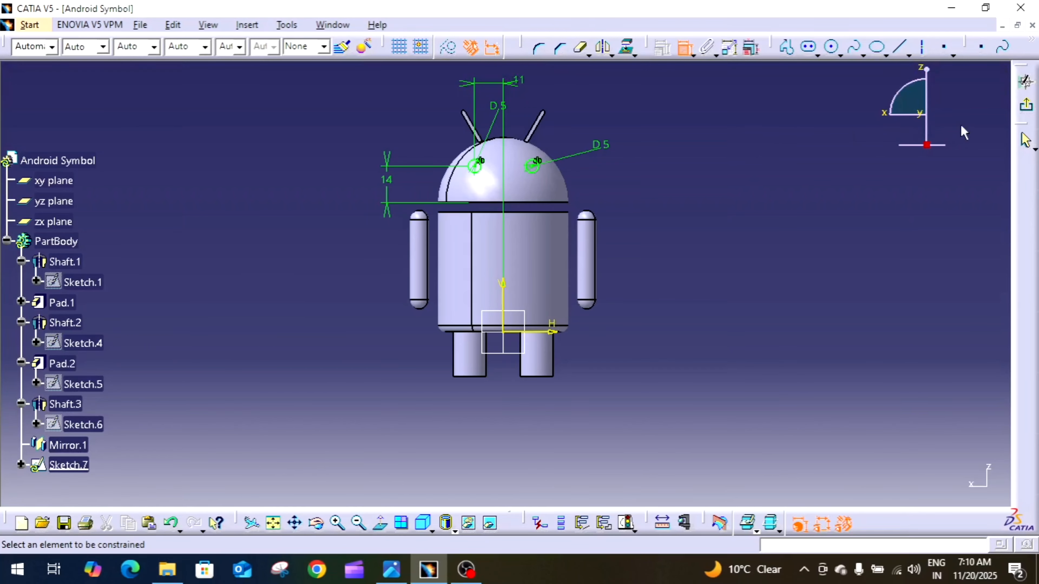
- Exit the sketch and cut both eye circles into the head with a Pocket limited Up to next
left_click(1028, 108)
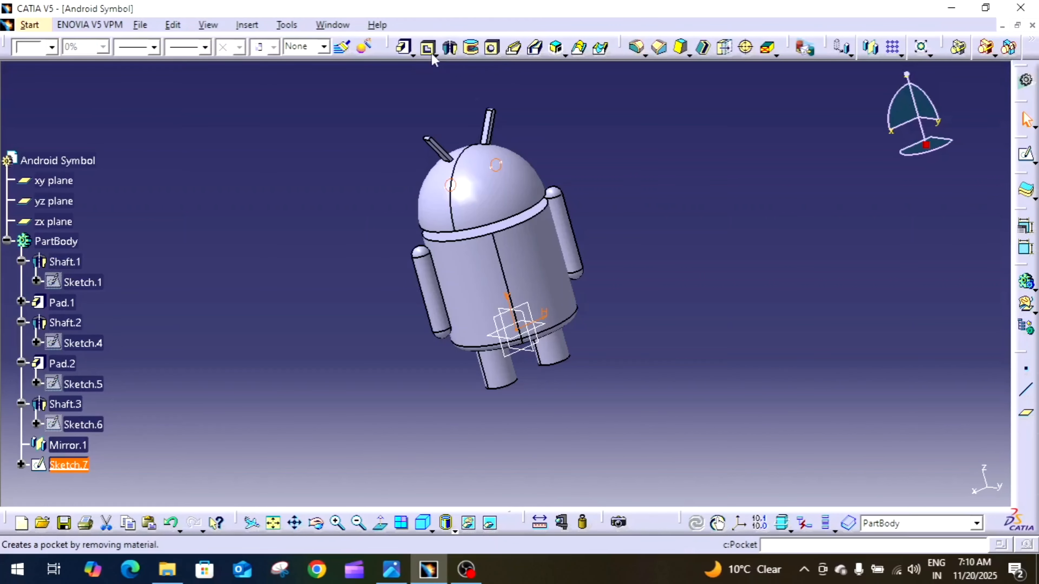
left_click(426, 48)
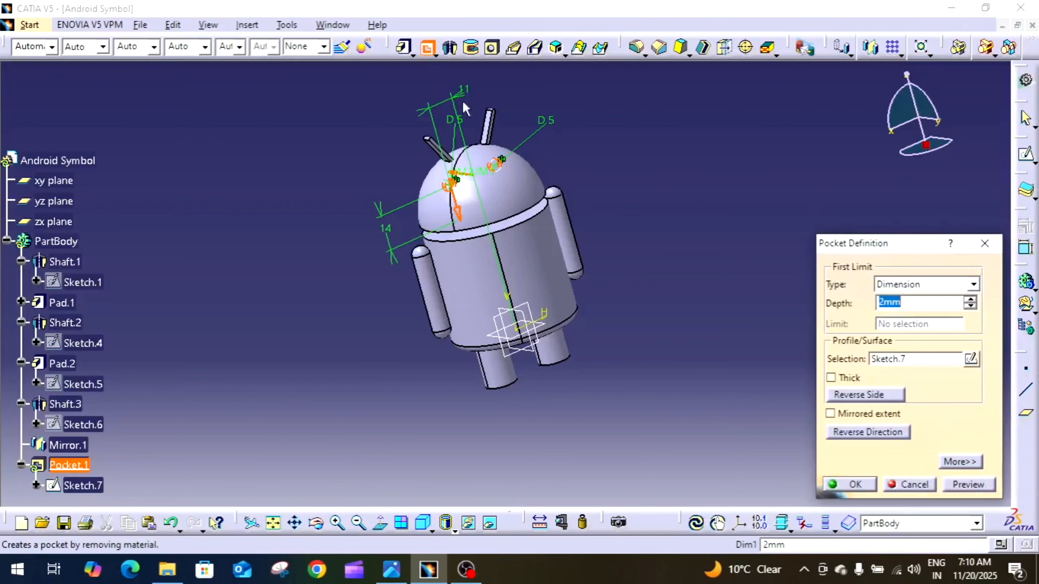
left_click(933, 290)
left_click(929, 306)
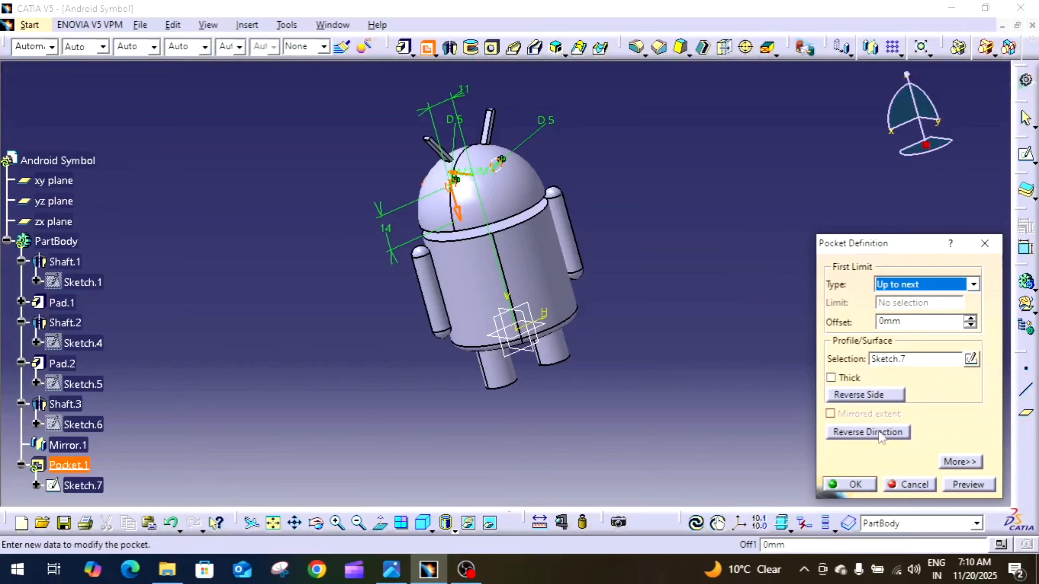
left_click(850, 485)
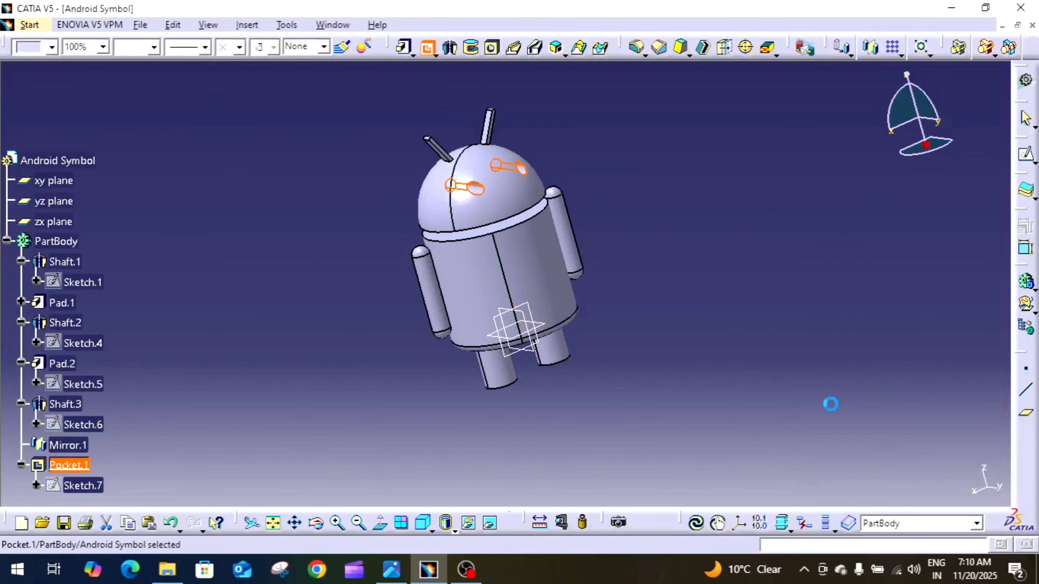
- Examine the eye holes from rotated and front views and compare the model with the reference drawing
left_click(781, 292)
middle_click_drag(781, 292, 652, 322)
mouse_move(449, 353)
middle_mouse_down()
mouse_move(470, 373)
mouse_move(442, 336)
middle_mouse_up()
middle_click_drag(568, 168, 586, 169)
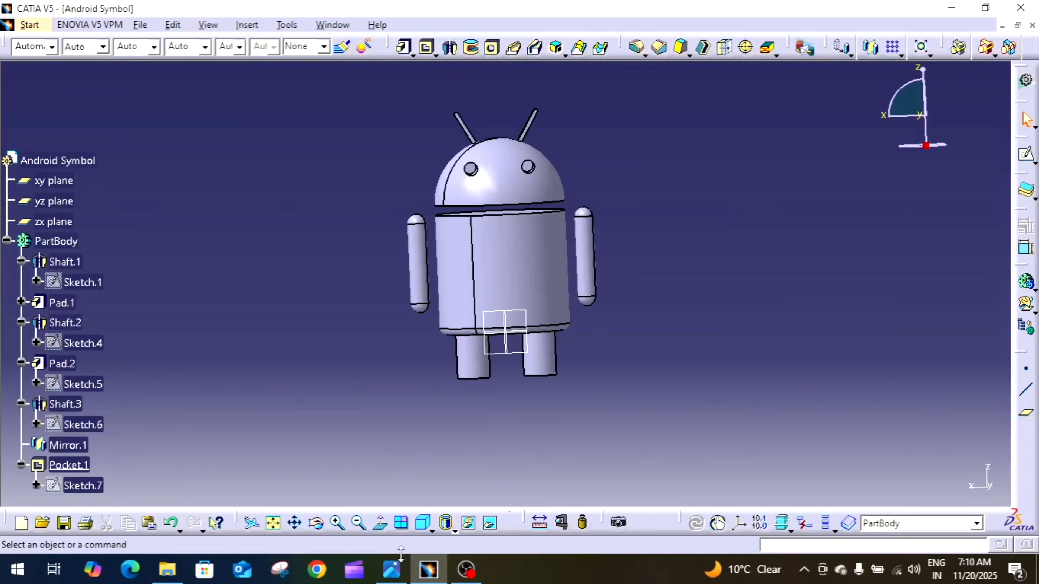
left_click(390, 577)
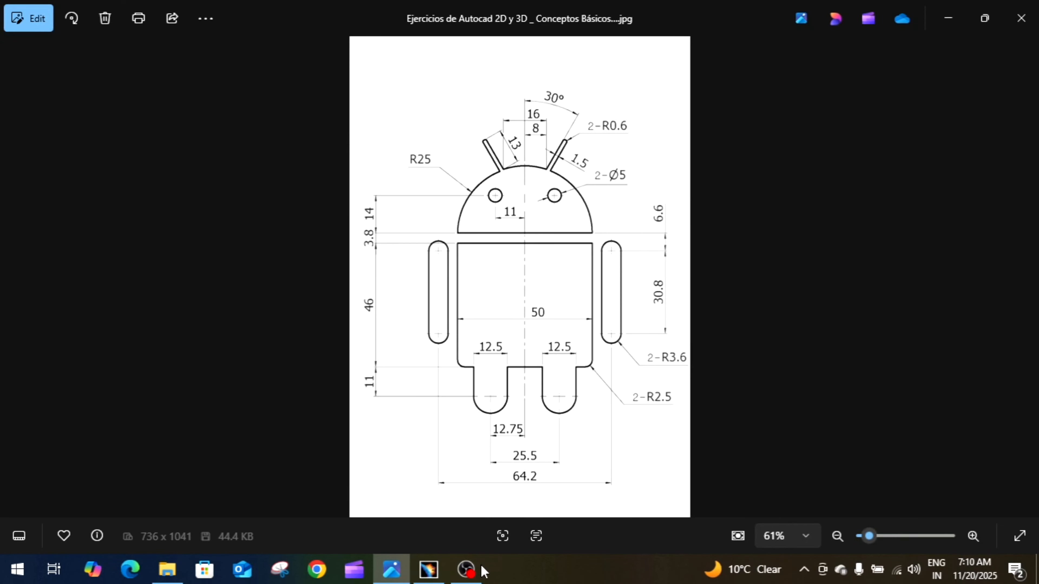
left_click(428, 570)
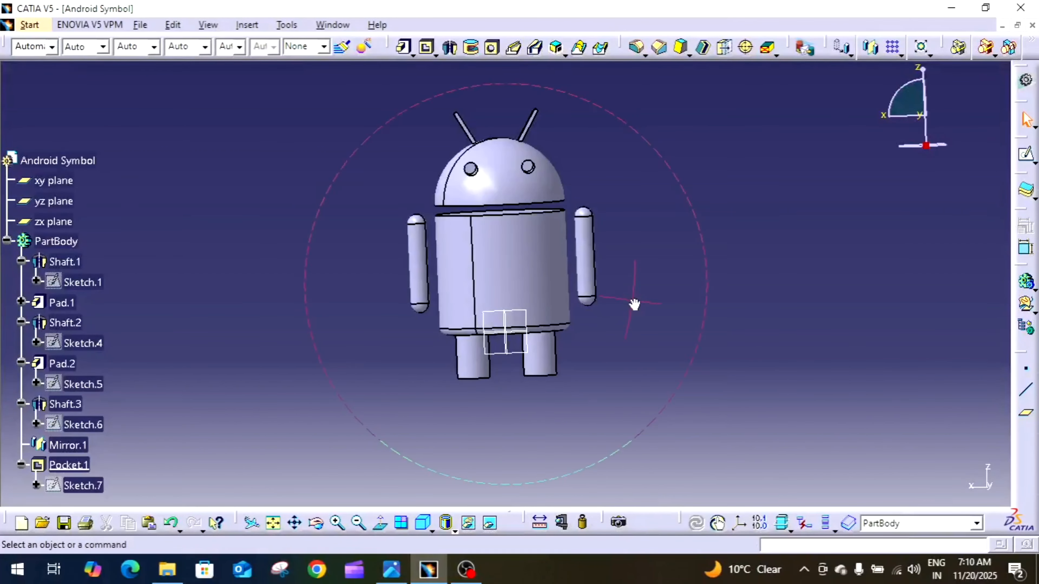
middle_click_drag(634, 305, 655, 289)
scroll(636, 313, "down", 2)
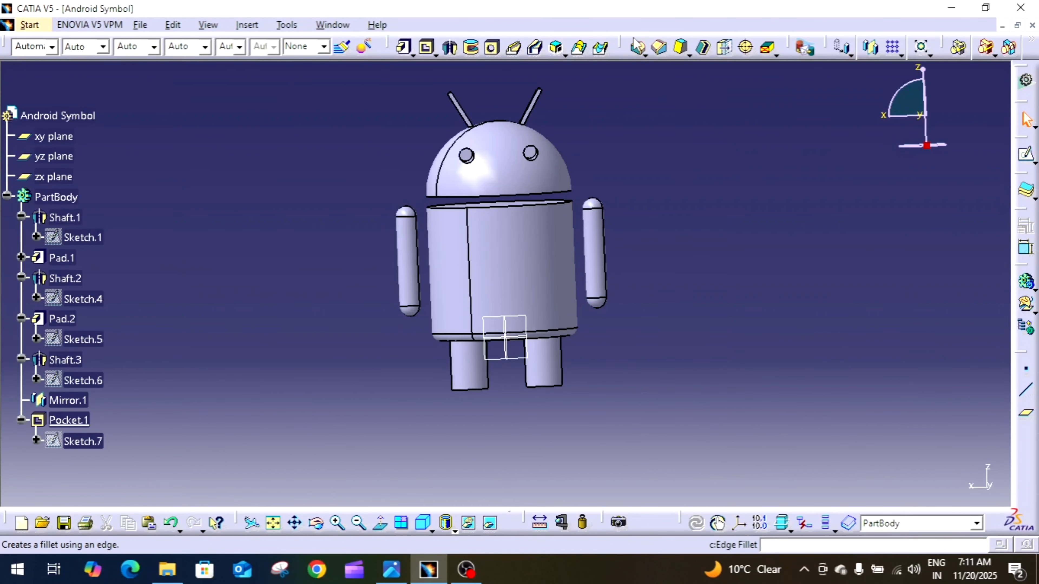
- Undock the Dress-Up Features toolbar and place it floating beside the Android head
left_click_drag(624, 46, 627, 101)
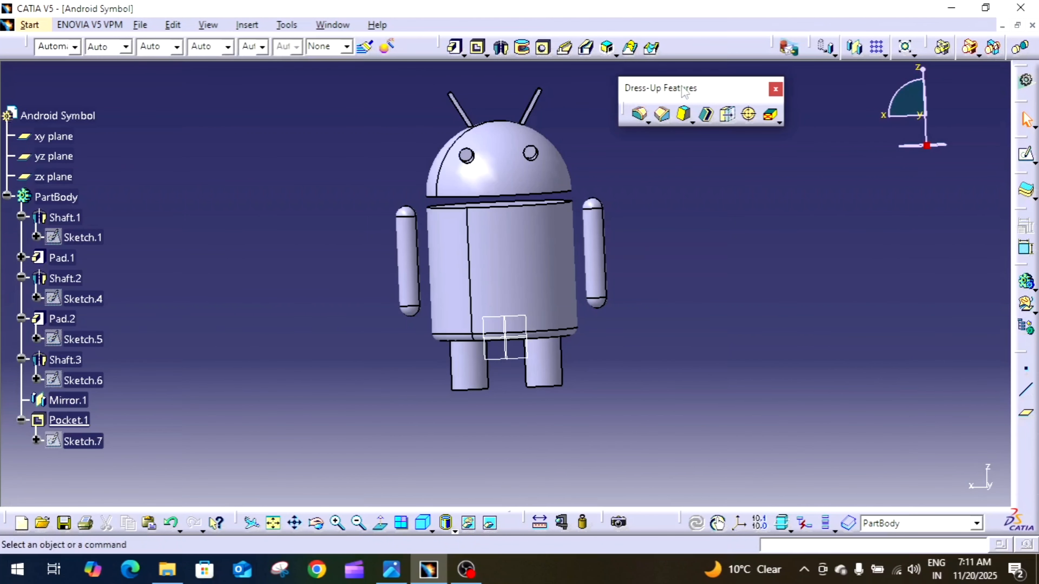